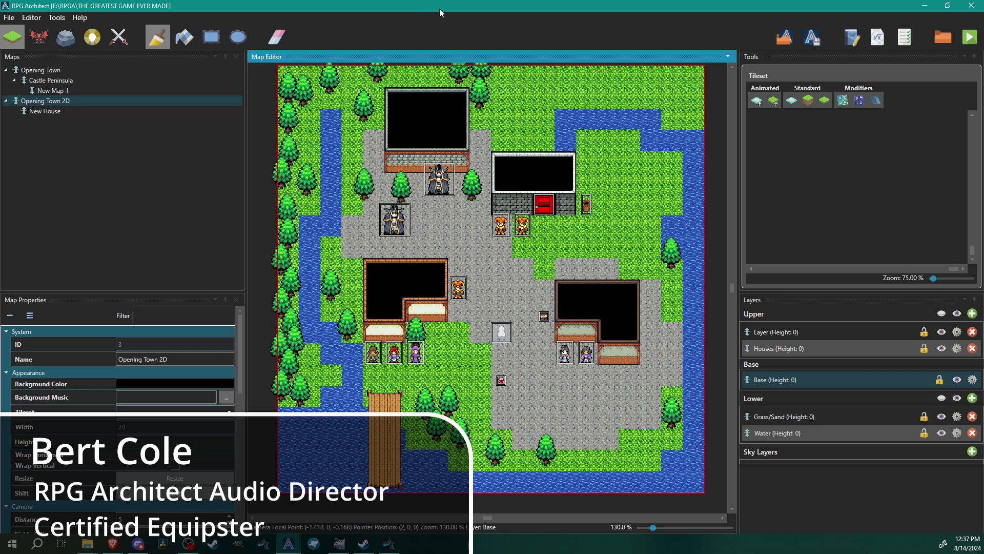
Open the game's database and maximize its window
{"action": "left_click", "coordinate": [57, 20]}
{"action": "left_click", "coordinate": [71, 59]}
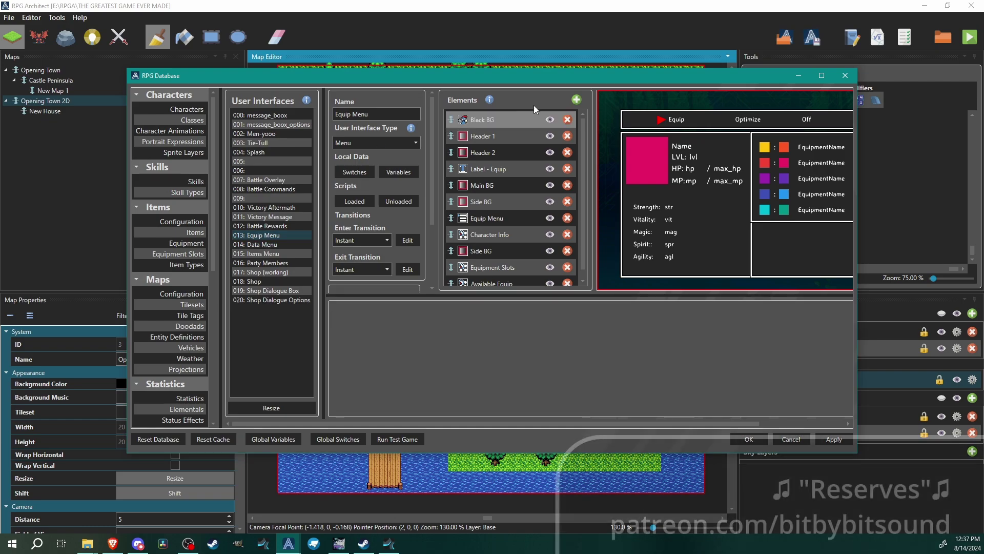
{"action": "left_click", "coordinate": [821, 76]}
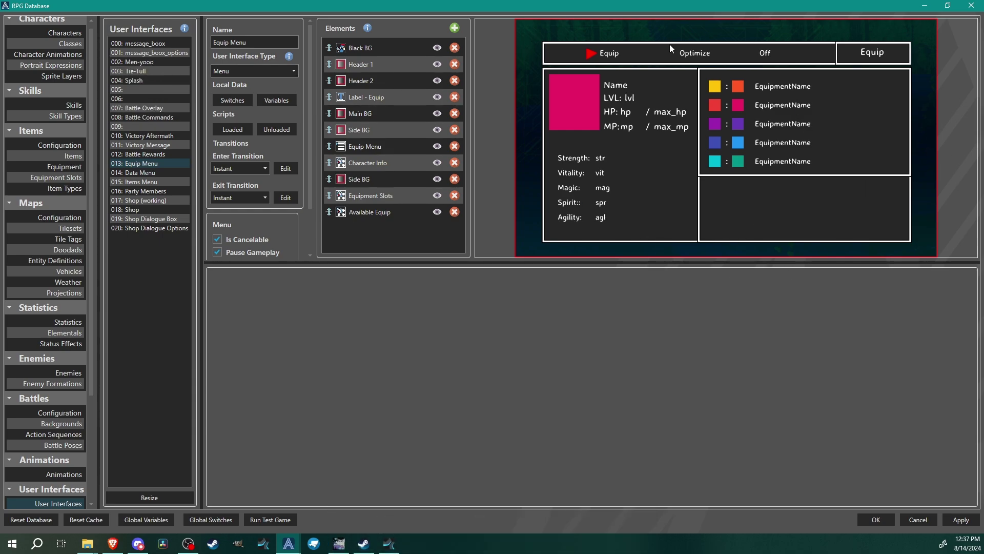
Examine the Available Equip and Equipment Slots elements of the Equip Menu interface, and compare it with the Men-yooo interface
{"action": "left_click", "coordinate": [377, 204]}
{"action": "left_click", "coordinate": [376, 209]}
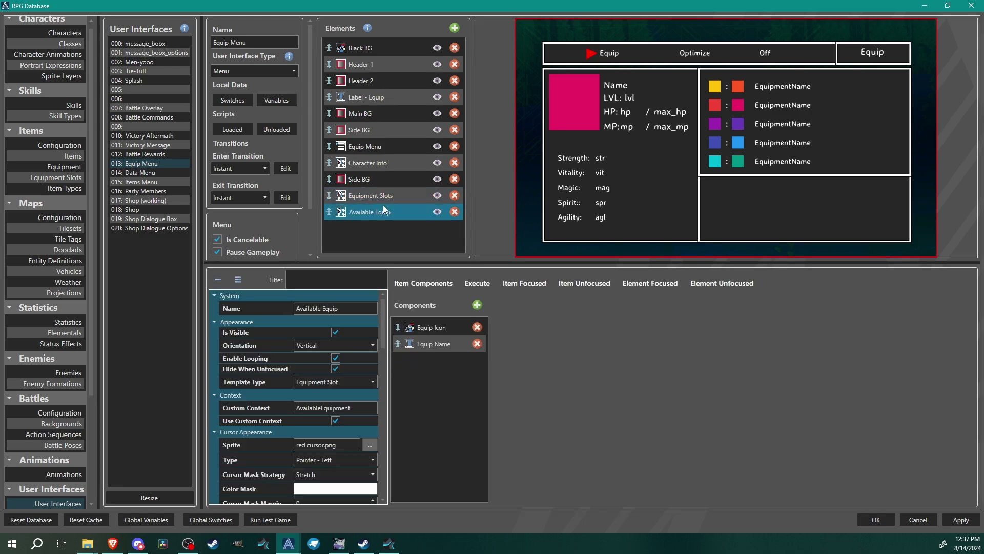
{"action": "left_click", "coordinate": [384, 199]}
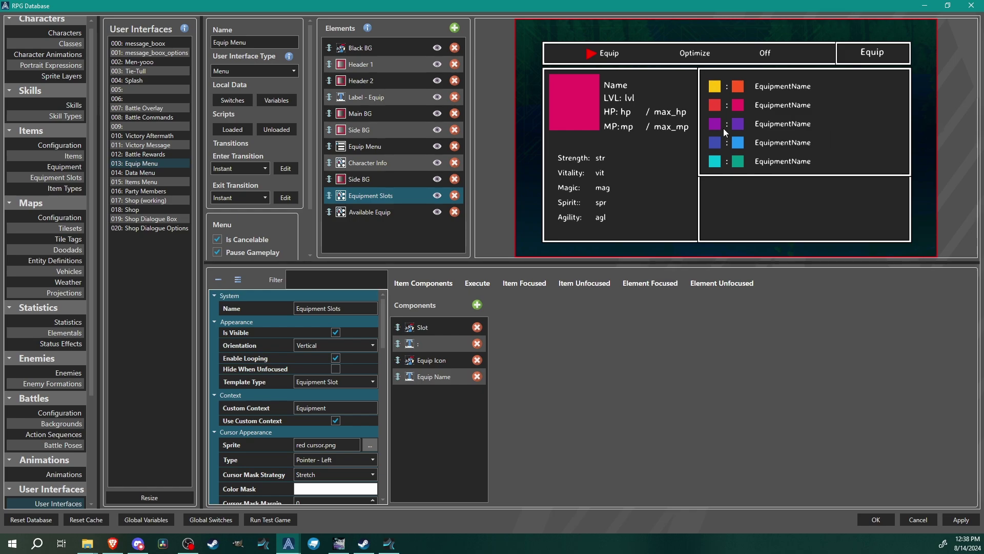
{"action": "left_click", "coordinate": [147, 62]}
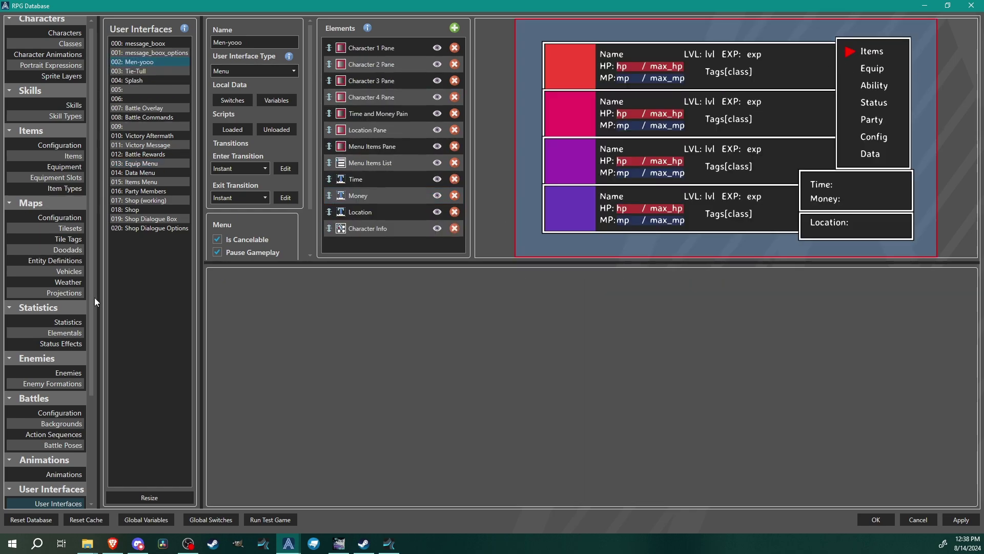
{"action": "left_click", "coordinate": [140, 163]}
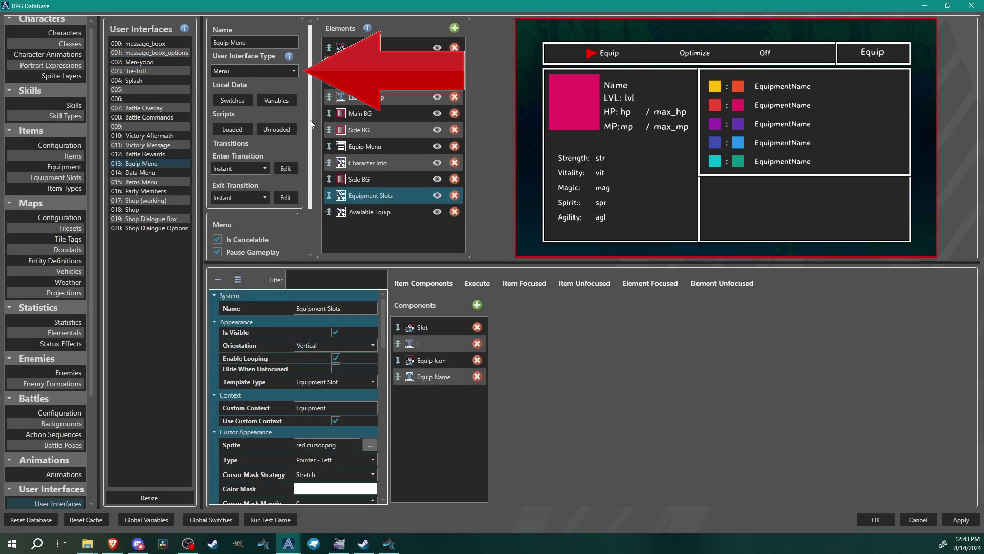
{"action": "scroll", "coordinate": [216, 225], "scroll_direction": "down", "scroll_amount": 2}
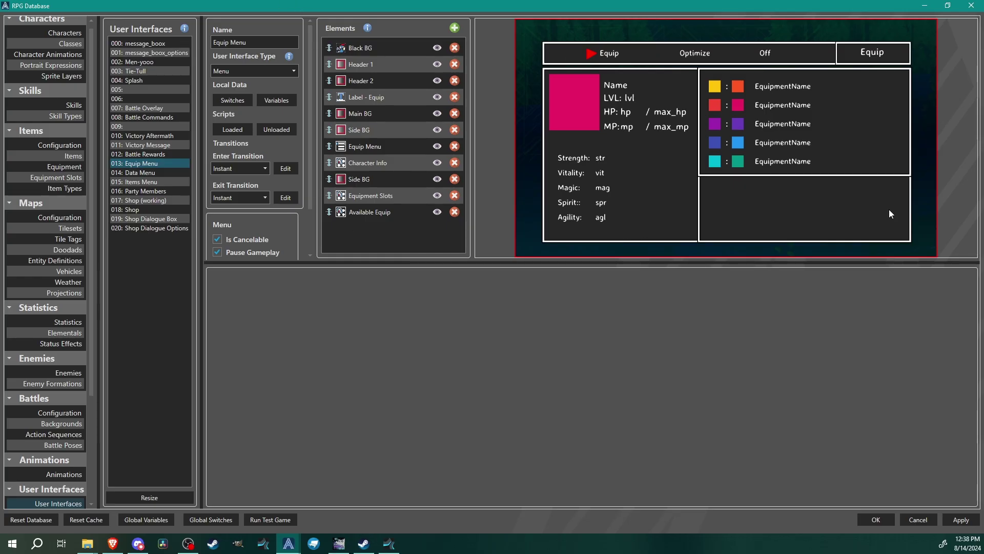
Review the Equip Menu interface's Black BG, Label - Equip, Main BG and Side BG elements, toggling one Side BG's visibility
{"action": "left_click", "coordinate": [413, 49]}
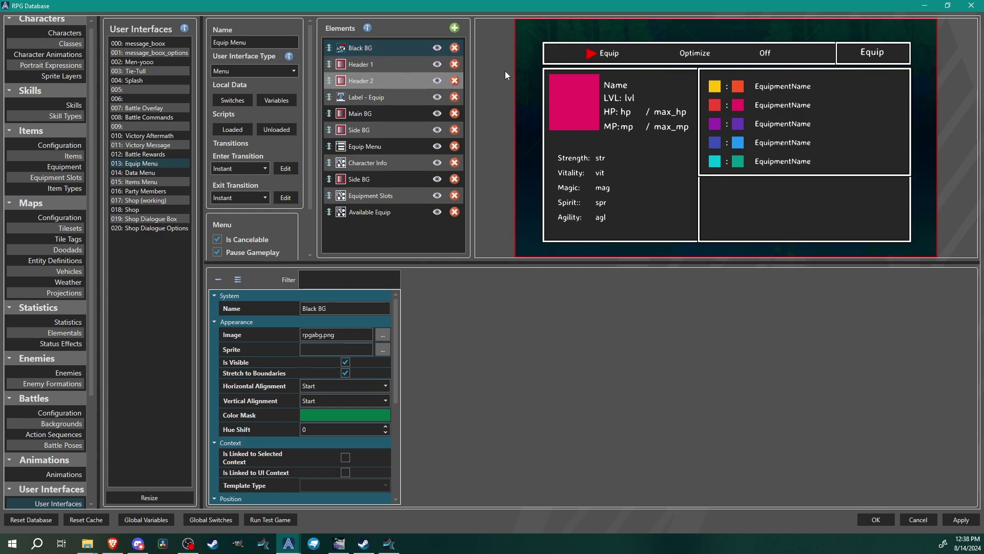
{"action": "left_click", "coordinate": [399, 95]}
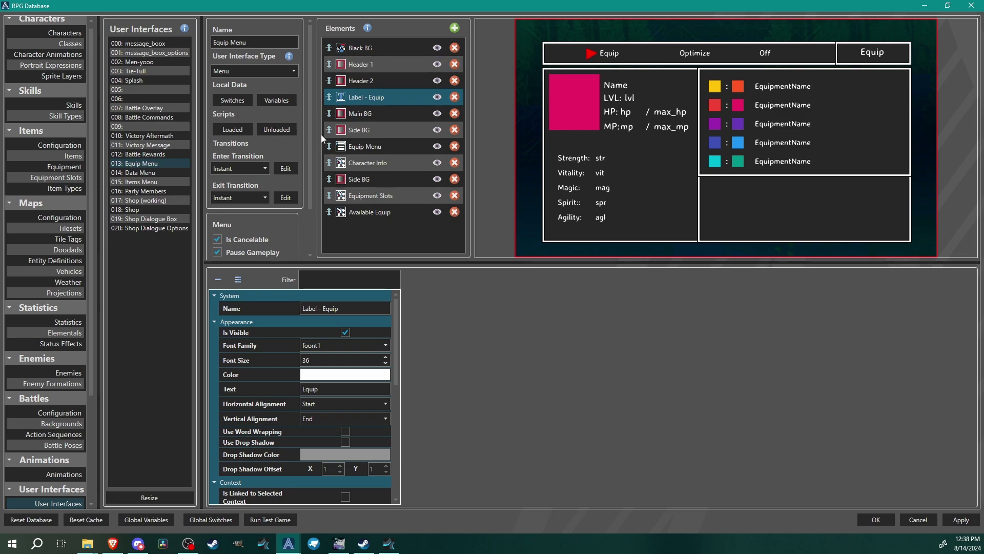
{"action": "left_click", "coordinate": [374, 115]}
{"action": "left_click", "coordinate": [370, 128]}
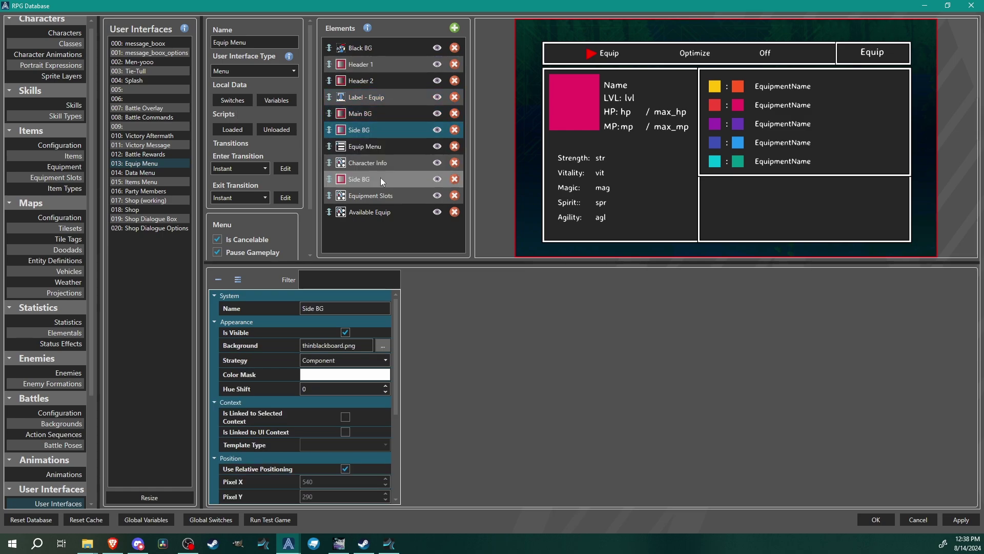
{"action": "left_click", "coordinate": [380, 177]}
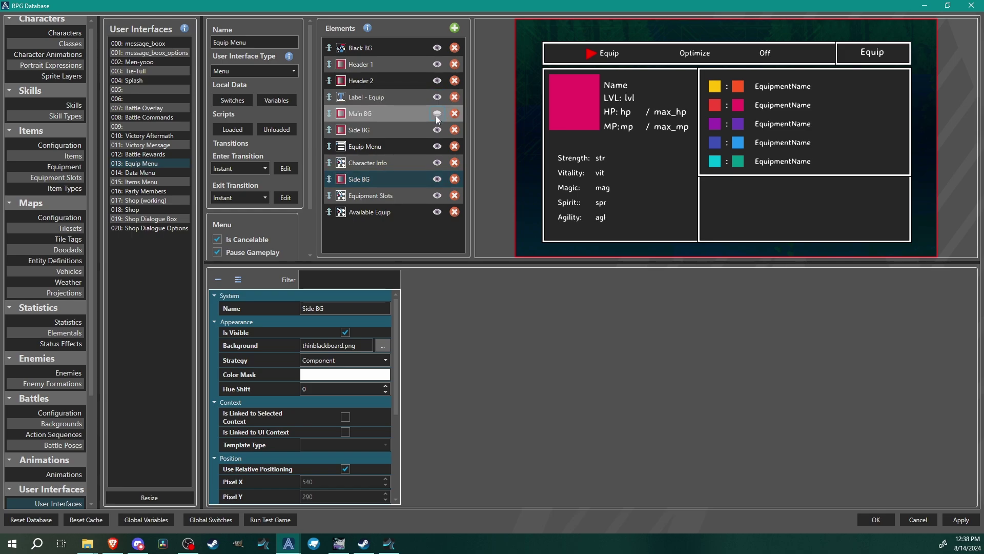
{"action": "left_click", "coordinate": [437, 130]}
{"action": "left_click", "coordinate": [435, 128]}
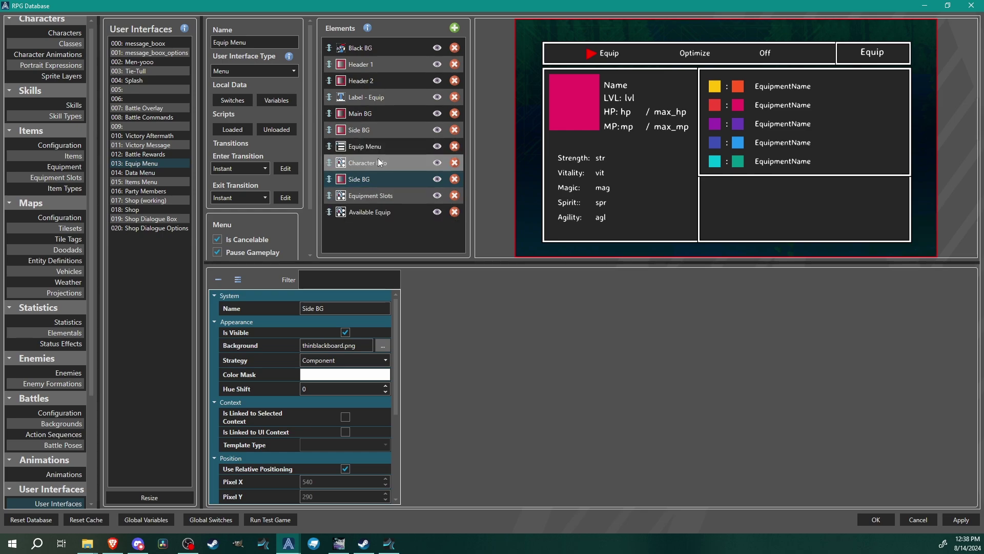
Toggle the Character Info element's preview off and on, and examine its Vit Label and Str Value components
{"action": "left_click", "coordinate": [410, 163]}
{"action": "left_click", "coordinate": [439, 161]}
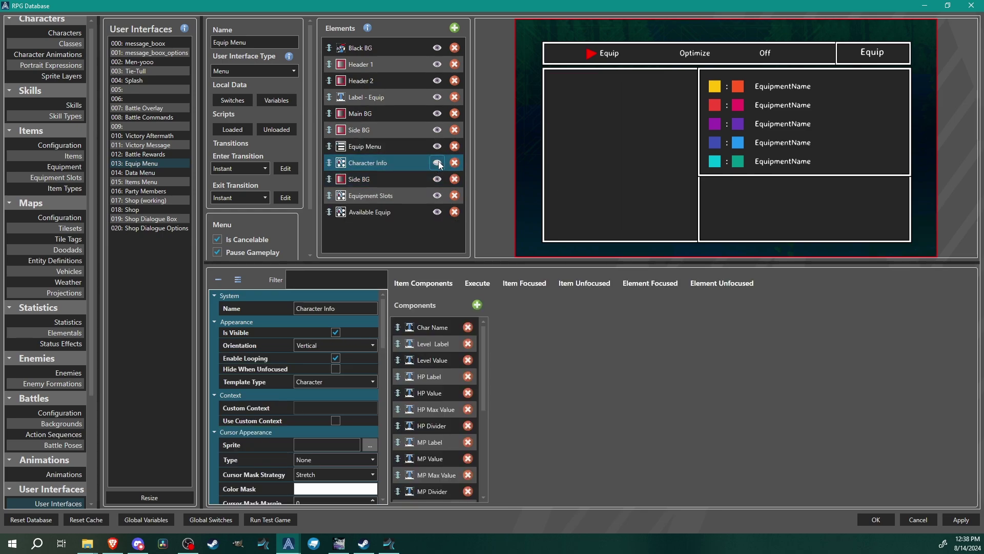
{"action": "left_click", "coordinate": [438, 164]}
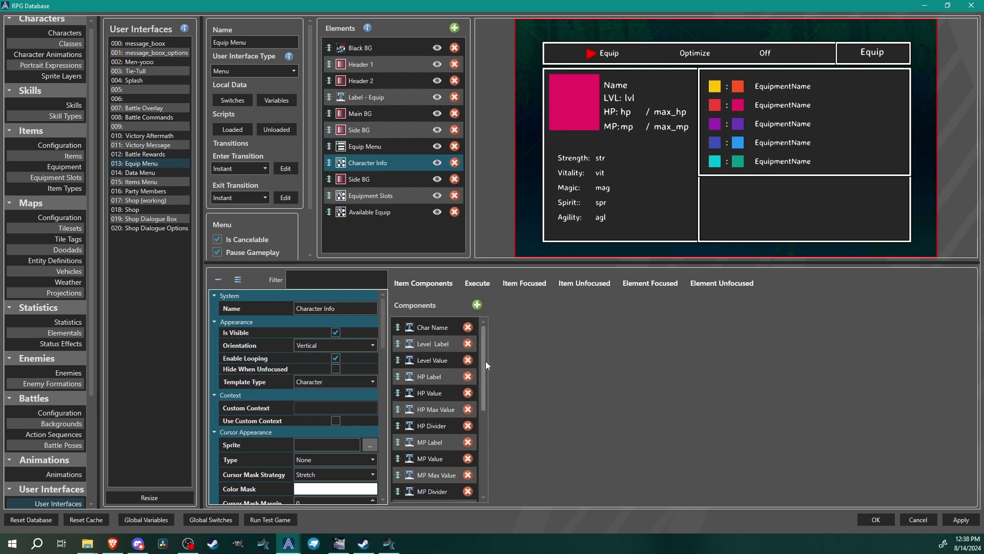
{"action": "left_click_drag", "start_coordinate": [484, 352], "coordinate": [485, 421]}
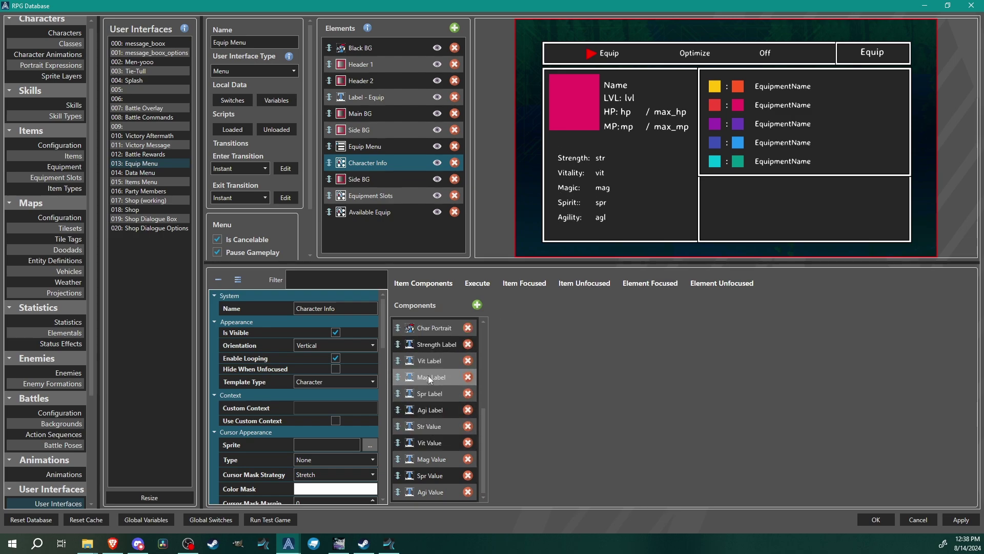
{"action": "left_click", "coordinate": [428, 357]}
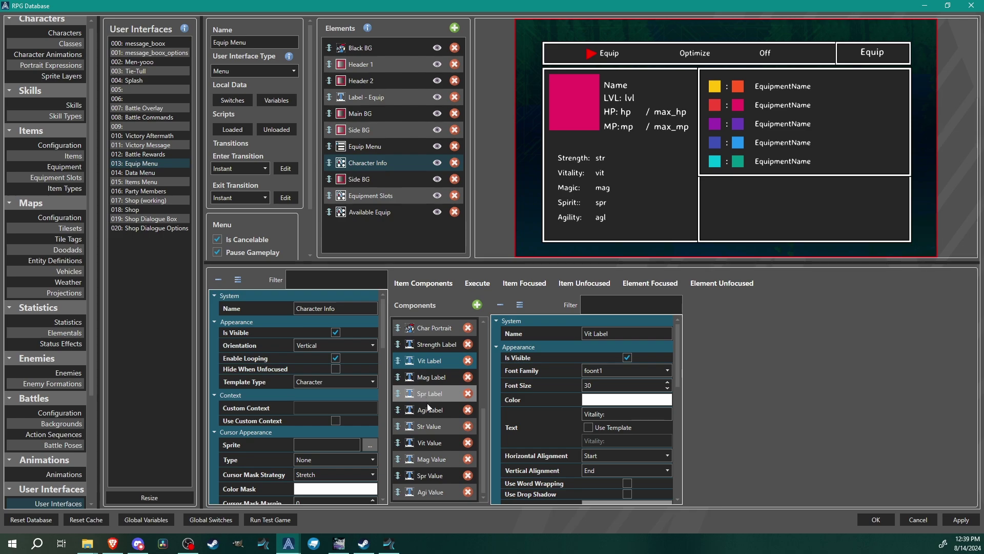
{"action": "left_click", "coordinate": [438, 425]}
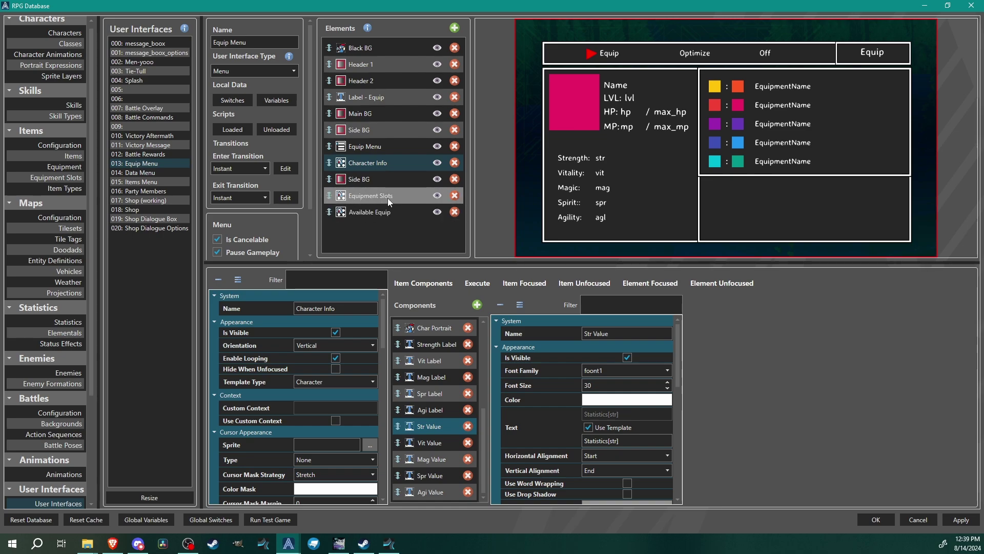
Compare the properties and components of the Available Equip and Equipment Slots elements
{"action": "left_click", "coordinate": [366, 211]}
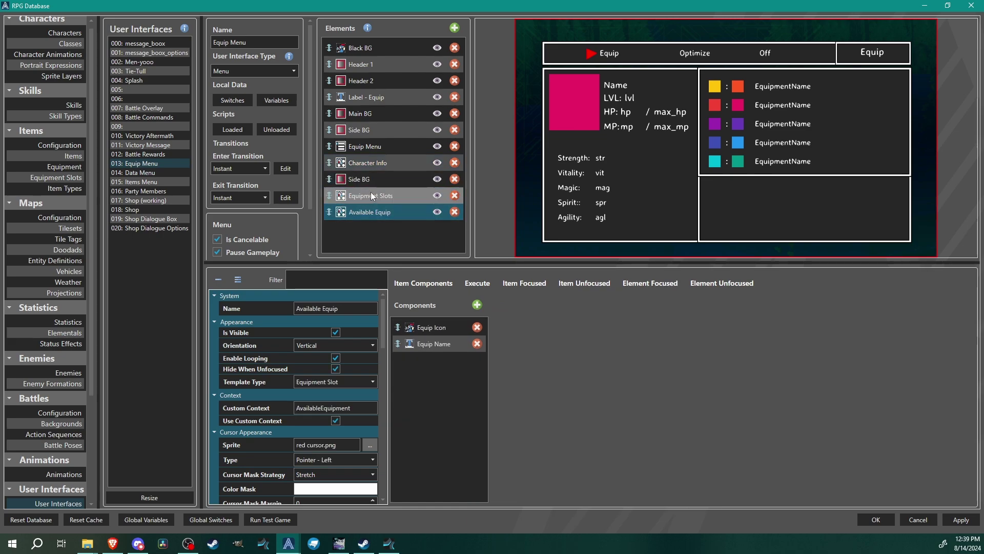
{"action": "left_click", "coordinate": [372, 196]}
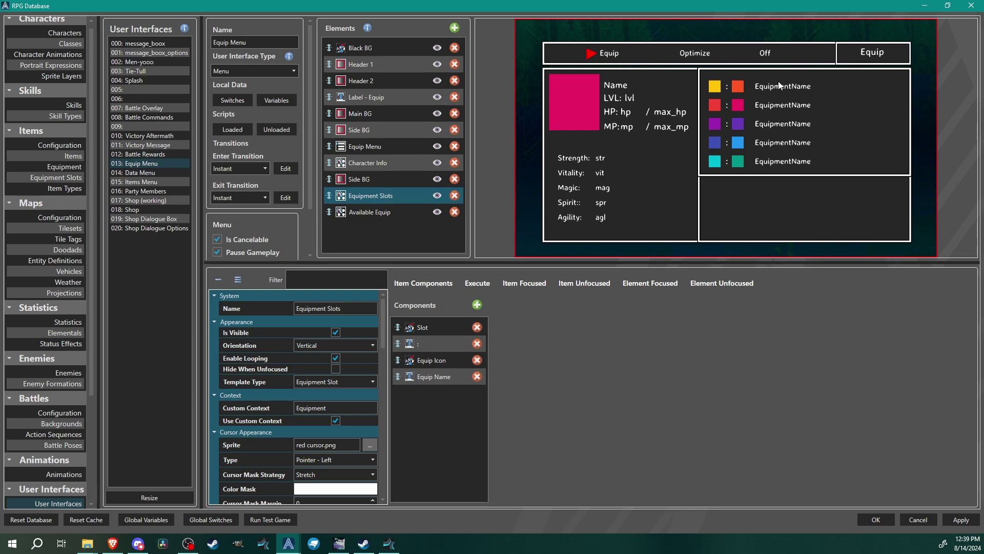
{"action": "left_click", "coordinate": [360, 216]}
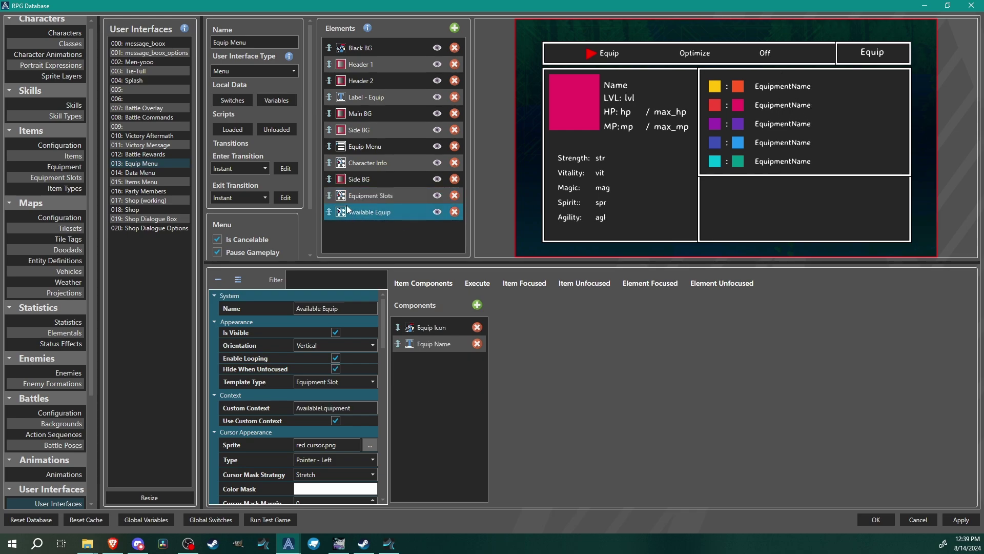
{"action": "left_click", "coordinate": [374, 197]}
{"action": "left_click", "coordinate": [373, 210]}
{"action": "left_click", "coordinate": [371, 196]}
Examine the Optimize and Equip items of the Equip Menu element, and revisit the Men-yooo interface for comparison
{"action": "left_click", "coordinate": [358, 147]}
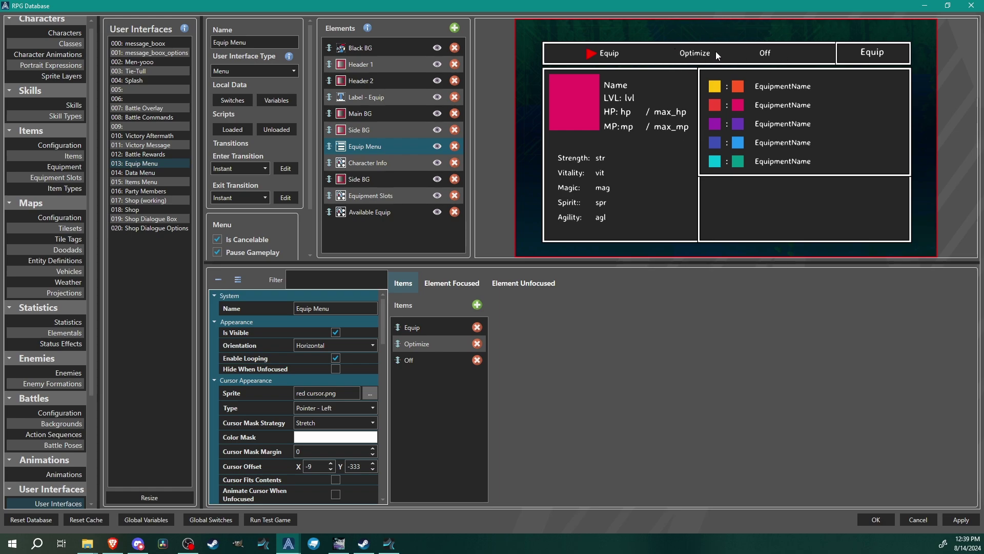
{"action": "left_click", "coordinate": [421, 343]}
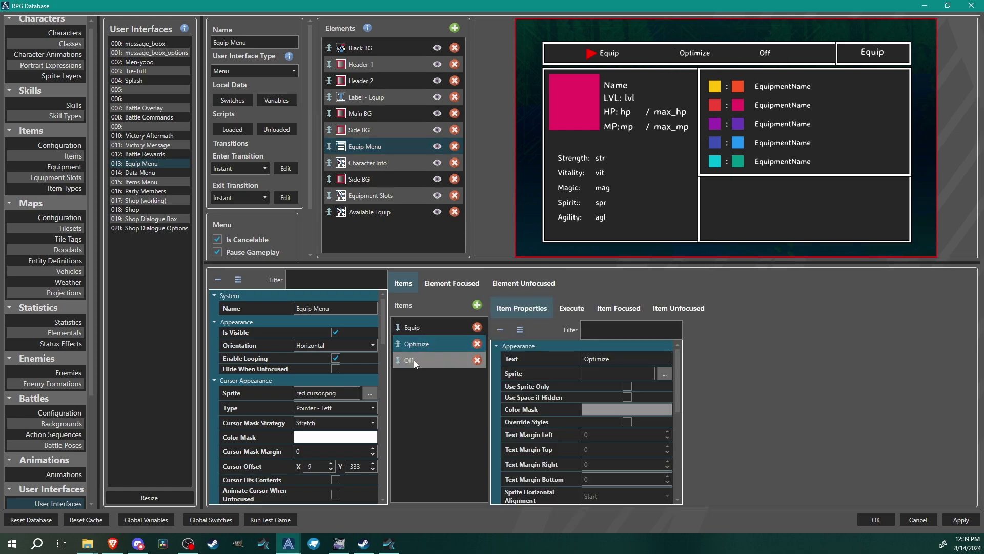
{"action": "left_click", "coordinate": [410, 326]}
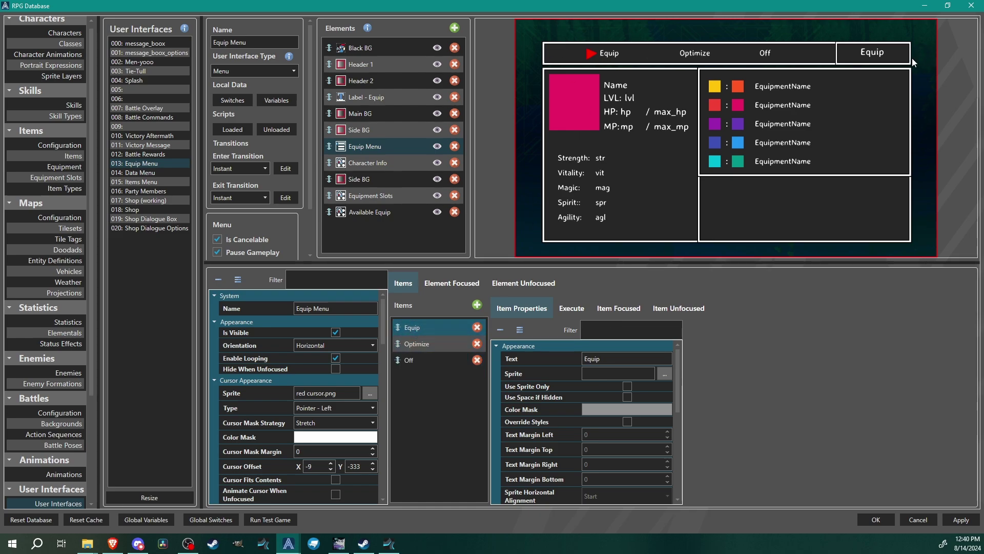
{"action": "left_click", "coordinate": [150, 62]}
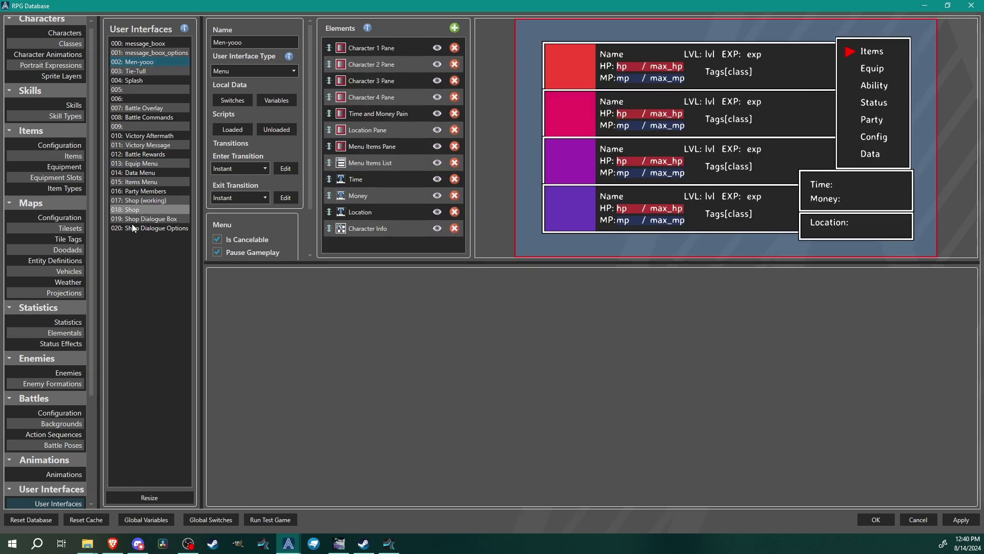
{"action": "left_click", "coordinate": [138, 163]}
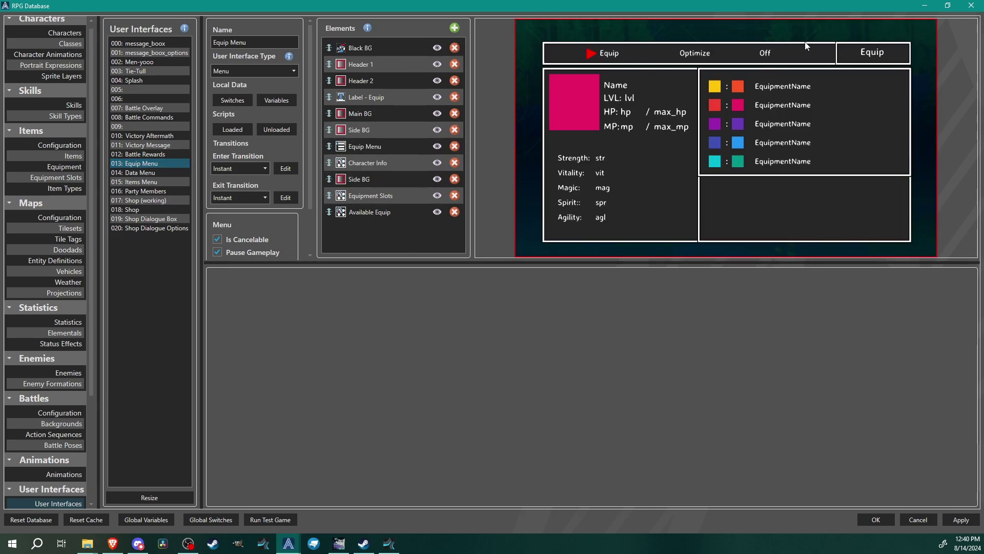
Inspect the Push Focus command for the Equip Menu element in the interface's Loaded script
{"action": "left_click", "coordinate": [355, 147]}
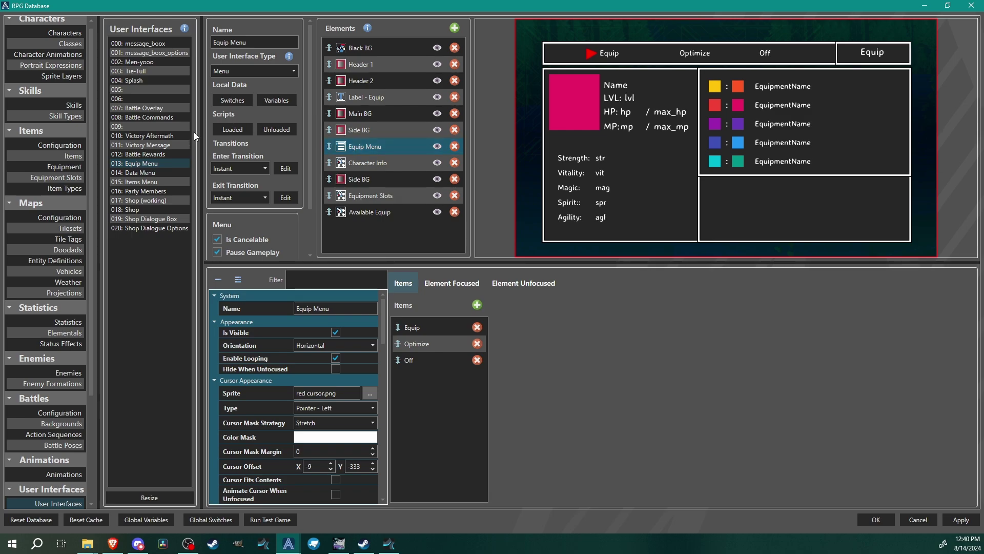
{"action": "left_click", "coordinate": [225, 129]}
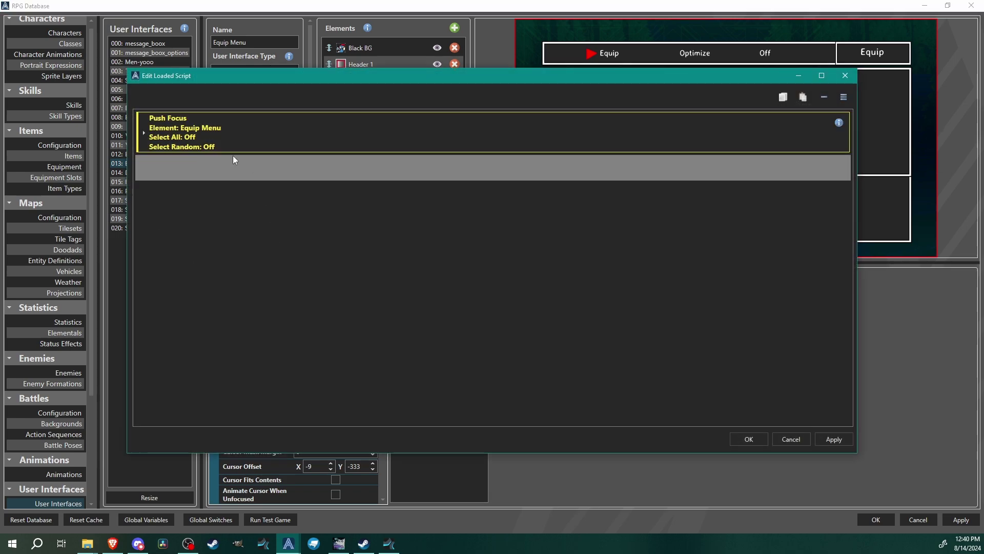
{"action": "left_click", "coordinate": [237, 136]}
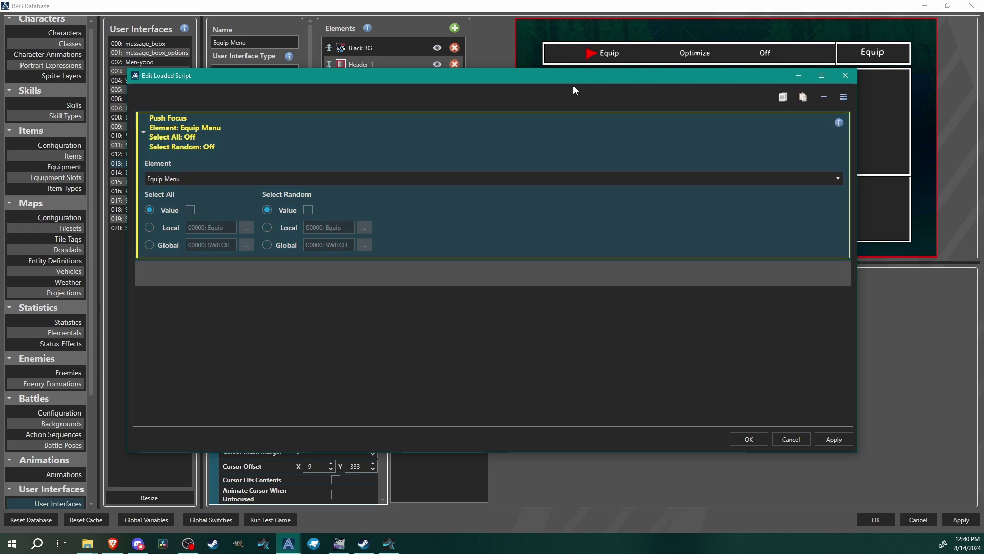
{"action": "left_click", "coordinate": [846, 77]}
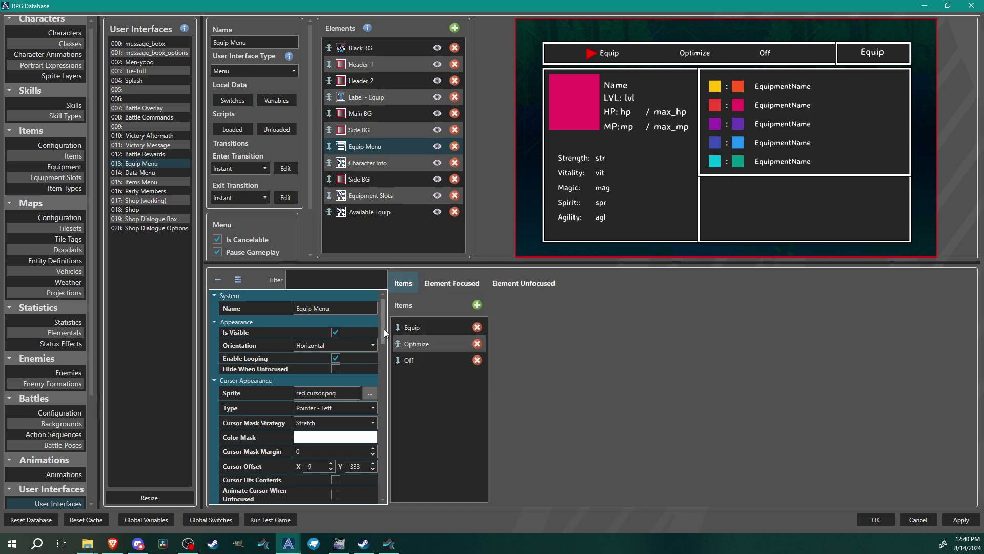
Review the Equip Menu element's cursor and item sizing properties, toggling the Hide Cursor When Unfocused option
{"action": "scroll", "coordinate": [351, 359], "scroll_direction": "down", "scroll_amount": 2}
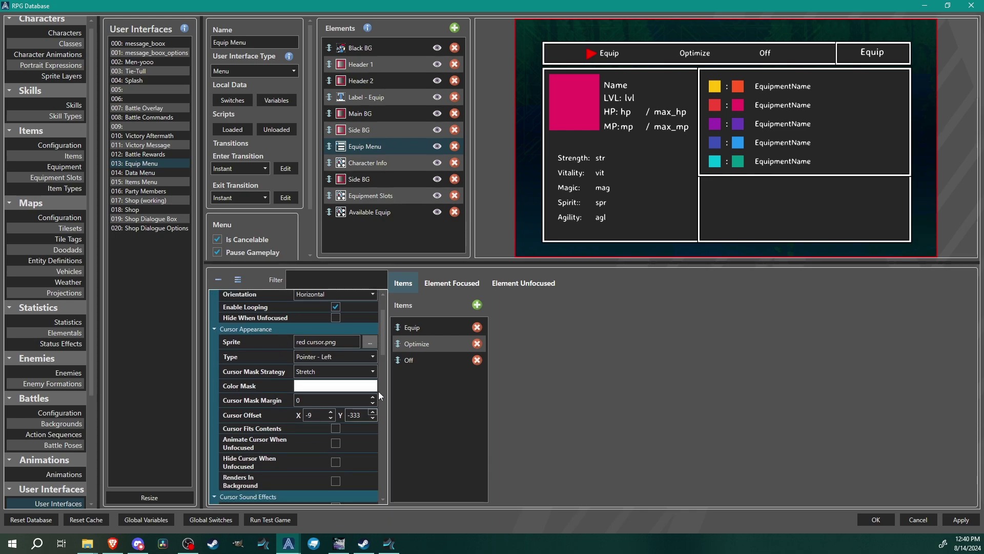
{"action": "scroll", "coordinate": [297, 439], "scroll_direction": "down", "scroll_amount": 1}
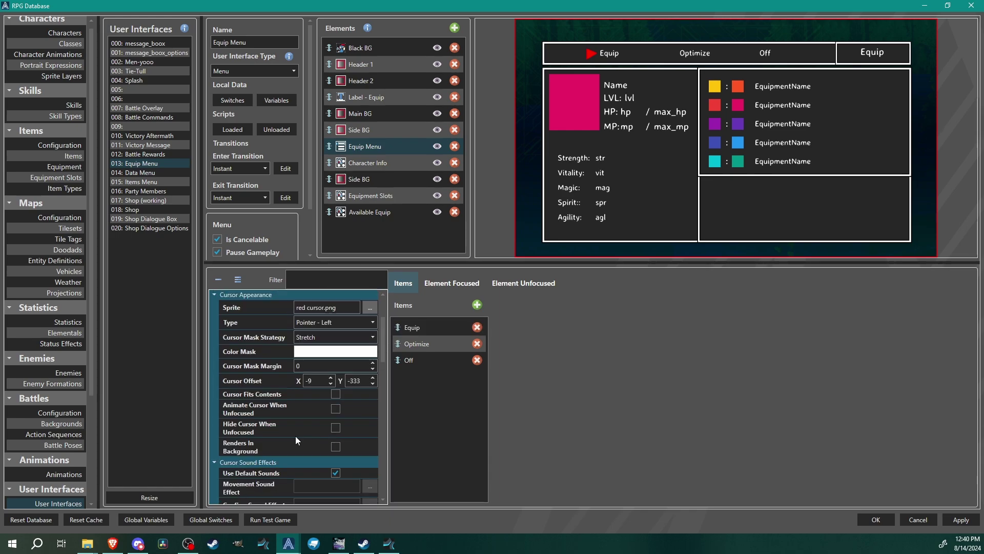
{"action": "left_click", "coordinate": [336, 428]}
{"action": "left_click", "coordinate": [336, 430]}
{"action": "left_click", "coordinate": [337, 431]}
{"action": "left_click_drag", "start_coordinate": [383, 343], "coordinate": [387, 442]}
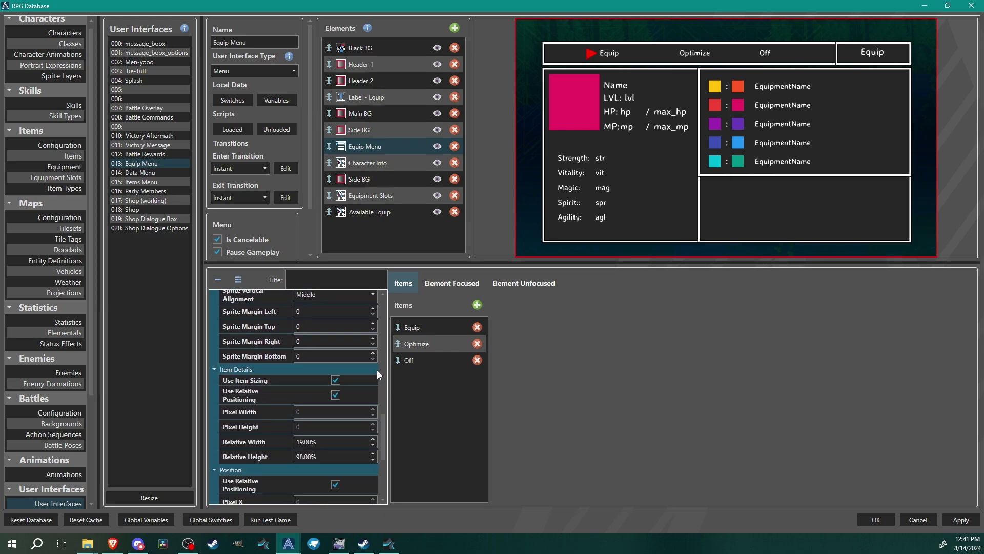
{"action": "left_click_drag", "start_coordinate": [382, 427], "coordinate": [382, 307]}
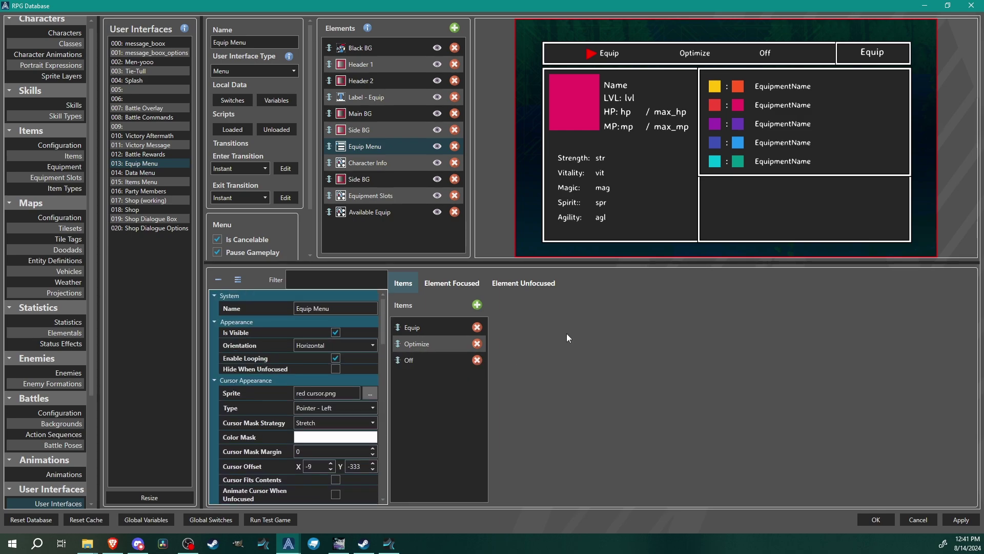
Examine the Equip item's properties and the Equip Menu element's Element Focused and Element Unfocused scripts
{"action": "left_click", "coordinate": [414, 330]}
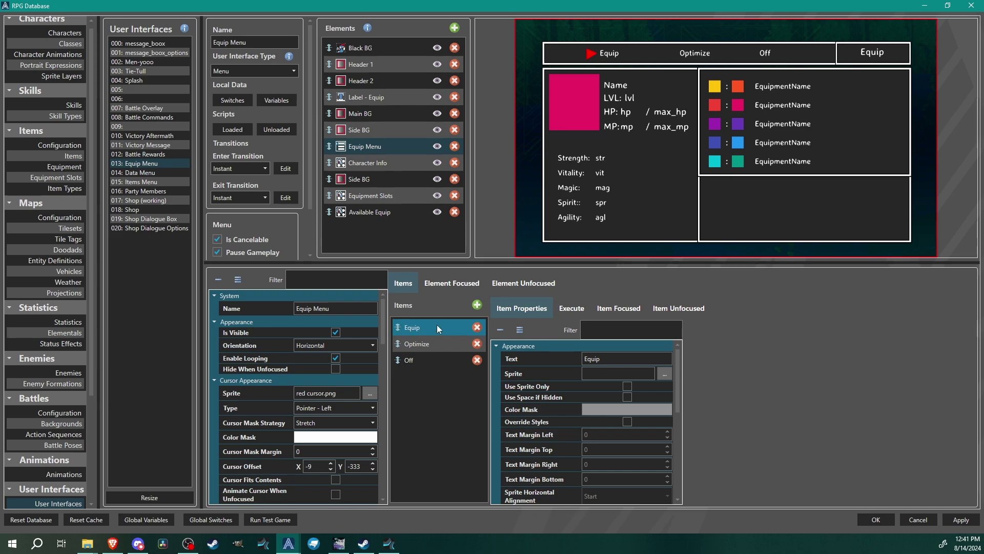
{"action": "left_click", "coordinate": [451, 283]}
{"action": "left_click", "coordinate": [508, 282]}
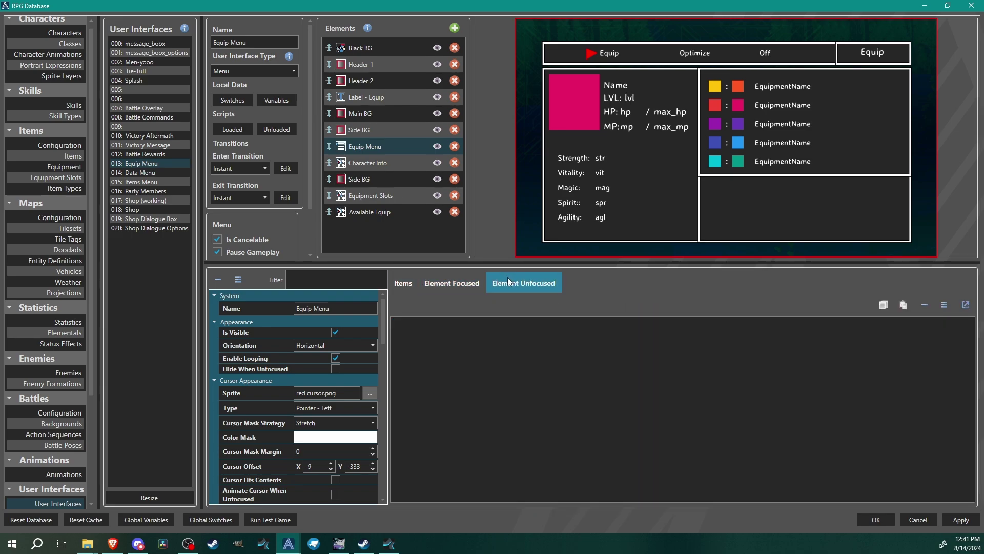
Examine the Equip item's Item Focused script and the local switch targeted by the Change Switch command in its Execute script
{"action": "left_click", "coordinate": [403, 282]}
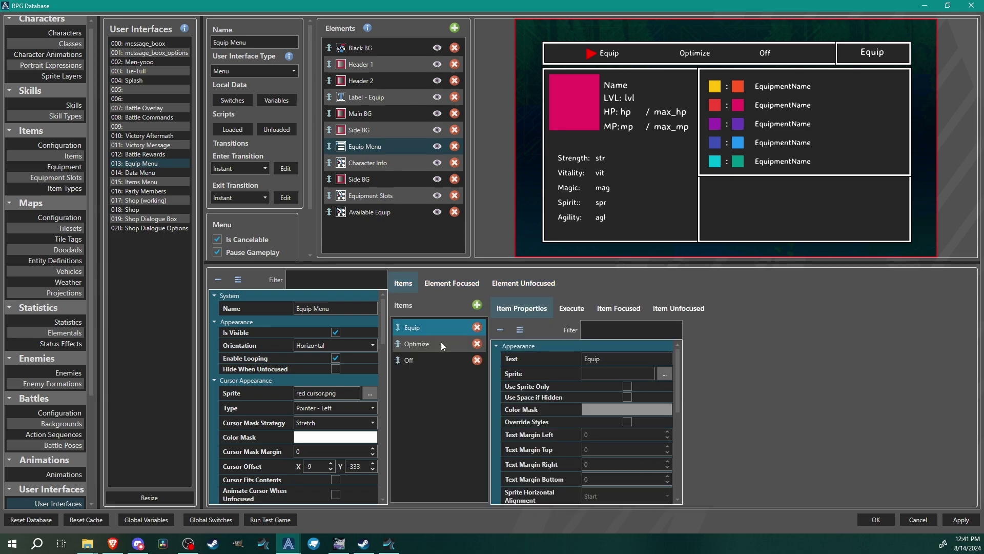
{"action": "left_click", "coordinate": [607, 313]}
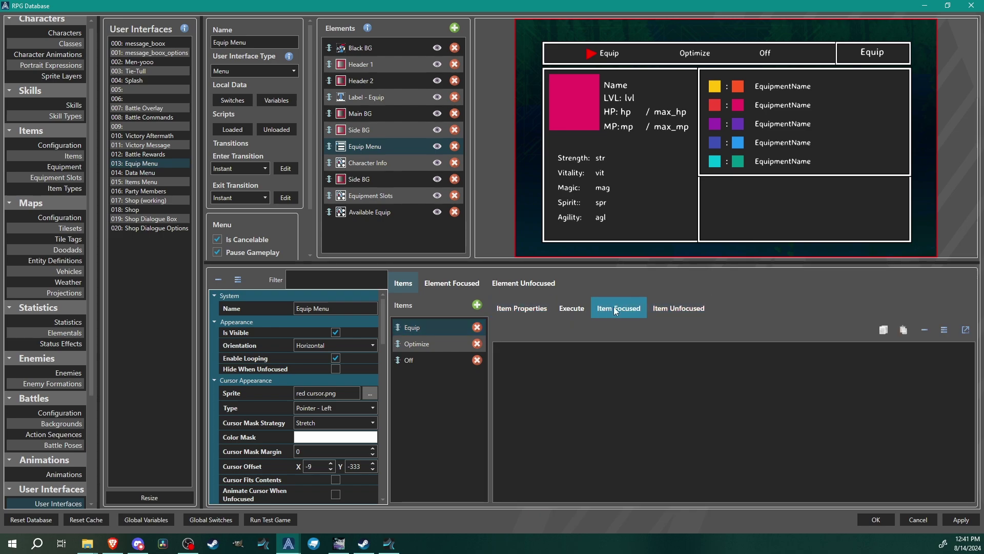
{"action": "left_click", "coordinate": [522, 308]}
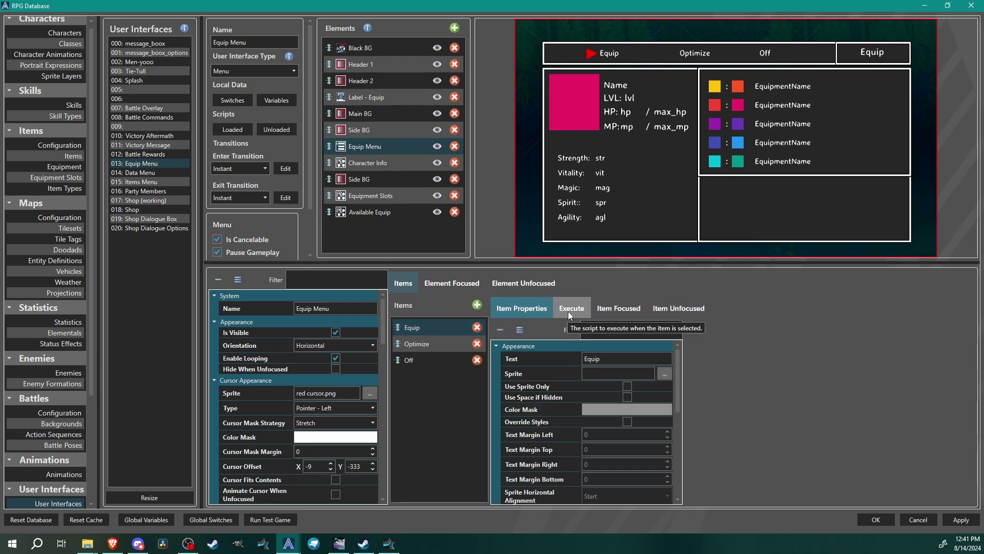
{"action": "left_click", "coordinate": [571, 310]}
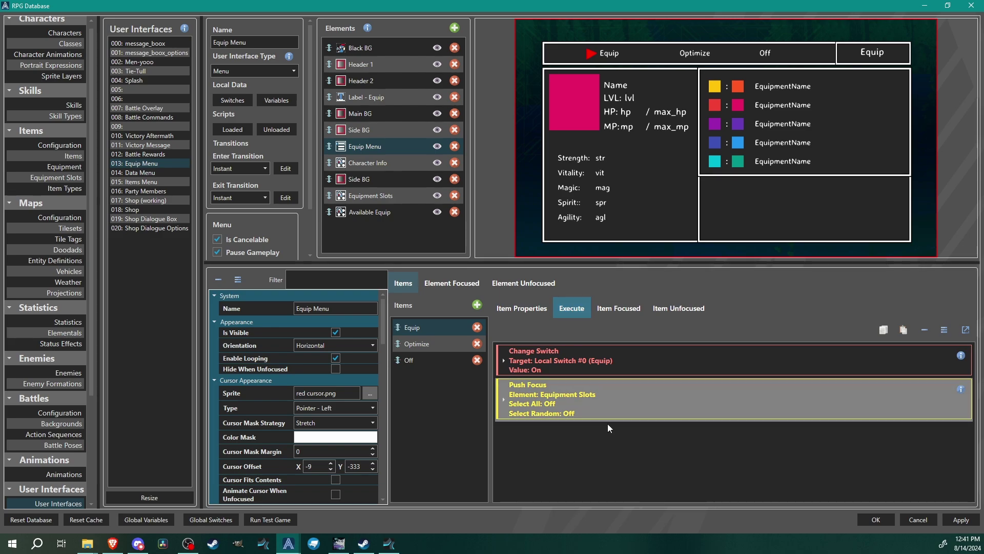
{"action": "left_click", "coordinate": [617, 405]}
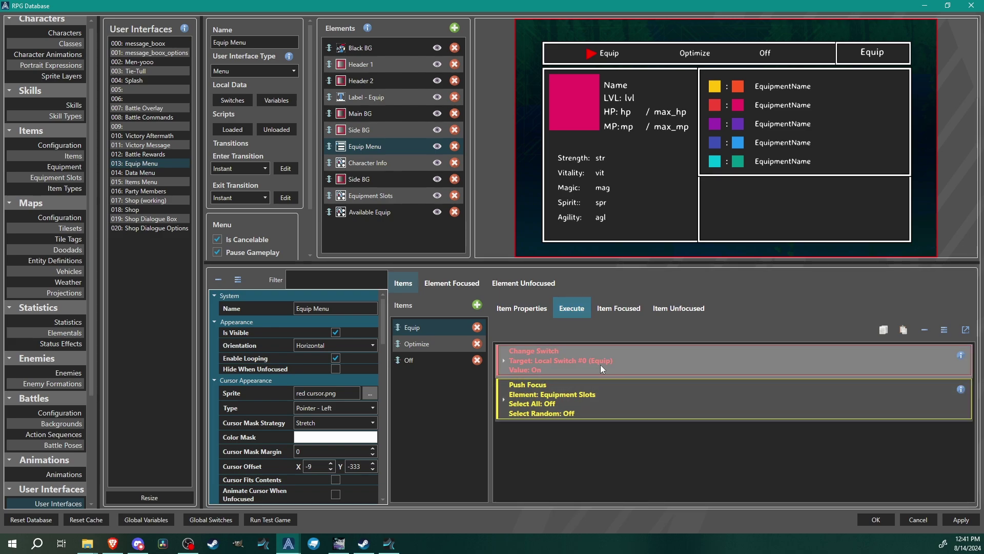
{"action": "left_click", "coordinate": [505, 362]}
{"action": "left_click", "coordinate": [585, 389]}
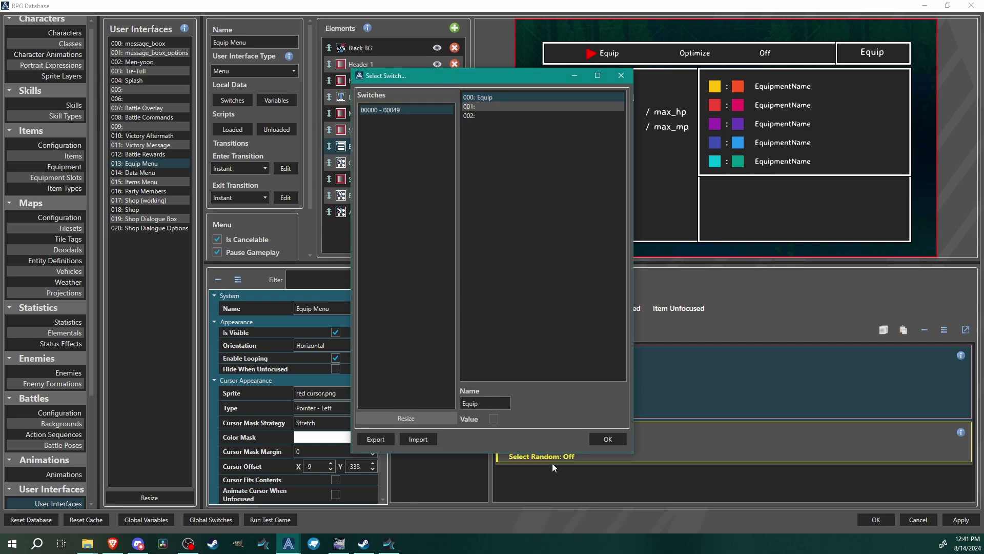
{"action": "left_click", "coordinate": [613, 441]}
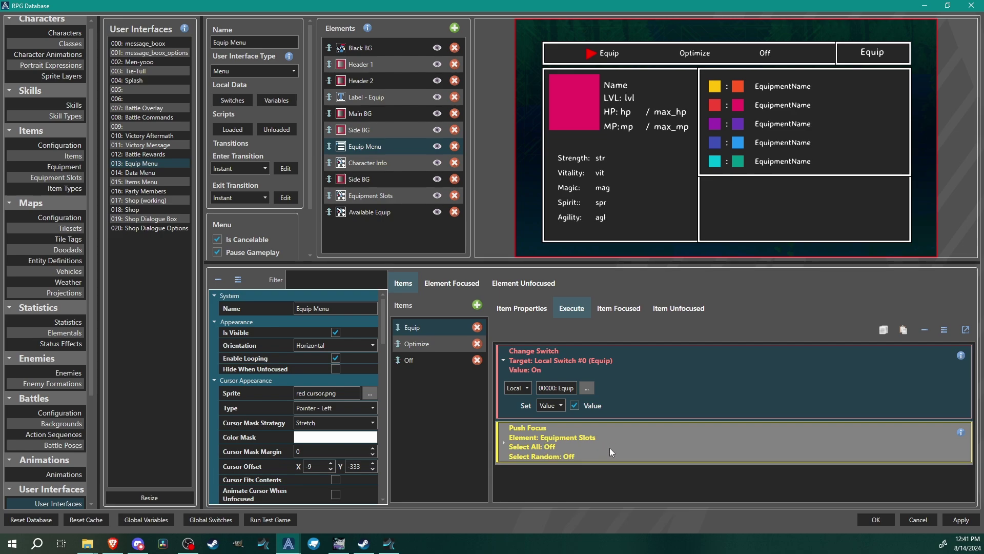
Inspect the settings of the Push Focus command in the Equip item's Execute script, then collapse it
{"action": "left_click", "coordinate": [600, 450]}
{"action": "scroll", "coordinate": [565, 438], "scroll_direction": "down", "scroll_amount": 2}
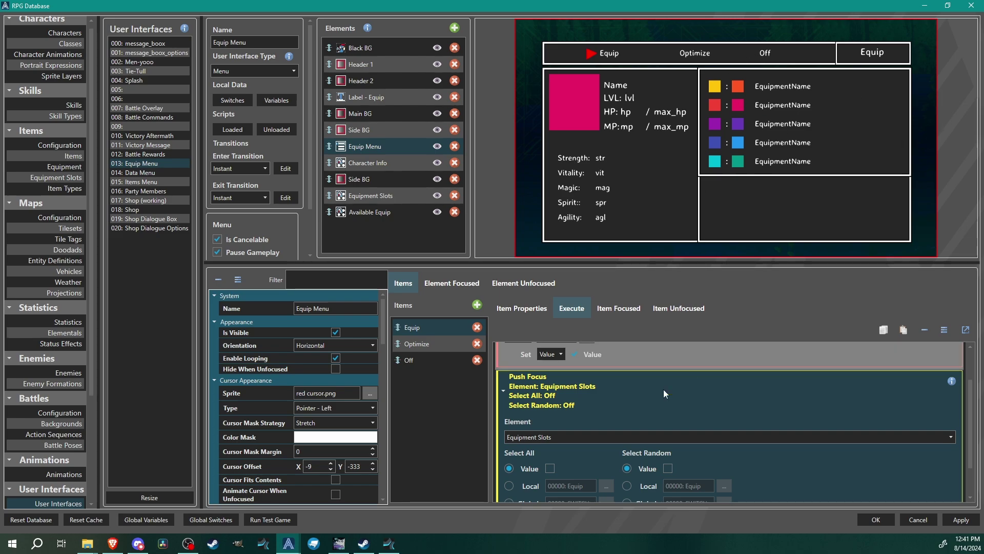
{"action": "scroll", "coordinate": [652, 404], "scroll_direction": "down", "scroll_amount": 1}
{"action": "scroll", "coordinate": [641, 435], "scroll_direction": "up", "scroll_amount": 2}
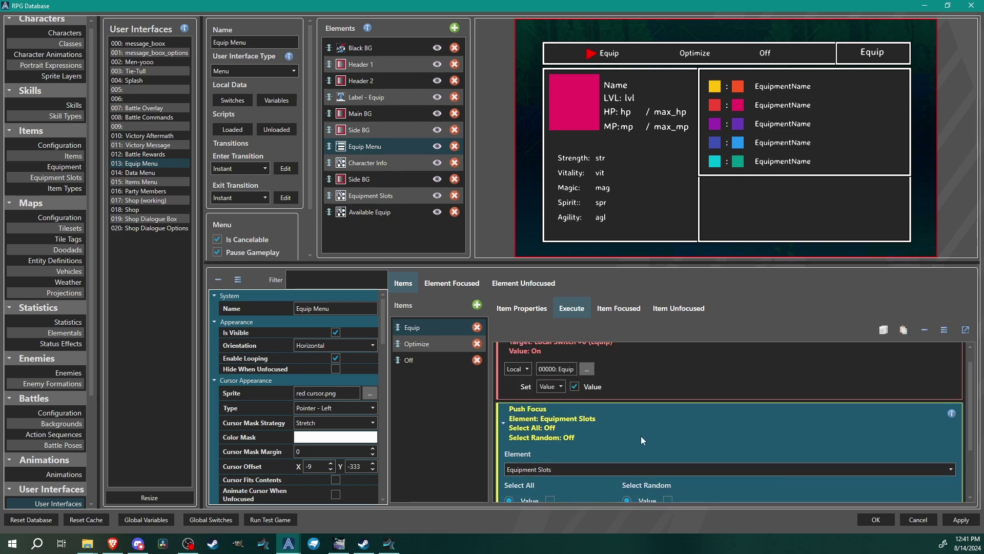
{"action": "left_click", "coordinate": [596, 413]}
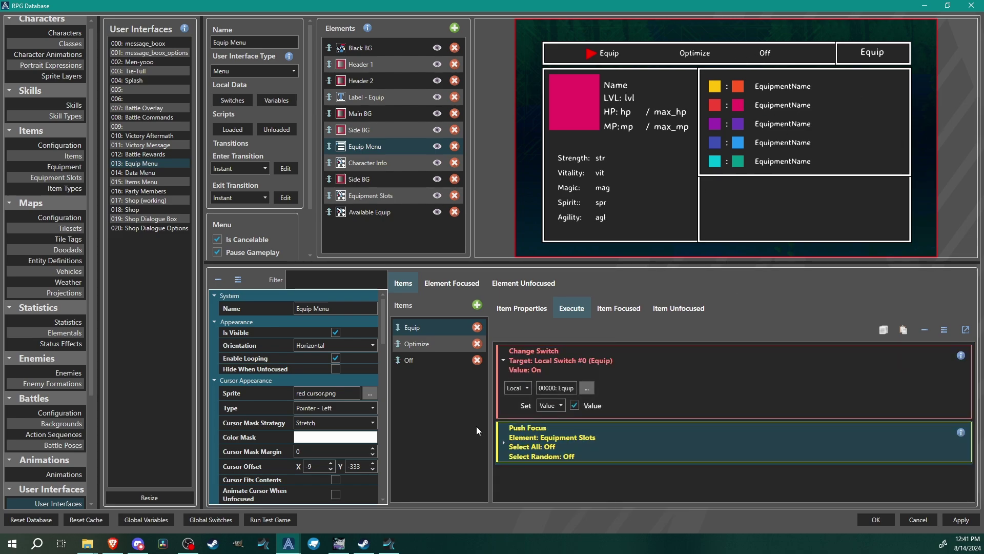
Inspect the Push Focus command in the Off item's Execute script and compare it with the Equip item's script
{"action": "left_click", "coordinate": [420, 359]}
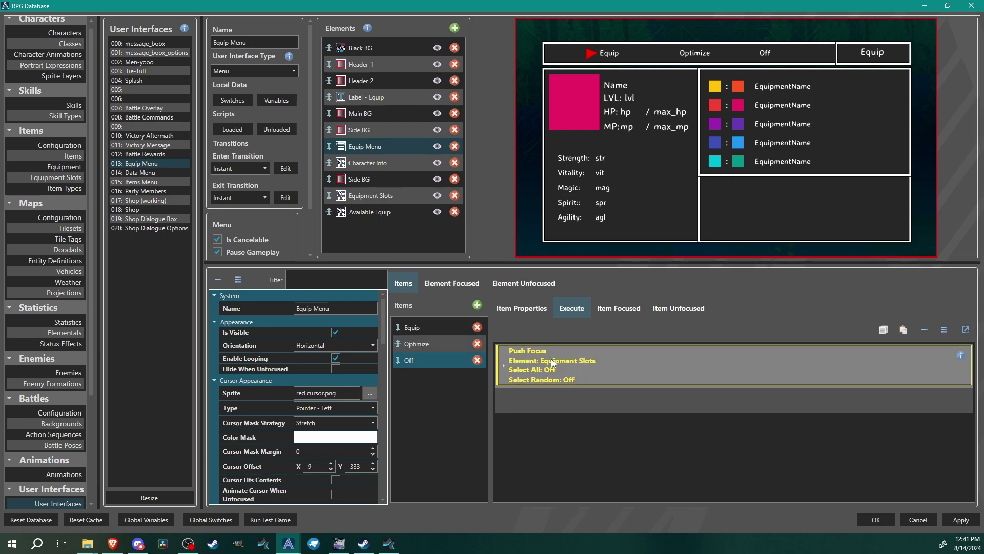
{"action": "left_click", "coordinate": [502, 365]}
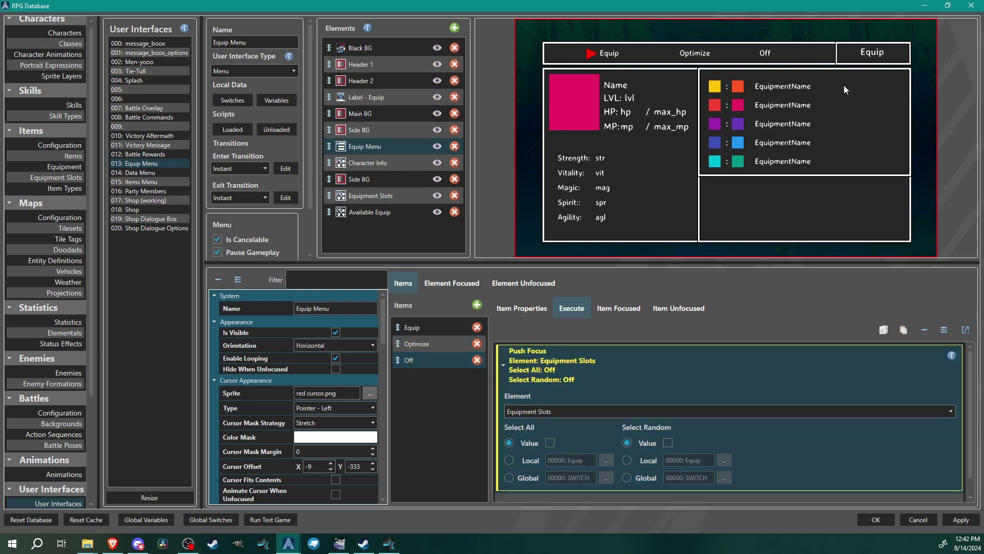
{"action": "left_click", "coordinate": [504, 365]}
{"action": "left_click", "coordinate": [410, 329]}
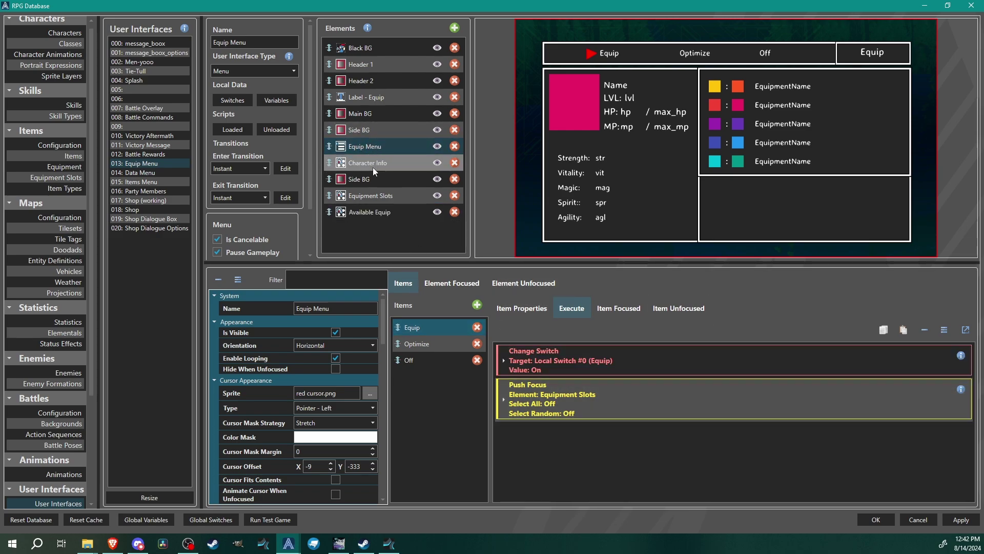
Review the Equipment Slots element's template type, custom context and cursor appearance properties
{"action": "left_click", "coordinate": [375, 200]}
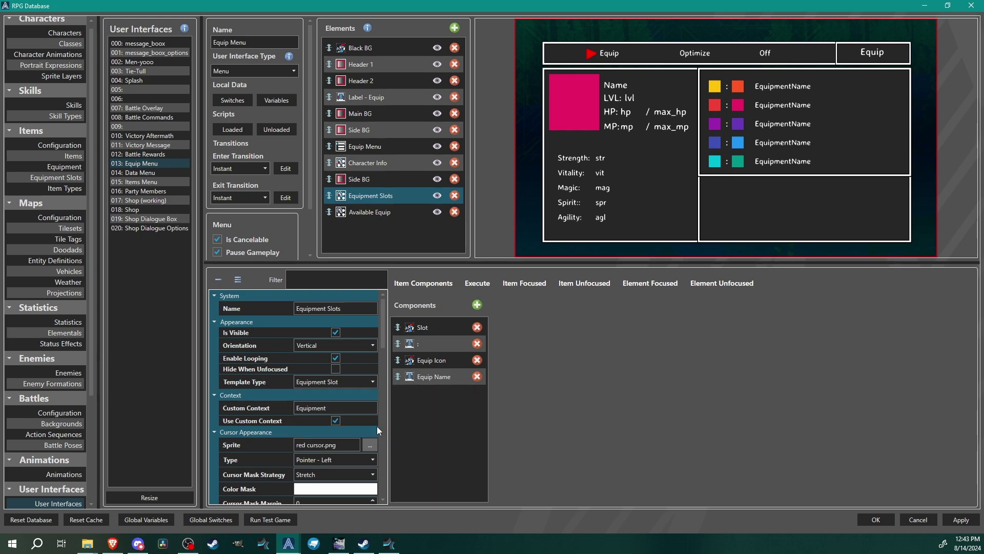
{"action": "scroll", "coordinate": [377, 426], "scroll_direction": "down", "scroll_amount": 3}
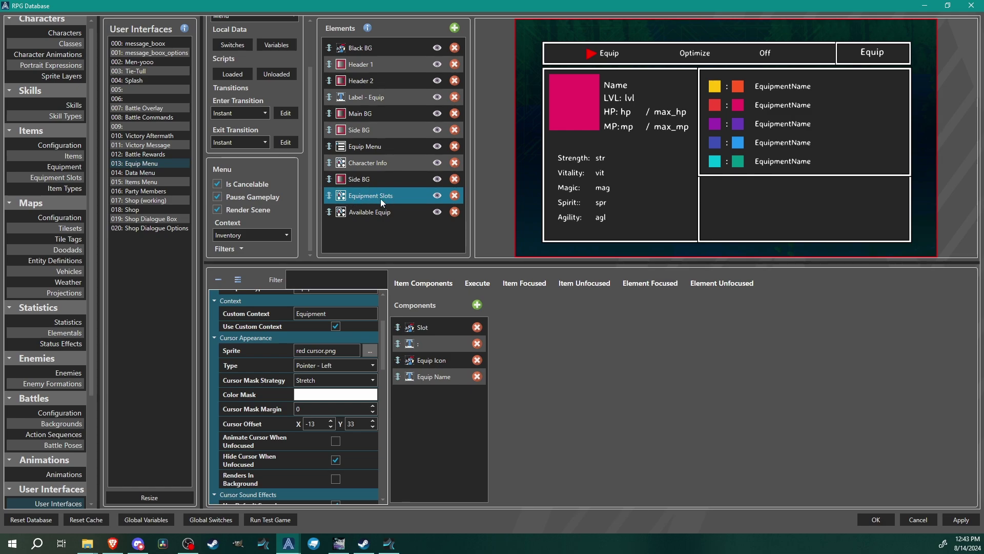
{"action": "scroll", "coordinate": [380, 348], "scroll_direction": "down", "scroll_amount": 2}
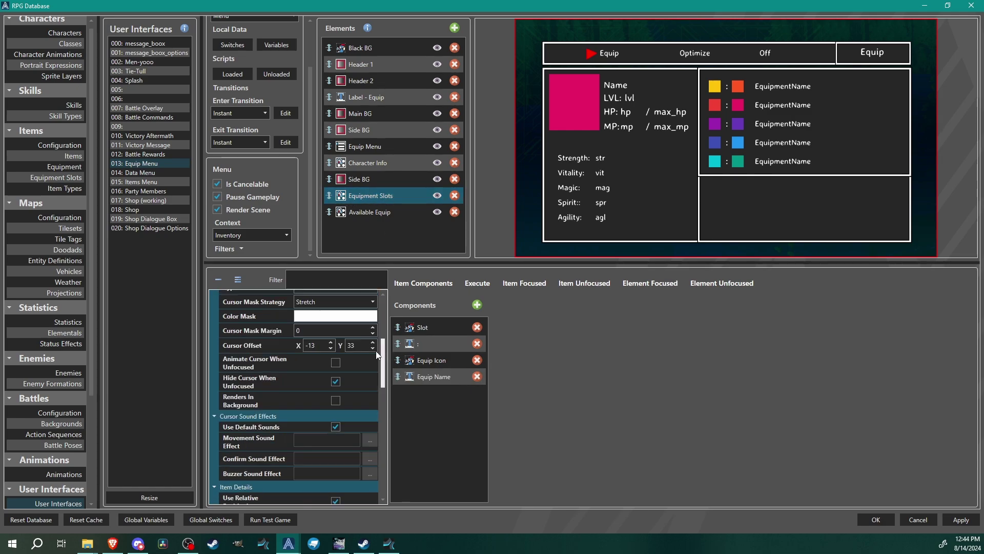
{"action": "scroll", "coordinate": [275, 314], "scroll_direction": "up", "scroll_amount": 6}
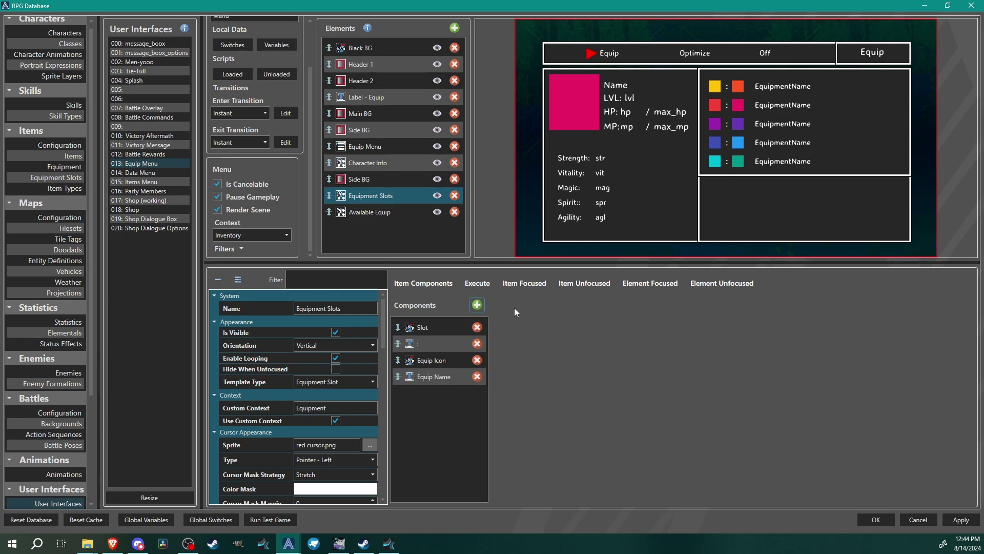
Examine the Slot component's image template, context link and template type within the Equipment Slots element
{"action": "left_click", "coordinate": [421, 328]}
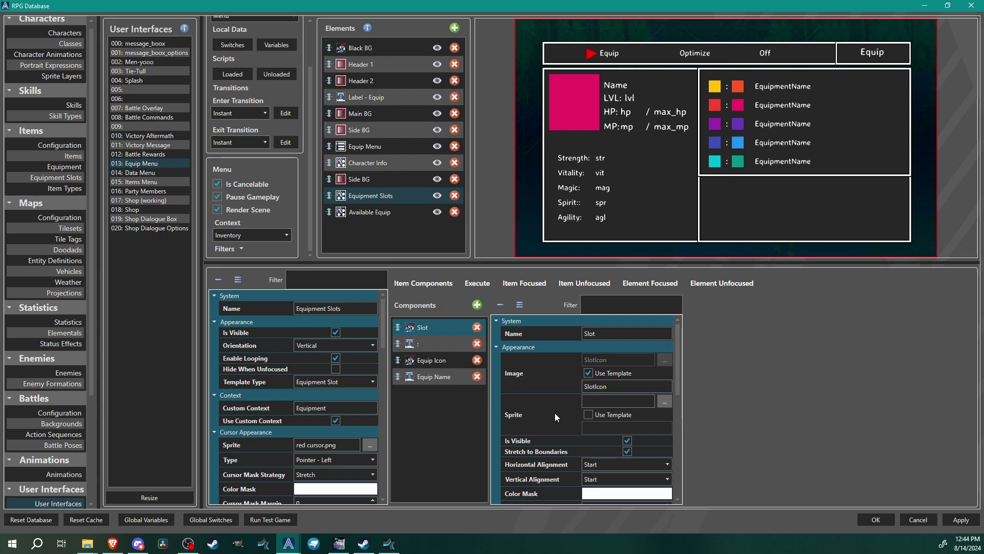
{"action": "scroll", "coordinate": [555, 413], "scroll_direction": "down", "scroll_amount": 1}
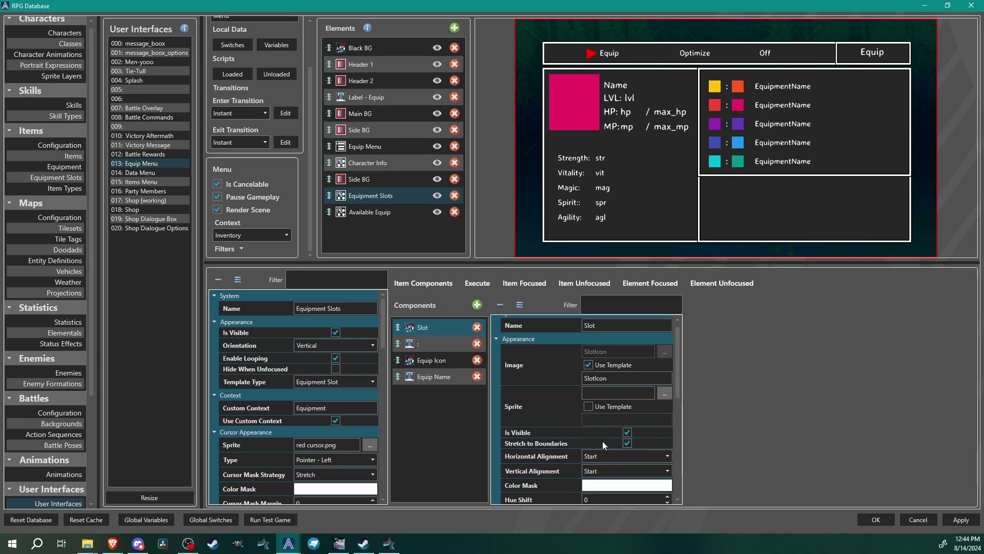
{"action": "scroll", "coordinate": [680, 372], "scroll_direction": "down", "scroll_amount": 3}
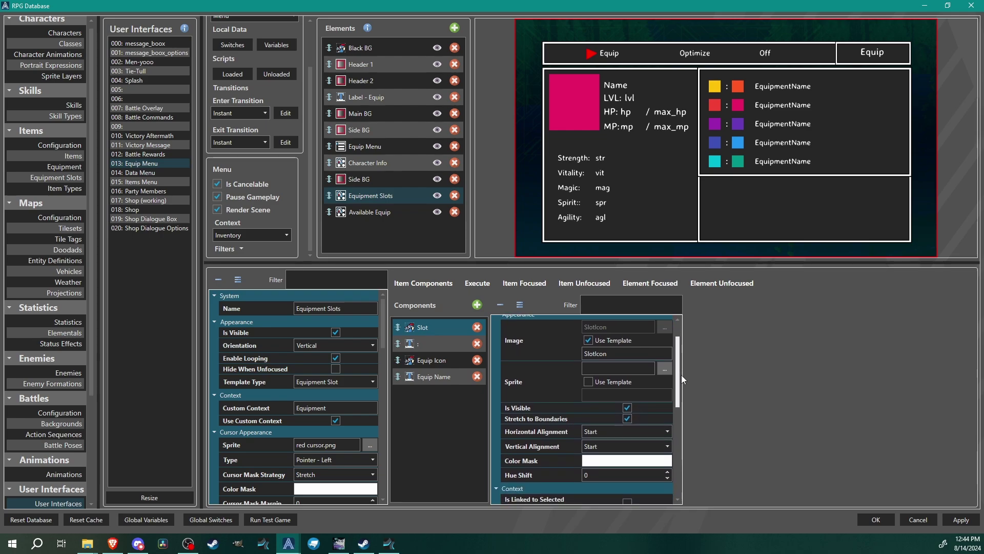
{"action": "scroll", "coordinate": [682, 379], "scroll_direction": "down", "scroll_amount": 6}
{"action": "scroll", "coordinate": [676, 376], "scroll_direction": "down", "scroll_amount": 4}
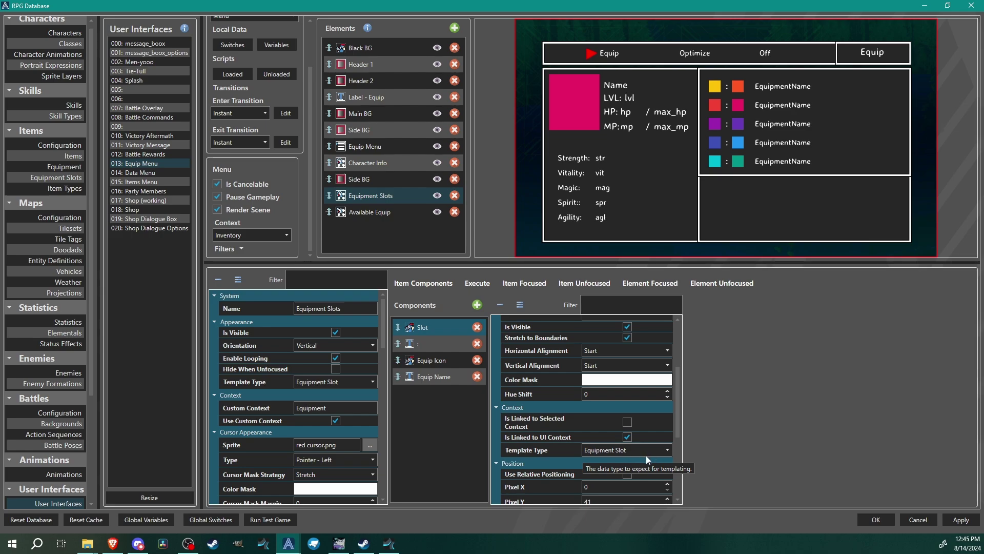
{"action": "left_click_drag", "start_coordinate": [678, 404], "coordinate": [691, 330]}
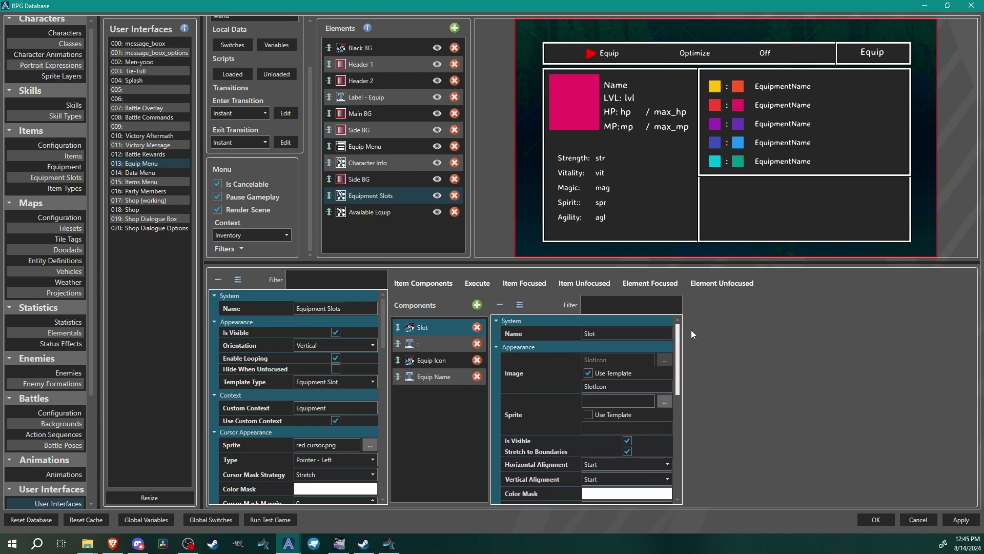
Review the colon label and the Equip Icon component's image template, context and position properties, enlarging the interface preview
{"action": "left_click", "coordinate": [421, 345]}
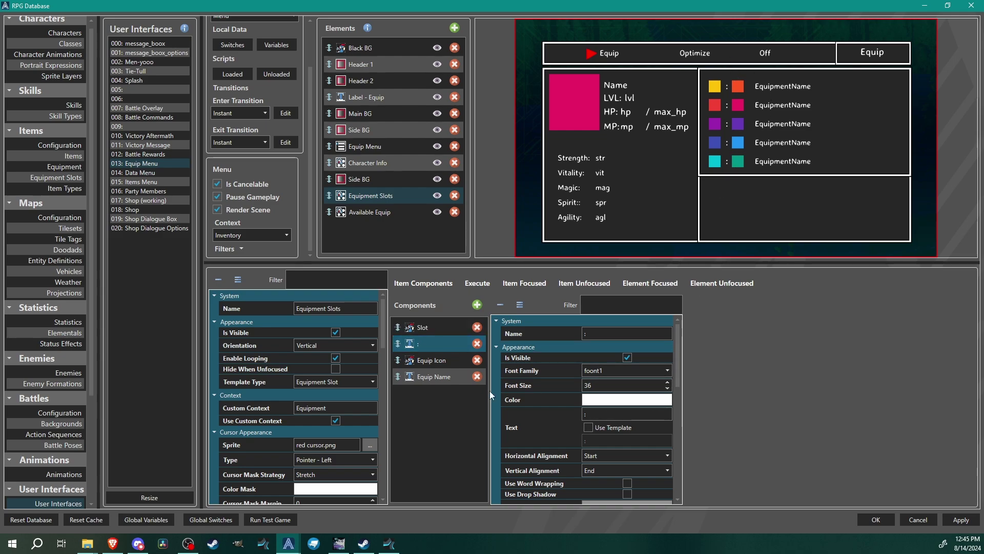
{"action": "left_click", "coordinate": [433, 364]}
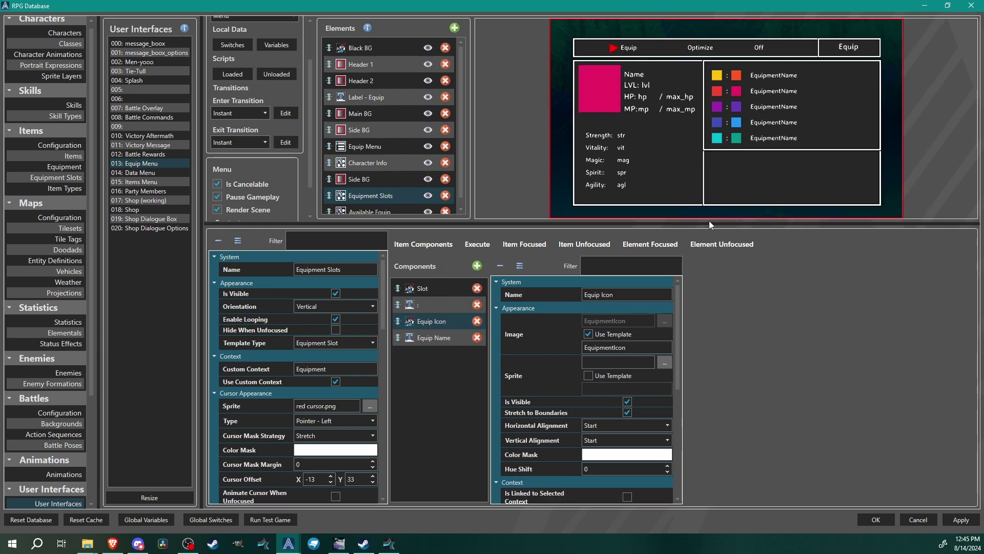
{"action": "left_click_drag", "start_coordinate": [708, 224], "coordinate": [705, 279]}
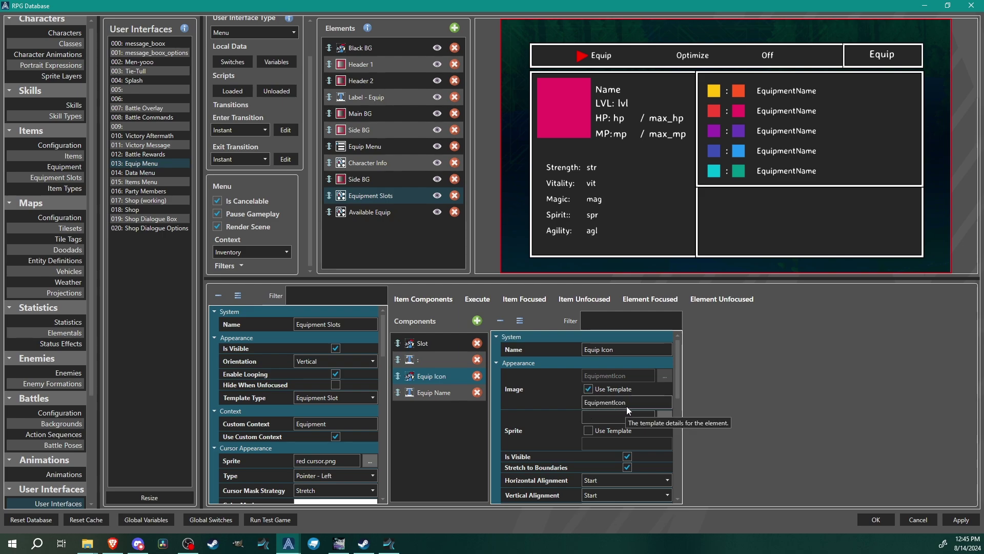
{"action": "scroll", "coordinate": [638, 408], "scroll_direction": "down", "scroll_amount": 2}
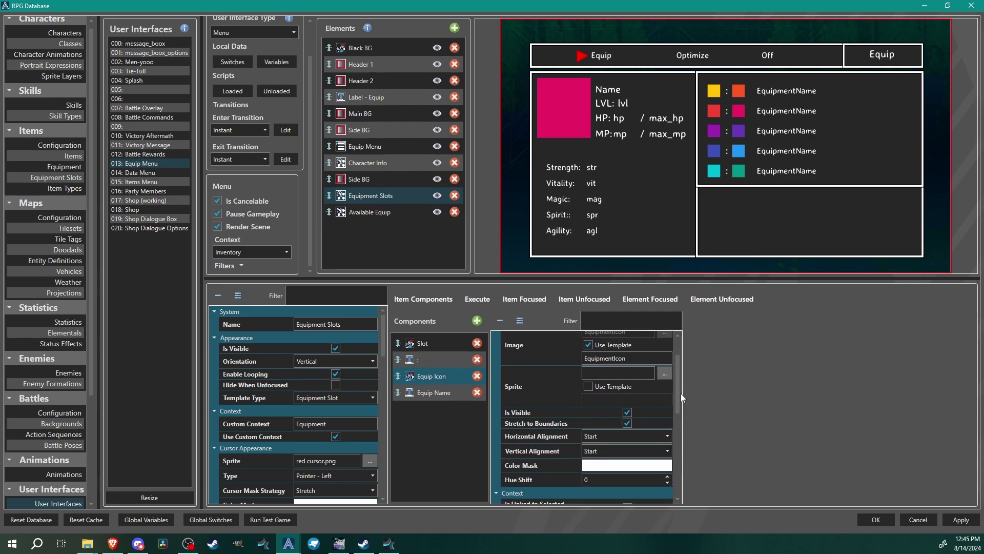
{"action": "scroll", "coordinate": [679, 392], "scroll_direction": "down", "scroll_amount": 3}
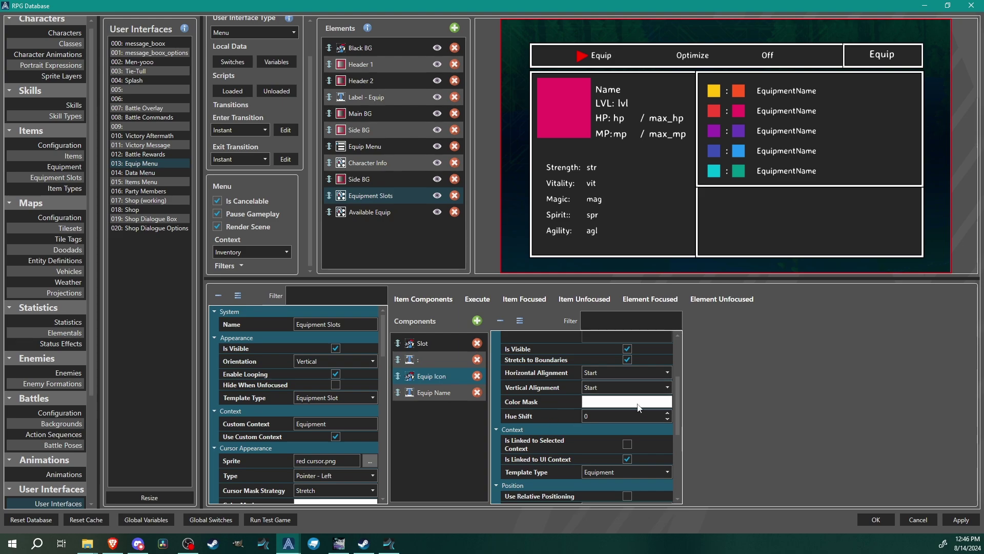
{"action": "scroll", "coordinate": [587, 387], "scroll_direction": "down", "scroll_amount": 2}
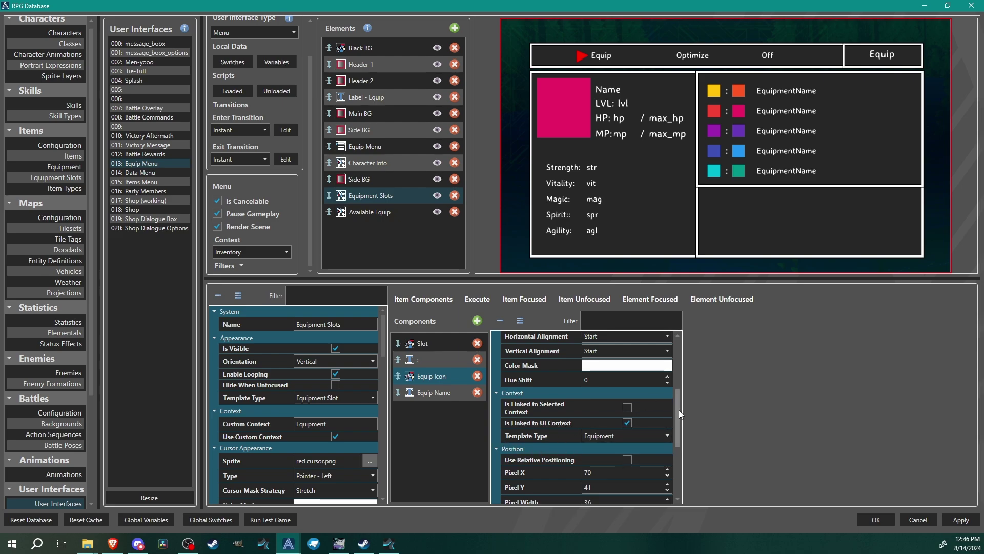
{"action": "scroll", "coordinate": [679, 415], "scroll_direction": "down", "scroll_amount": 1}
{"action": "left_click_drag", "start_coordinate": [679, 422], "coordinate": [690, 460]}
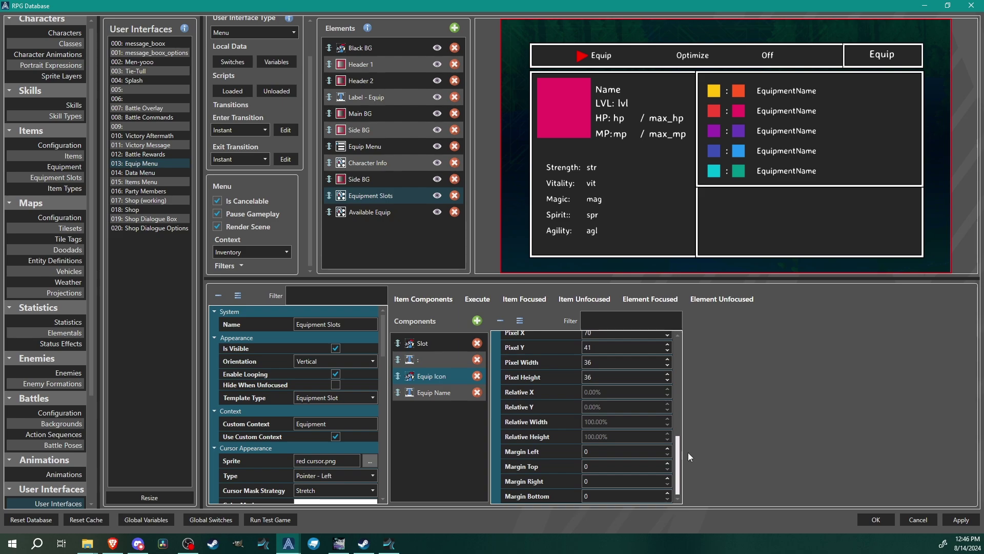
{"action": "scroll", "coordinate": [563, 381], "scroll_direction": "up", "scroll_amount": 3}
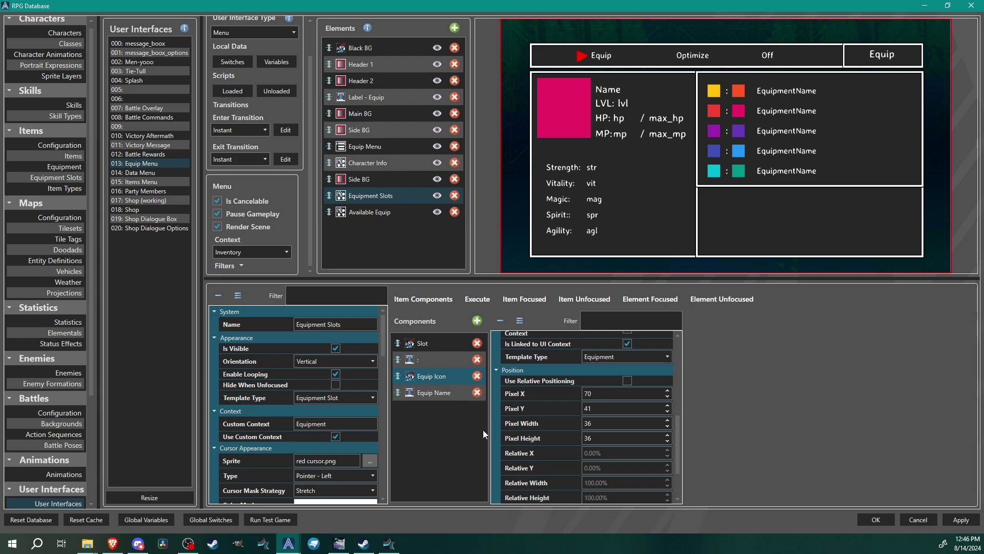
Examine the Equip Name component's font, text template and context properties
{"action": "left_click", "coordinate": [438, 400]}
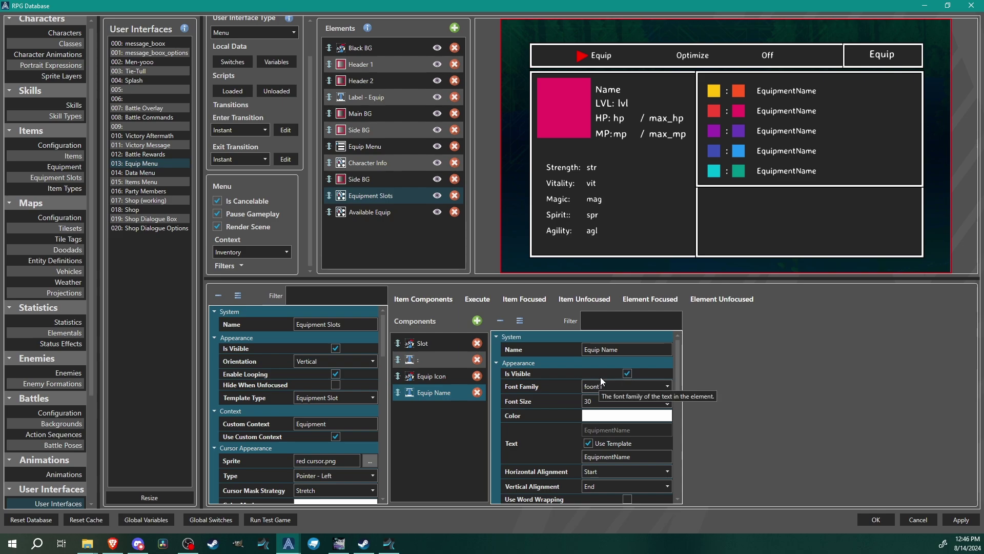
{"action": "scroll", "coordinate": [641, 404], "scroll_direction": "down", "scroll_amount": 2}
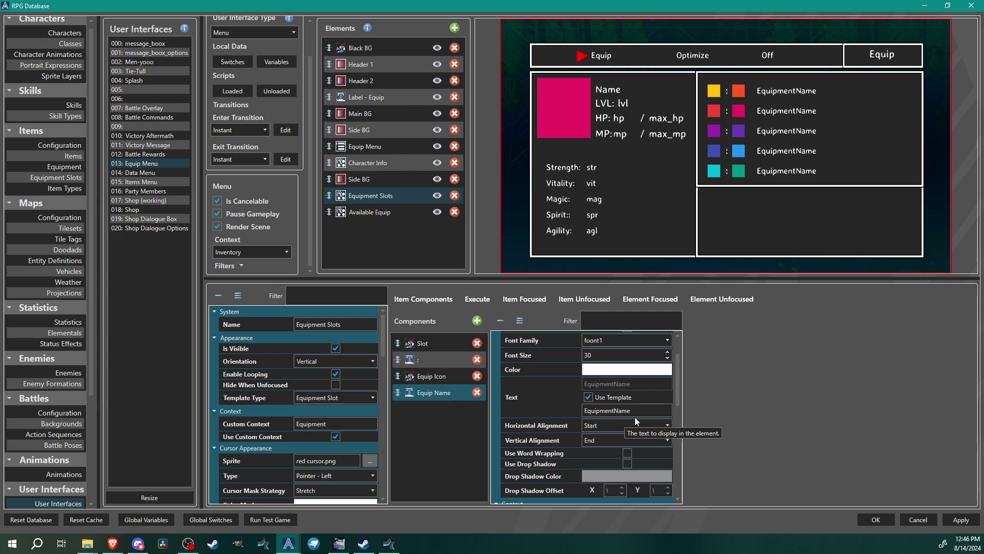
{"action": "scroll", "coordinate": [538, 416], "scroll_direction": "down", "scroll_amount": 1}
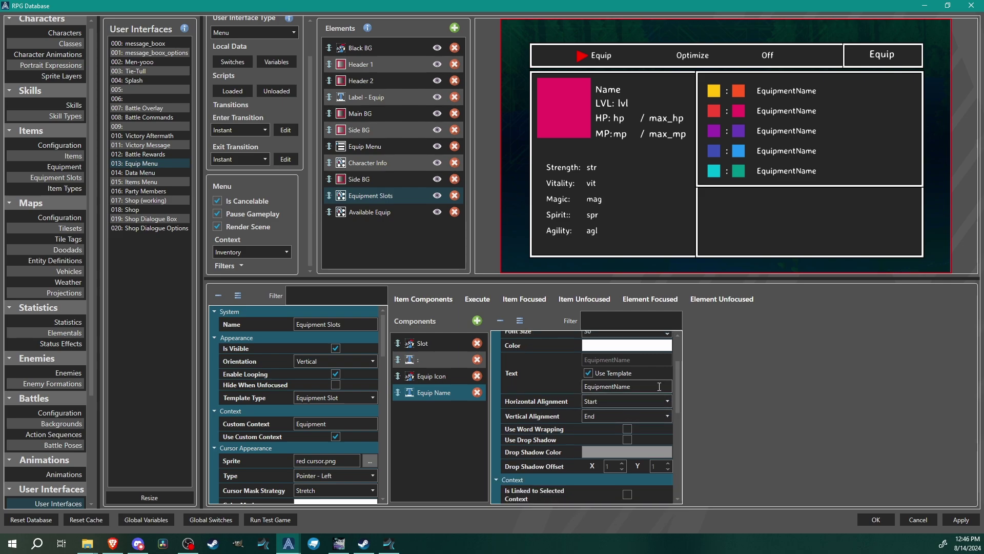
{"action": "scroll", "coordinate": [615, 389], "scroll_direction": "down", "scroll_amount": 3}
{"action": "scroll", "coordinate": [677, 385], "scroll_direction": "down", "scroll_amount": 1}
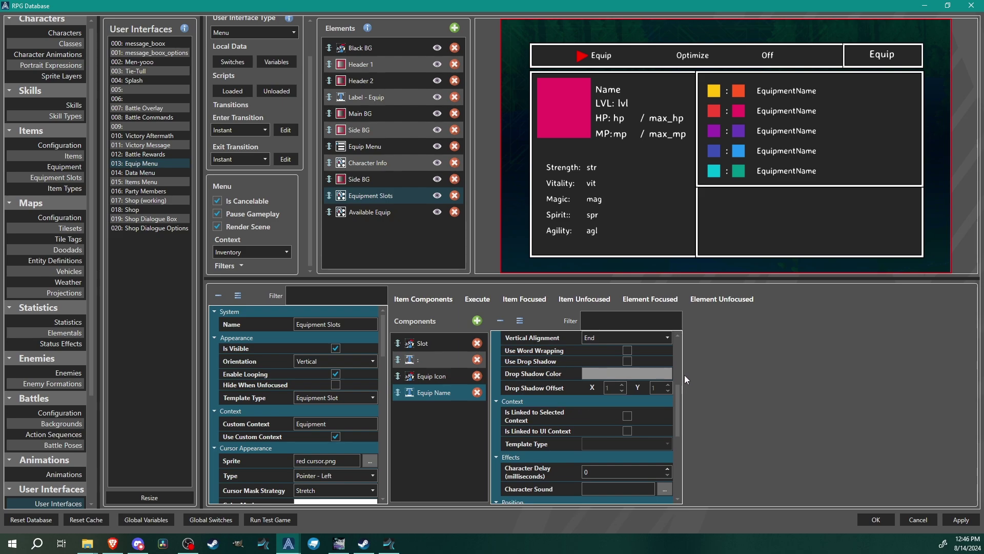
{"action": "scroll", "coordinate": [678, 428], "scroll_direction": "down", "scroll_amount": 1}
{"action": "scroll", "coordinate": [679, 427], "scroll_direction": "down", "scroll_amount": 1}
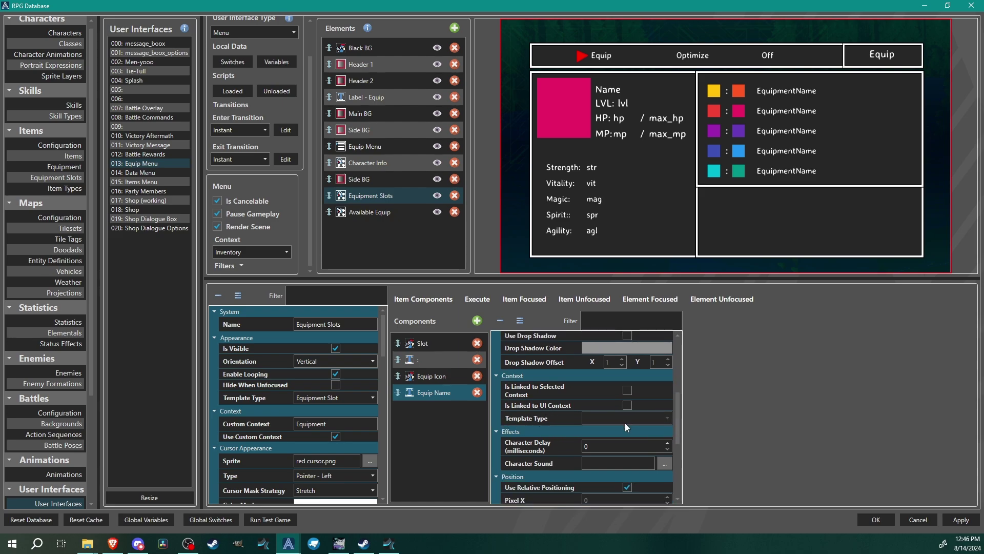
Review the Available Equip element's template type, custom context, cursor appearance and relative position properties
{"action": "left_click_drag", "start_coordinate": [679, 421], "coordinate": [372, 213]}
{"action": "left_click", "coordinate": [370, 211]}
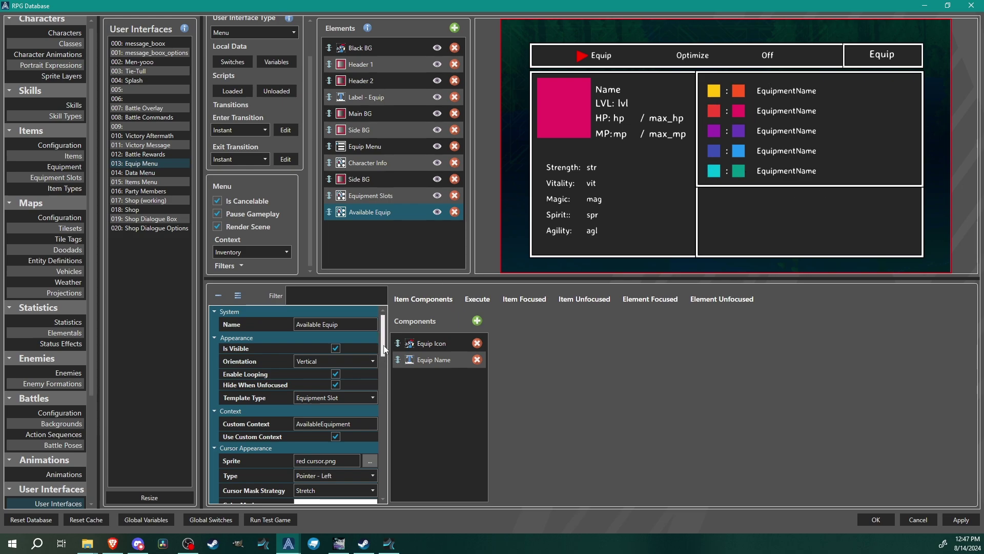
{"action": "scroll", "coordinate": [385, 350], "scroll_direction": "down", "scroll_amount": 1}
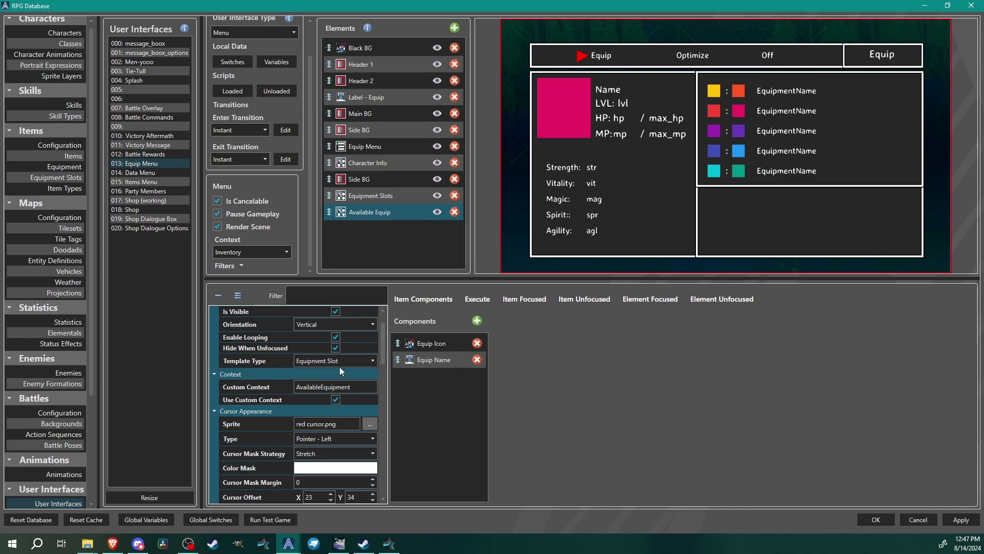
{"action": "left_click_drag", "start_coordinate": [382, 358], "coordinate": [383, 483]}
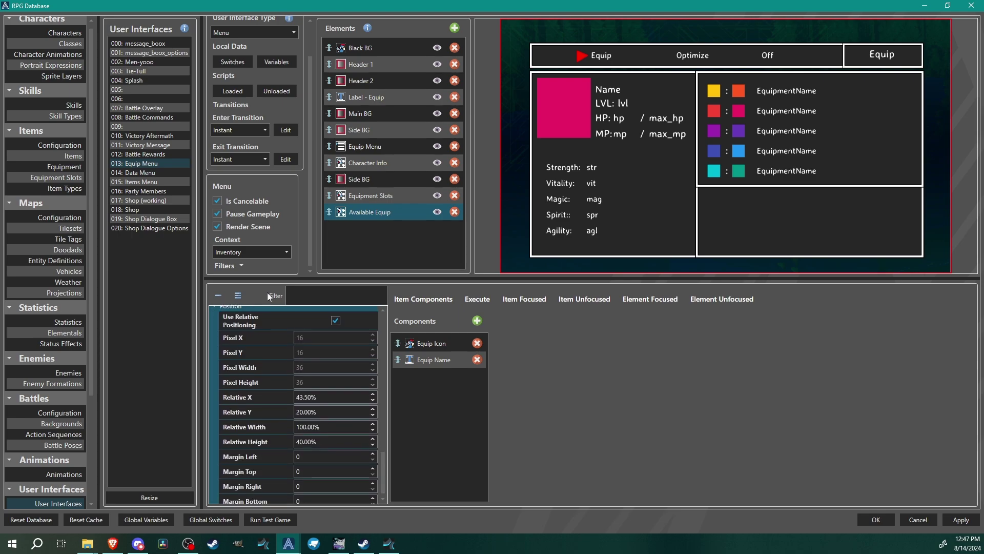
Examine the Available Equip element's Equip Icon component, checking its image template, UI context link, template type and pixel position
{"action": "left_click", "coordinate": [435, 346]}
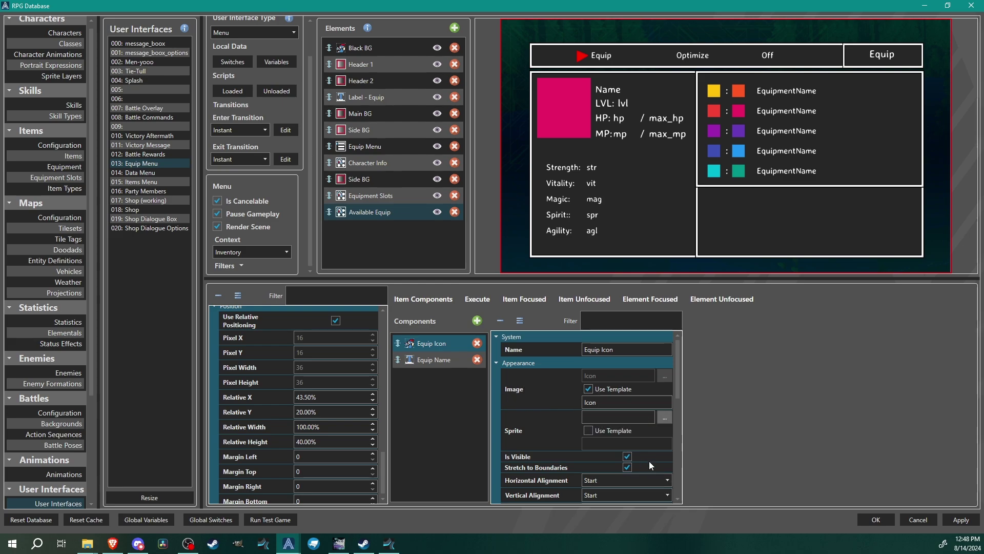
{"action": "left_click_drag", "start_coordinate": [675, 386], "coordinate": [691, 432]}
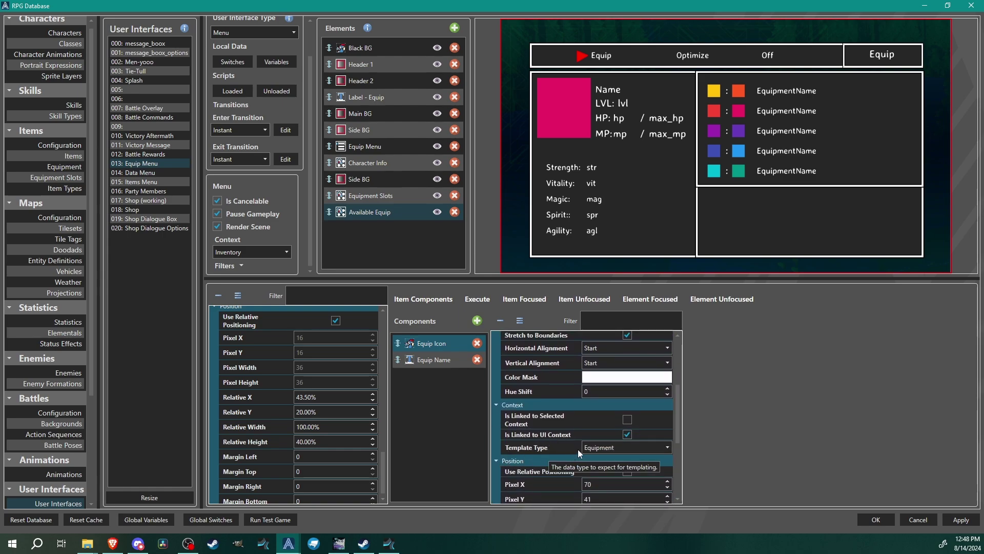
{"action": "scroll", "coordinate": [525, 449], "scroll_direction": "down", "scroll_amount": 5}
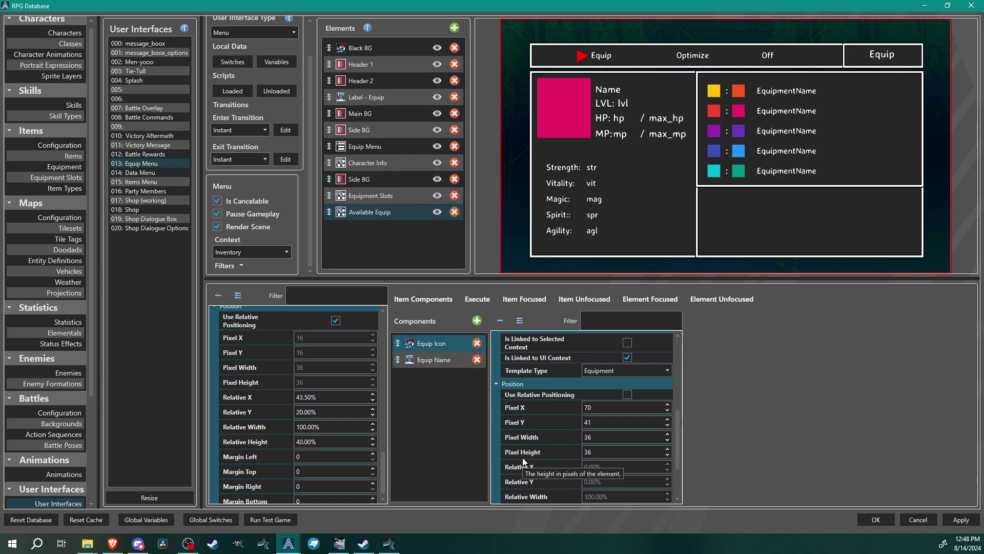
{"action": "scroll", "coordinate": [521, 457], "scroll_direction": "up", "scroll_amount": 4}
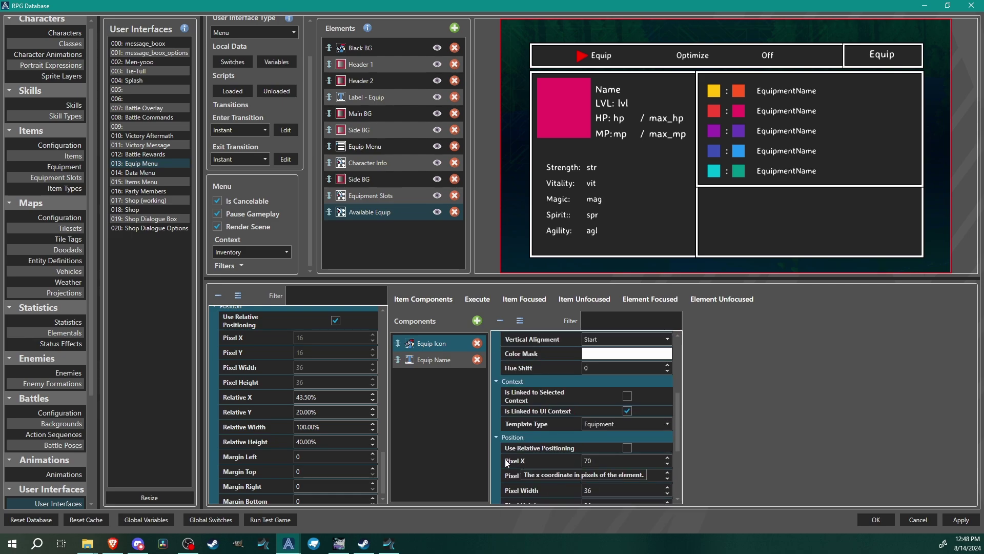
Examine the Available Equip element's Equip Name component, checking its font, text template, alignment and context properties
{"action": "left_click", "coordinate": [433, 359]}
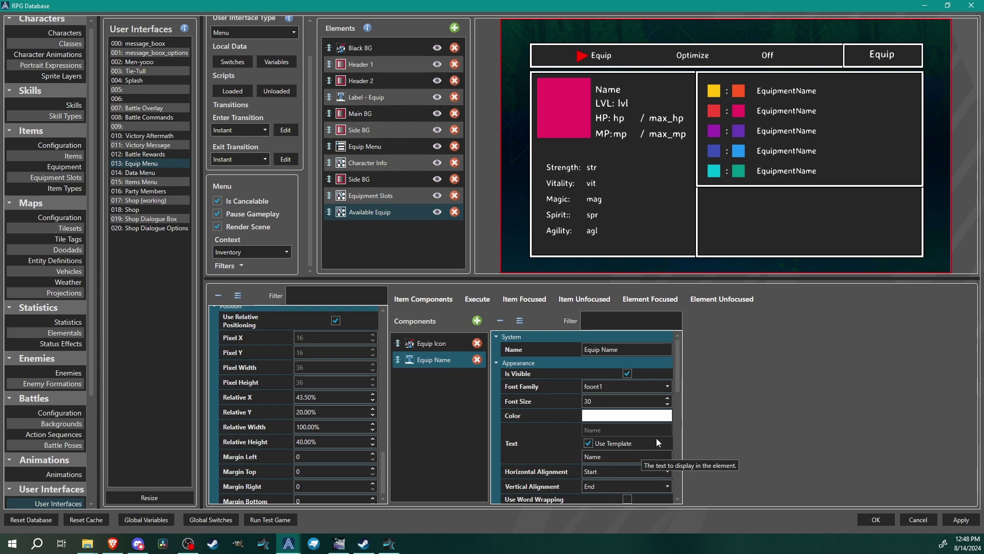
{"action": "scroll", "coordinate": [656, 438], "scroll_direction": "down", "scroll_amount": 3}
{"action": "scroll", "coordinate": [687, 399], "scroll_direction": "up", "scroll_amount": 1}
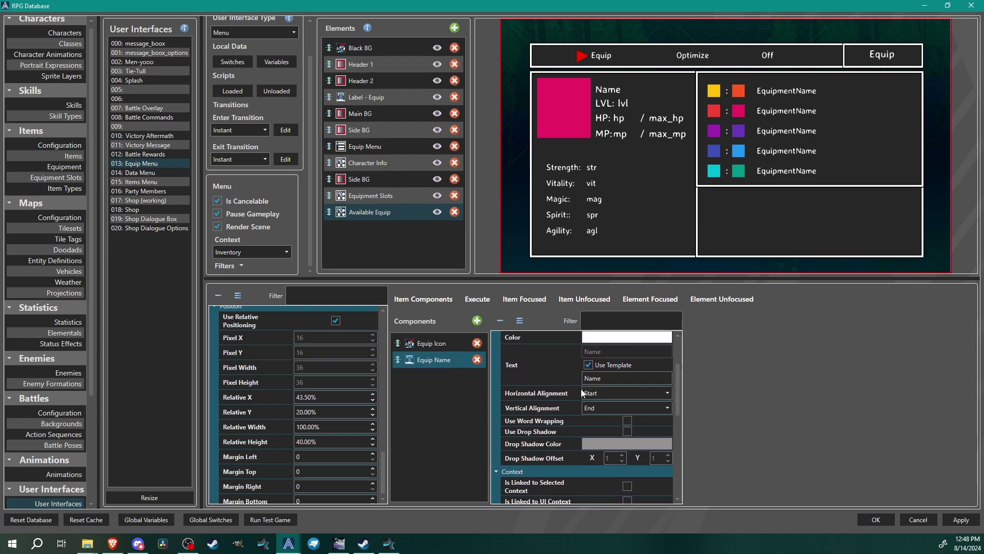
{"action": "scroll", "coordinate": [677, 390], "scroll_direction": "down", "scroll_amount": 1}
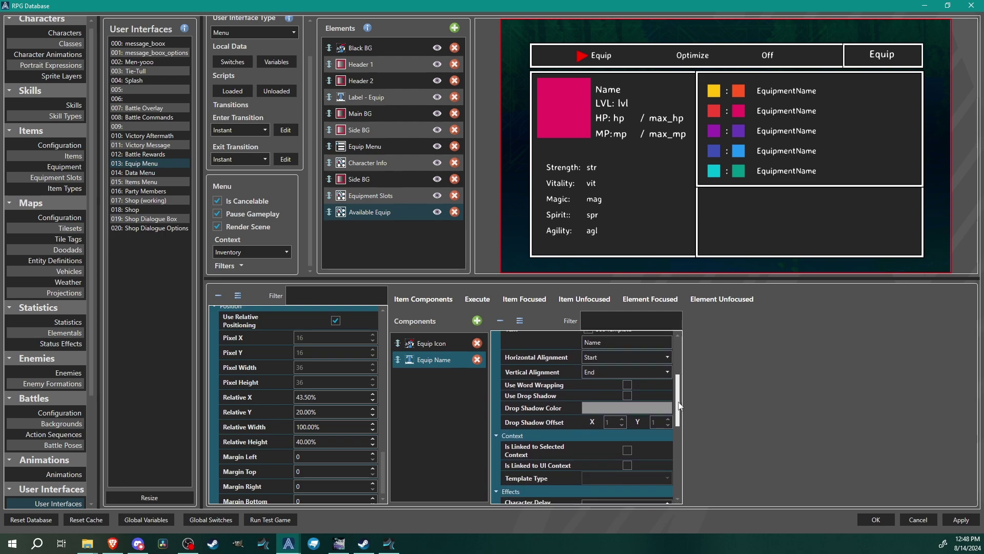
{"action": "scroll", "coordinate": [679, 392], "scroll_direction": "down", "scroll_amount": 1}
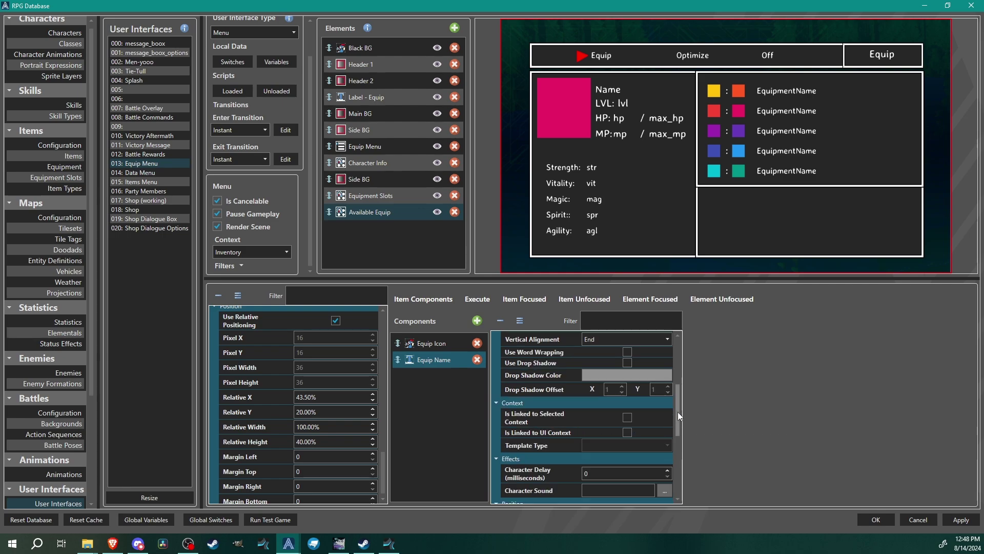
Review the execute script of the Equip item in the Equip Menu element
{"action": "left_click", "coordinate": [382, 149]}
{"action": "left_click", "coordinate": [571, 324]}
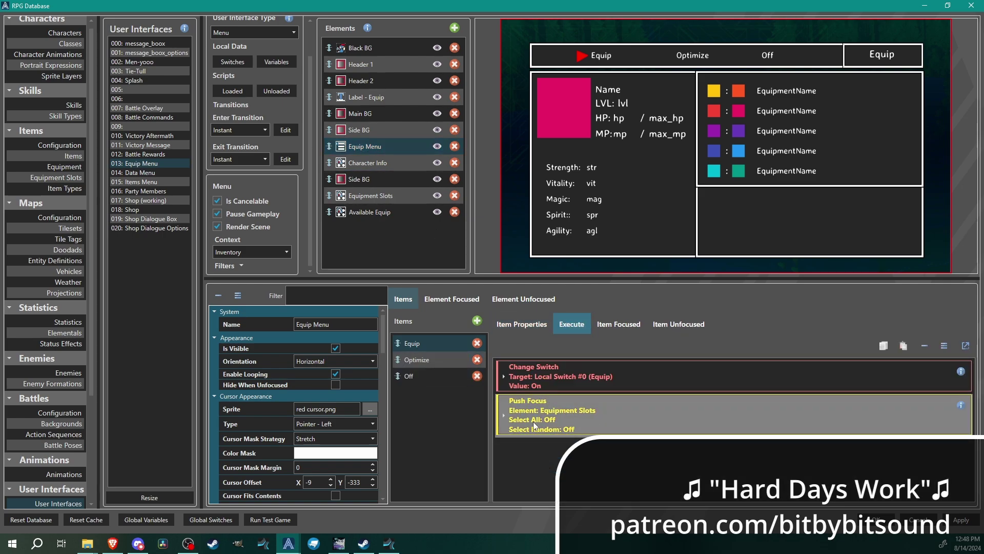
Add a Save Context Unique ID command to the Equipment Slots element's execute script, storing it in the local variable SelectedSlot
{"action": "left_click", "coordinate": [362, 196]}
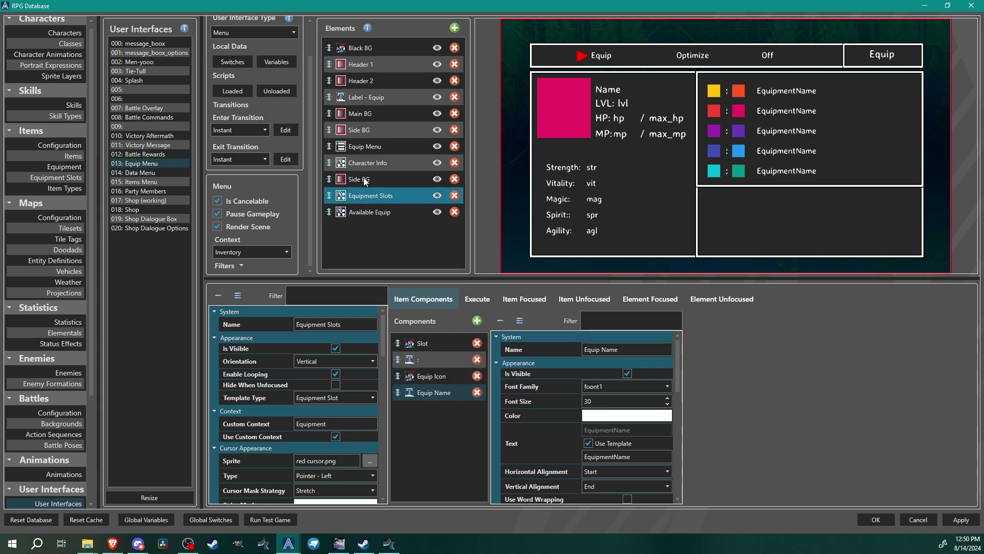
{"action": "left_click", "coordinate": [484, 300]}
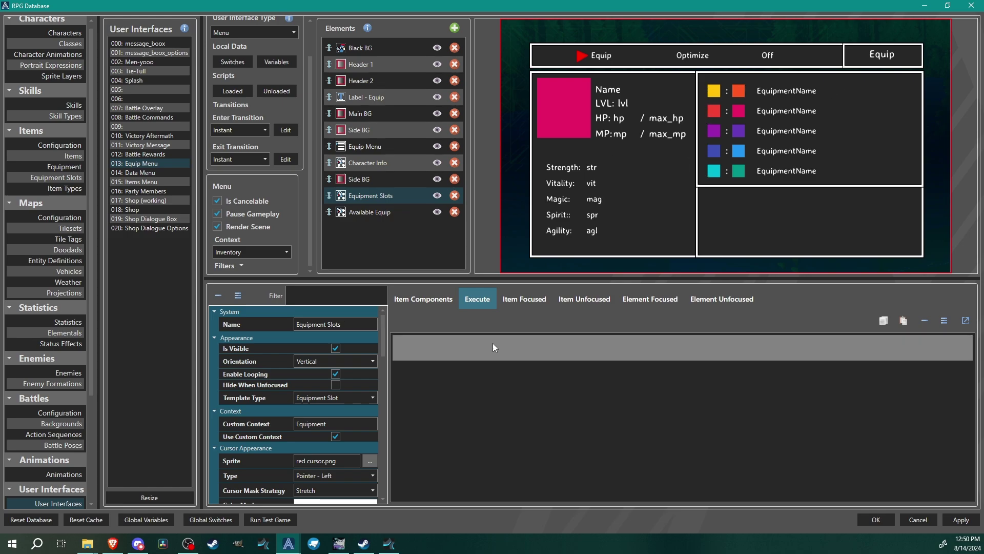
{"action": "right_click", "coordinate": [539, 348]}
{"action": "mouse_move", "coordinate": [583, 305]}
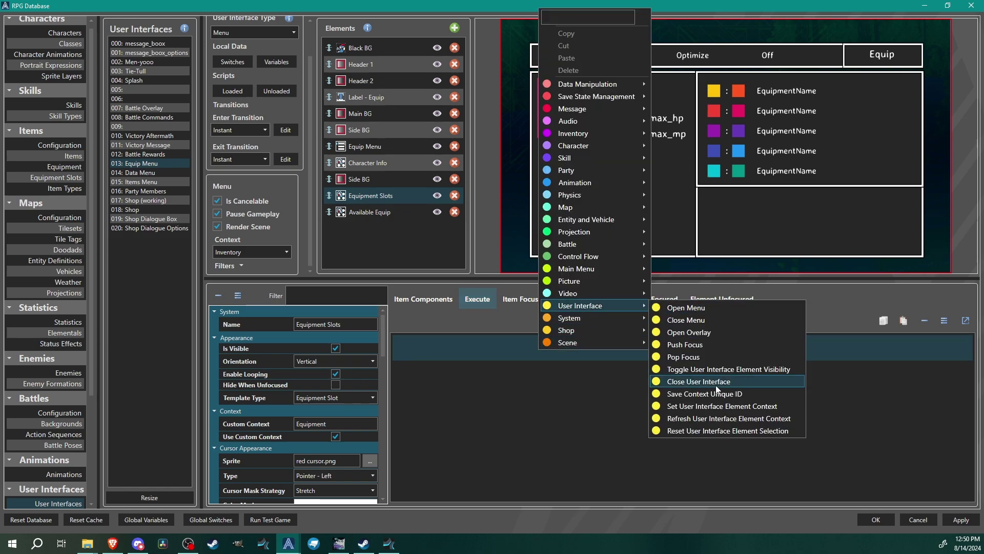
{"action": "left_click", "coordinate": [704, 394]}
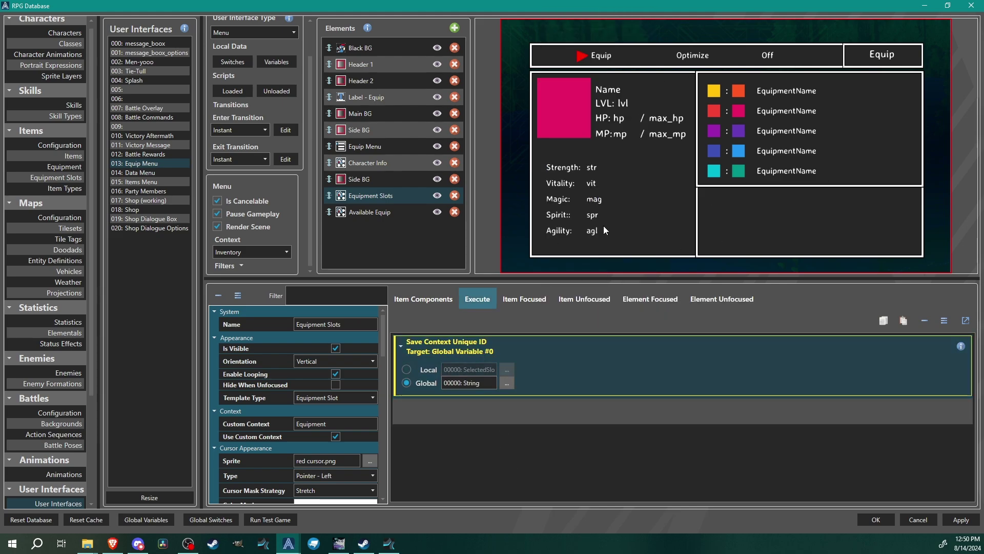
{"action": "left_click", "coordinate": [406, 369]}
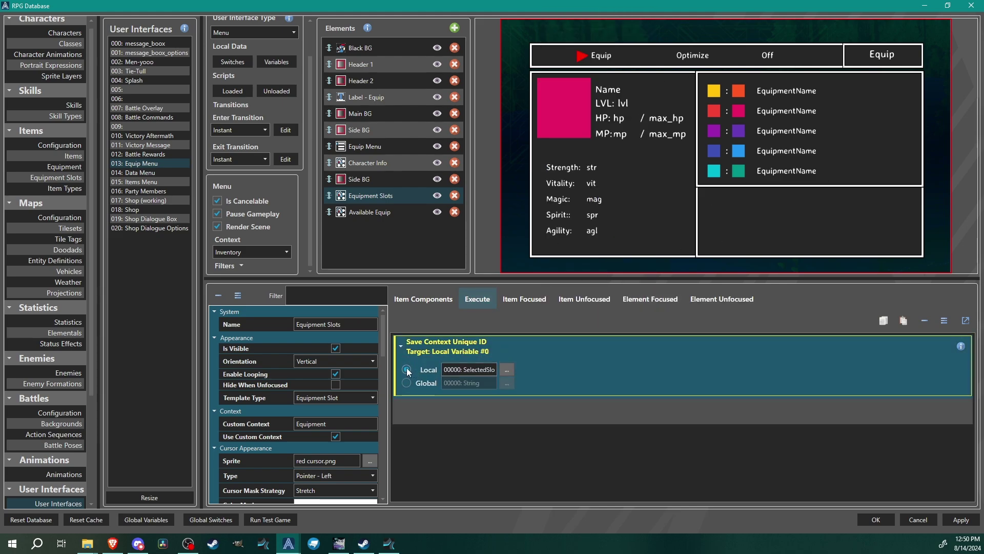
{"action": "left_click", "coordinate": [506, 369]}
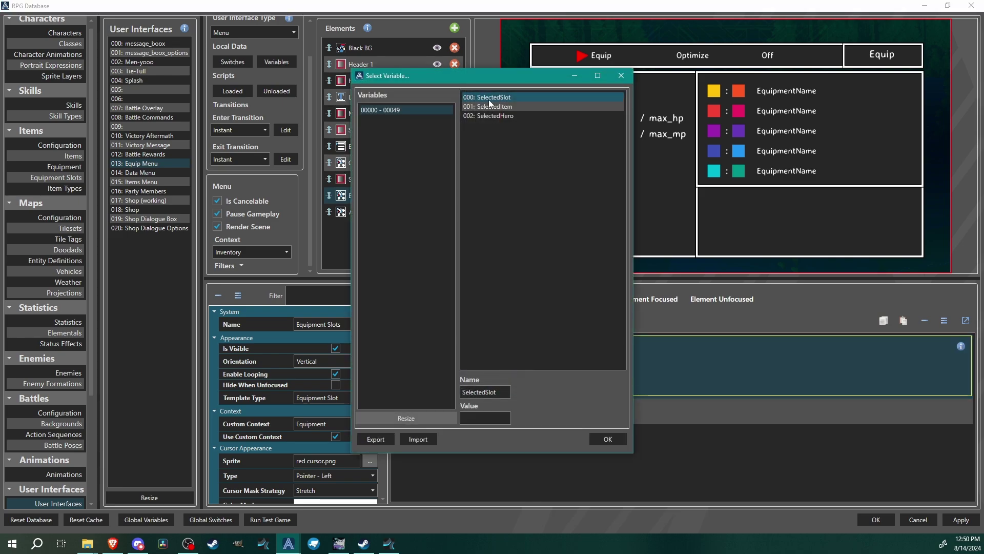
{"action": "left_click", "coordinate": [525, 106]}
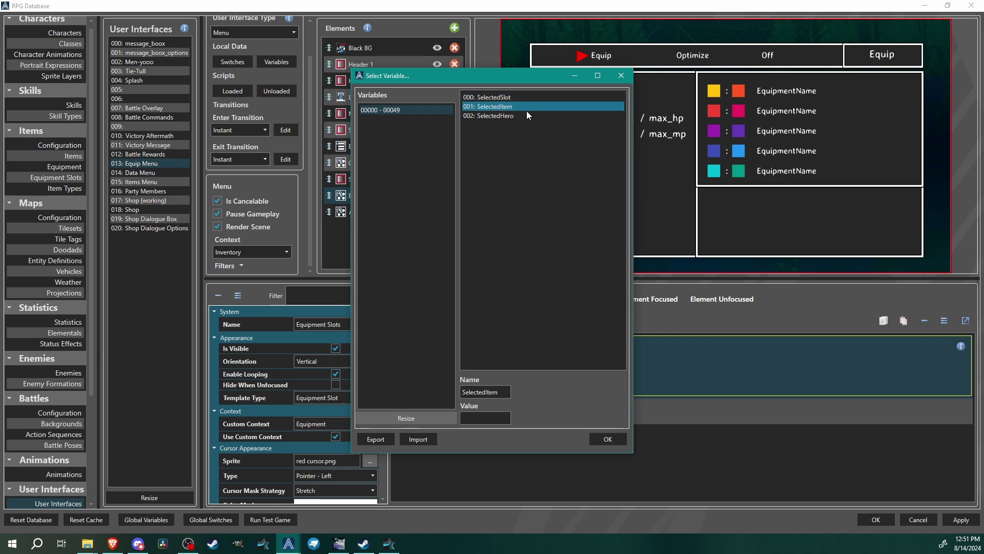
{"action": "left_click", "coordinate": [521, 97]}
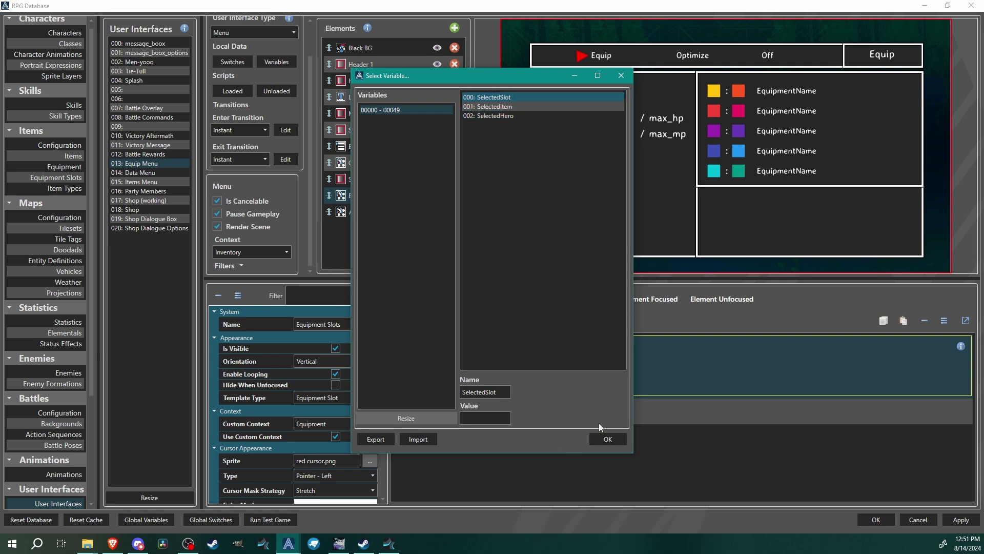
{"action": "left_click", "coordinate": [608, 439]}
Add a conditional branch below the Save Context Unique ID command that checks whether the local switch Equip is On
{"action": "right_click", "coordinate": [537, 411]}
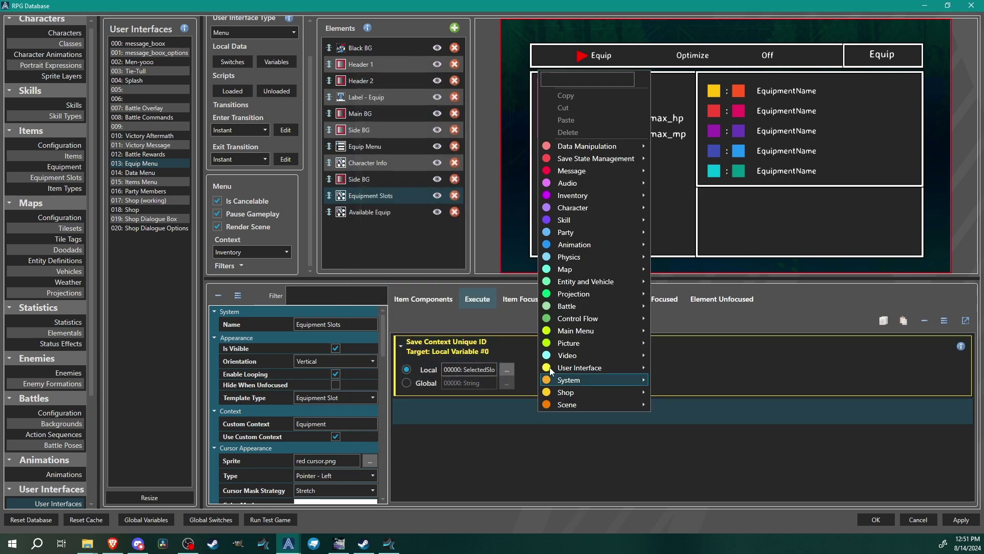
{"action": "mouse_move", "coordinate": [637, 320]}
{"action": "left_click", "coordinate": [706, 332]}
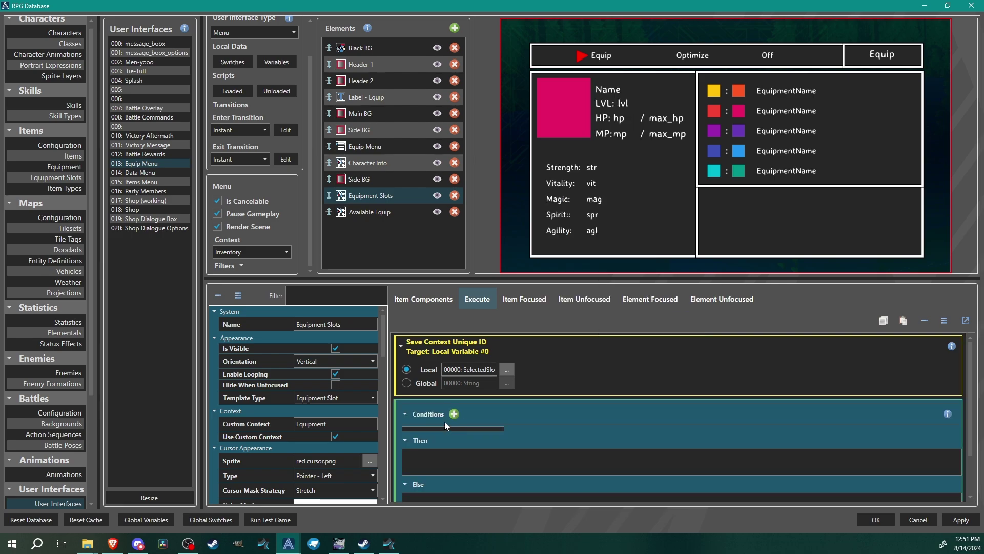
{"action": "left_click", "coordinate": [454, 413]}
{"action": "scroll", "coordinate": [582, 368], "scroll_direction": "down", "scroll_amount": 1}
{"action": "left_click", "coordinate": [474, 424]}
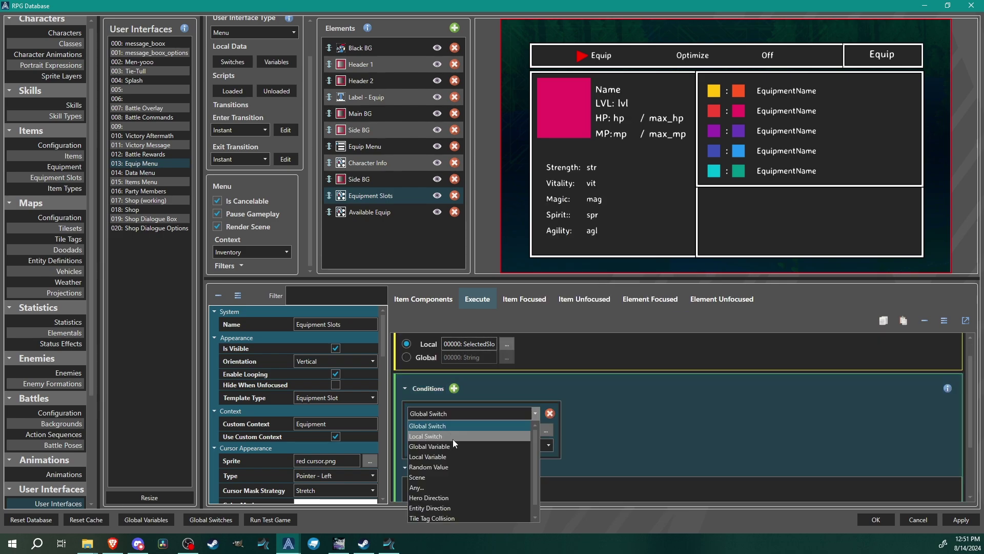
{"action": "left_click", "coordinate": [454, 439]}
{"action": "left_click", "coordinate": [546, 429]}
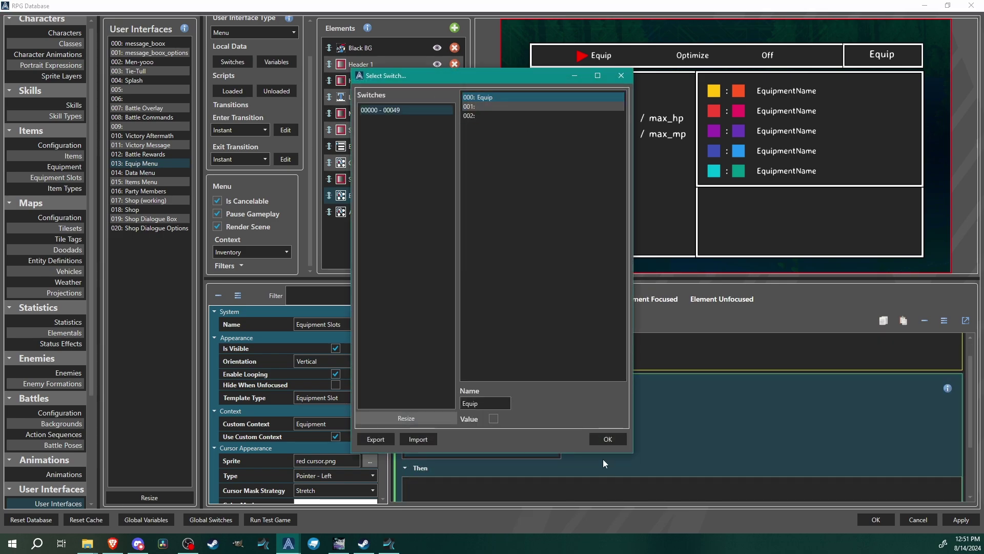
{"action": "left_click", "coordinate": [607, 438]}
{"action": "left_click", "coordinate": [515, 445]}
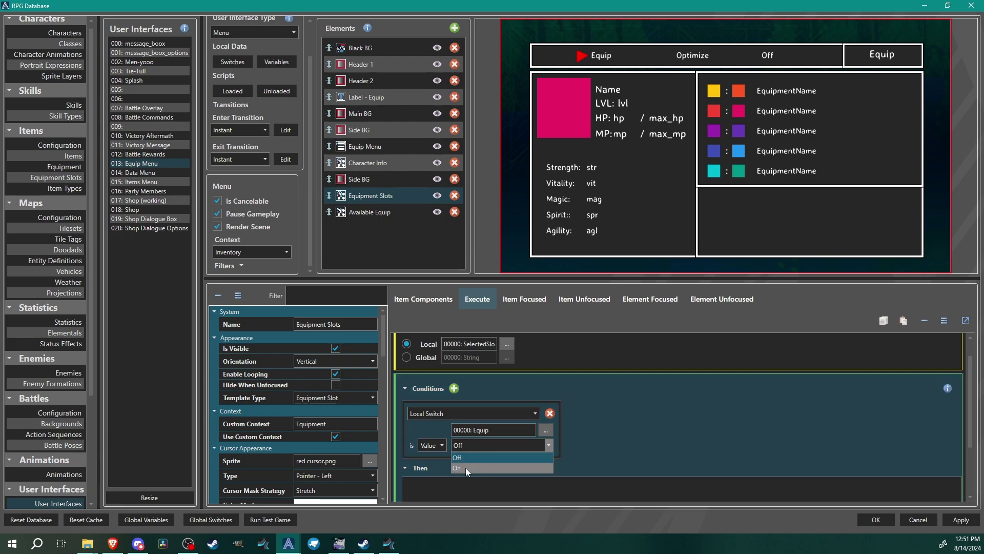
{"action": "left_click", "coordinate": [466, 467]}
{"action": "scroll", "coordinate": [586, 421], "scroll_direction": "down", "scroll_amount": 2}
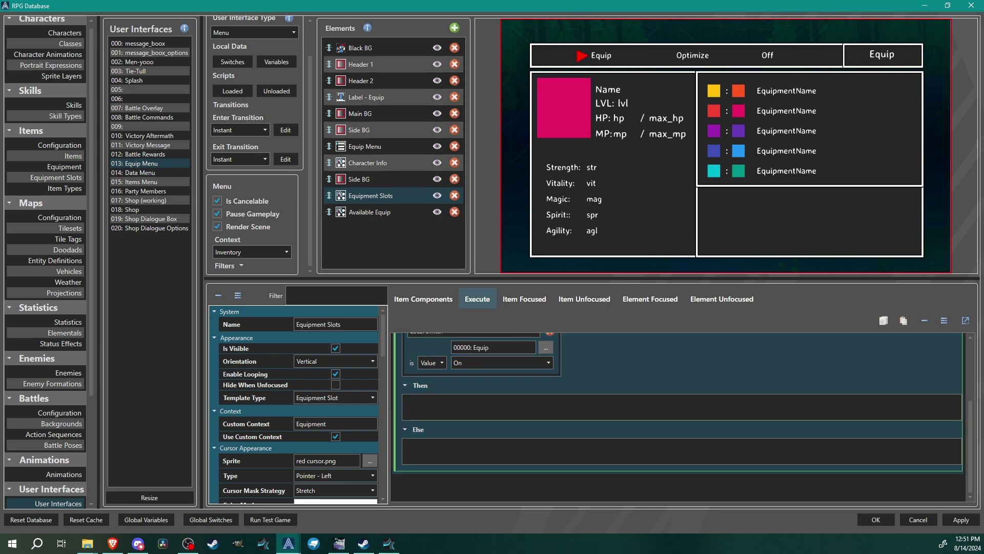
In the condition's Then branch, add a Toggle User Interface Element Visibility command that turns Equipment Slots off
{"action": "scroll", "coordinate": [533, 443], "scroll_direction": "up", "scroll_amount": 1}
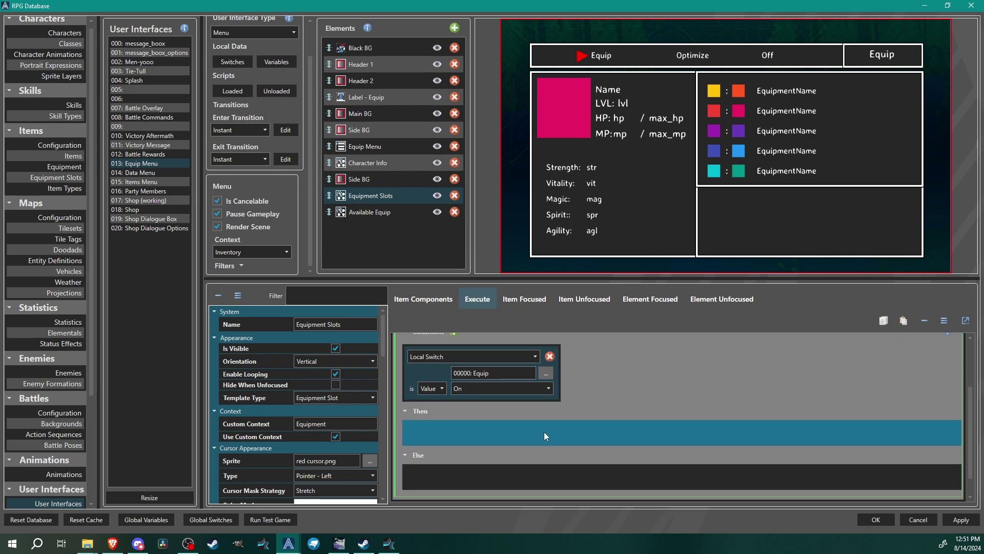
{"action": "right_click", "coordinate": [543, 432]}
{"action": "mouse_move", "coordinate": [540, 389]}
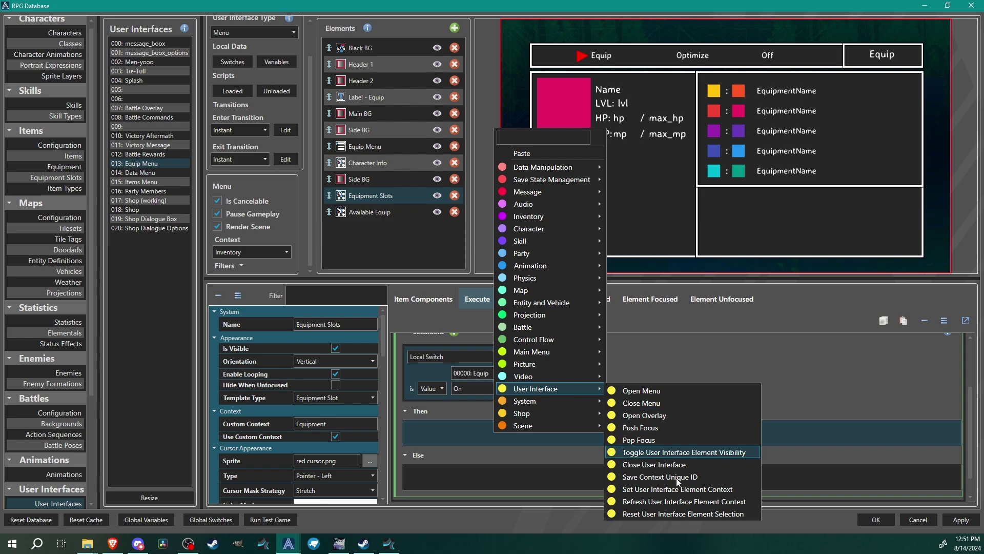
{"action": "left_click", "coordinate": [673, 452]}
{"action": "scroll", "coordinate": [528, 442], "scroll_direction": "down", "scroll_amount": 1}
{"action": "left_click", "coordinate": [489, 424]}
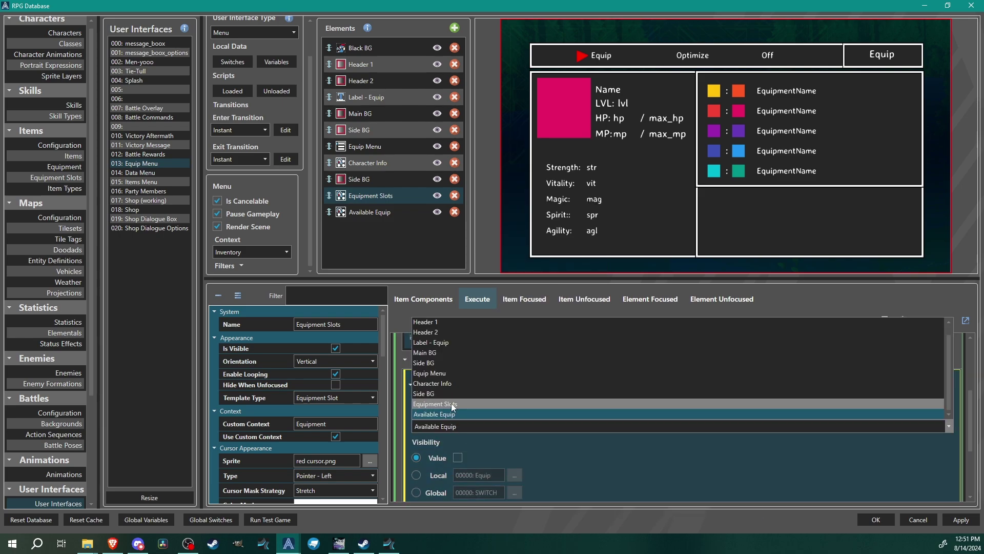
{"action": "left_click", "coordinate": [452, 405]}
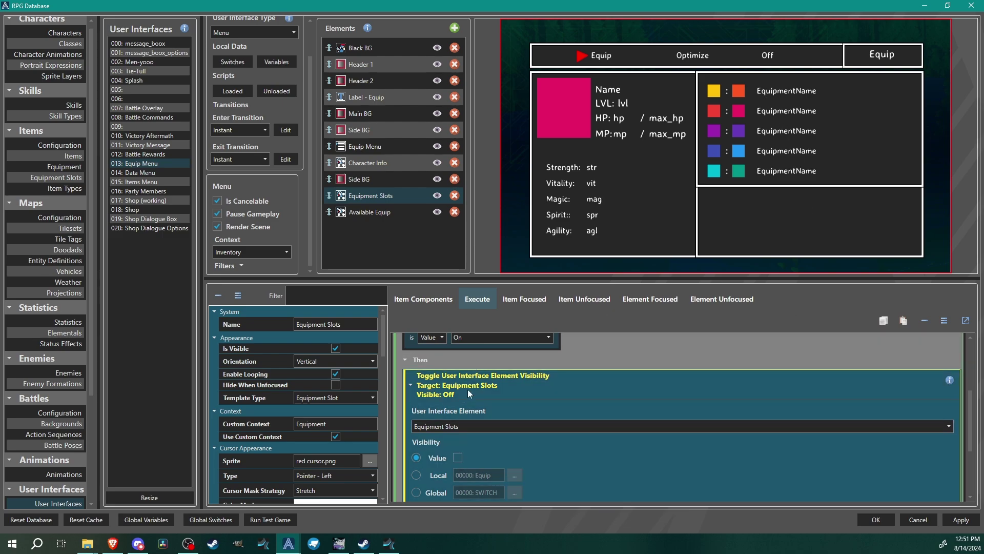
{"action": "left_click", "coordinate": [478, 385]}
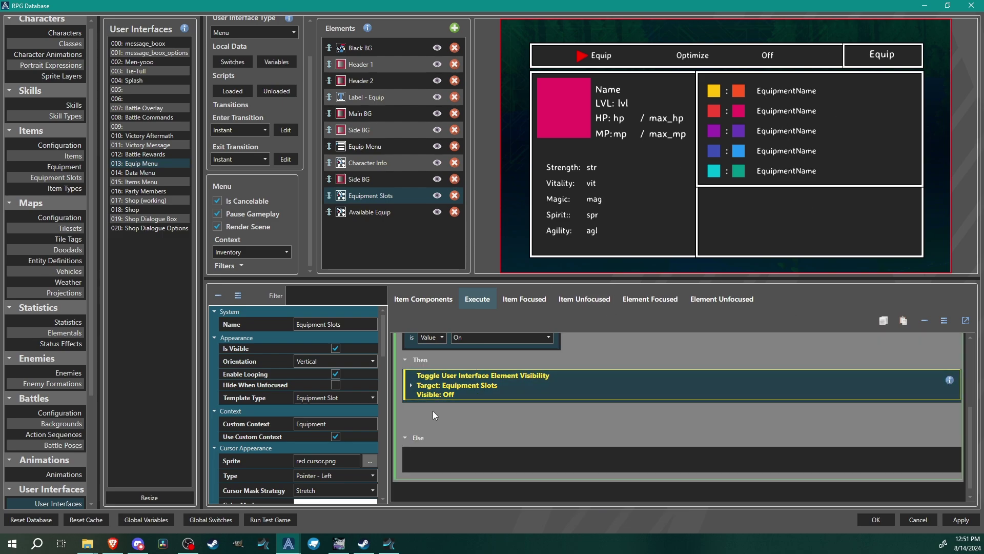
Below the visibility toggle in the Then branch, add a Set User Interface Element Context command targeting Available Equip with Use Current Selection Context enabled
{"action": "right_click", "coordinate": [433, 411]}
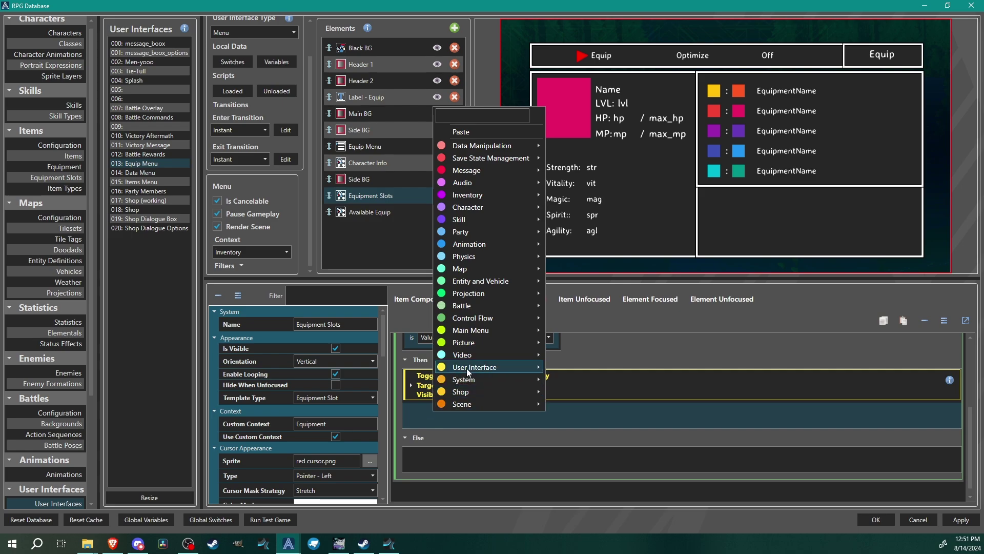
{"action": "mouse_move", "coordinate": [466, 367]}
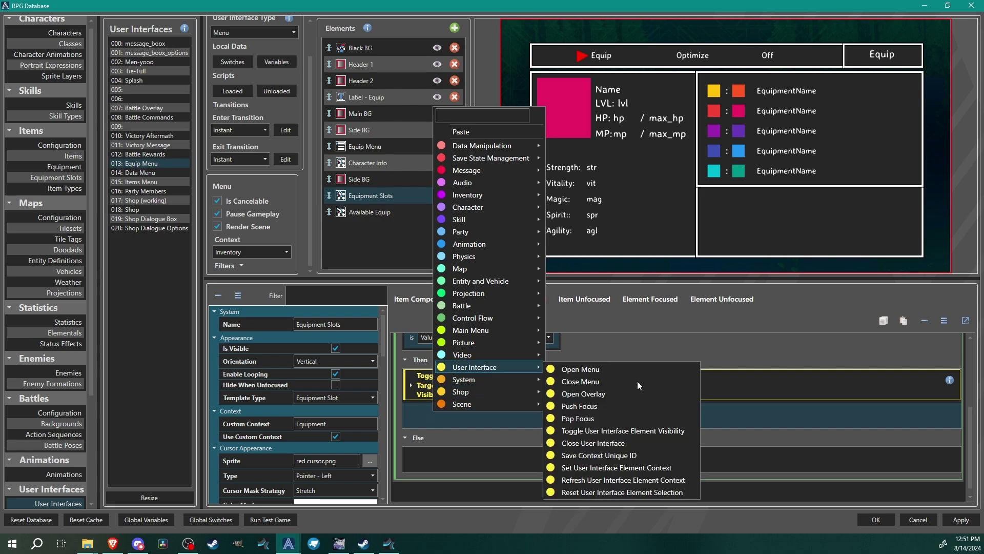
{"action": "left_click", "coordinate": [616, 468]}
{"action": "left_click", "coordinate": [472, 409]}
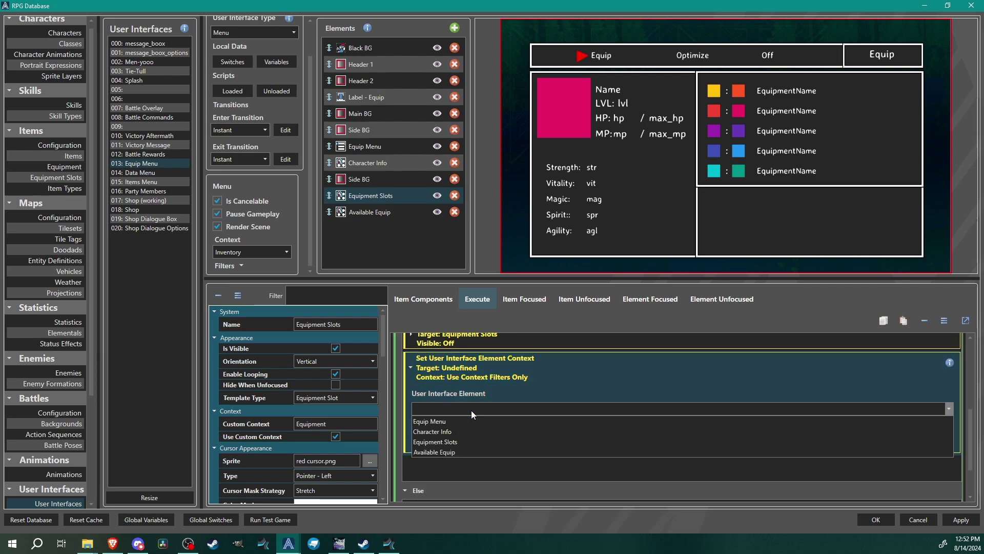
{"action": "left_click", "coordinate": [453, 451]}
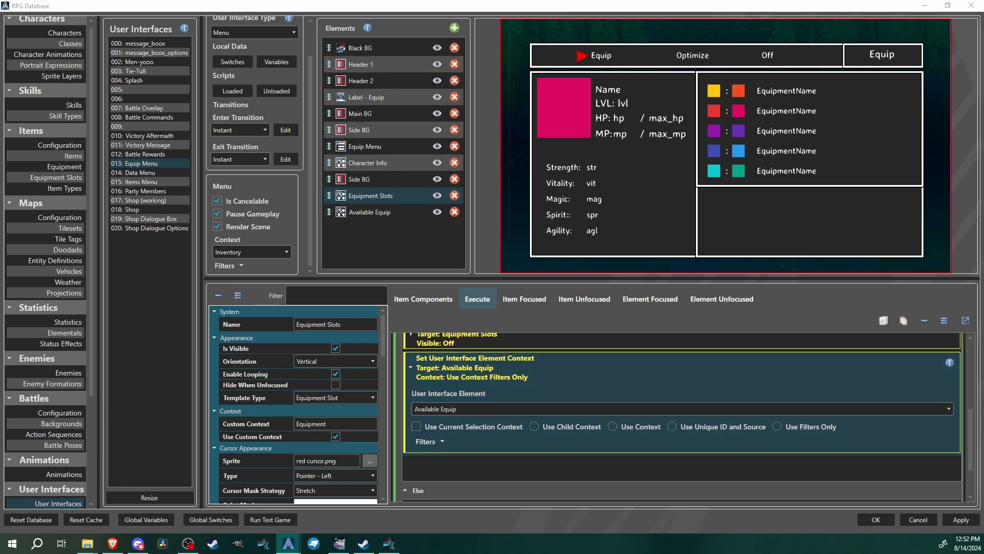
{"action": "left_click", "coordinate": [417, 426]}
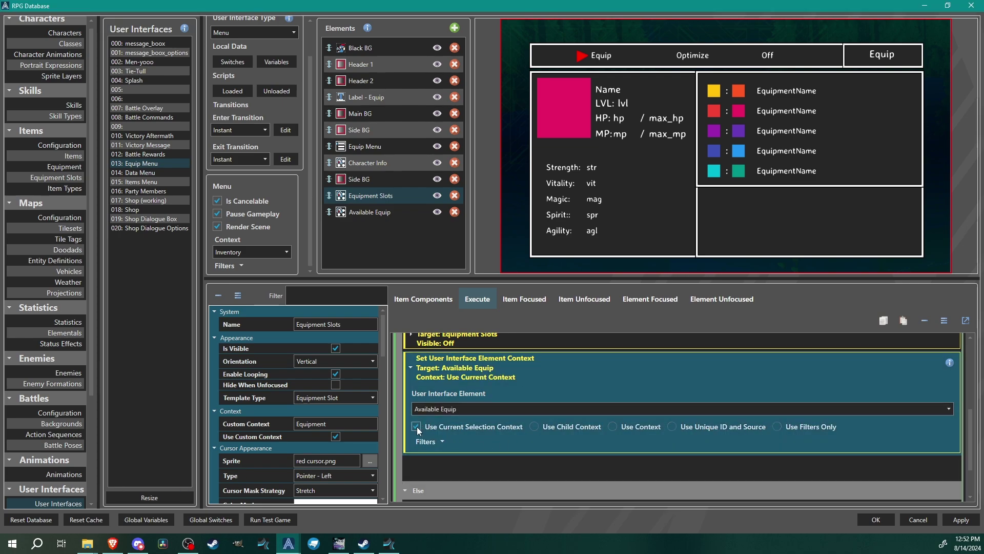
Add a Push Focus command targeting Available Equip at the end of the Then branch
{"action": "right_click", "coordinate": [496, 466]}
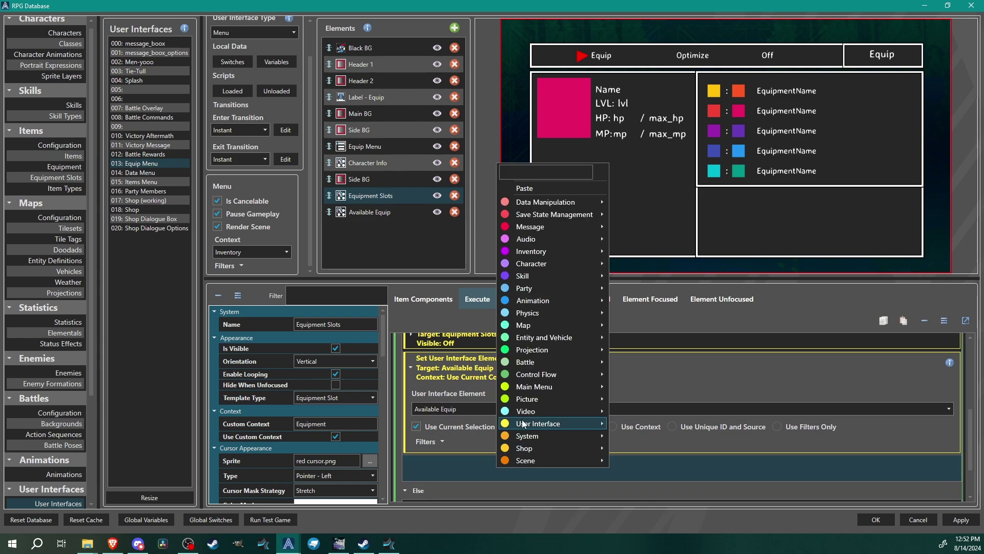
{"action": "left_click", "coordinate": [531, 400]}
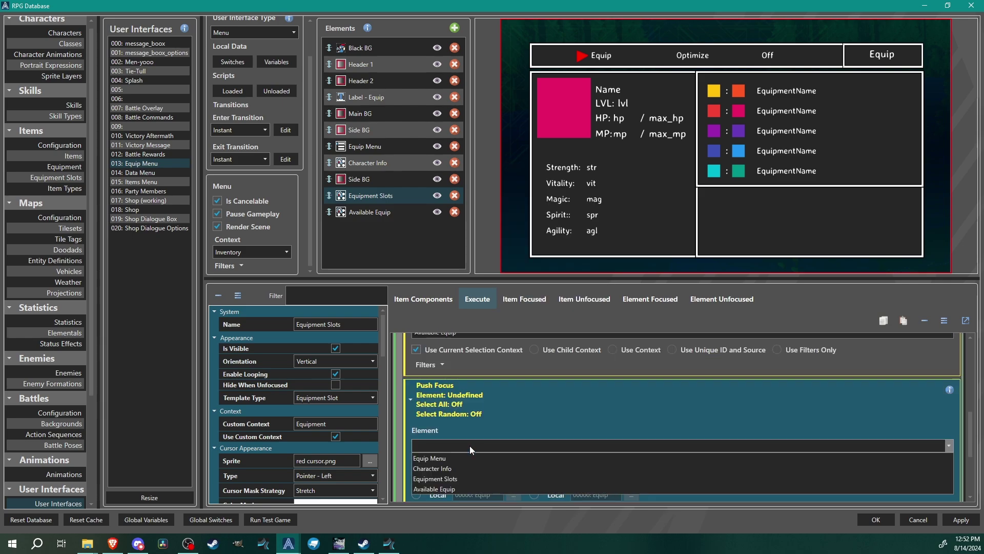
{"action": "left_click", "coordinate": [448, 488]}
Review the visibility, context and focus commands in the Then branch of the Equipment Slots execute script
{"action": "scroll", "coordinate": [568, 397], "scroll_direction": "up", "scroll_amount": 2}
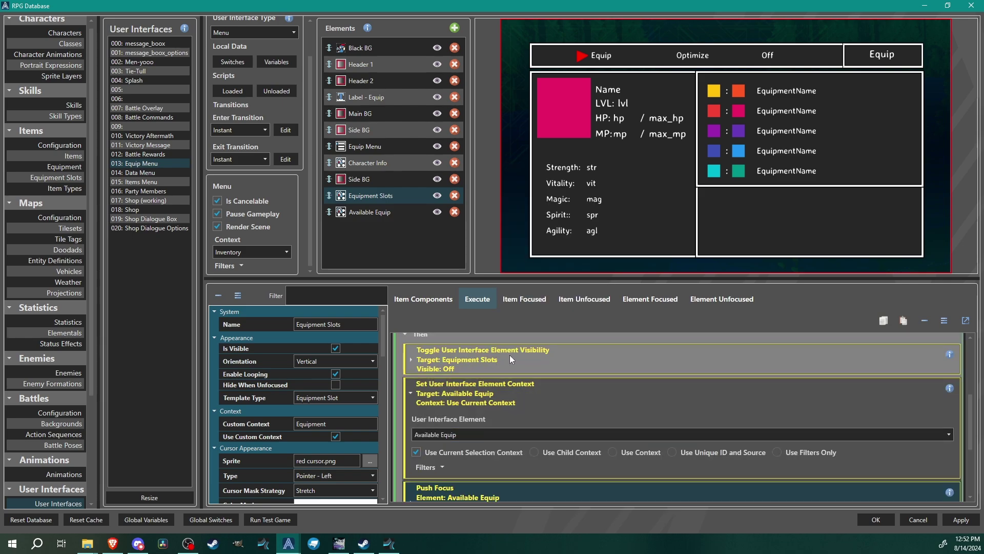
{"action": "left_click", "coordinate": [475, 361]}
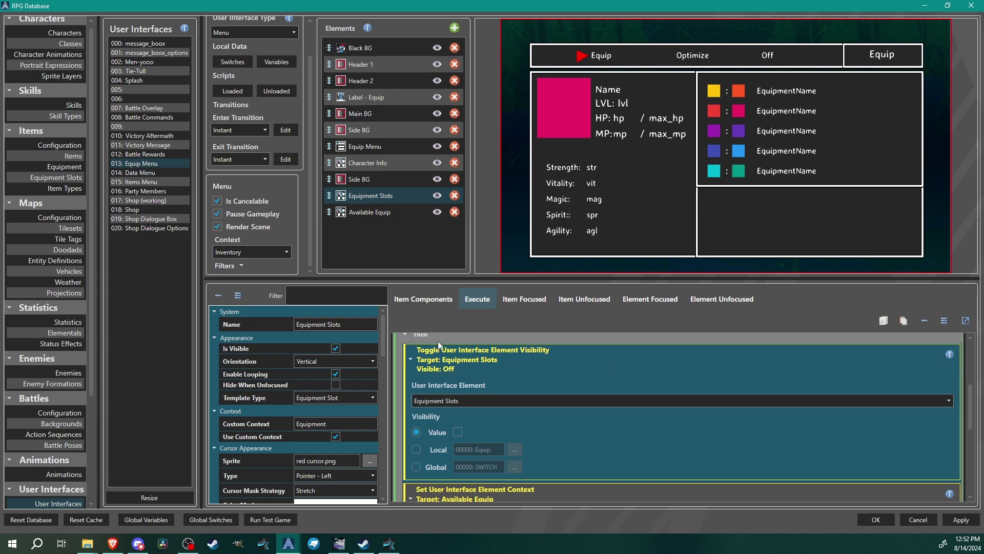
{"action": "left_click", "coordinate": [572, 391]}
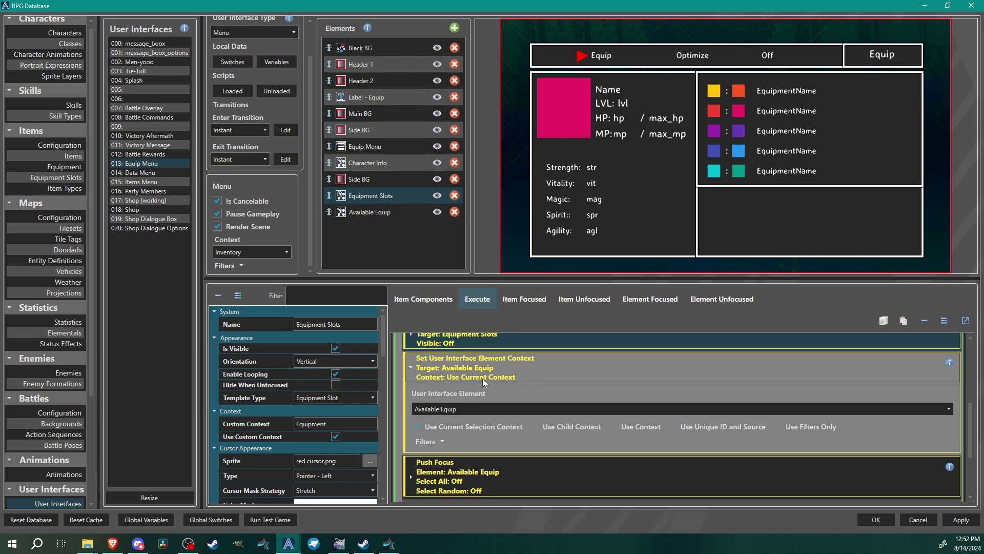
{"action": "left_click", "coordinate": [481, 378]}
{"action": "scroll", "coordinate": [482, 410], "scroll_direction": "down", "scroll_amount": 1}
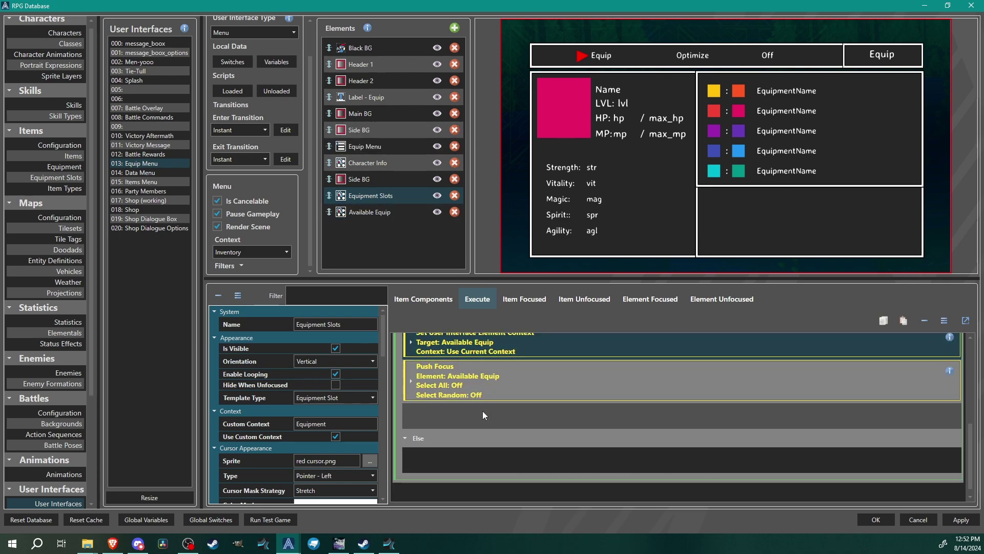
{"action": "scroll", "coordinate": [481, 417], "scroll_direction": "up", "scroll_amount": 3}
{"action": "scroll", "coordinate": [542, 449], "scroll_direction": "down", "scroll_amount": 3}
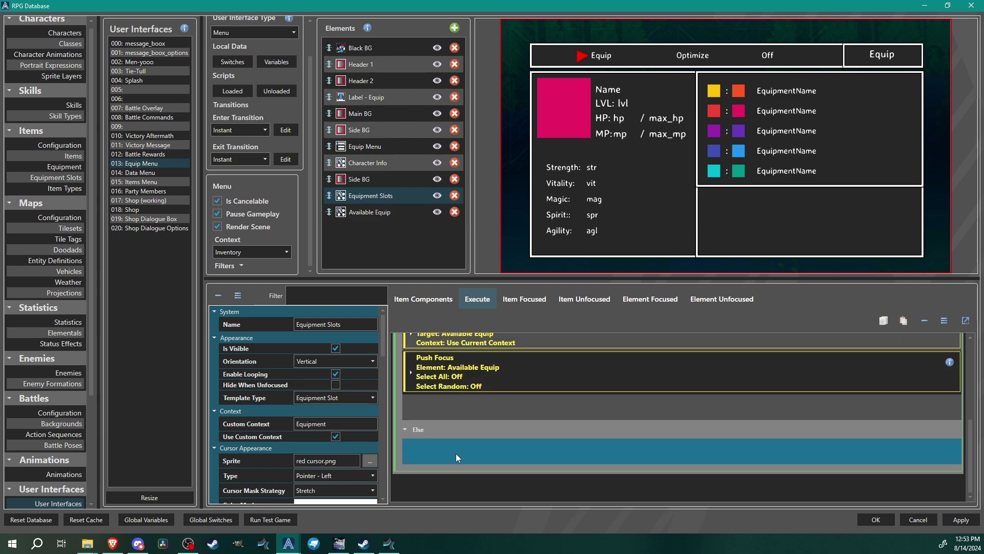
{"action": "scroll", "coordinate": [451, 461], "scroll_direction": "up", "scroll_amount": 2}
Add a Save Context Unique ID command to the Available Equip element's execute script, storing it in the local variable SelectedItem
{"action": "left_click", "coordinate": [390, 212]}
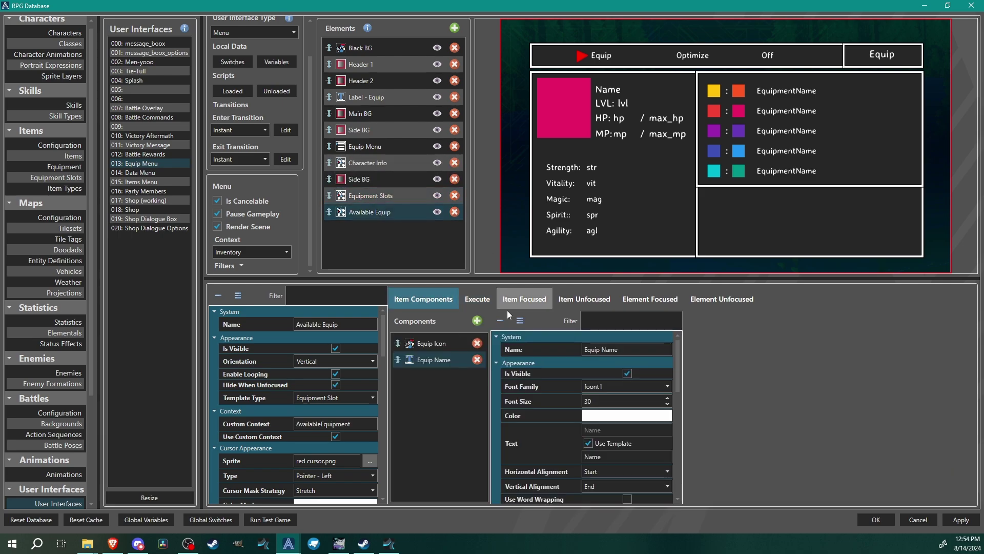
{"action": "left_click", "coordinate": [480, 300]}
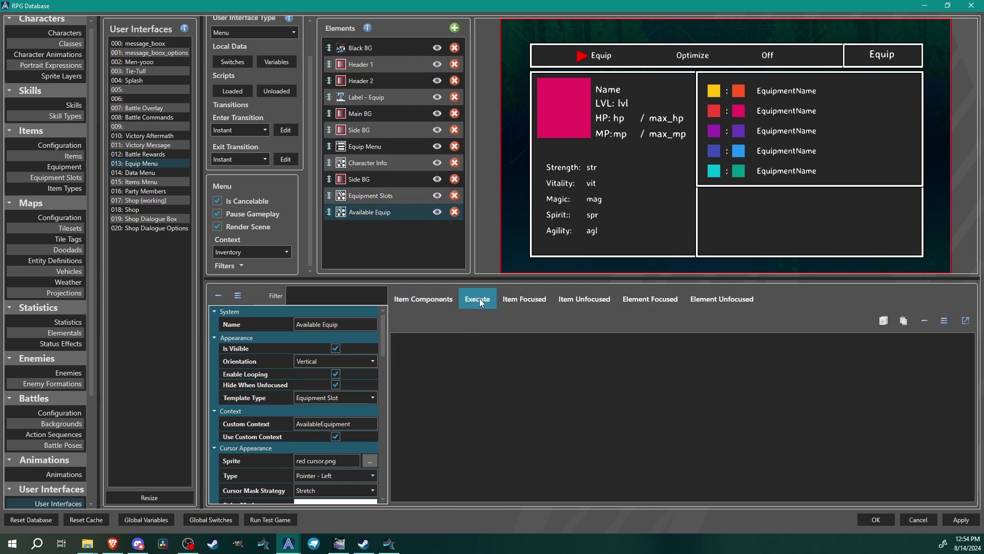
{"action": "right_click", "coordinate": [457, 342]}
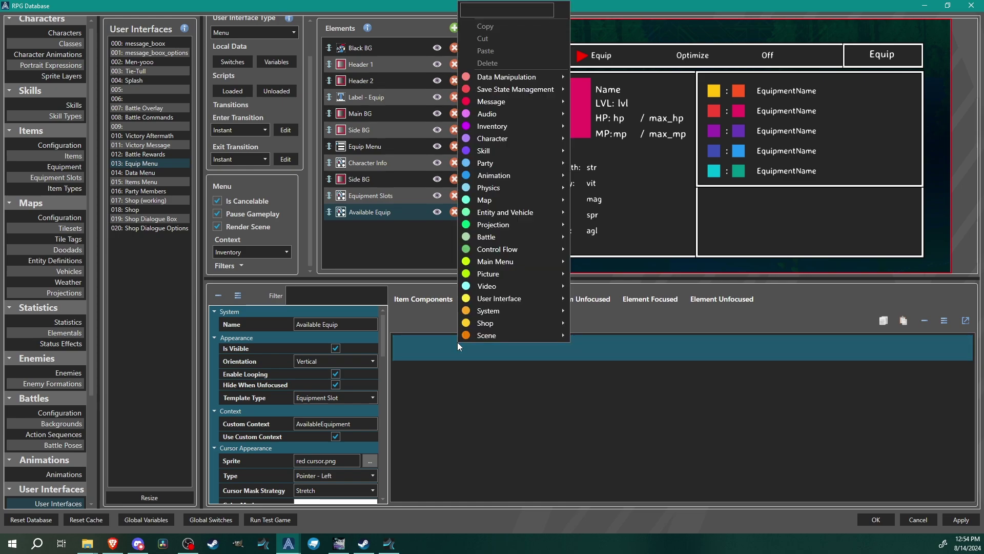
{"action": "mouse_move", "coordinate": [500, 299]}
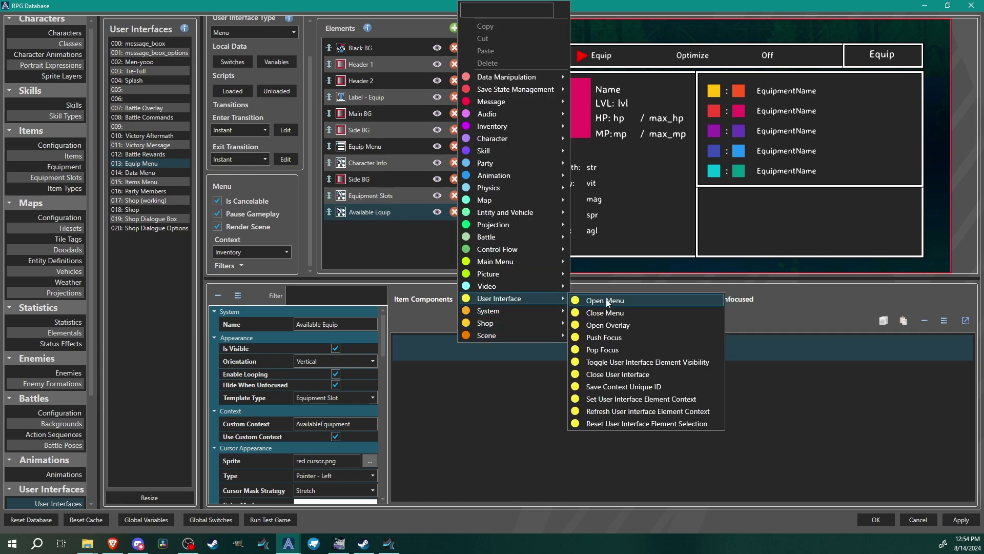
{"action": "left_click", "coordinate": [629, 387]}
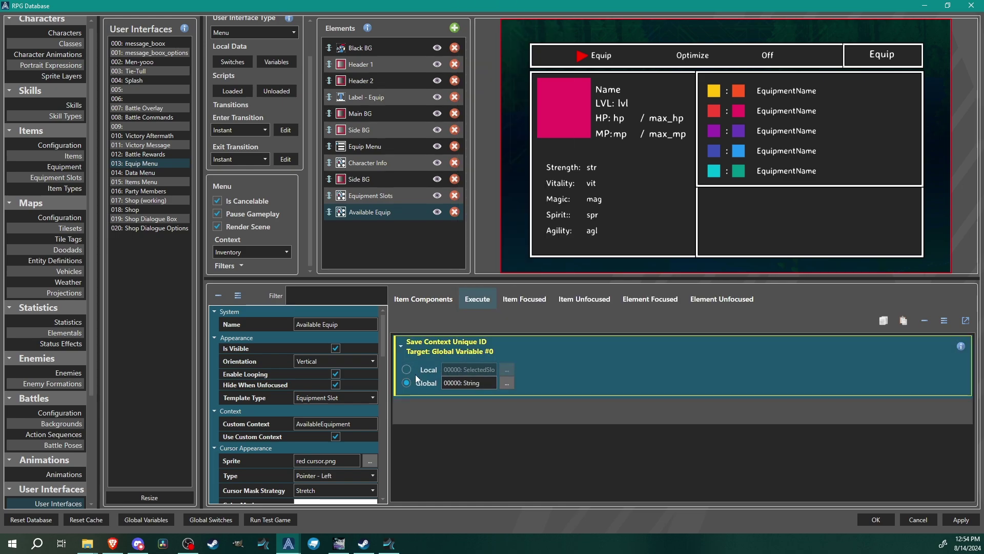
{"action": "left_click", "coordinate": [406, 370]}
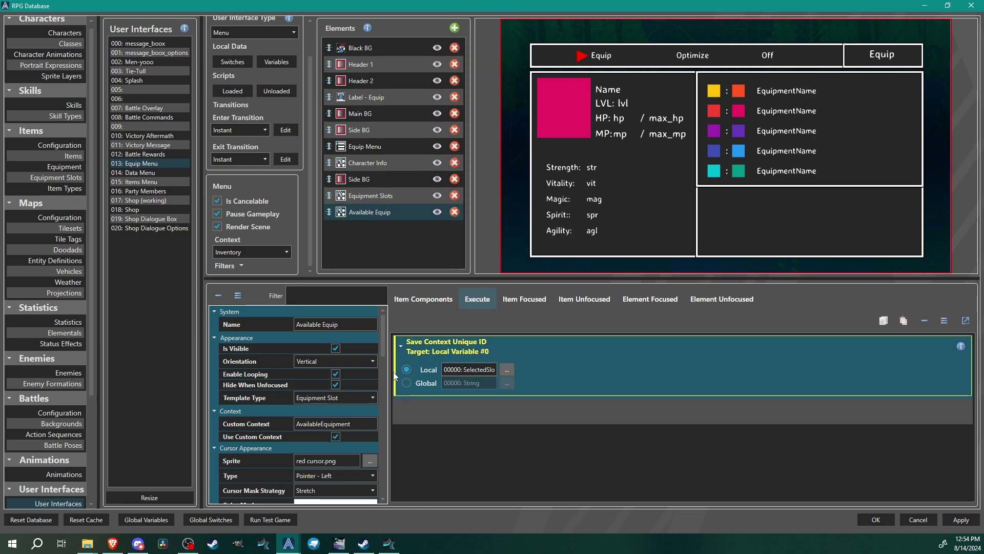
{"action": "left_click", "coordinate": [506, 369]}
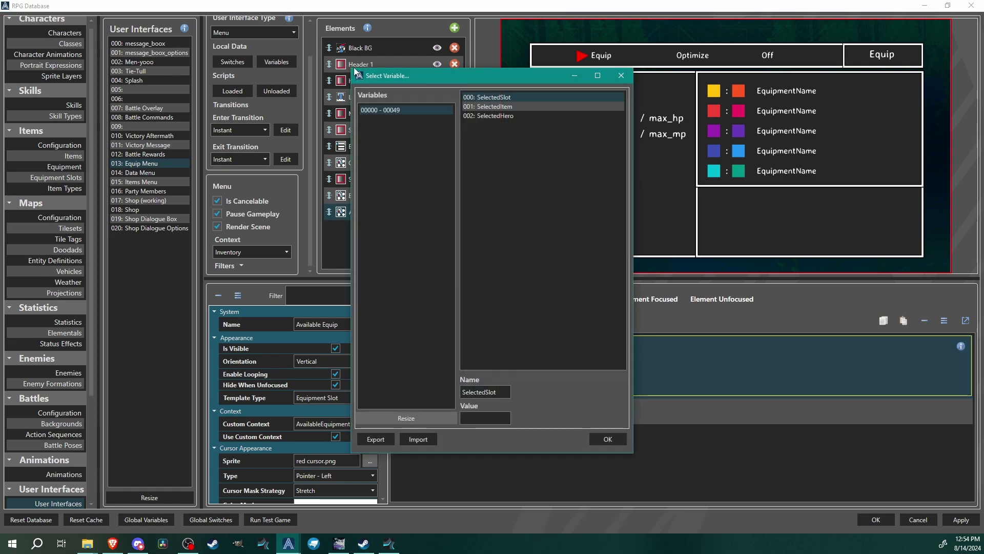
{"action": "left_click", "coordinate": [509, 106]}
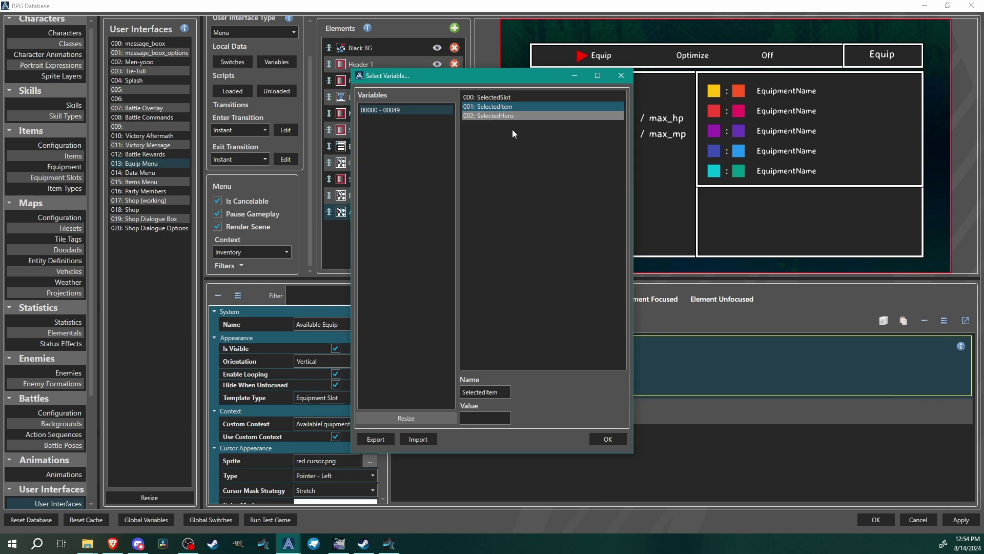
{"action": "left_click", "coordinate": [607, 438]}
Add an Equip Hero command below it, identifying the hero, equipment slot and equipment by Unique ID
{"action": "right_click", "coordinate": [504, 393]}
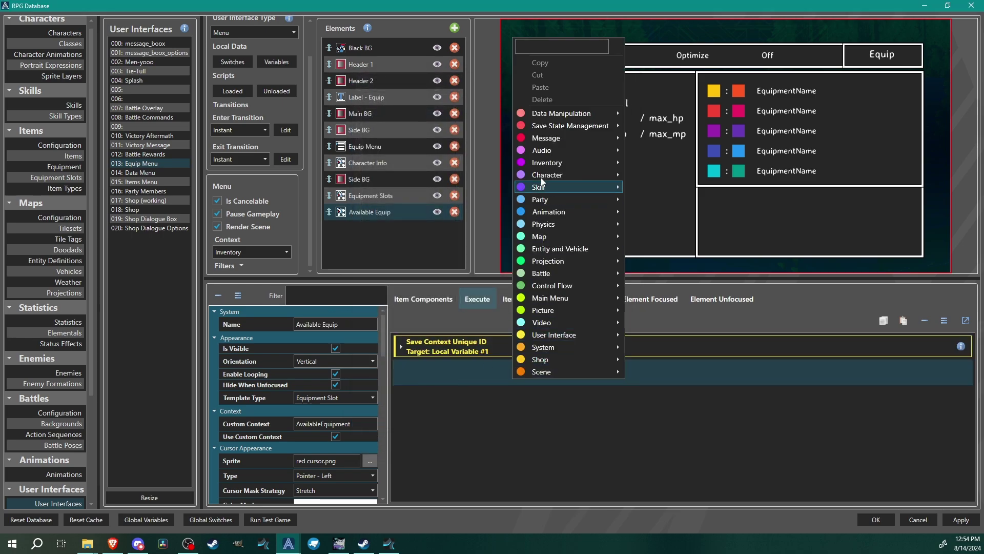
{"action": "mouse_move", "coordinate": [548, 162]}
{"action": "mouse_move", "coordinate": [667, 189]}
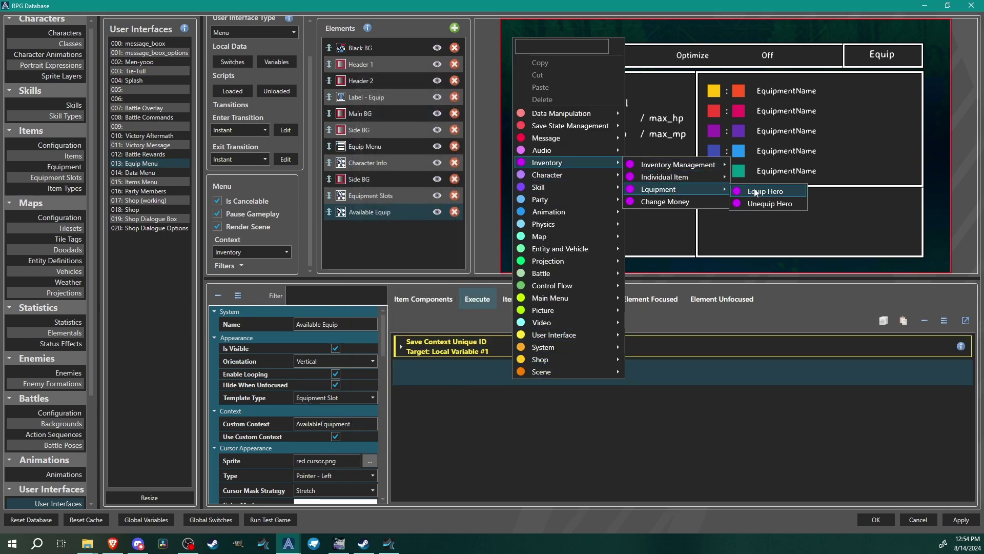
{"action": "left_click", "coordinate": [755, 191]}
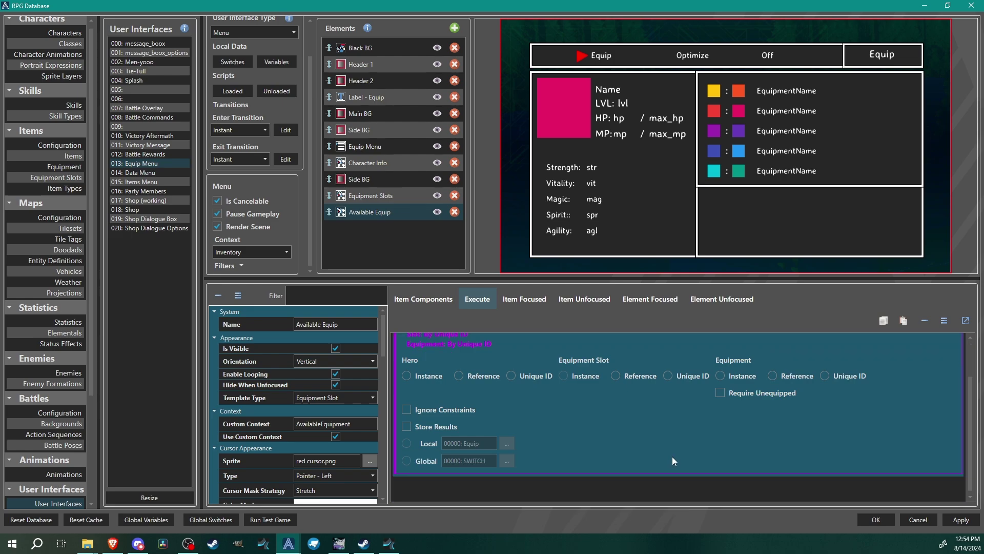
{"action": "scroll", "coordinate": [530, 444], "scroll_direction": "up", "scroll_amount": 1}
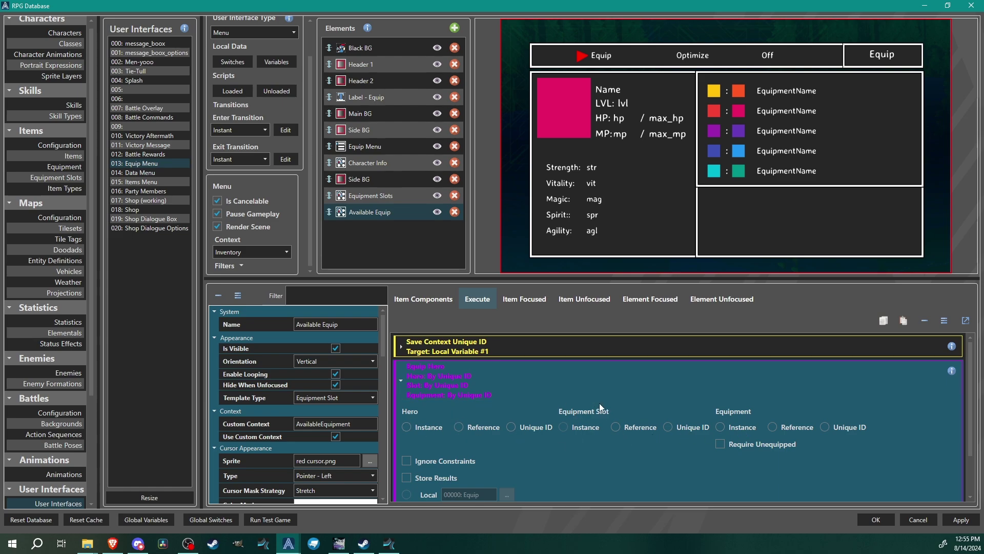
{"action": "left_click", "coordinate": [666, 425]}
{"action": "scroll", "coordinate": [697, 413], "scroll_direction": "down", "scroll_amount": 1}
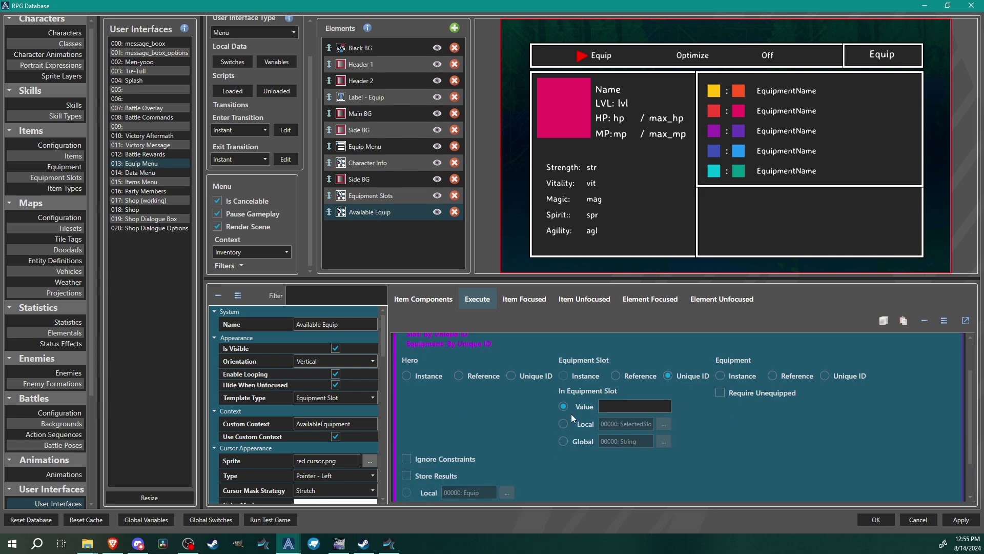
{"action": "left_click", "coordinate": [512, 375]}
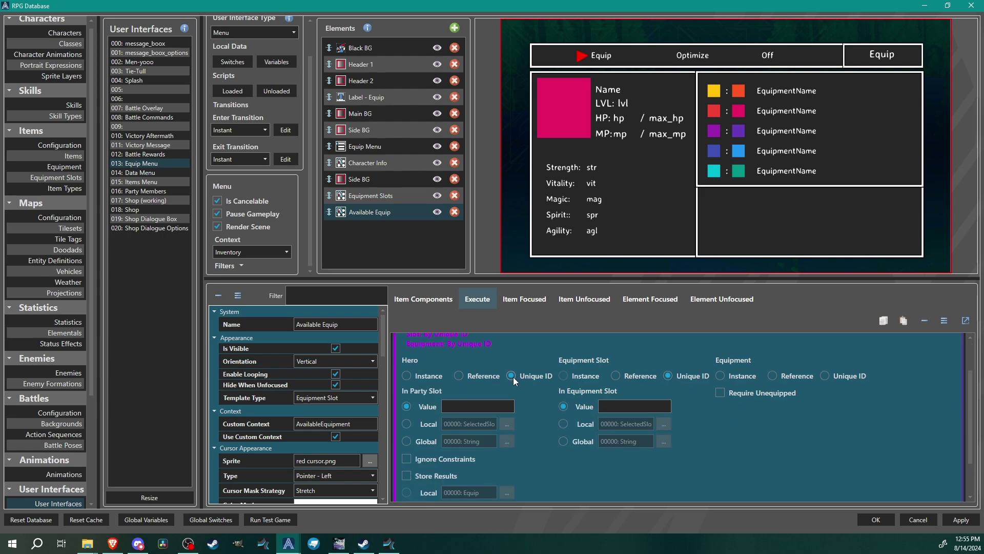
{"action": "left_click", "coordinate": [823, 376]}
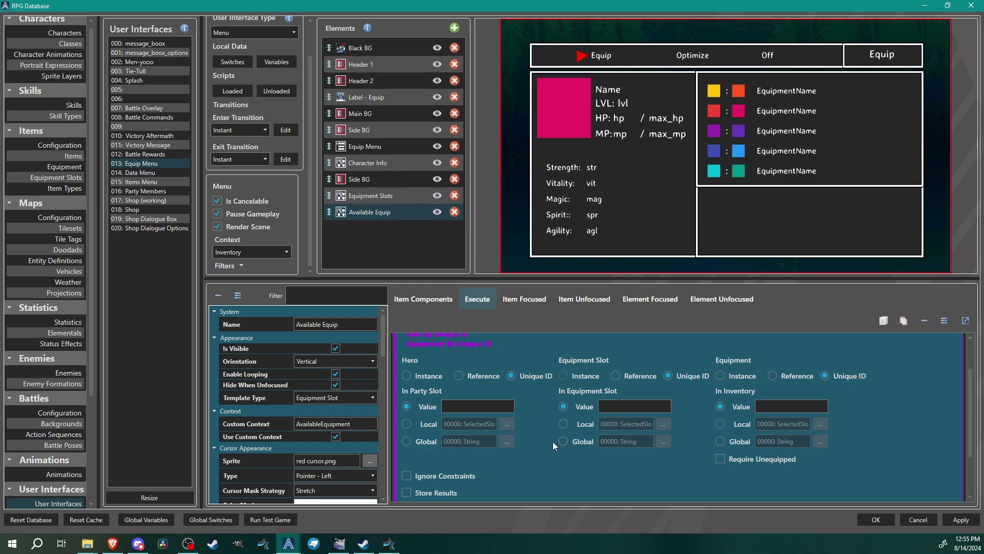
In the Equip Hero command, use local variable SelectedSlot for the equipment slot and local variable SelectedItem for the equipment
{"action": "left_click", "coordinate": [582, 424]}
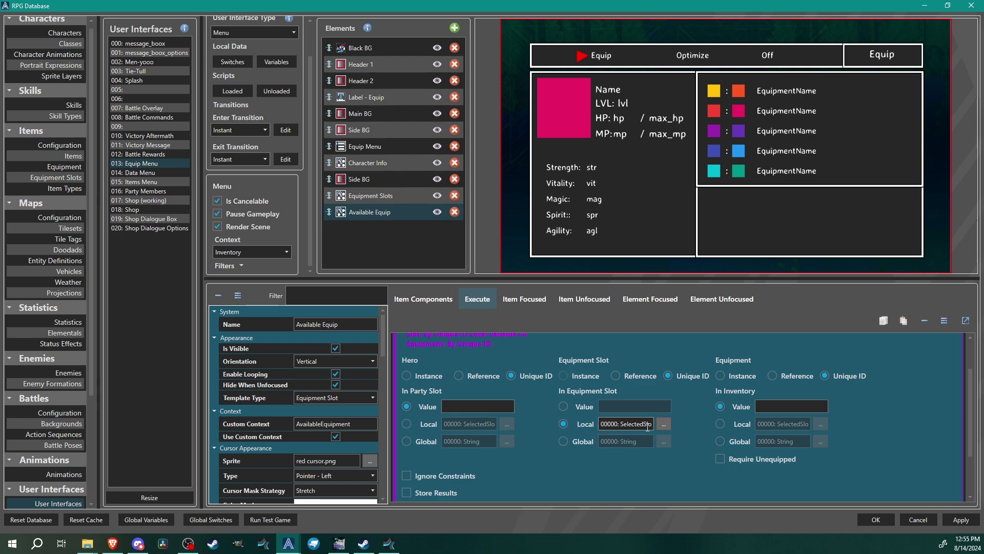
{"action": "scroll", "coordinate": [545, 460], "scroll_direction": "up", "scroll_amount": 1}
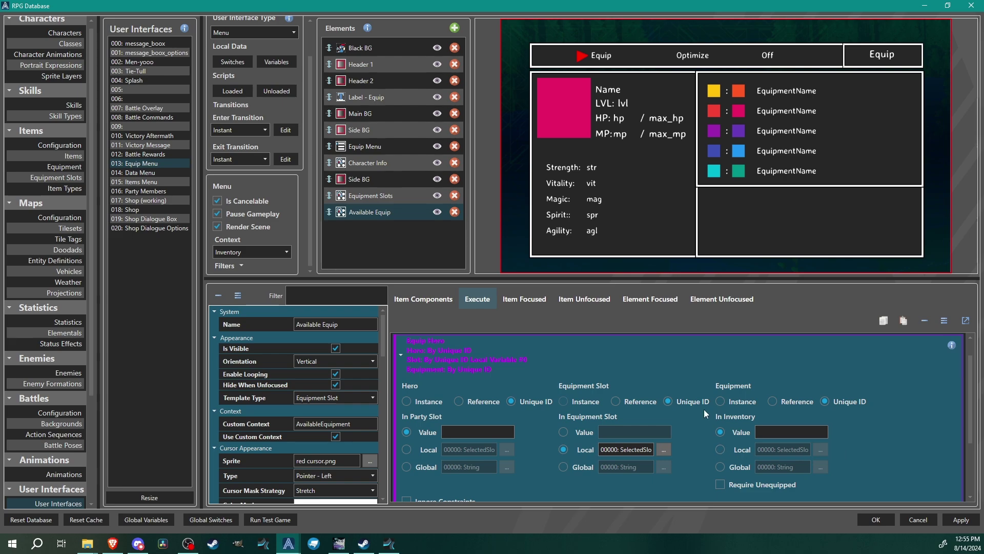
{"action": "left_click", "coordinate": [719, 450]}
{"action": "left_click", "coordinate": [820, 449]}
{"action": "left_click", "coordinate": [504, 107]}
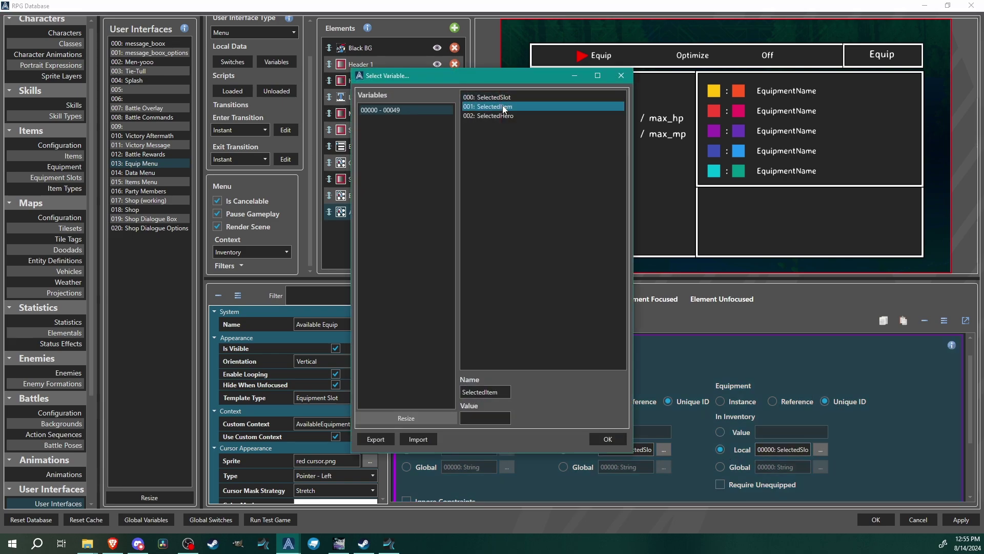
{"action": "left_click", "coordinate": [607, 439]}
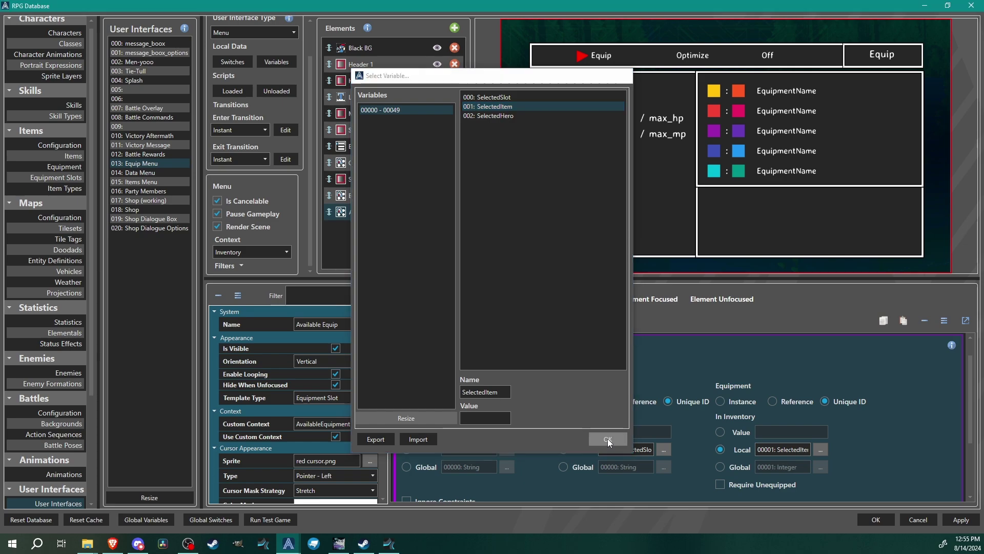
{"action": "scroll", "coordinate": [887, 417], "scroll_direction": "down", "scroll_amount": 1}
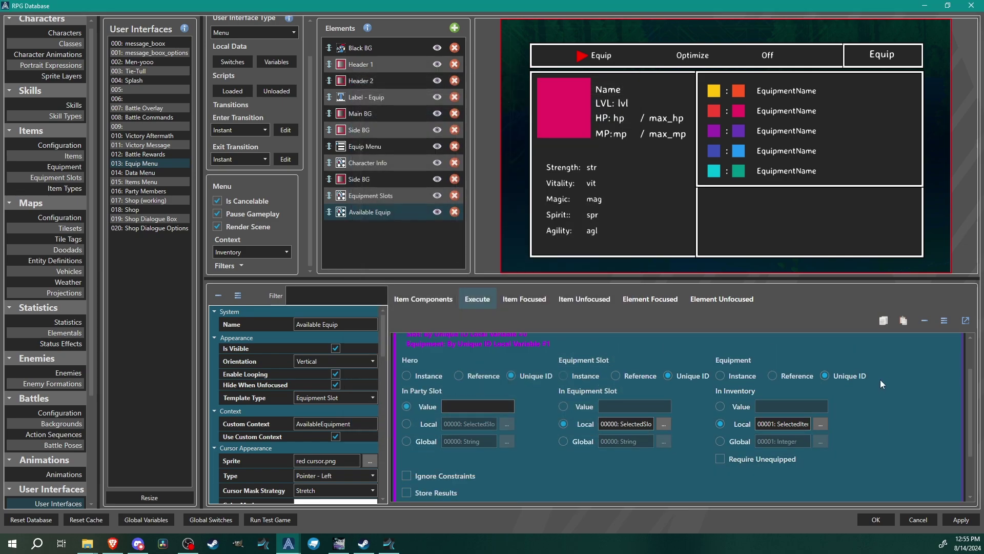
{"action": "left_click", "coordinate": [427, 424]}
{"action": "left_click", "coordinate": [506, 424]}
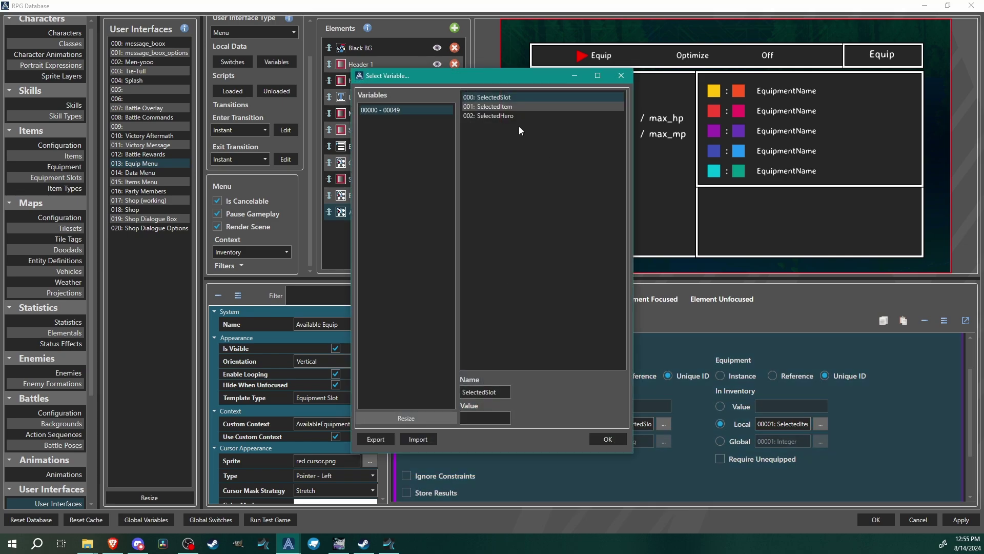
{"action": "left_click", "coordinate": [625, 77]}
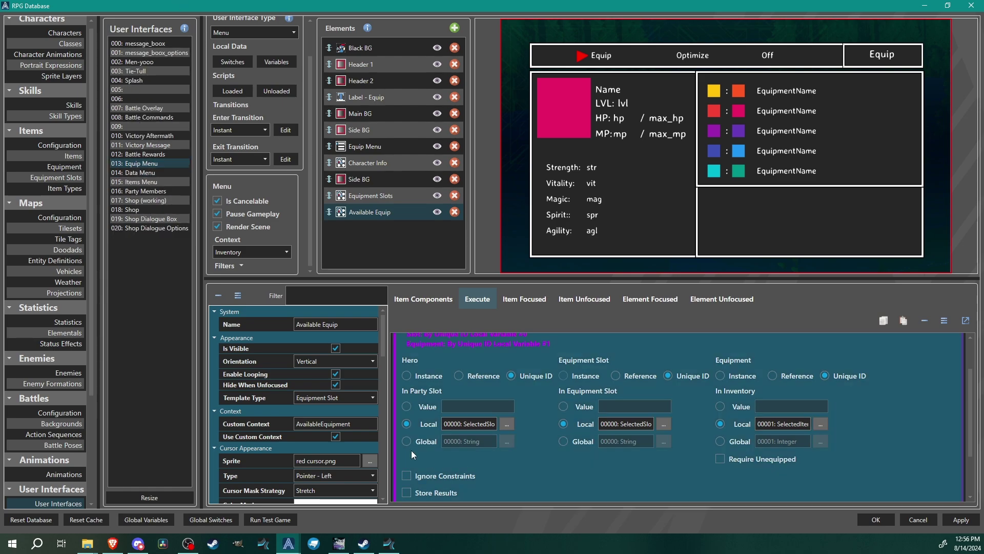
In the Equip Hero command, use global variable HeroUniqueID to identify the hero
{"action": "left_click", "coordinate": [422, 443]}
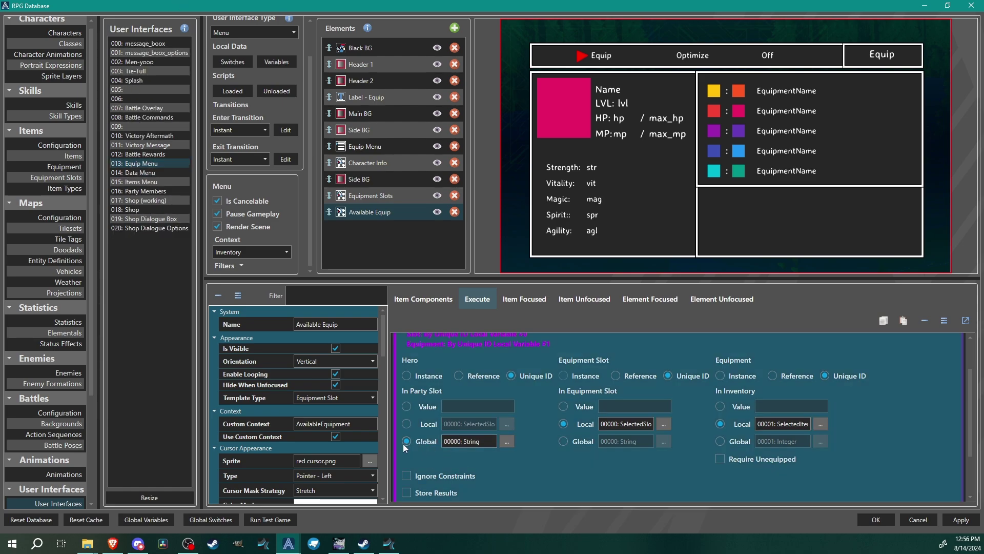
{"action": "left_click", "coordinate": [507, 442]}
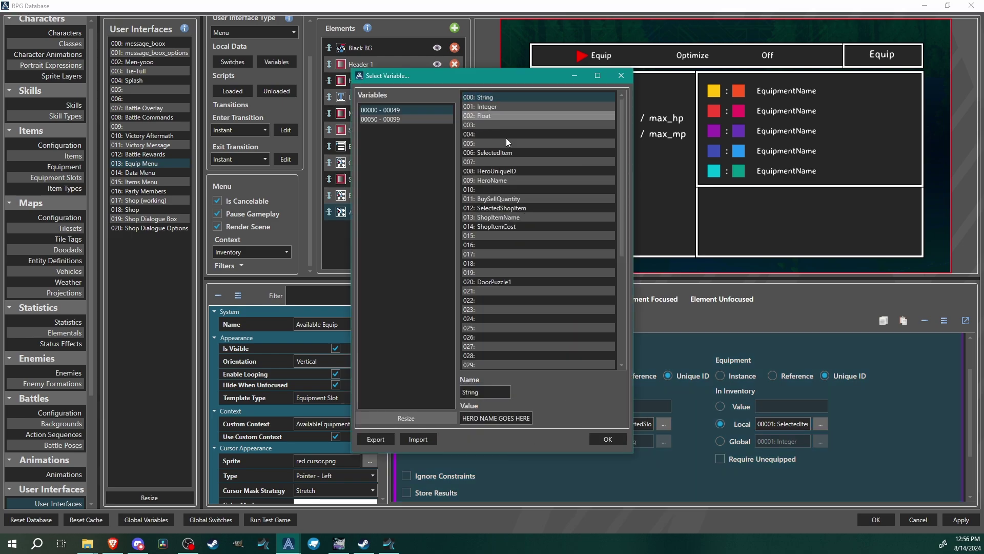
{"action": "left_click", "coordinate": [495, 171]}
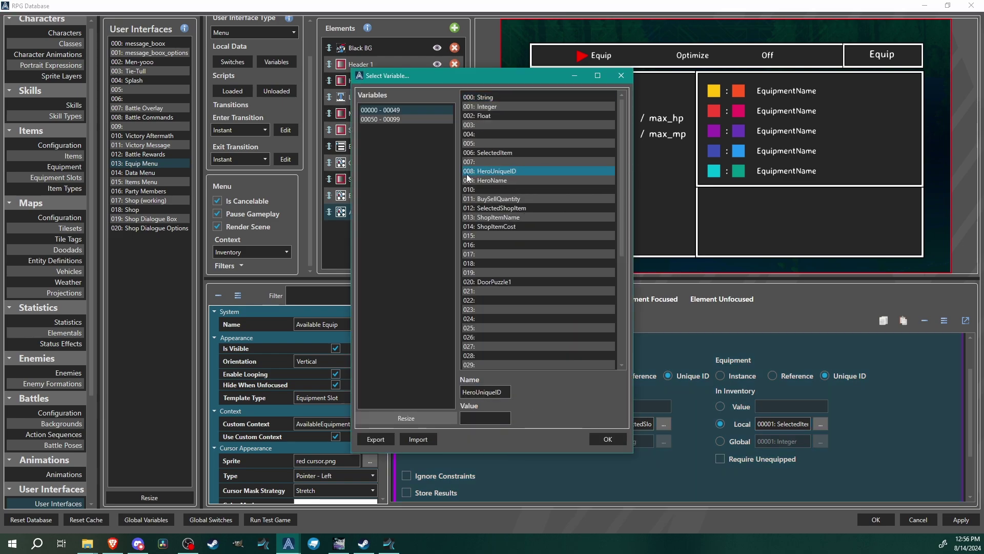
{"action": "left_click", "coordinate": [610, 438]}
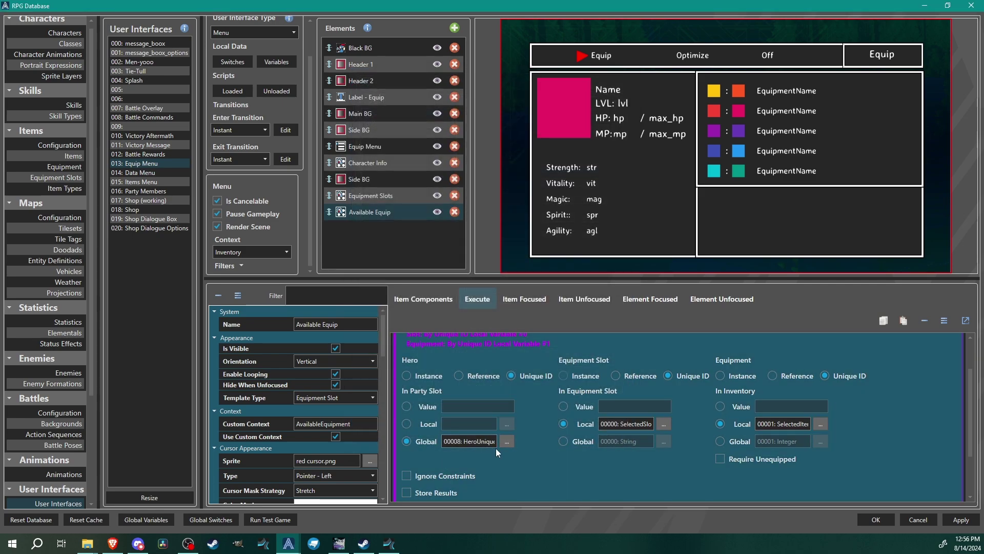
Review the hero, equipment slot and equipment settings of the Equip Hero command in the Available Equip execute script
{"action": "scroll", "coordinate": [538, 469], "scroll_direction": "down", "scroll_amount": 3}
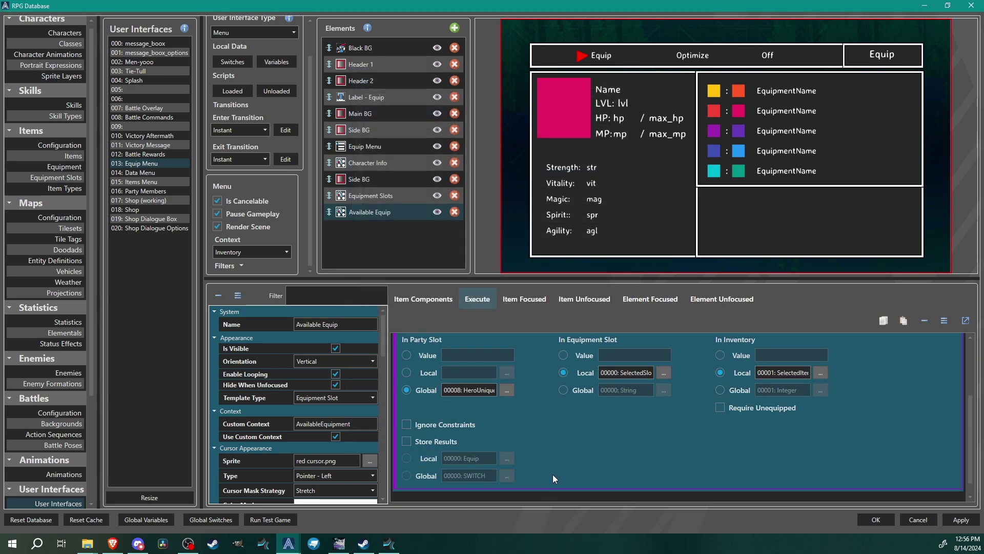
{"action": "scroll", "coordinate": [659, 349], "scroll_direction": "up", "scroll_amount": 5}
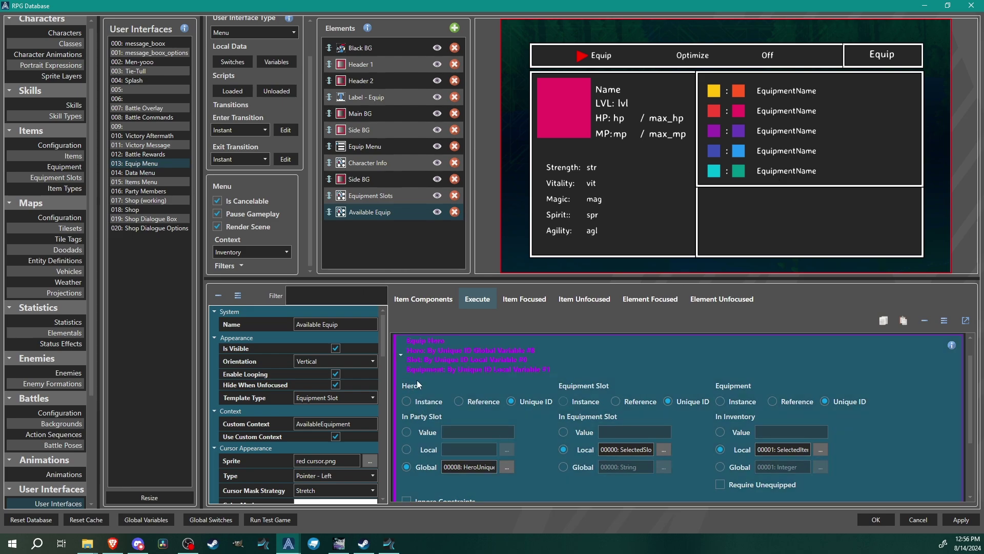
{"action": "scroll", "coordinate": [496, 358], "scroll_direction": "down", "scroll_amount": 1}
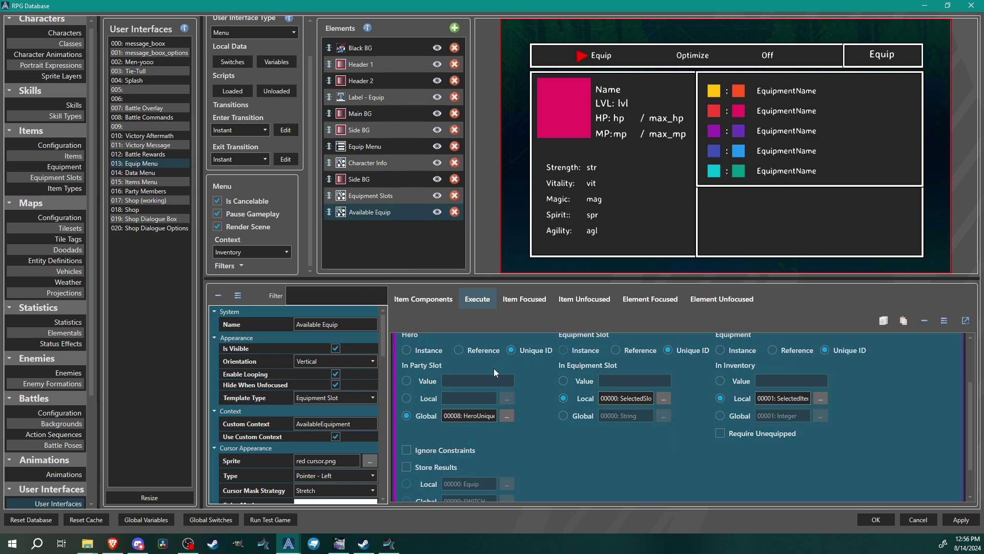
{"action": "scroll", "coordinate": [572, 460], "scroll_direction": "down", "scroll_amount": 1}
{"action": "scroll", "coordinate": [572, 460], "scroll_direction": "up", "scroll_amount": 3}
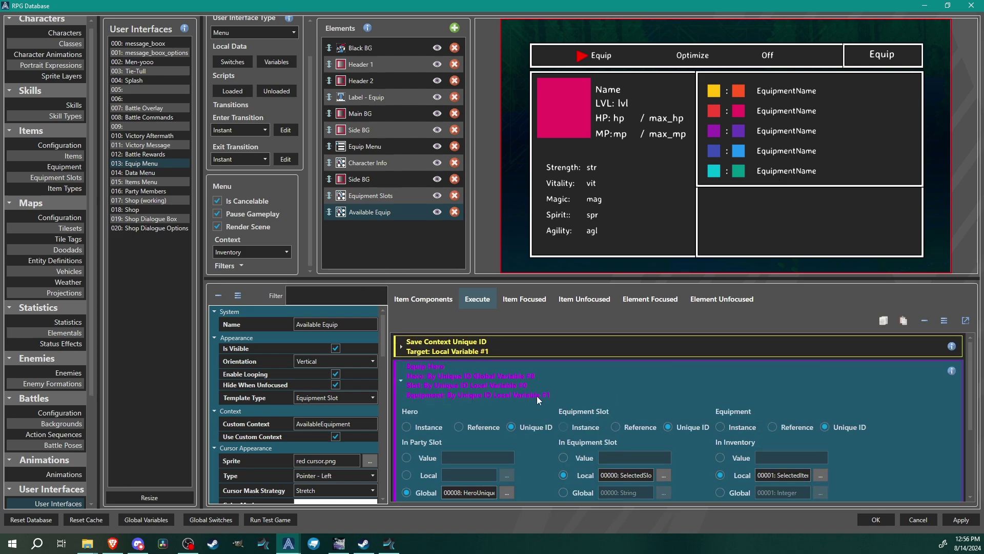
{"action": "left_click", "coordinate": [537, 391]}
{"action": "left_click", "coordinate": [509, 380]}
{"action": "scroll", "coordinate": [508, 453], "scroll_direction": "down", "scroll_amount": 1}
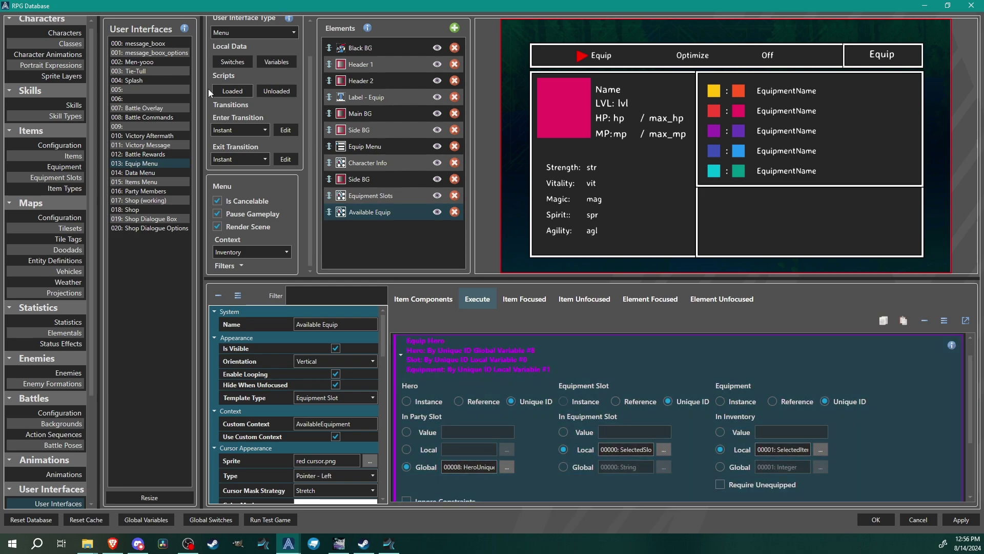
In the Men-yooo interface, add a Change Switch command to the execute script of the Menu Items List's Equip item
{"action": "left_click", "coordinate": [159, 61]}
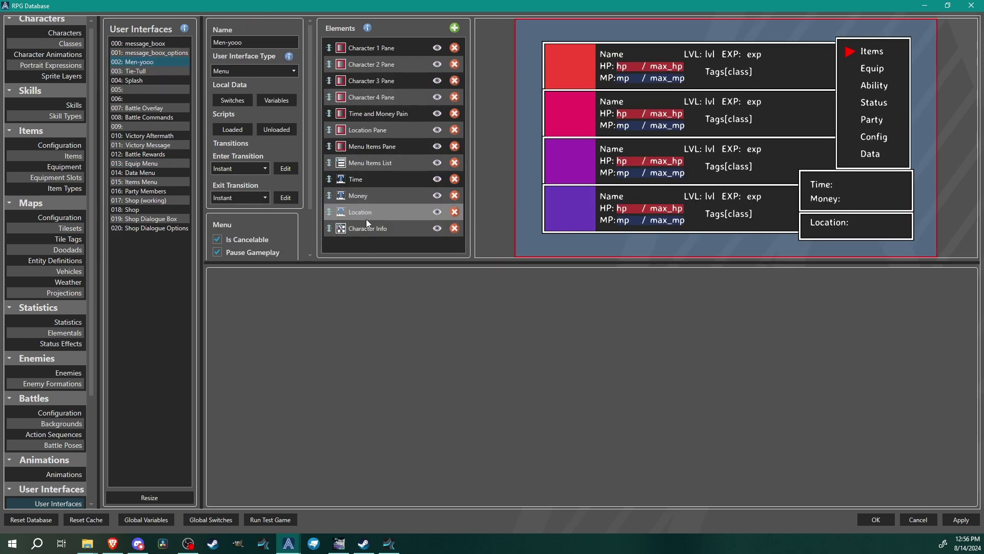
{"action": "left_click", "coordinate": [372, 163]}
{"action": "left_click", "coordinate": [416, 342]}
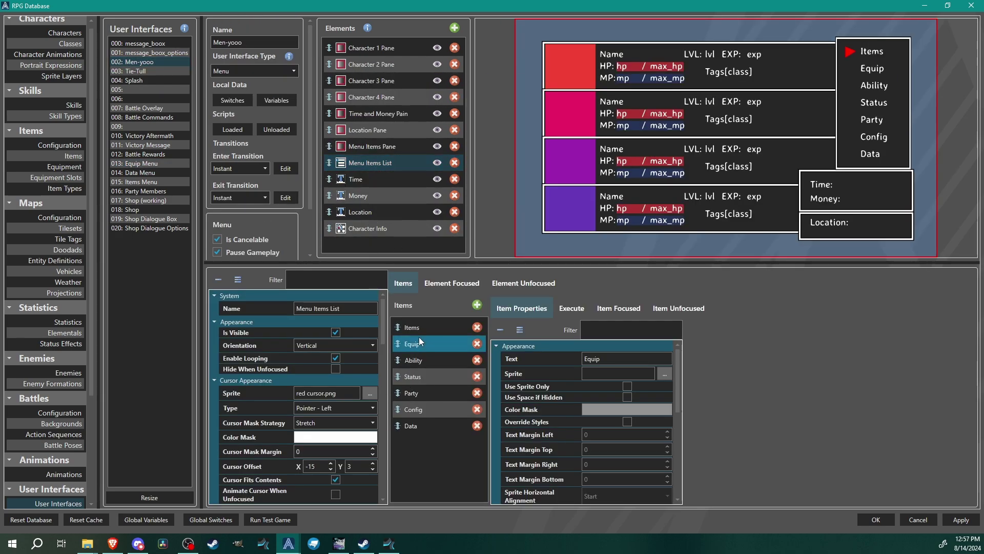
{"action": "left_click", "coordinate": [582, 309]}
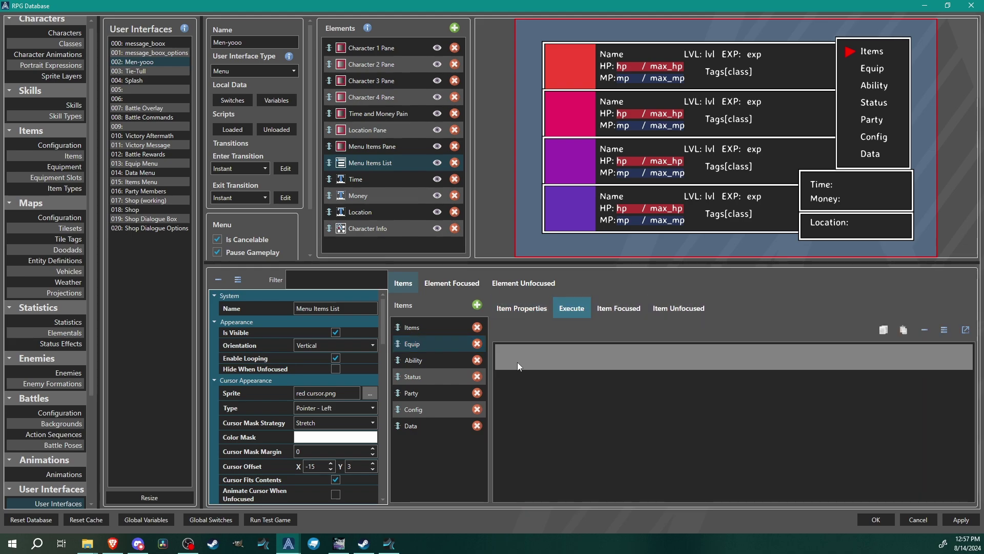
{"action": "left_click", "coordinate": [553, 358]}
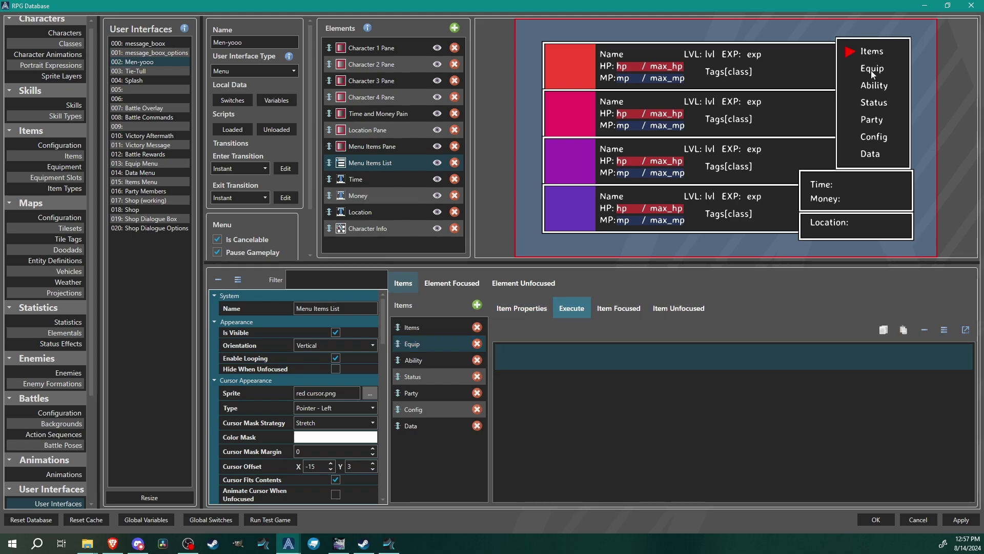
{"action": "right_click", "coordinate": [536, 362]}
{"action": "key", "text": "Escape"}
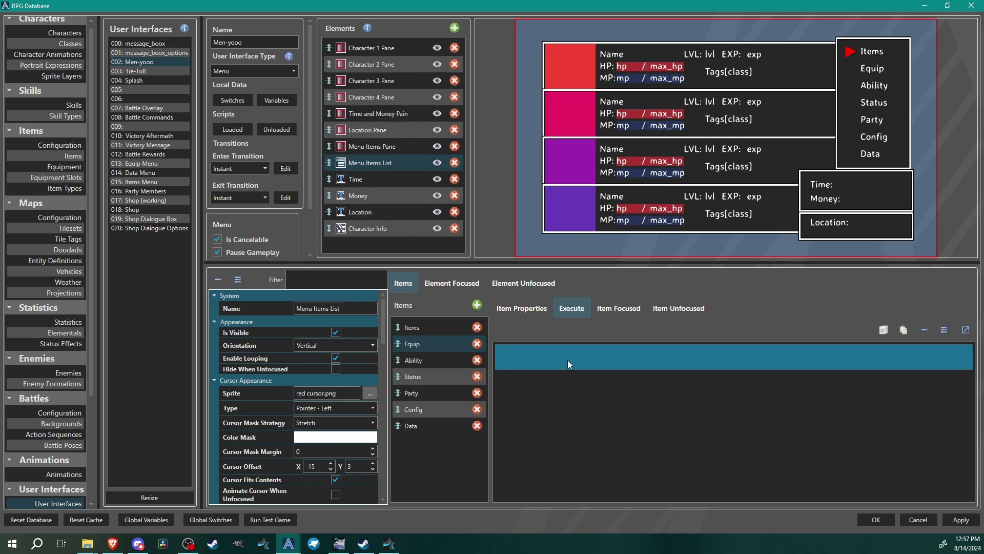
{"action": "right_click", "coordinate": [567, 360]}
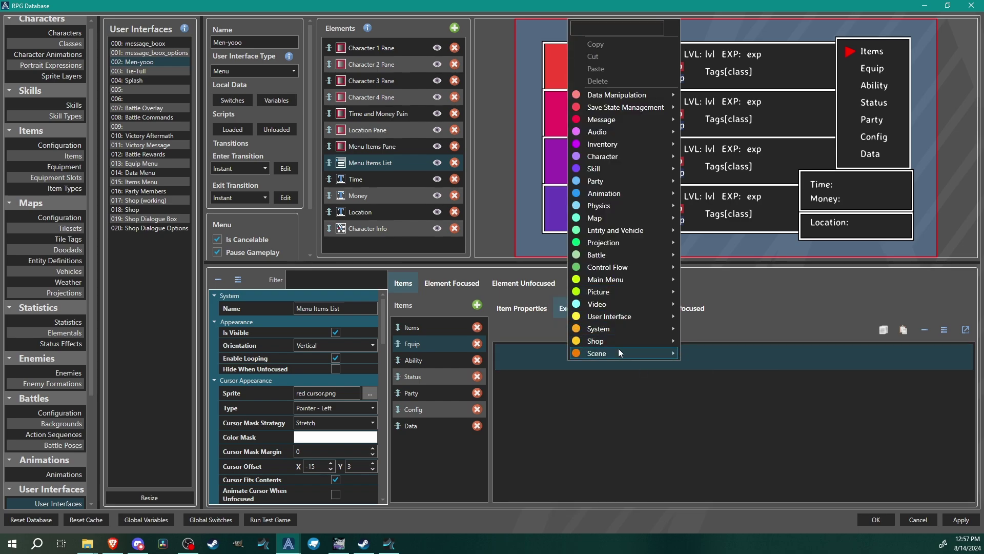
{"action": "mouse_move", "coordinate": [615, 95]}
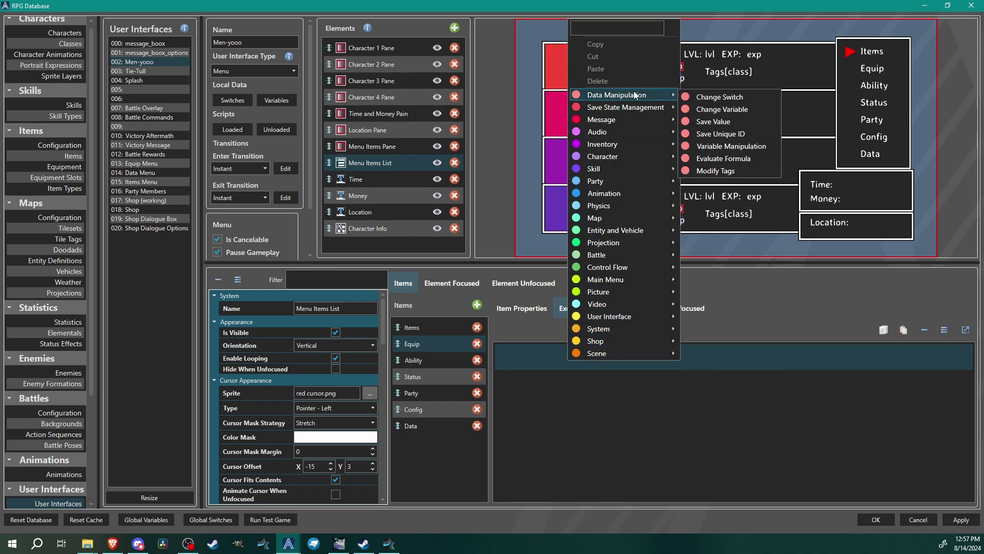
{"action": "left_click", "coordinate": [710, 98]}
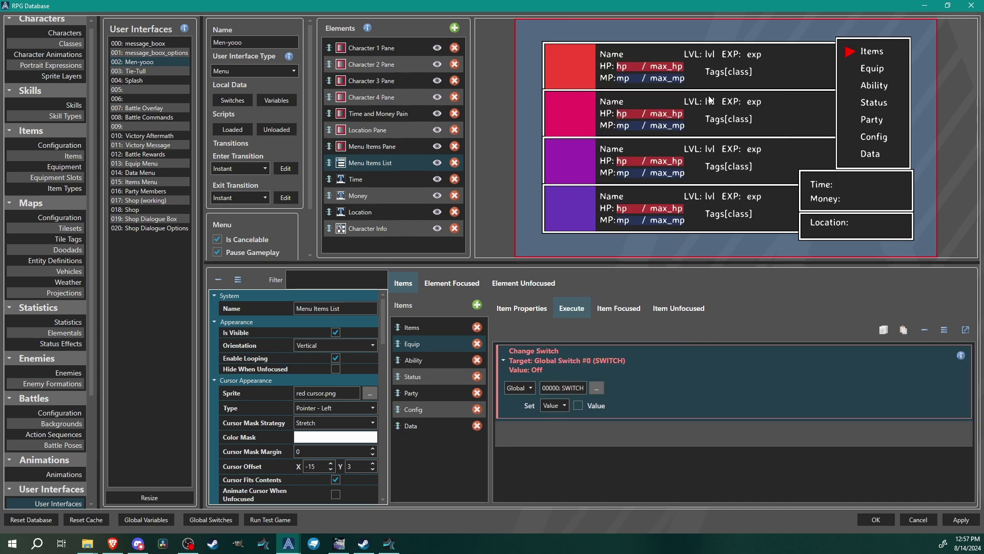
Target a newly created local switch named EquipMenu in the Change Switch command and set its value to On
{"action": "left_click", "coordinate": [531, 388]}
{"action": "left_click", "coordinate": [521, 410]}
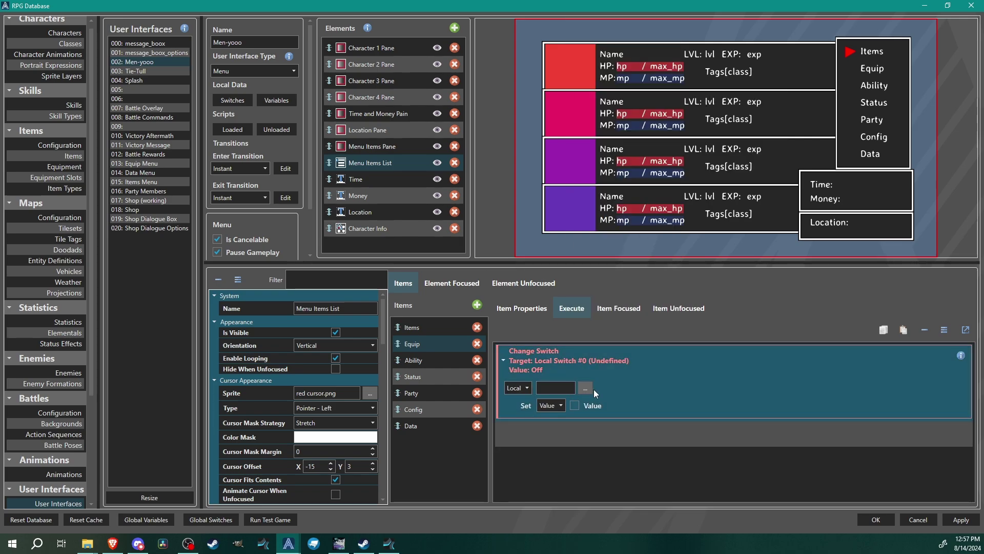
{"action": "left_click", "coordinate": [591, 389]}
{"action": "left_click", "coordinate": [405, 417]}
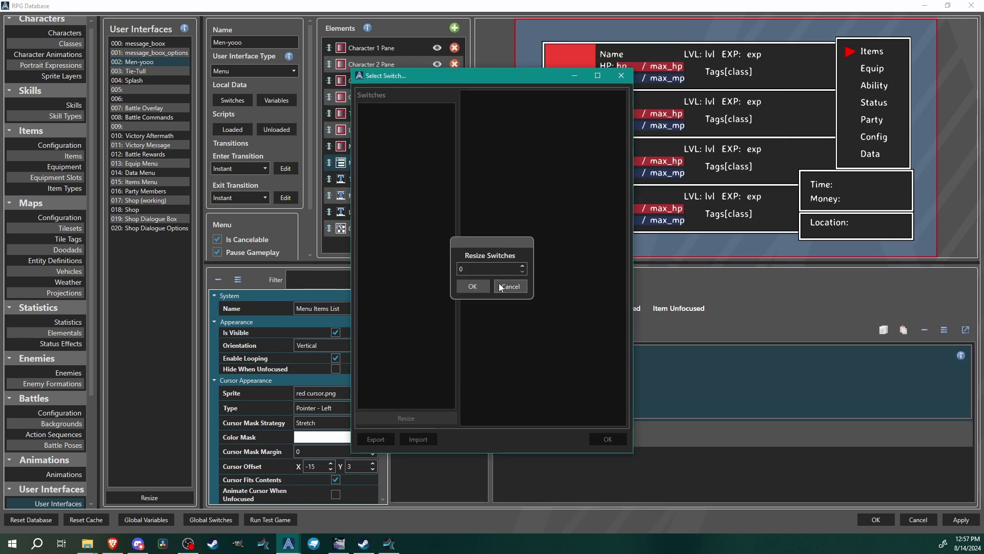
{"action": "left_click", "coordinate": [461, 286]}
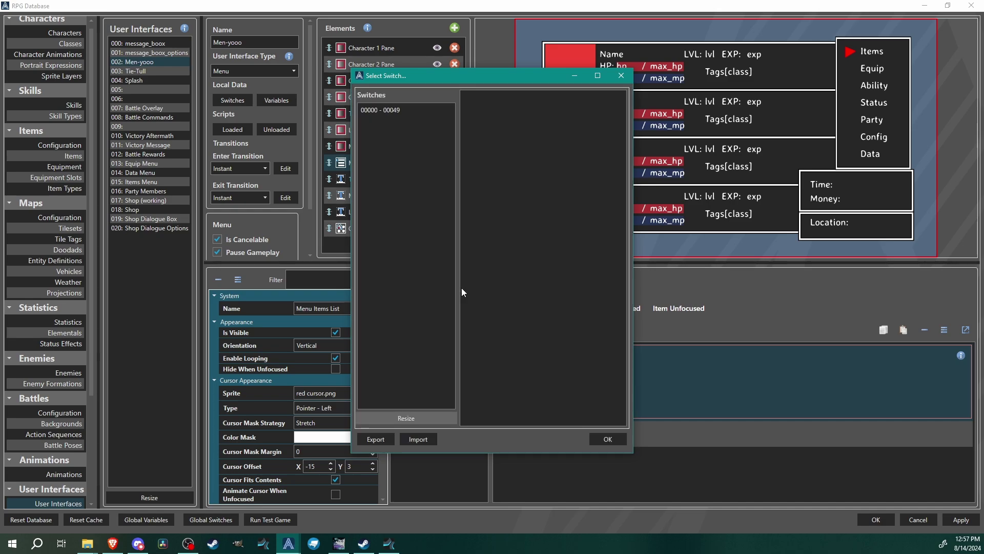
{"action": "left_click", "coordinate": [512, 96]}
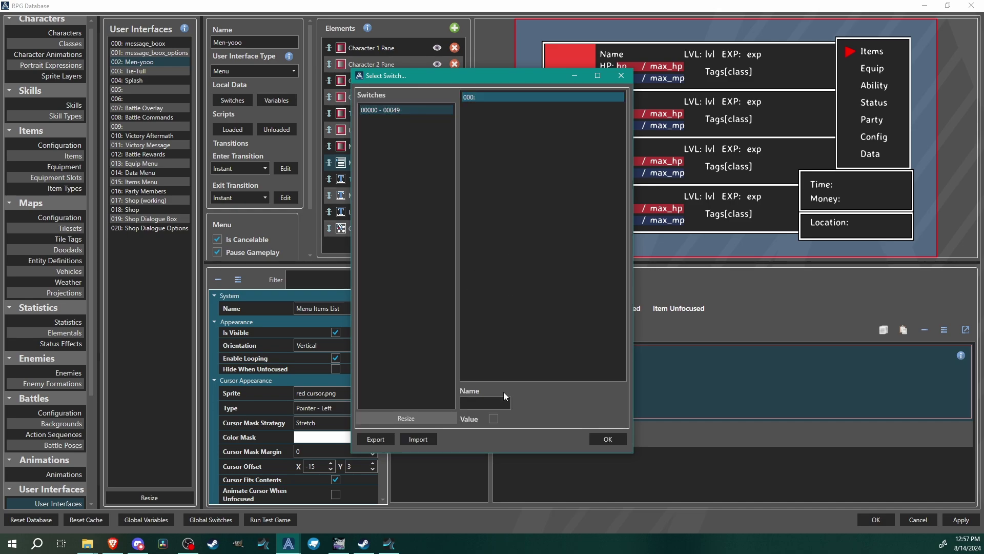
{"action": "left_click", "coordinate": [495, 403]}
{"action": "type", "text": "E"}
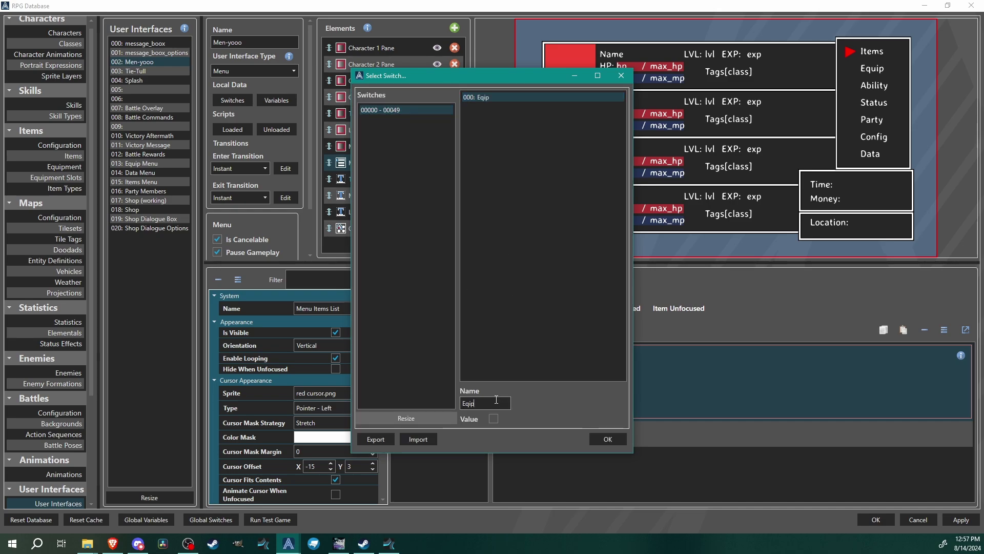
{"action": "type", "text": "quipMenu"}
{"action": "left_click", "coordinate": [604, 438]}
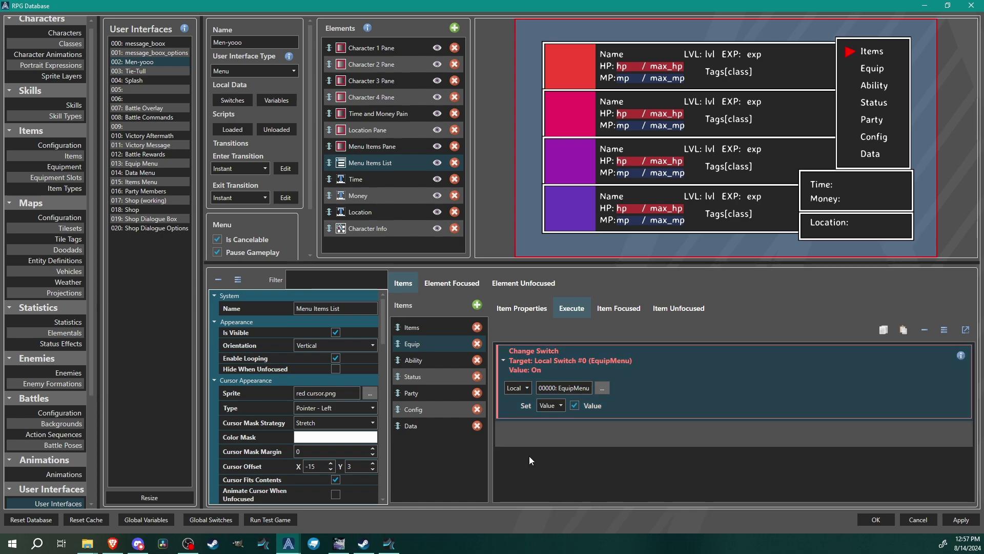
Add a Push Focus command below the Change Switch command, with Character Info as its element
{"action": "right_click", "coordinate": [567, 429]}
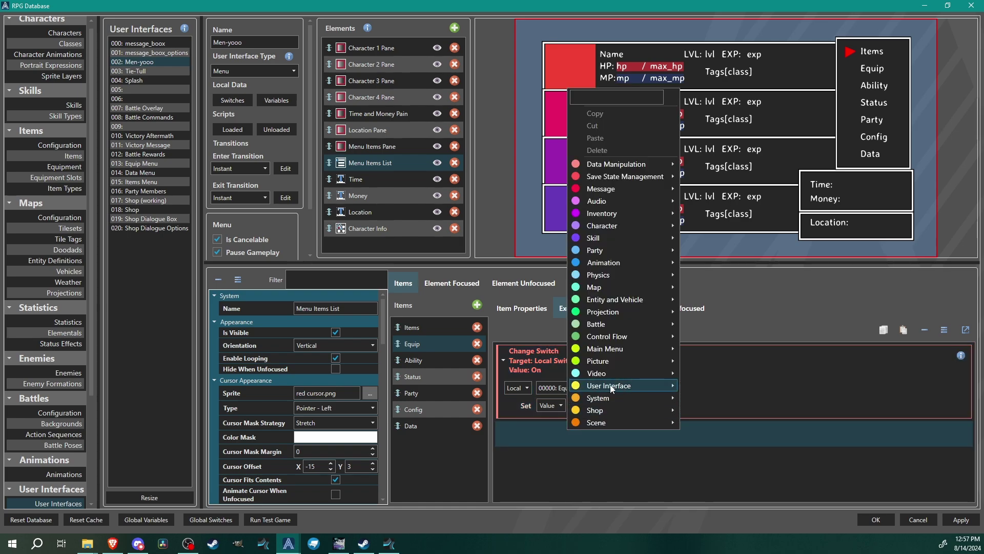
{"action": "mouse_move", "coordinate": [611, 389]}
{"action": "left_click", "coordinate": [733, 423]}
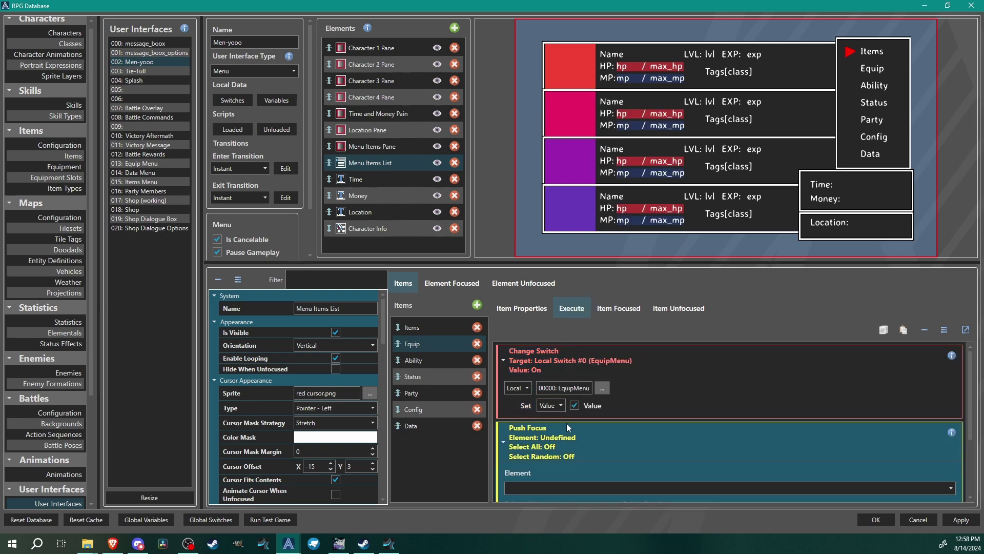
{"action": "scroll", "coordinate": [656, 372], "scroll_direction": "down", "scroll_amount": 1}
{"action": "left_click", "coordinate": [545, 464]}
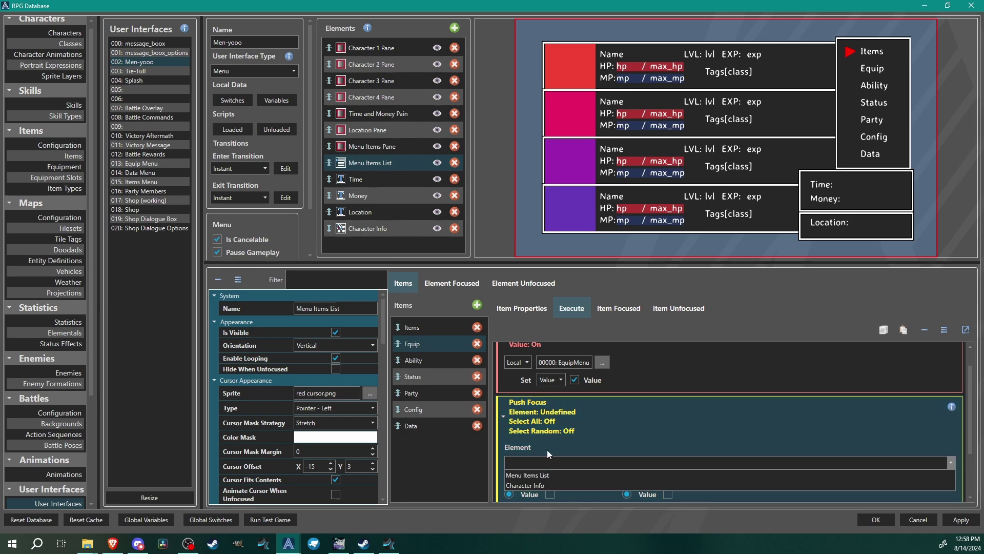
{"action": "left_click", "coordinate": [543, 486]}
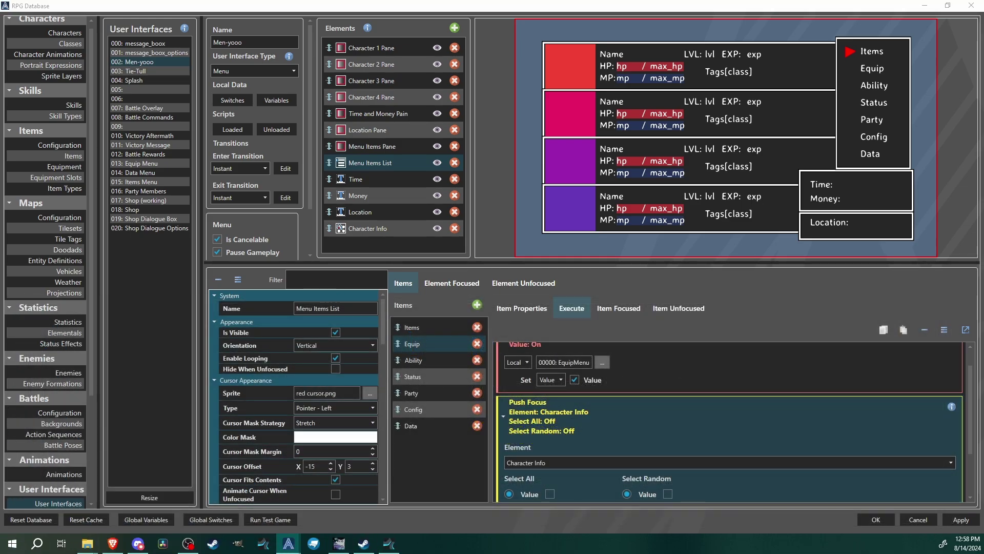
{"action": "left_click", "coordinate": [569, 308]}
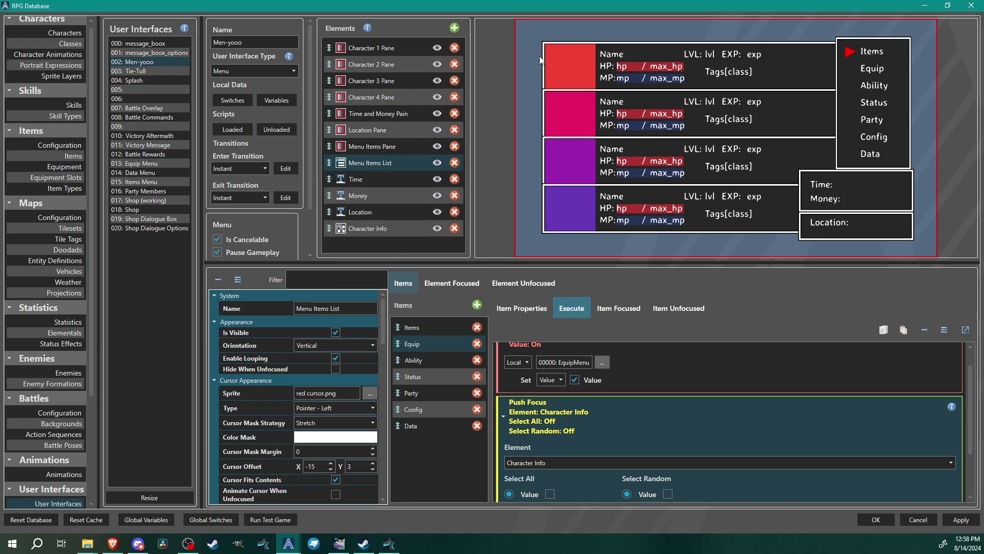
Add a conditional branch to the Character Info element's execute script
{"action": "left_click", "coordinate": [342, 235]}
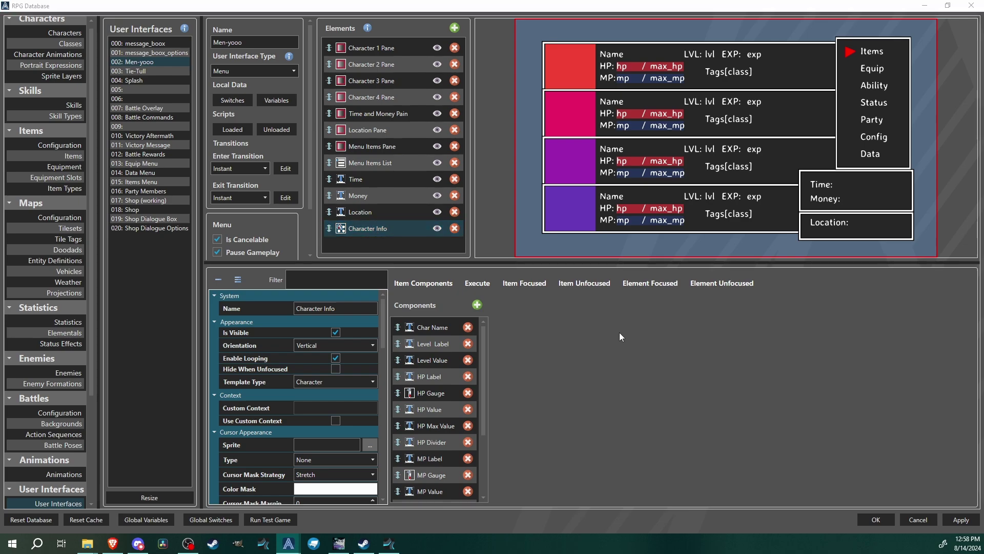
{"action": "left_click", "coordinate": [477, 283]}
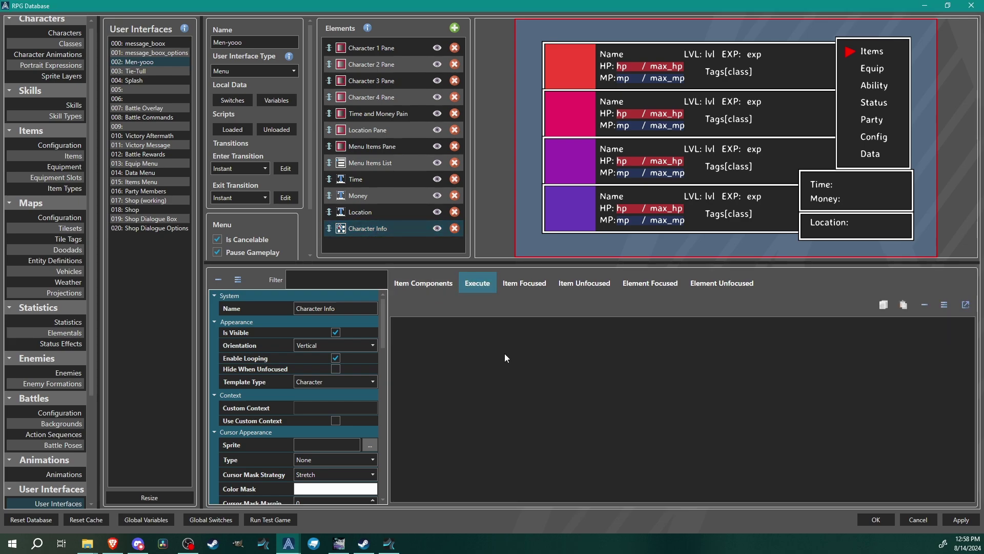
{"action": "right_click", "coordinate": [484, 324]}
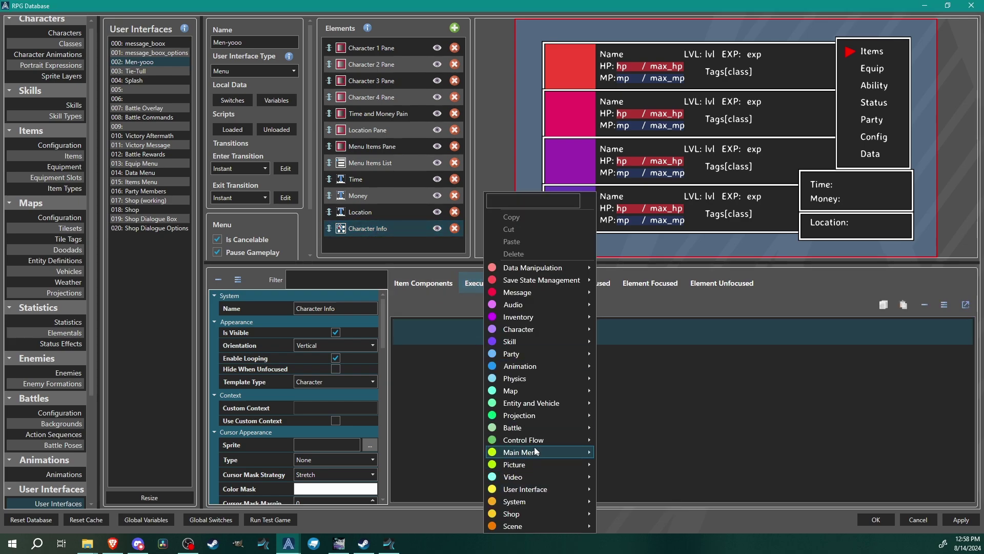
{"action": "mouse_move", "coordinate": [564, 439]}
{"action": "left_click", "coordinate": [645, 453]}
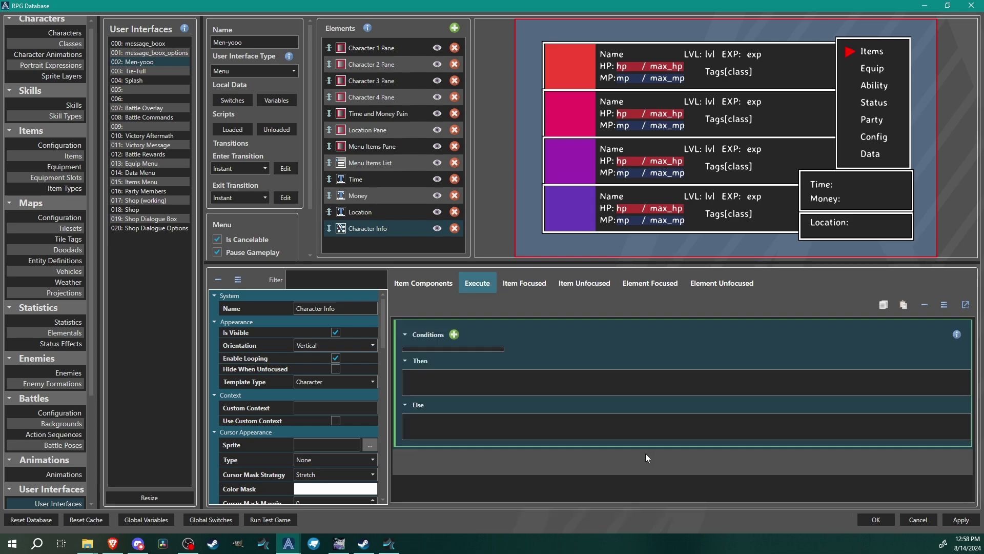
Add a Local Switch condition to the branch, checking the EquipMenu switch
{"action": "left_click", "coordinate": [428, 361]}
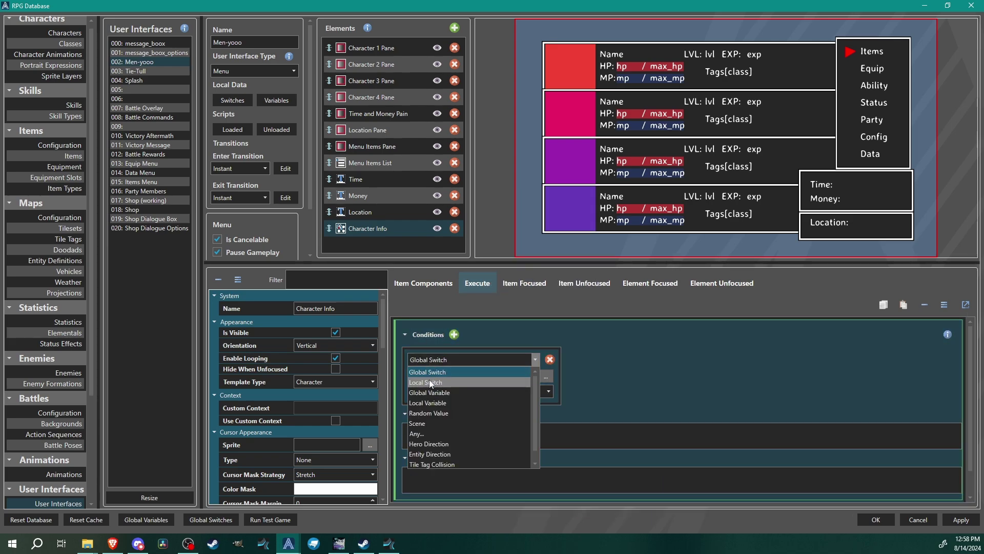
{"action": "left_click", "coordinate": [431, 380]}
{"action": "left_click", "coordinate": [546, 375]}
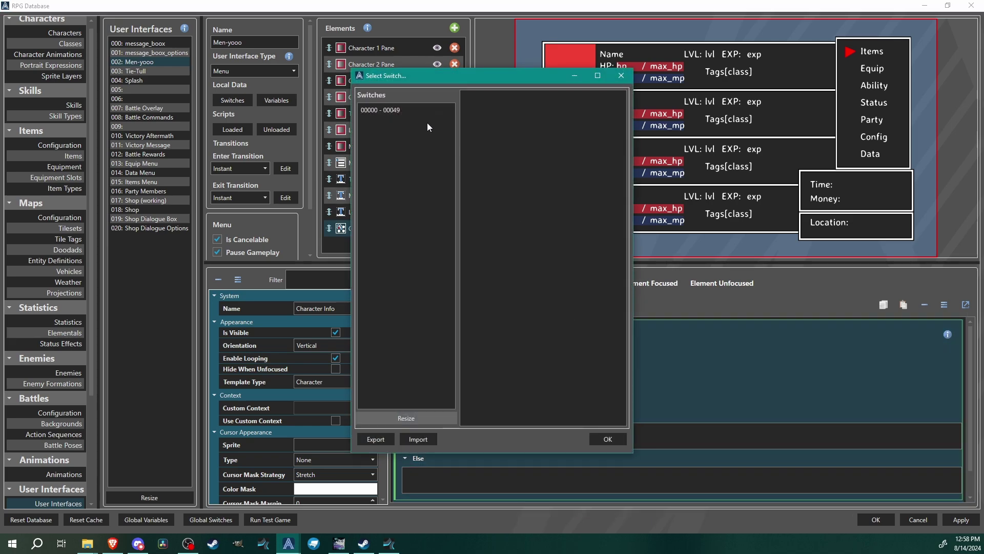
{"action": "left_click", "coordinate": [423, 110]}
{"action": "left_click", "coordinate": [493, 97]}
{"action": "left_click", "coordinate": [600, 439]}
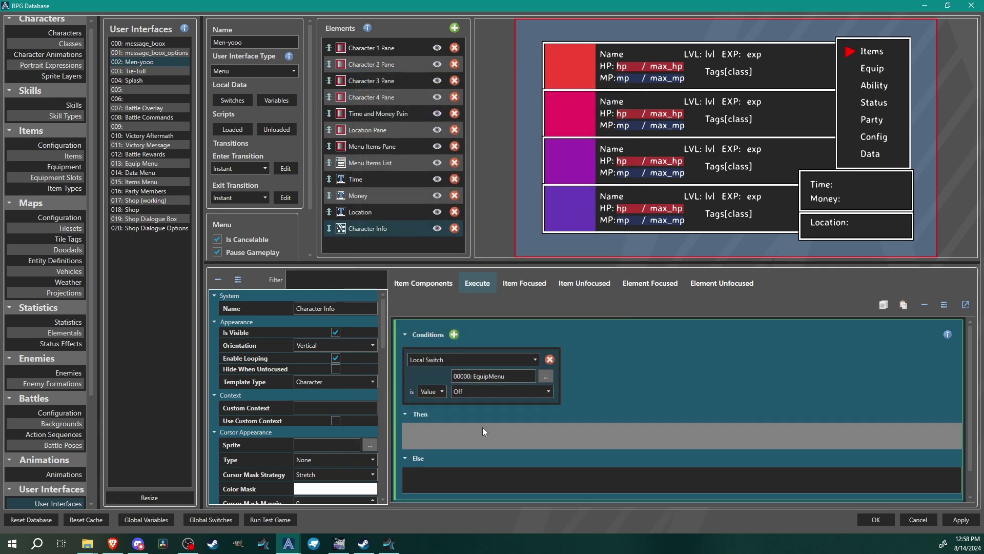
Set the branch's EquipMenu switch condition to On and add a Save Context Unique ID command under Then
{"action": "left_click", "coordinate": [505, 393]}
{"action": "left_click", "coordinate": [483, 414]}
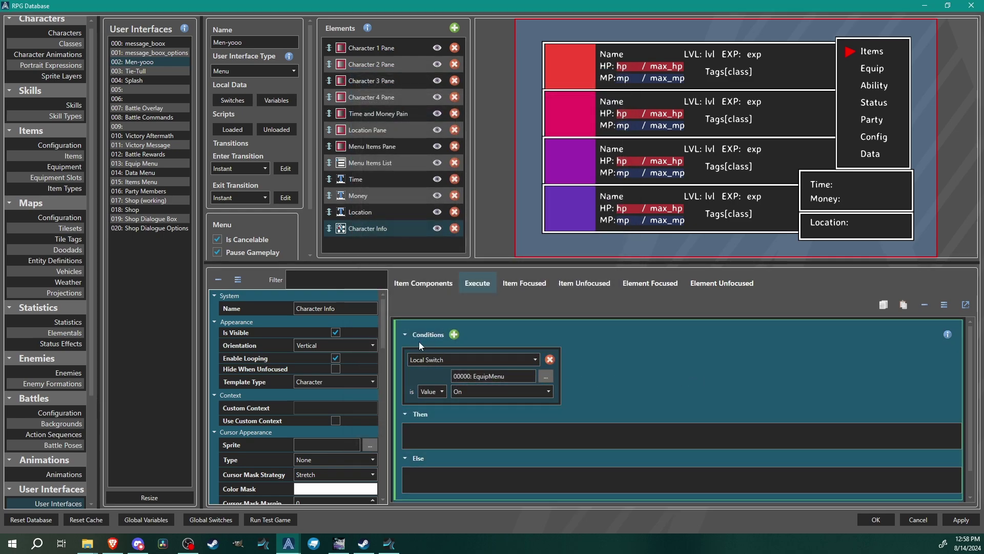
{"action": "right_click", "coordinate": [489, 426]}
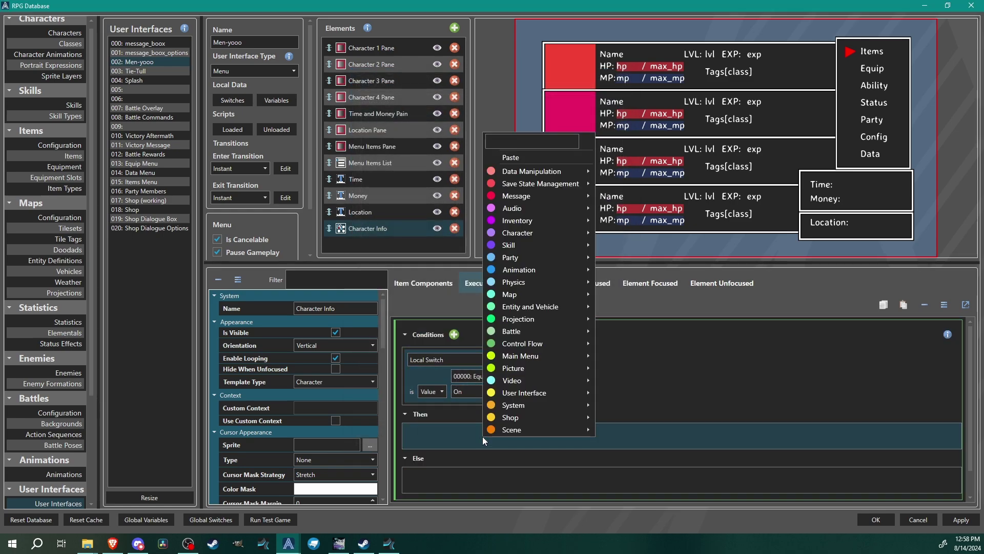
{"action": "mouse_move", "coordinate": [554, 393]}
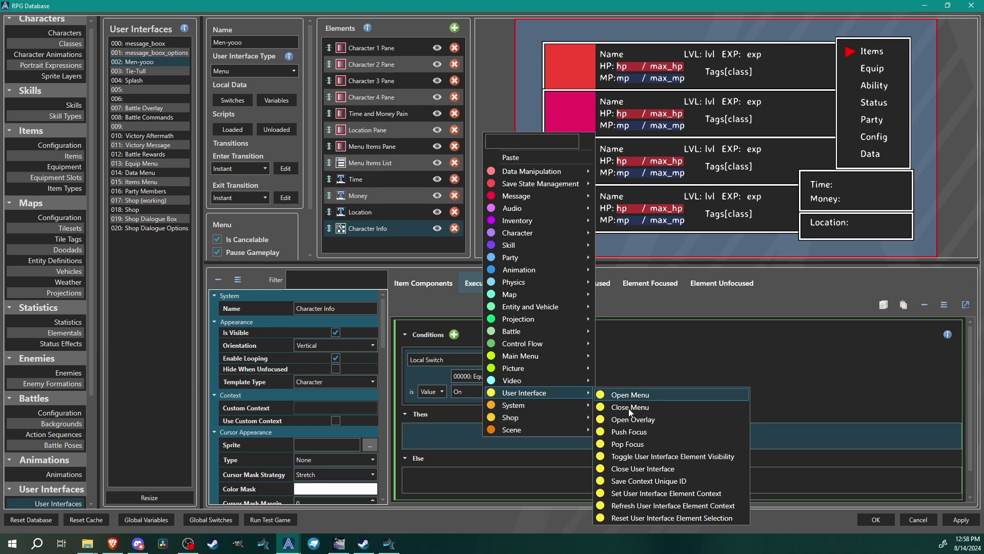
{"action": "left_click", "coordinate": [647, 482]}
Target the Save Context Unique ID command at global variable 008, HeroUniqueID
{"action": "scroll", "coordinate": [645, 370], "scroll_direction": "down", "scroll_amount": 1}
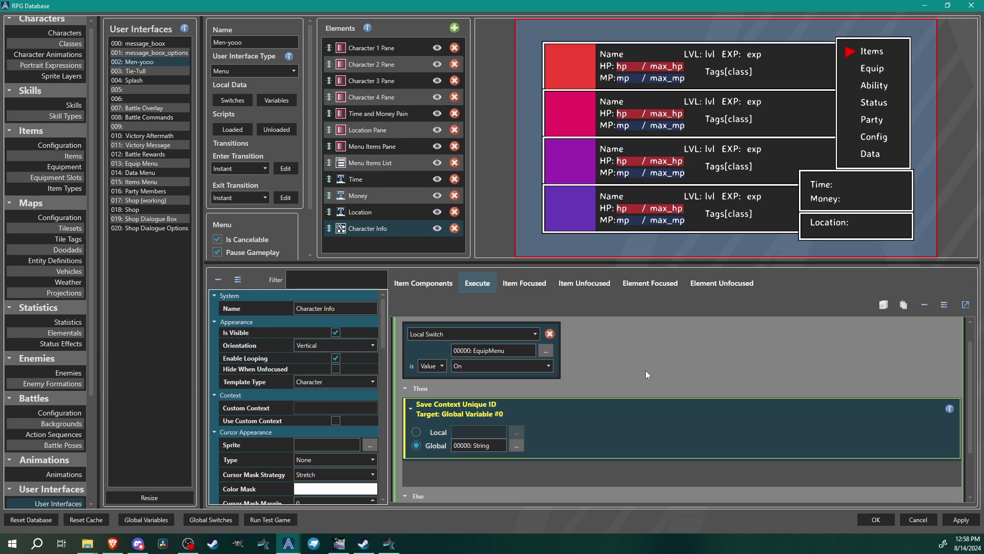
{"action": "left_click", "coordinate": [514, 445]}
{"action": "left_click", "coordinate": [509, 172]}
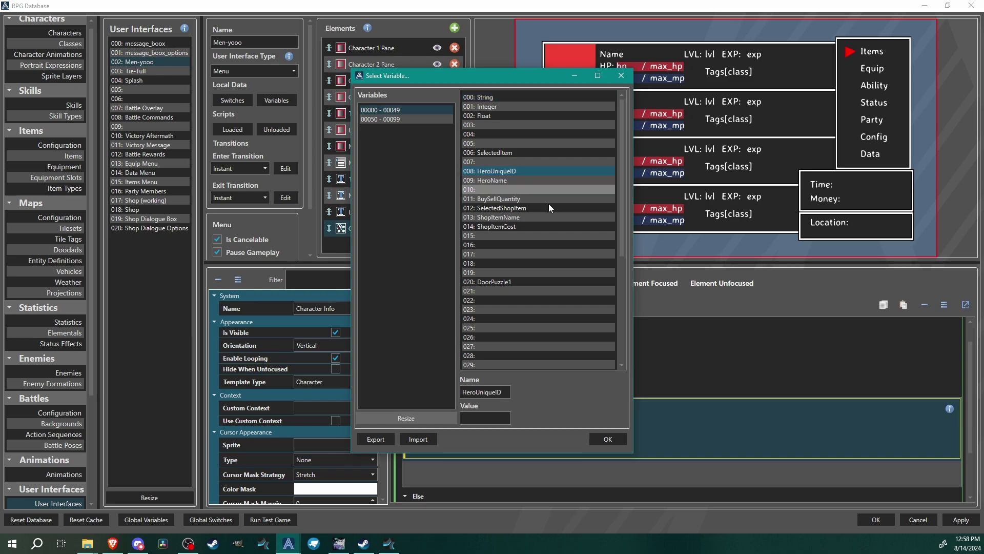
{"action": "left_click", "coordinate": [615, 438]}
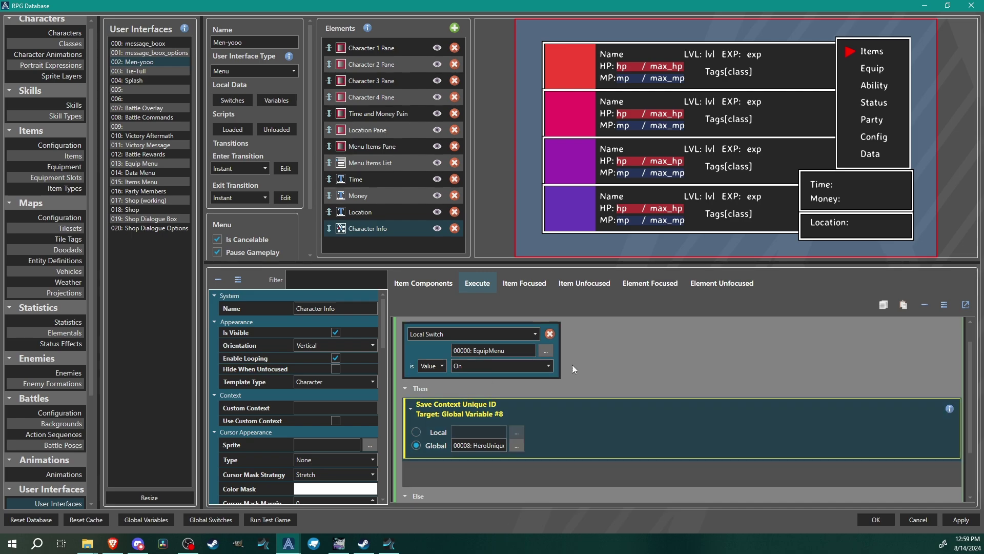
Add an Open Menu command below Save Context Unique ID that opens the Equip Menu with Include Context enabled
{"action": "scroll", "coordinate": [476, 423], "scroll_direction": "down", "scroll_amount": 1}
{"action": "right_click", "coordinate": [476, 422]}
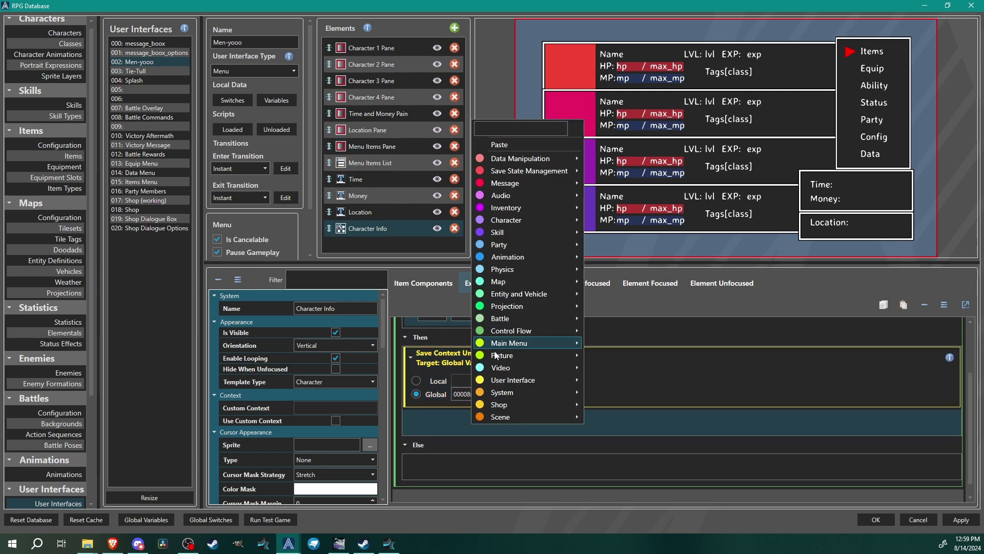
{"action": "mouse_move", "coordinate": [505, 380]}
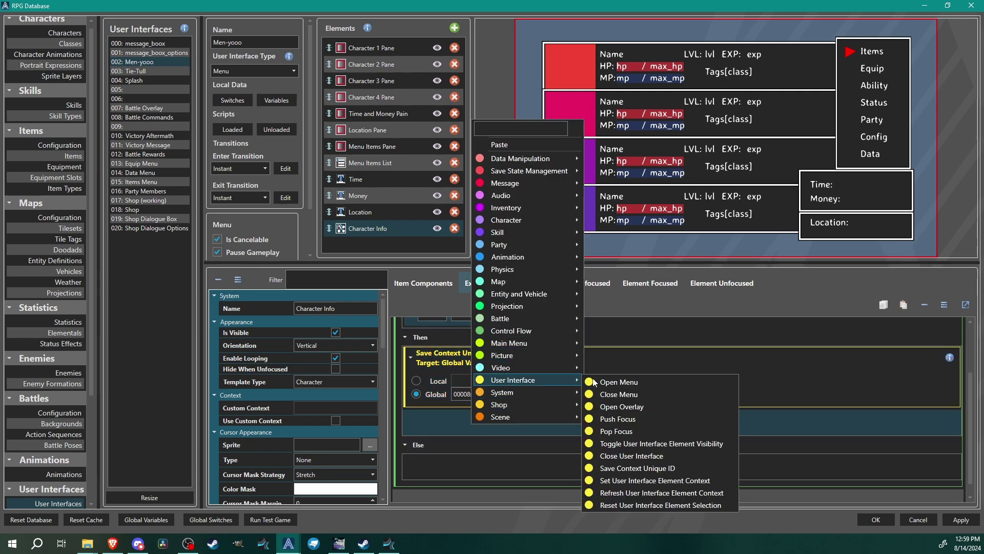
{"action": "left_click", "coordinate": [623, 383]}
{"action": "scroll", "coordinate": [511, 414], "scroll_direction": "down", "scroll_amount": 2}
{"action": "left_click", "coordinate": [476, 405]}
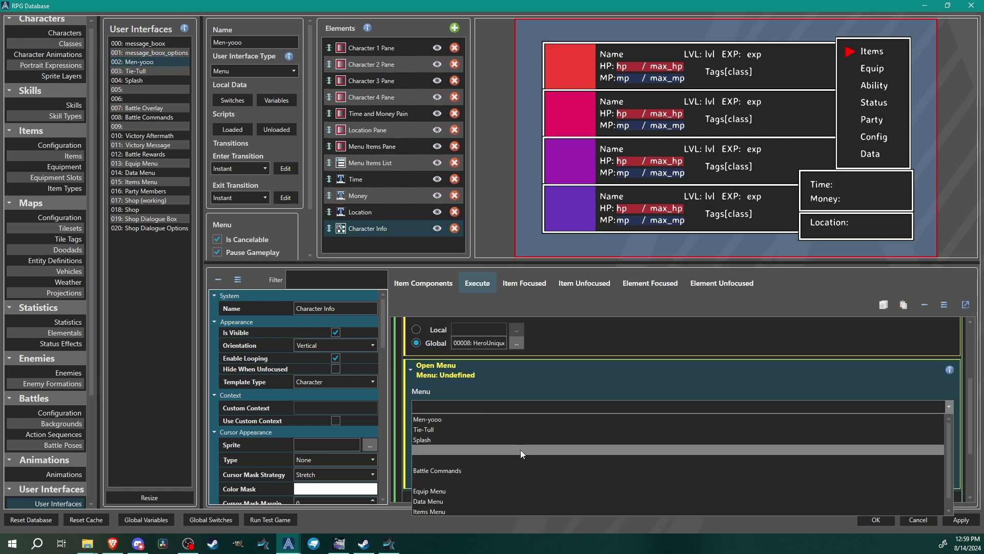
{"action": "left_click", "coordinate": [457, 482]}
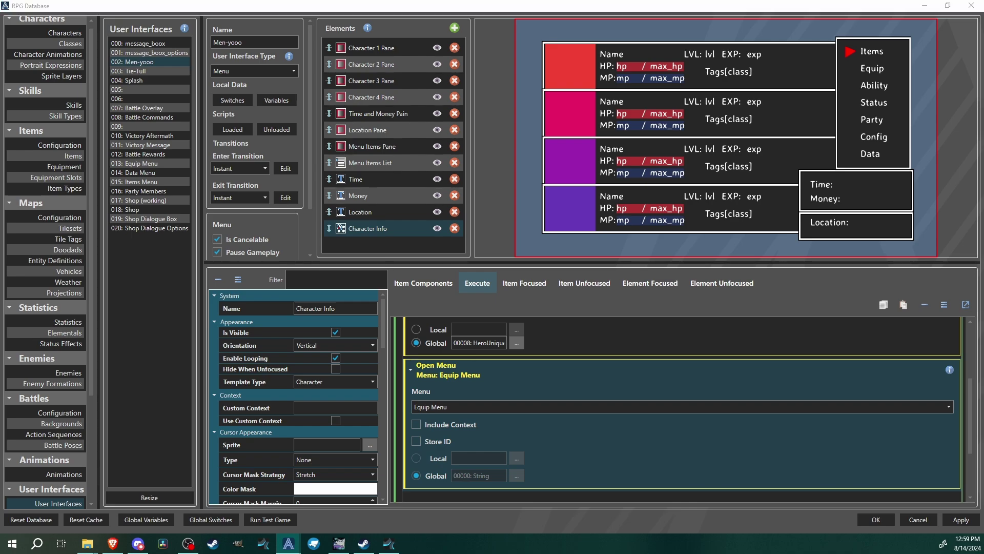
{"action": "left_click", "coordinate": [447, 424]}
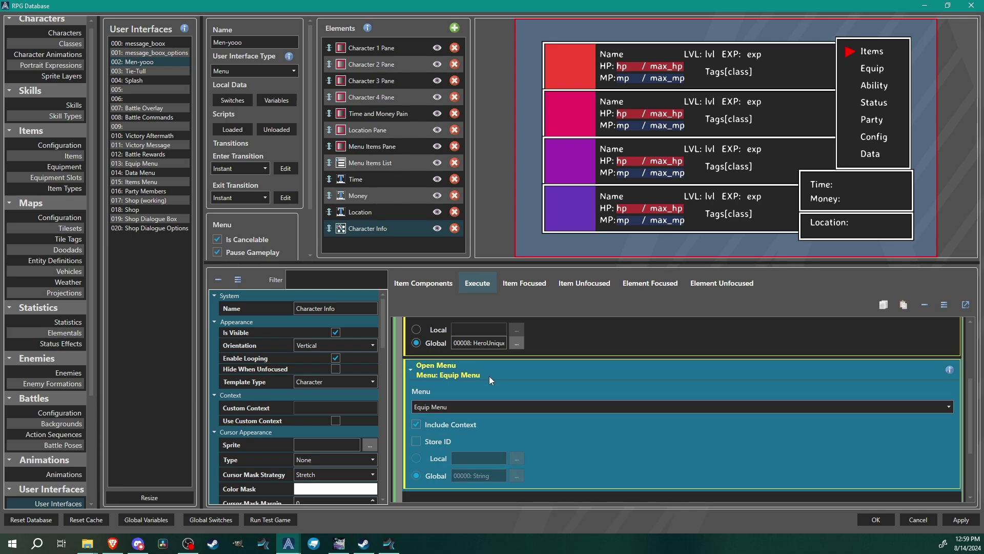
{"action": "left_click", "coordinate": [489, 376]}
{"action": "scroll", "coordinate": [686, 408], "scroll_direction": "up", "scroll_amount": 3}
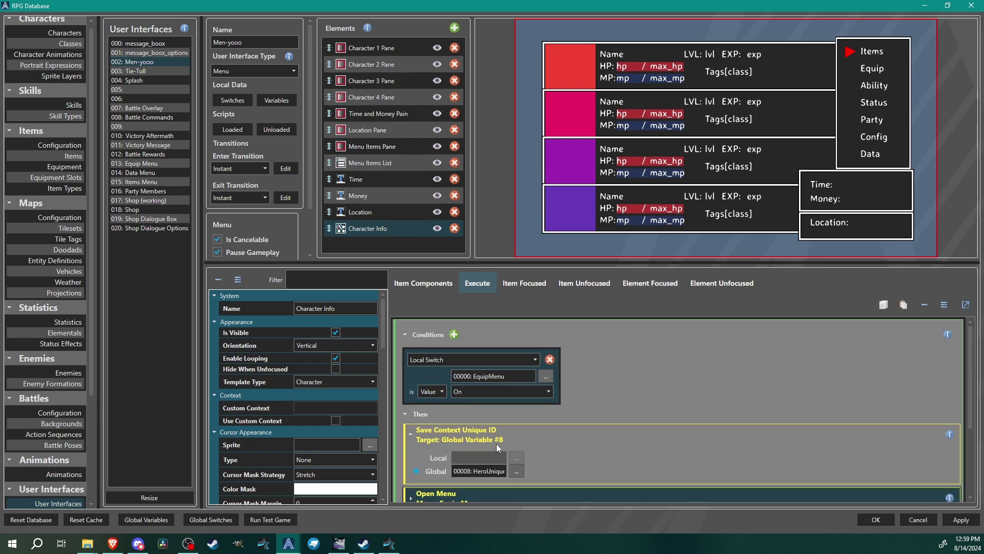
{"action": "scroll", "coordinate": [455, 447], "scroll_direction": "down", "scroll_amount": 1}
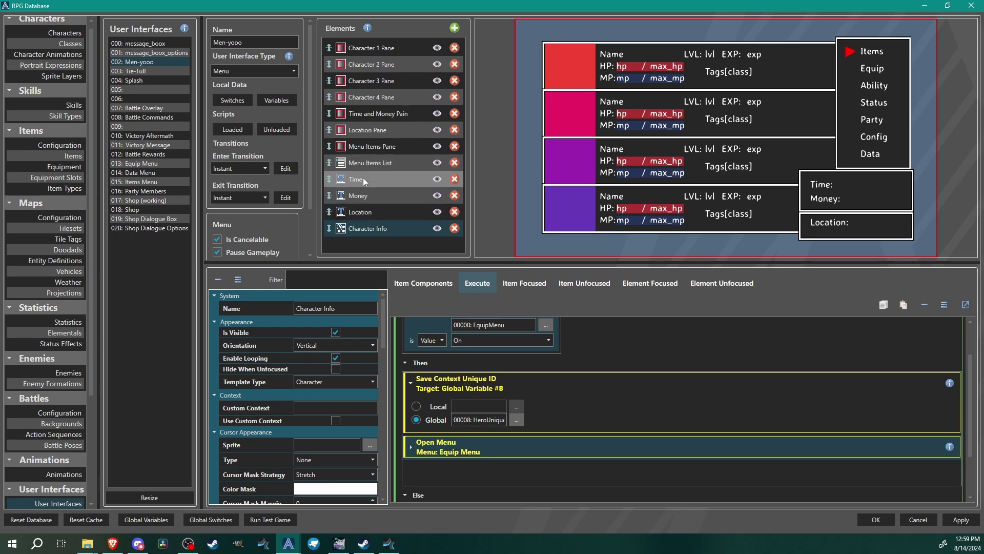
Examine the hero, slot and equipment settings of the Equip Hero command in the Equip Menu's Available Equip execute script
{"action": "left_click", "coordinate": [149, 163]}
{"action": "left_click", "coordinate": [389, 219]}
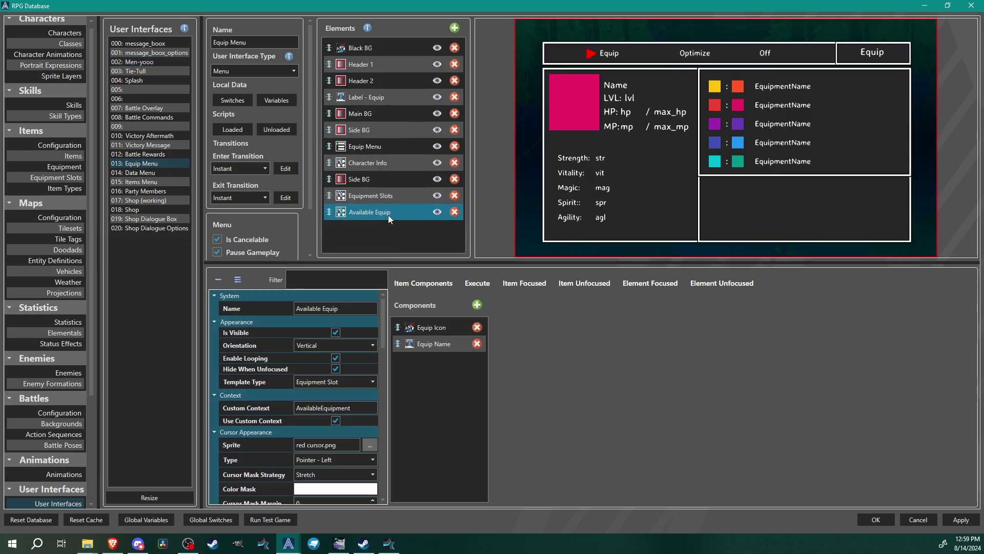
{"action": "left_click", "coordinate": [472, 283]}
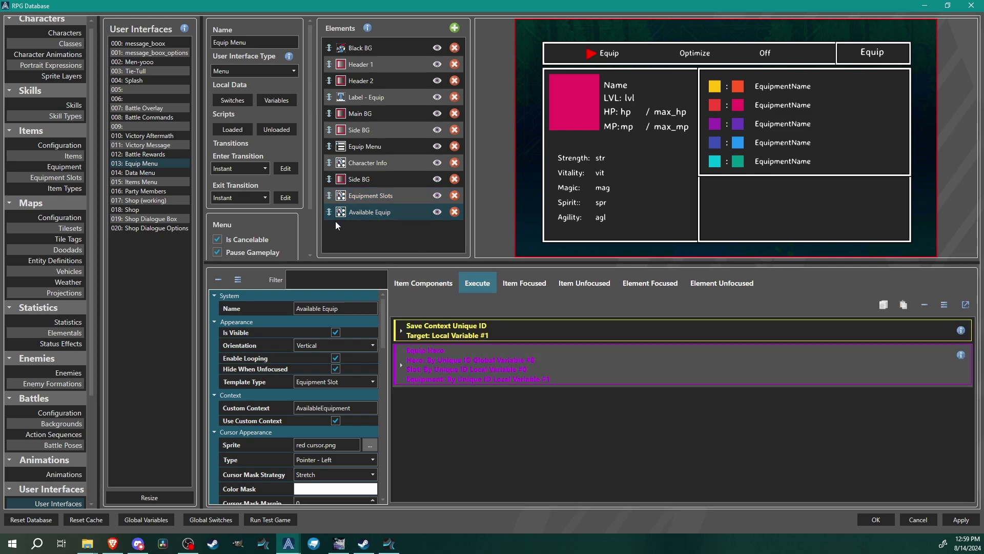
{"action": "left_click", "coordinate": [500, 373]}
{"action": "scroll", "coordinate": [648, 347], "scroll_direction": "down", "scroll_amount": 1}
{"action": "left_click", "coordinate": [407, 450]}
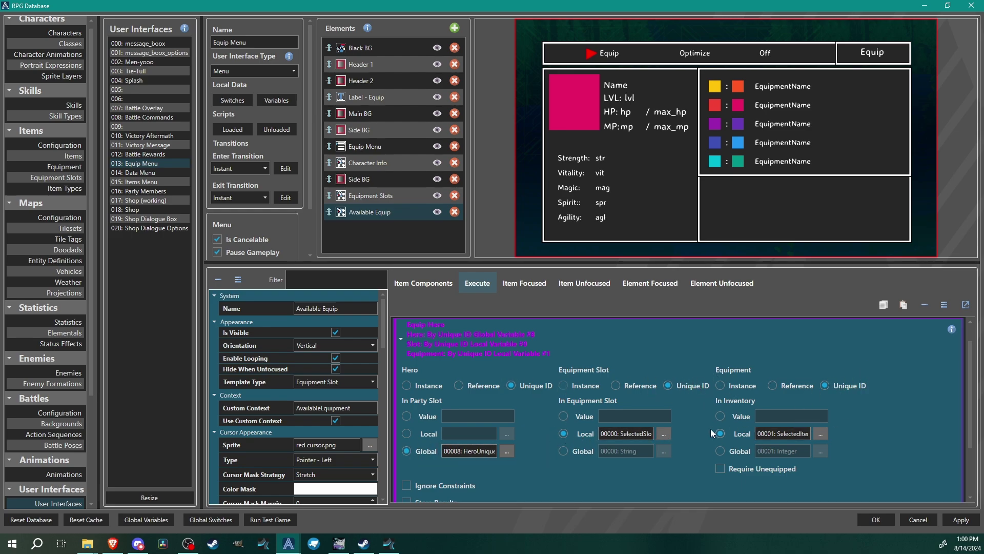
{"action": "scroll", "coordinate": [901, 410], "scroll_direction": "down", "scroll_amount": 3}
{"action": "left_click", "coordinate": [527, 362]}
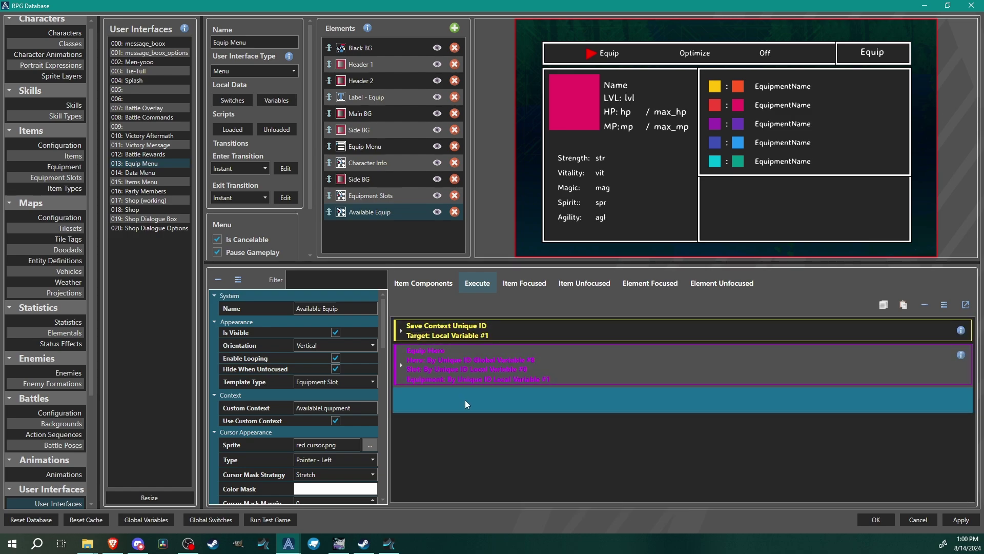
Add a Refresh User Interface Element Context command after the Equip Hero command, targeting Equipment Slots
{"action": "right_click", "coordinate": [446, 409]}
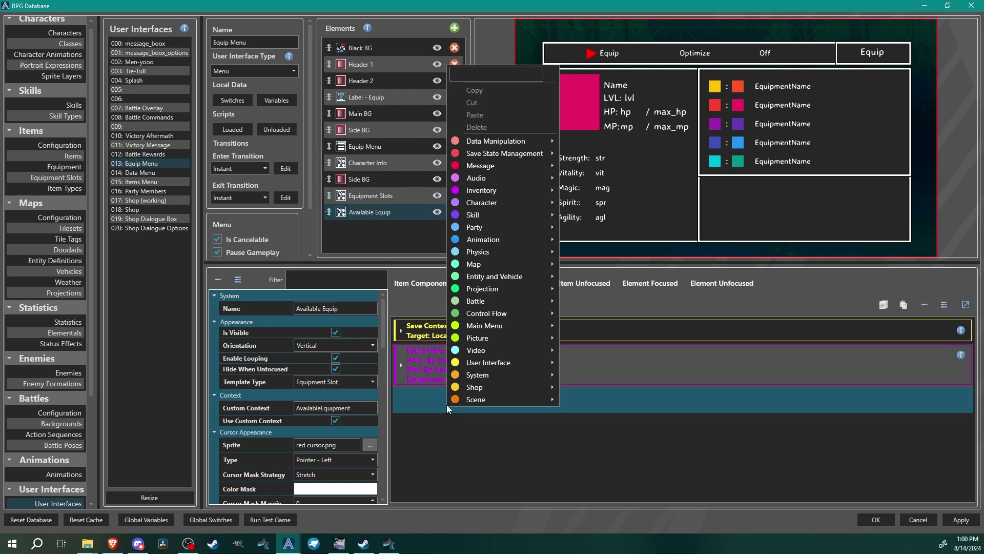
{"action": "mouse_move", "coordinate": [484, 363]}
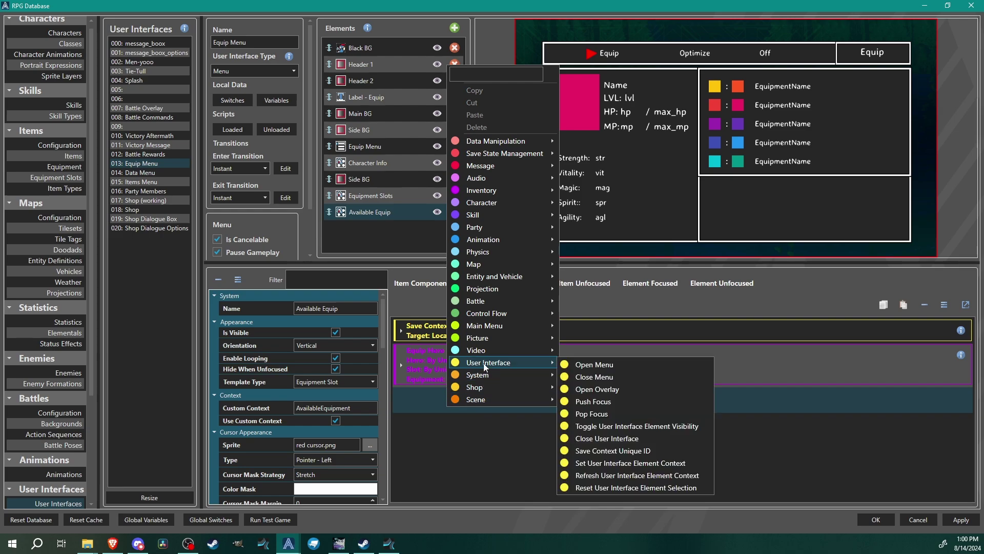
{"action": "left_click", "coordinate": [620, 476]}
{"action": "left_click", "coordinate": [438, 435]}
{"action": "left_click", "coordinate": [441, 439]}
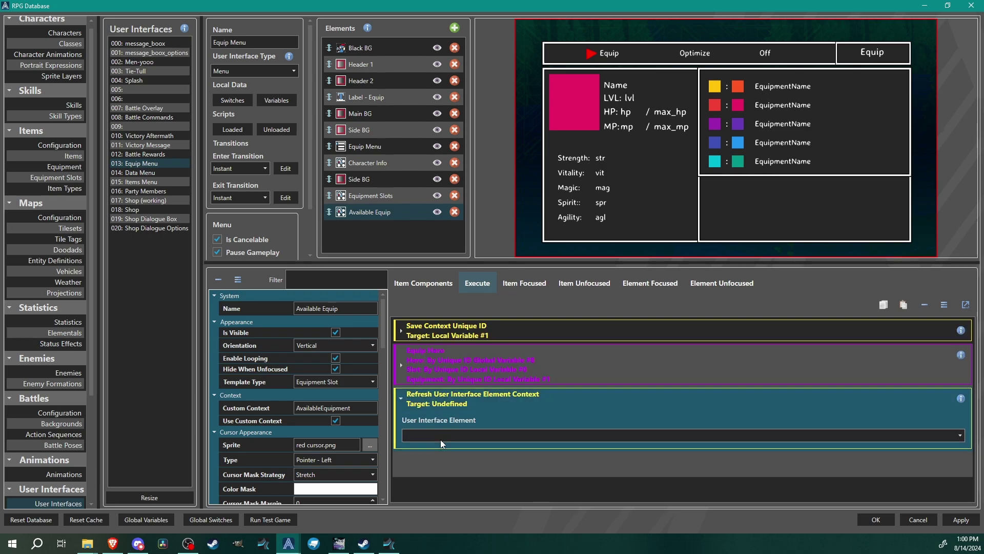
{"action": "left_click", "coordinate": [440, 439]}
{"action": "left_click", "coordinate": [440, 420]}
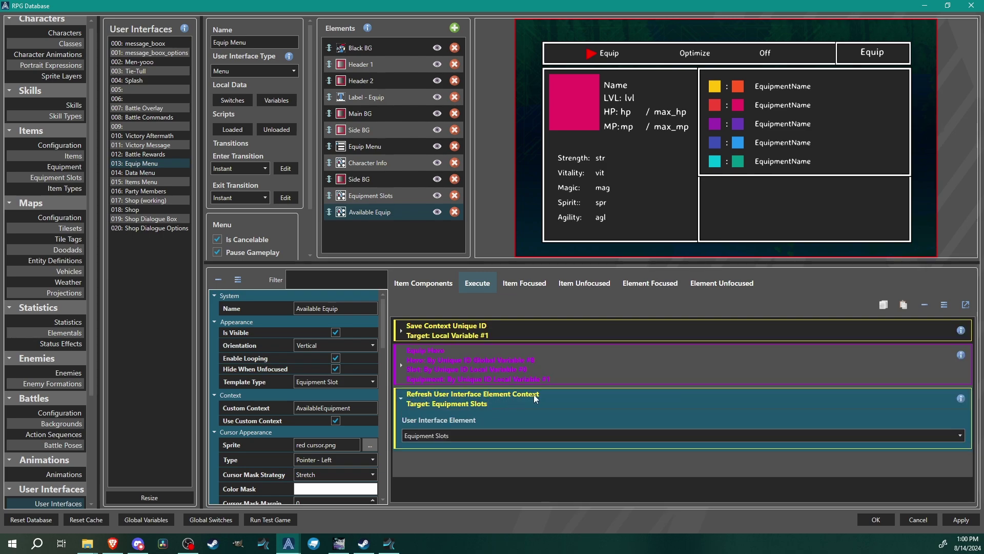
{"action": "left_click", "coordinate": [450, 401]}
Duplicate the Refresh User Interface Element Context command below the original and target the copy at Available Equip
{"action": "right_click", "coordinate": [455, 420]}
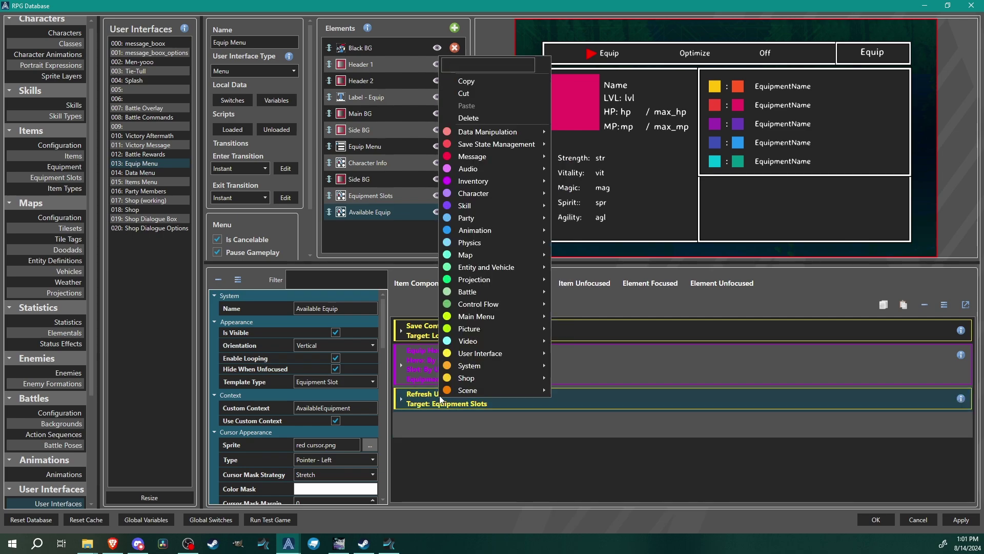
{"action": "left_click", "coordinate": [472, 428]}
{"action": "right_click", "coordinate": [472, 428]}
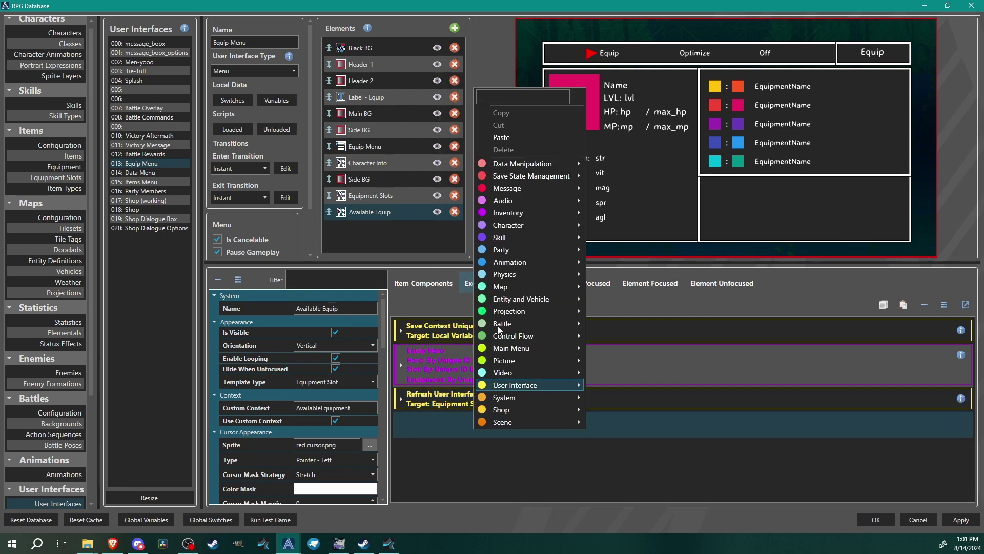
{"action": "left_click", "coordinate": [507, 134]}
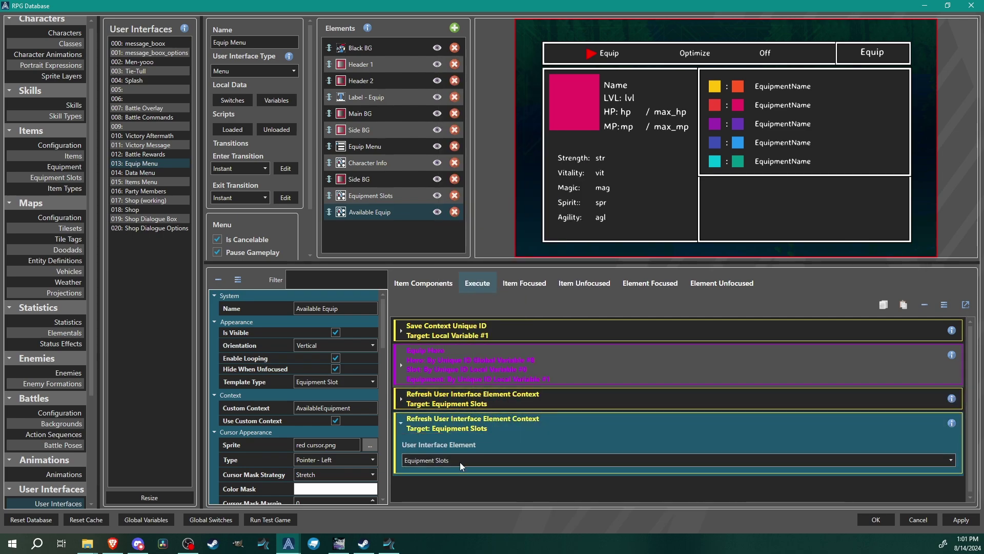
{"action": "left_click", "coordinate": [460, 460]}
{"action": "left_click", "coordinate": [445, 448]}
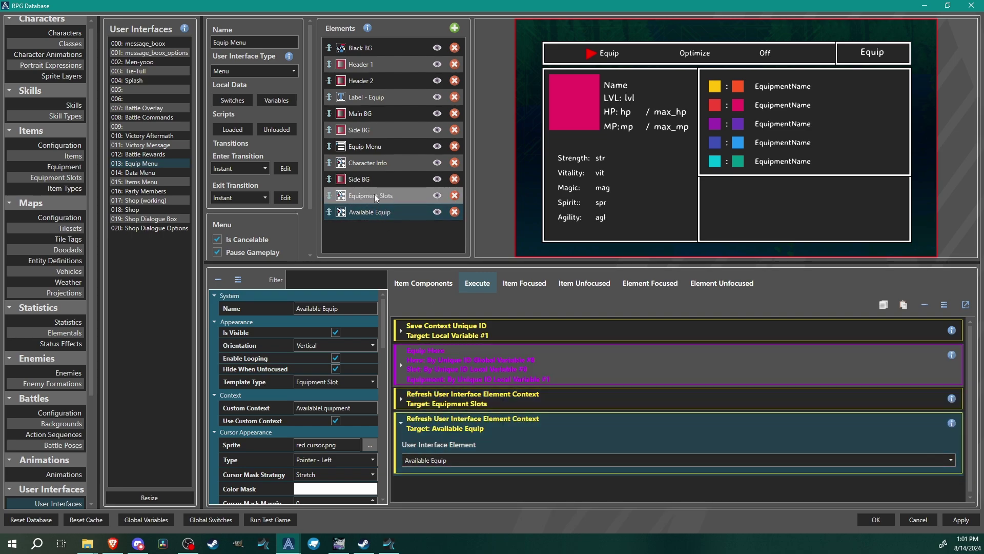
{"action": "left_click", "coordinate": [497, 432]}
Add a Pop Focus command at the end of the Available Equip execute script
{"action": "right_click", "coordinate": [449, 444]}
{"action": "mouse_move", "coordinate": [538, 399]}
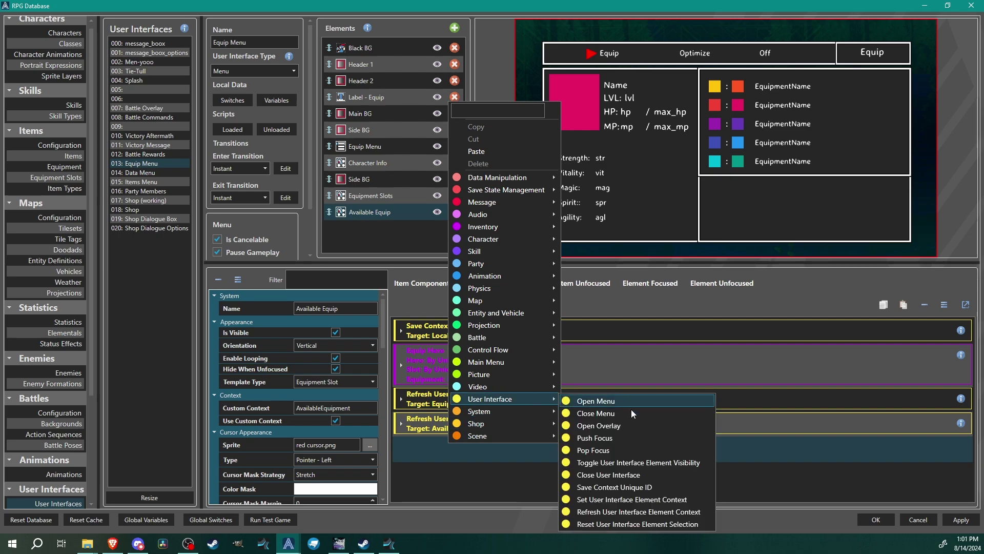
{"action": "left_click", "coordinate": [591, 450]}
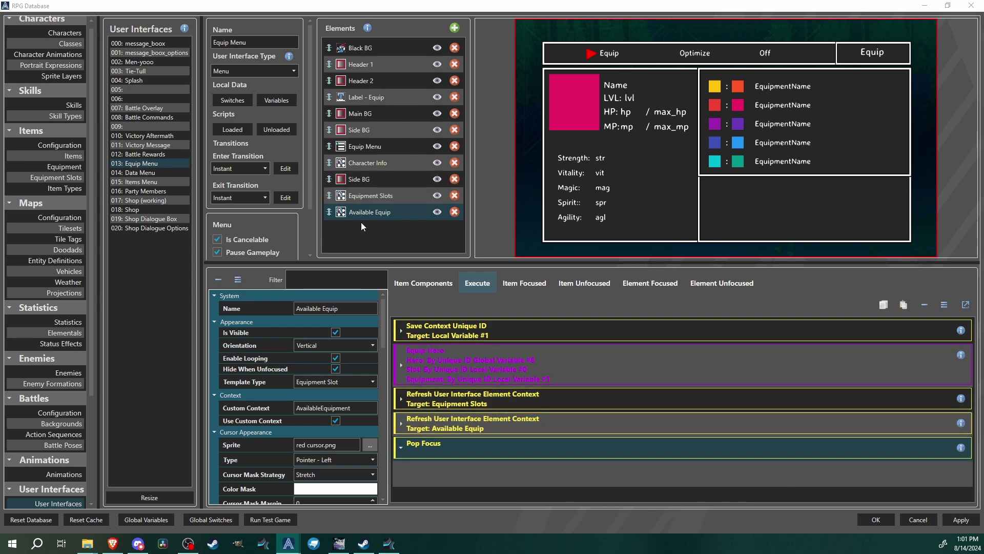
Add an Unequip Hero command to the Else branch of the Equipment Slots element's execute script
{"action": "left_click", "coordinate": [373, 211]}
{"action": "left_click", "coordinate": [353, 196]}
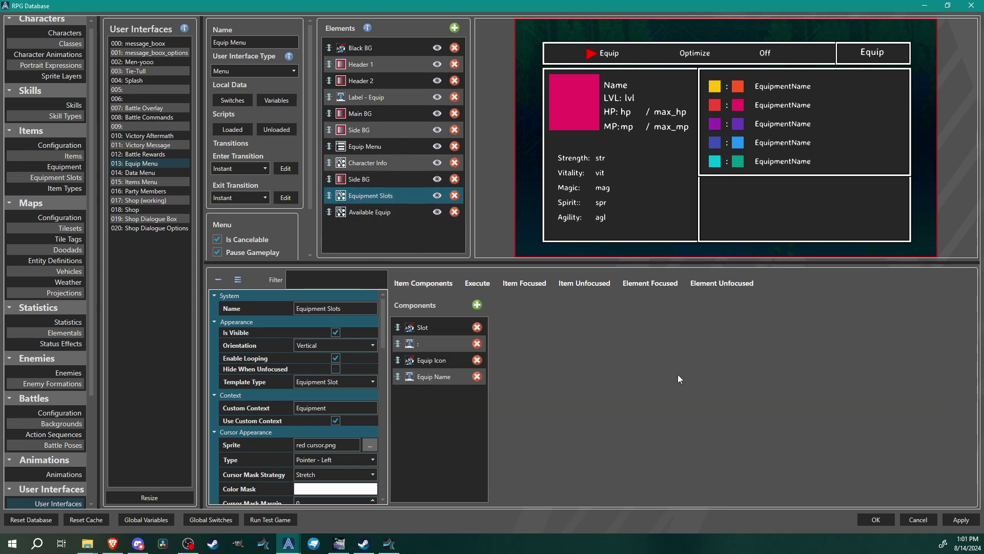
{"action": "left_click", "coordinate": [481, 287]}
{"action": "scroll", "coordinate": [727, 382], "scroll_direction": "down", "scroll_amount": 4}
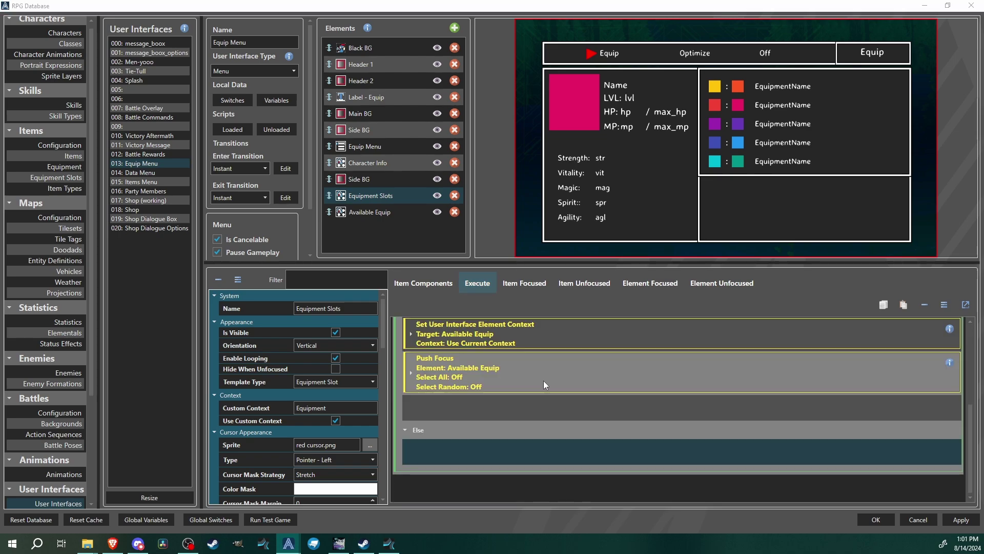
{"action": "right_click", "coordinate": [488, 459]}
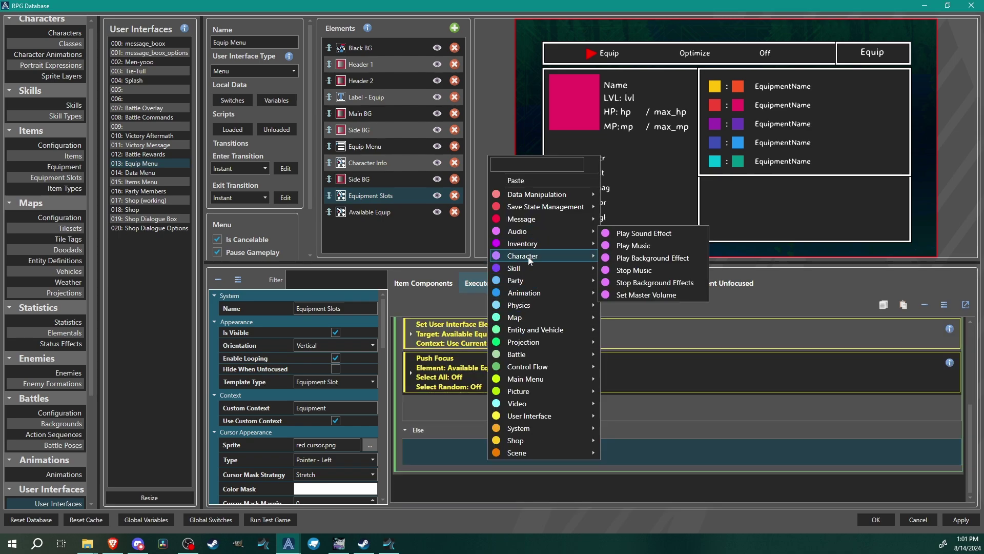
{"action": "mouse_move", "coordinate": [535, 244]}
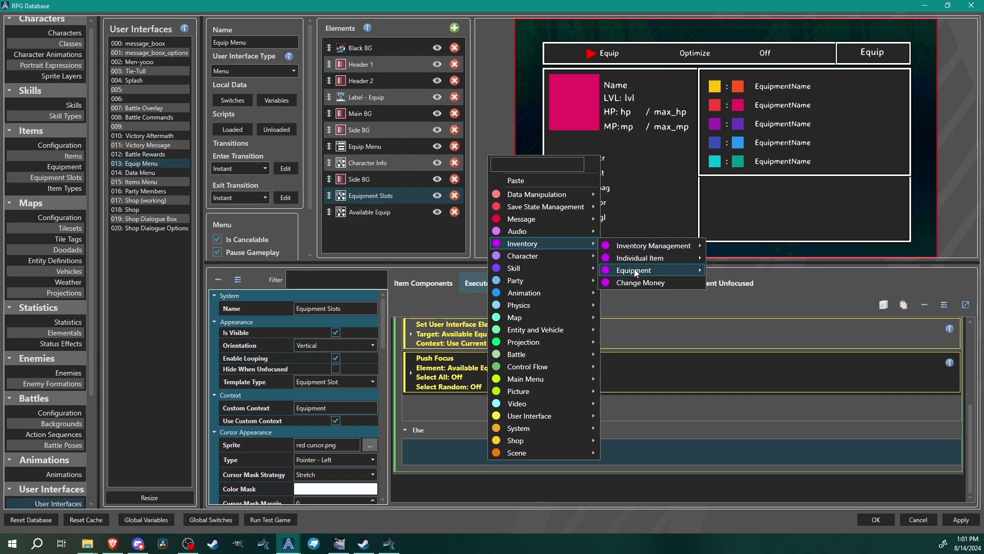
{"action": "mouse_move", "coordinate": [635, 271]}
{"action": "left_click", "coordinate": [746, 284]}
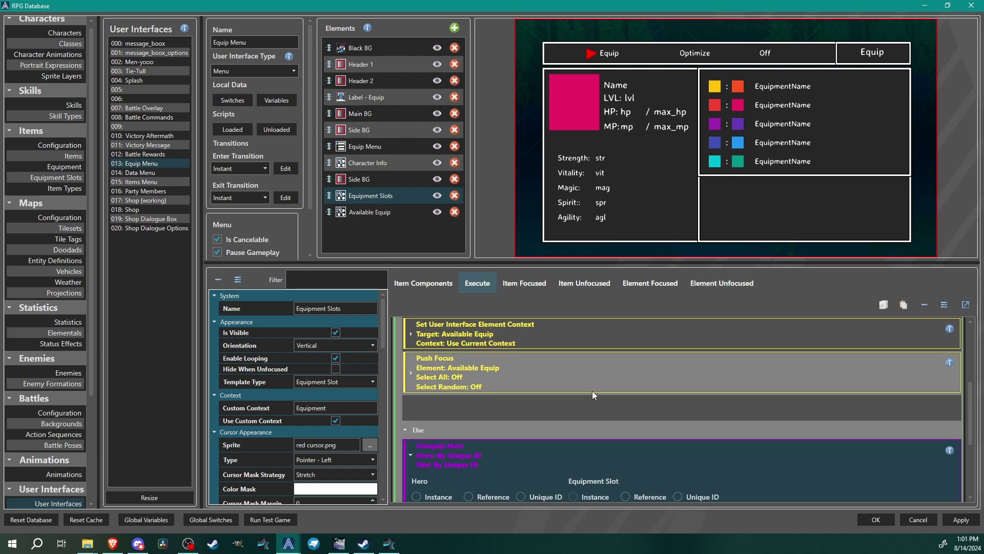
Identify the Unequip Hero command's hero by unique ID from global variable HeroUniqueID and its equipment slot by unique ID from local variable 00000
{"action": "scroll", "coordinate": [705, 385], "scroll_direction": "down", "scroll_amount": 1}
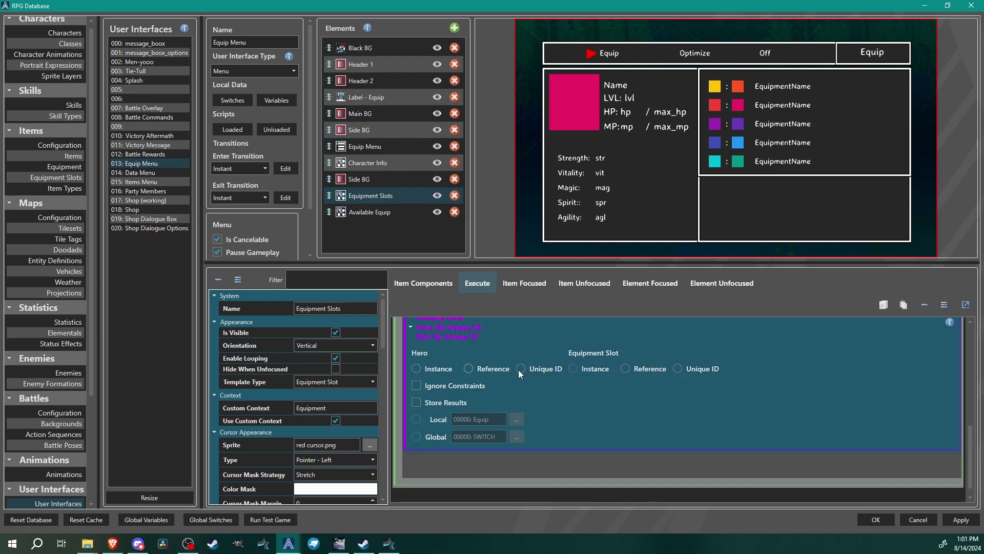
{"action": "left_click", "coordinate": [522, 369]}
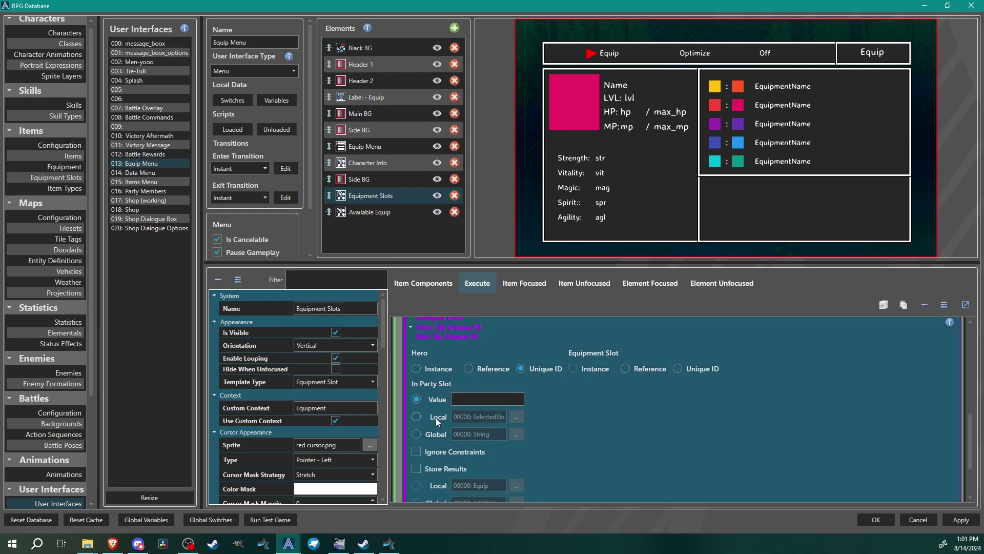
{"action": "left_click", "coordinate": [428, 434]}
{"action": "left_click", "coordinate": [517, 435]}
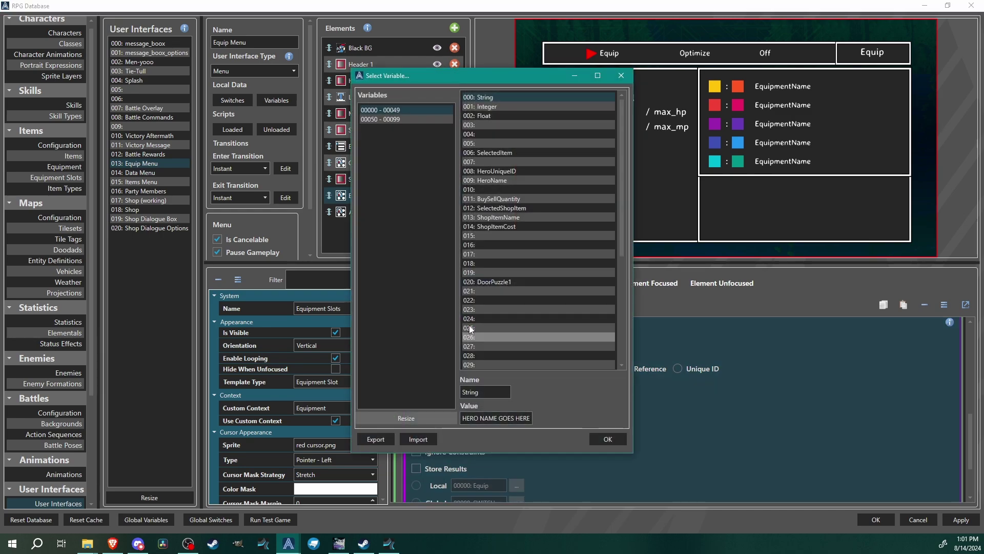
{"action": "left_click", "coordinate": [496, 171]}
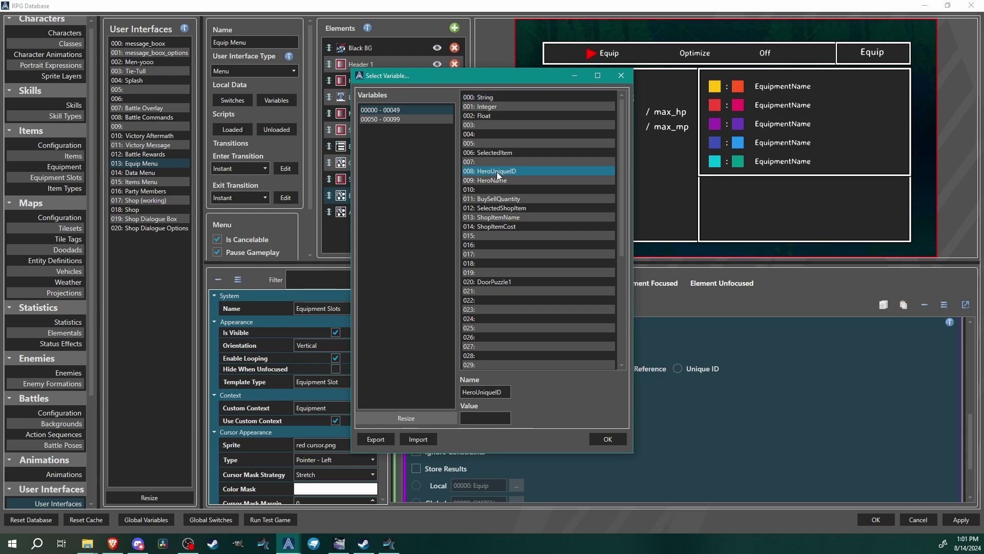
{"action": "left_click", "coordinate": [609, 438]}
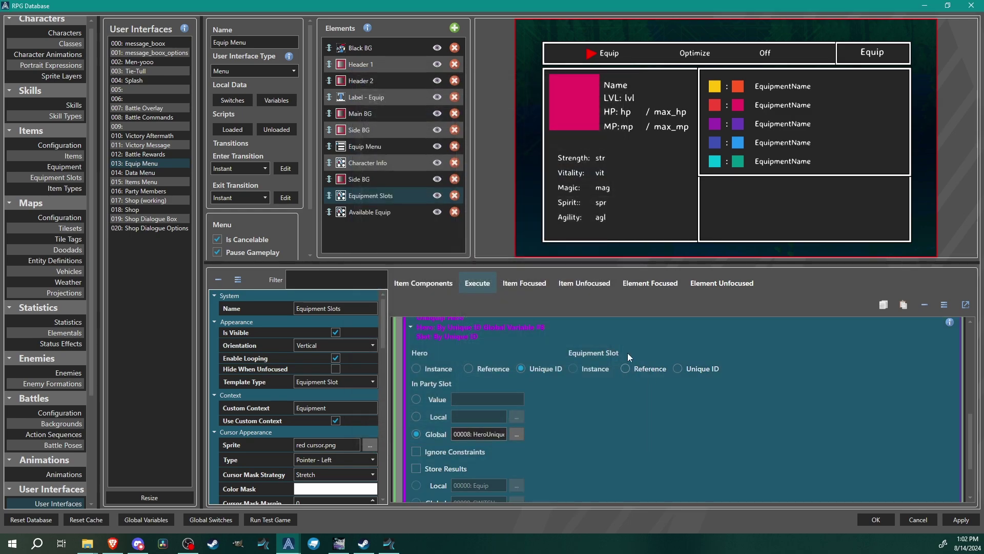
{"action": "left_click", "coordinate": [680, 369]}
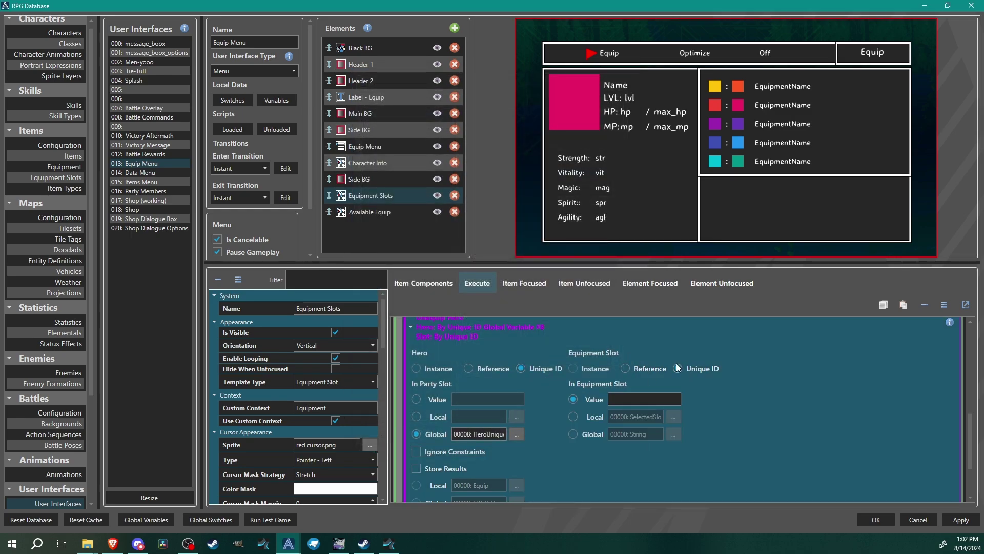
{"action": "left_click", "coordinate": [586, 416]}
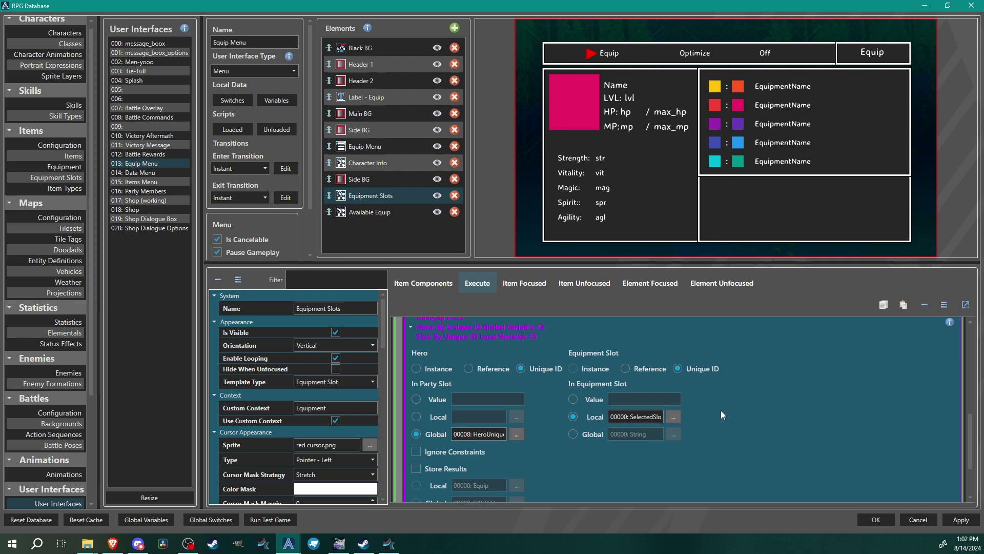
Add a Refresh User Interface Element Context command after Unequip Hero in the Else branch, targeting Available Equip
{"action": "scroll", "coordinate": [721, 412], "scroll_direction": "down", "scroll_amount": 1}
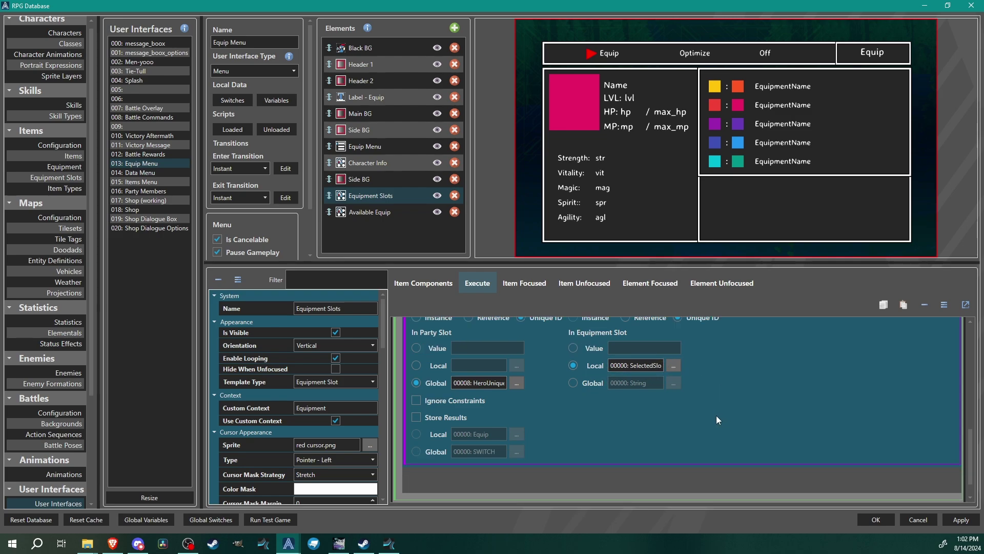
{"action": "scroll", "coordinate": [513, 461], "scroll_direction": "down", "scroll_amount": 1}
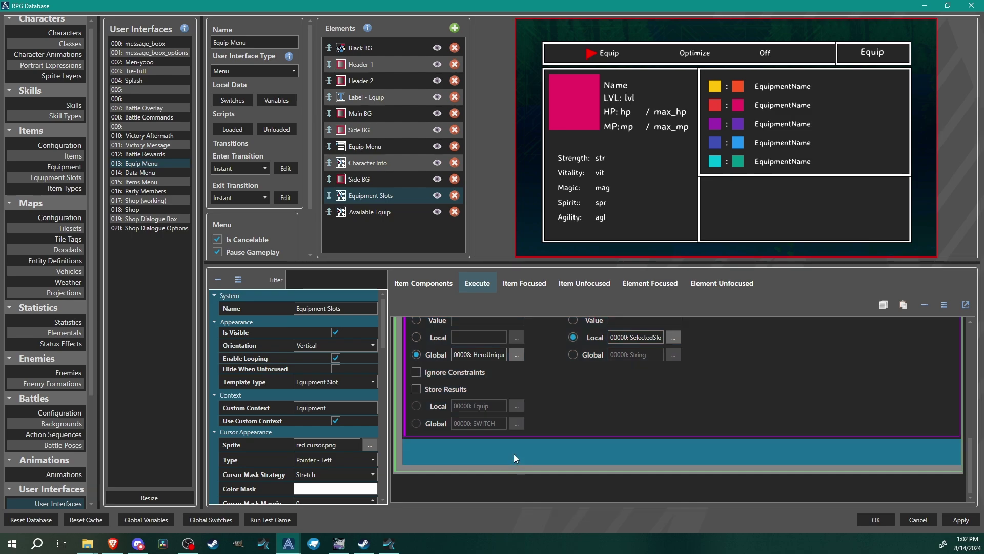
{"action": "right_click", "coordinate": [514, 454]}
{"action": "mouse_move", "coordinate": [570, 411]}
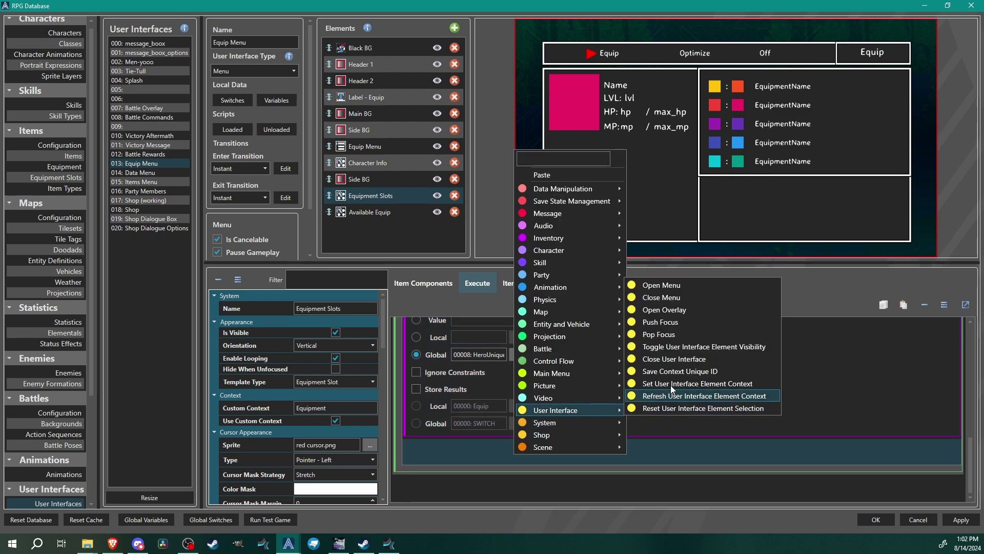
{"action": "left_click", "coordinate": [690, 399]}
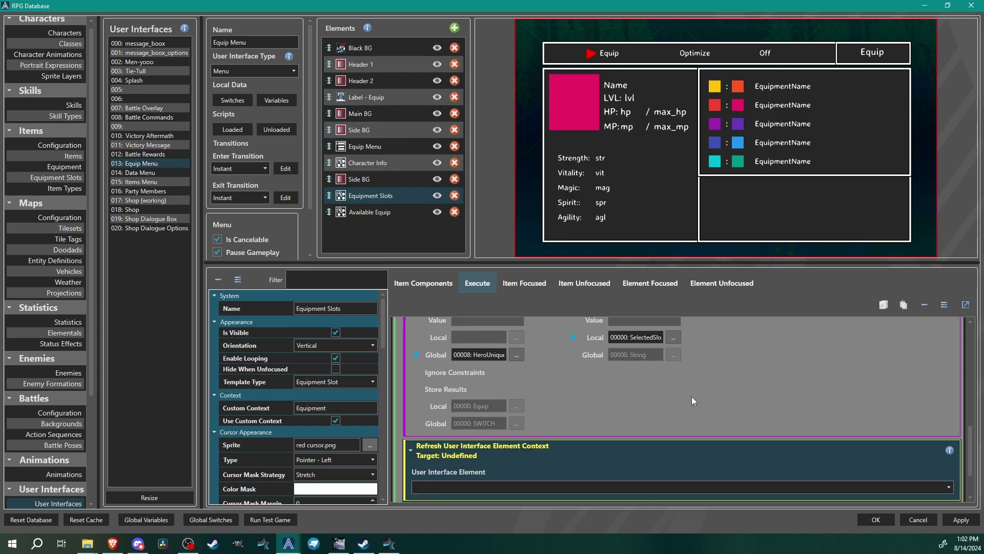
{"action": "scroll", "coordinate": [525, 435], "scroll_direction": "down", "scroll_amount": 2}
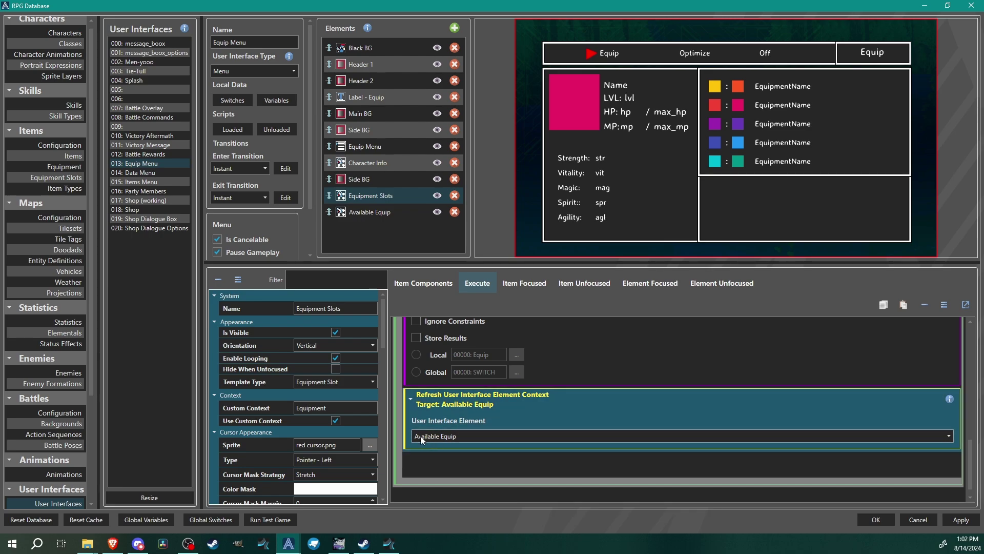
Duplicate the new Refresh User Interface Element Context command below itself, target the copy at Equipment Slots, and collapse both commands
{"action": "right_click", "coordinate": [489, 407]}
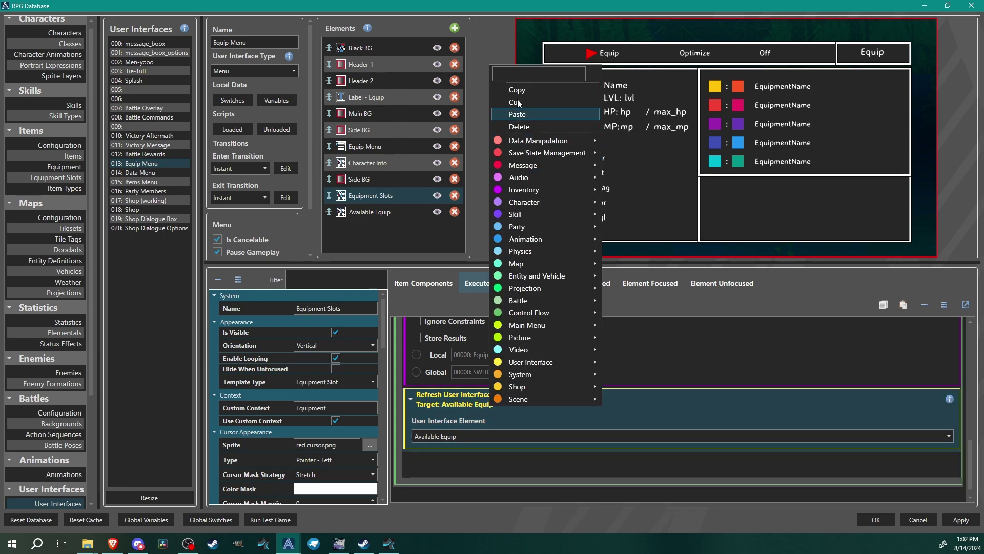
{"action": "left_click", "coordinate": [454, 474]}
{"action": "right_click", "coordinate": [487, 463]}
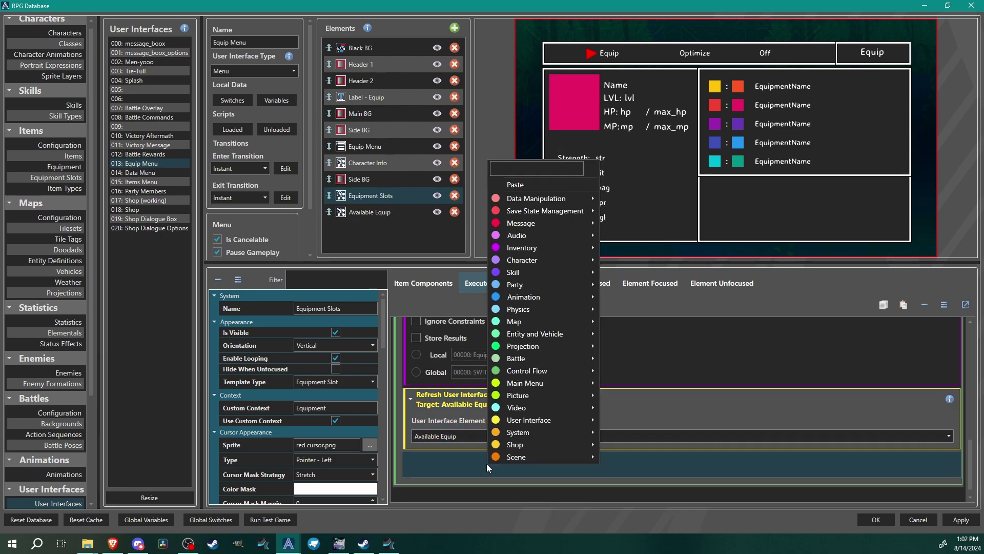
{"action": "left_click", "coordinate": [516, 185]}
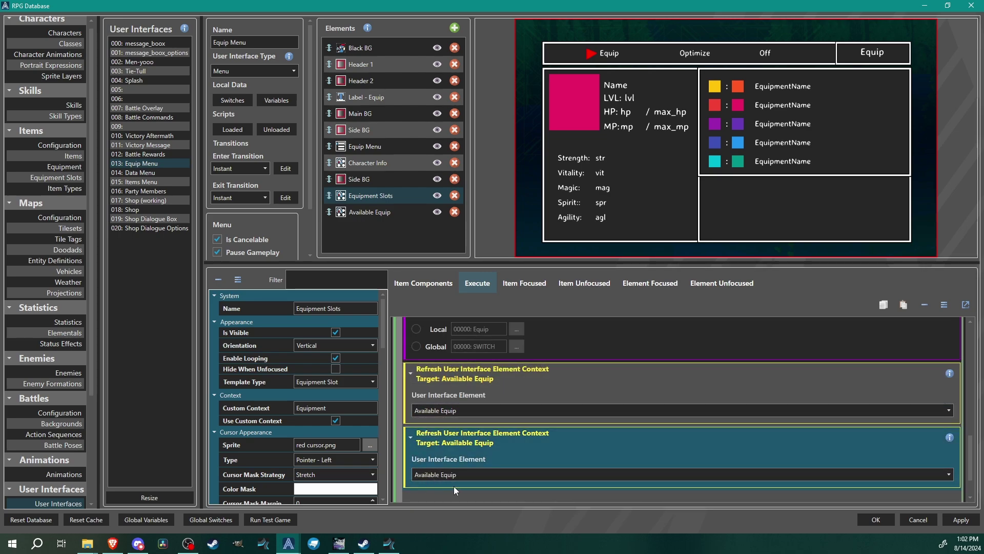
{"action": "left_click", "coordinate": [480, 475]}
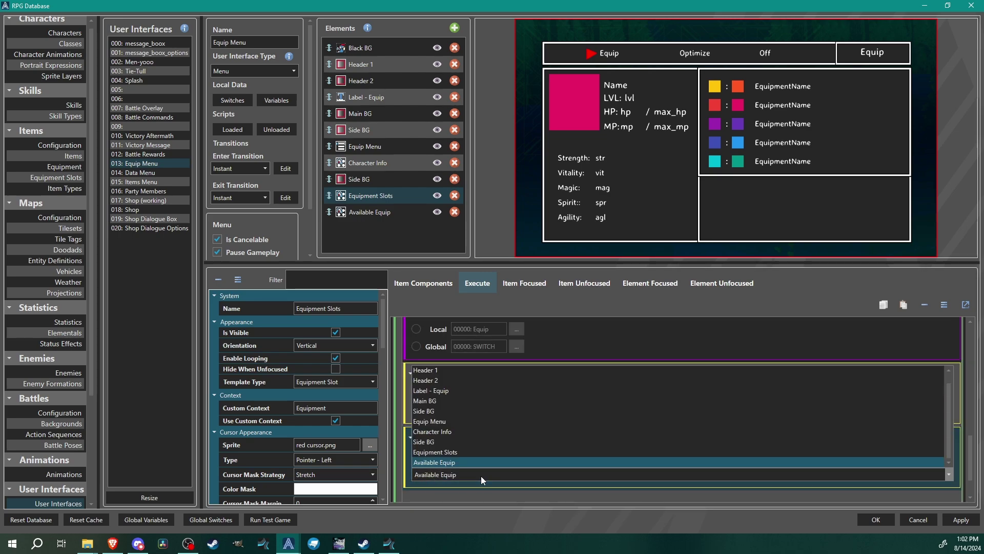
{"action": "left_click", "coordinate": [445, 452]}
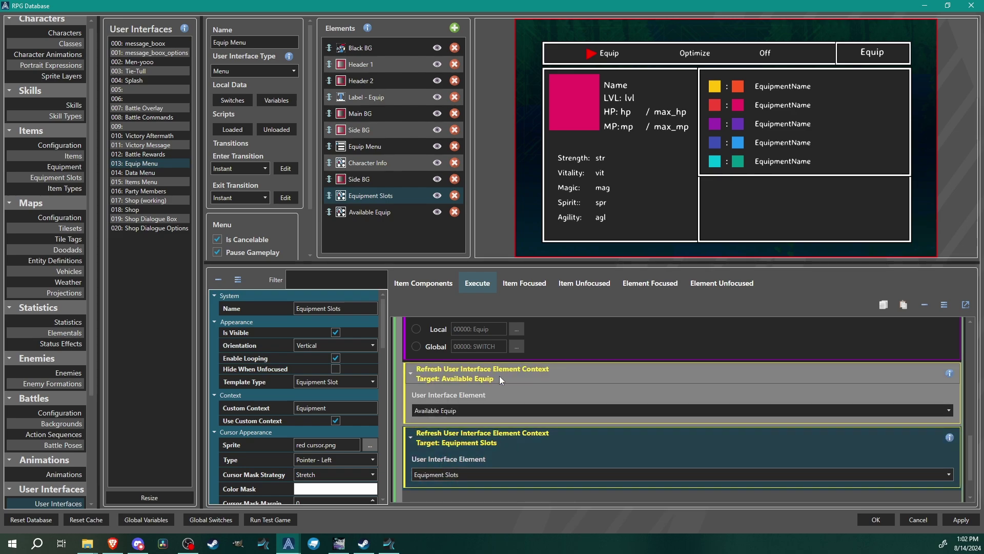
{"action": "left_click", "coordinate": [498, 377]}
{"action": "left_click", "coordinate": [479, 405]}
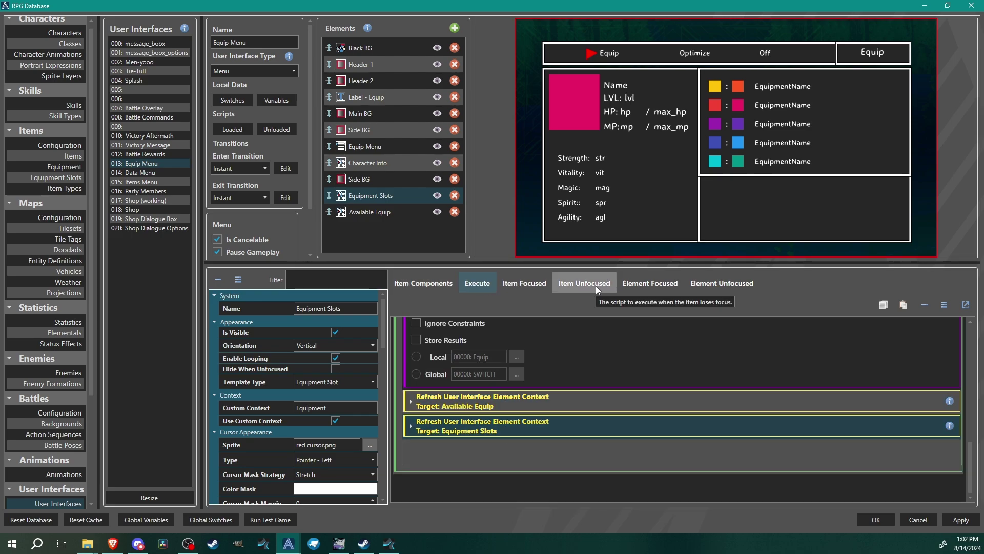
Review the visibility toggle and context refresh commands in the Equipment Slots element's Element Focused script
{"action": "left_click", "coordinate": [651, 283]}
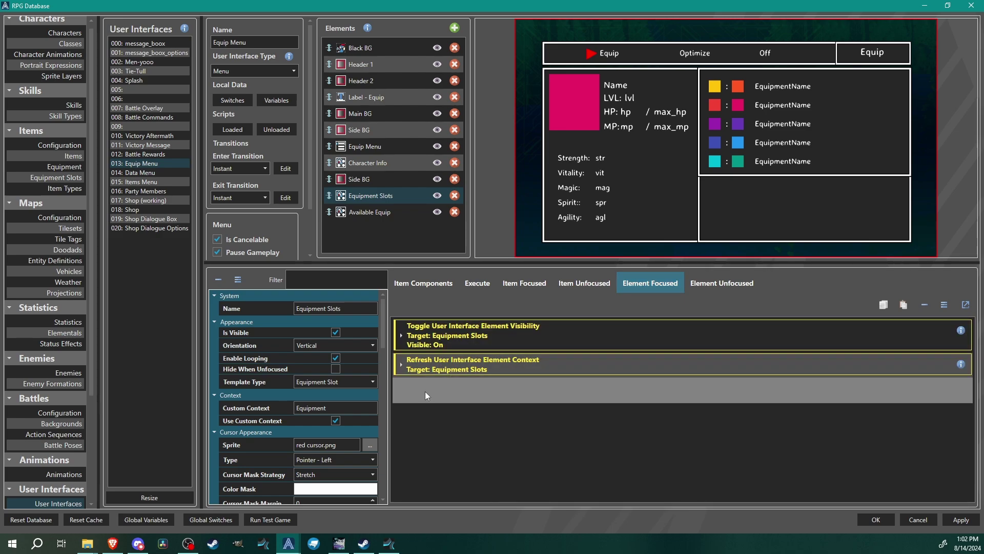
{"action": "left_click", "coordinate": [475, 338]}
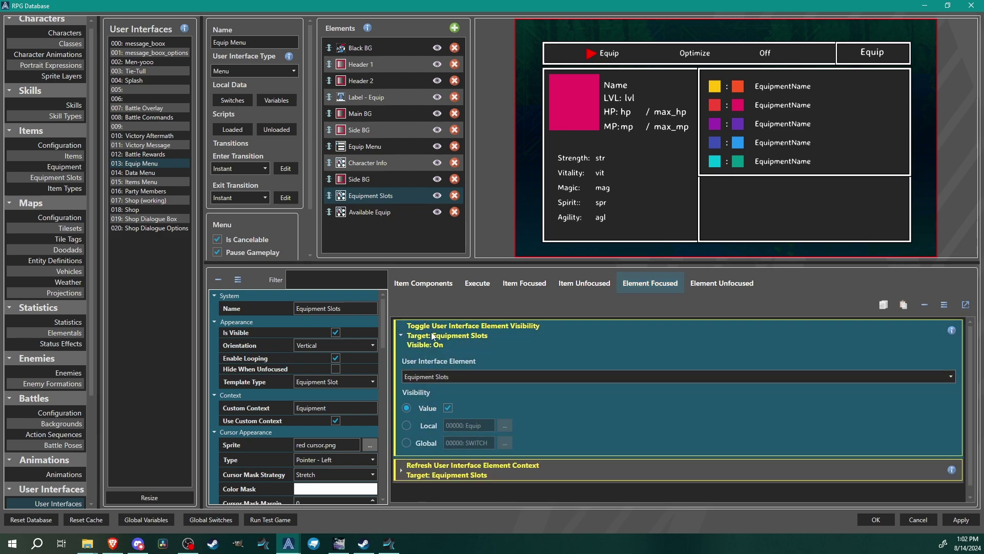
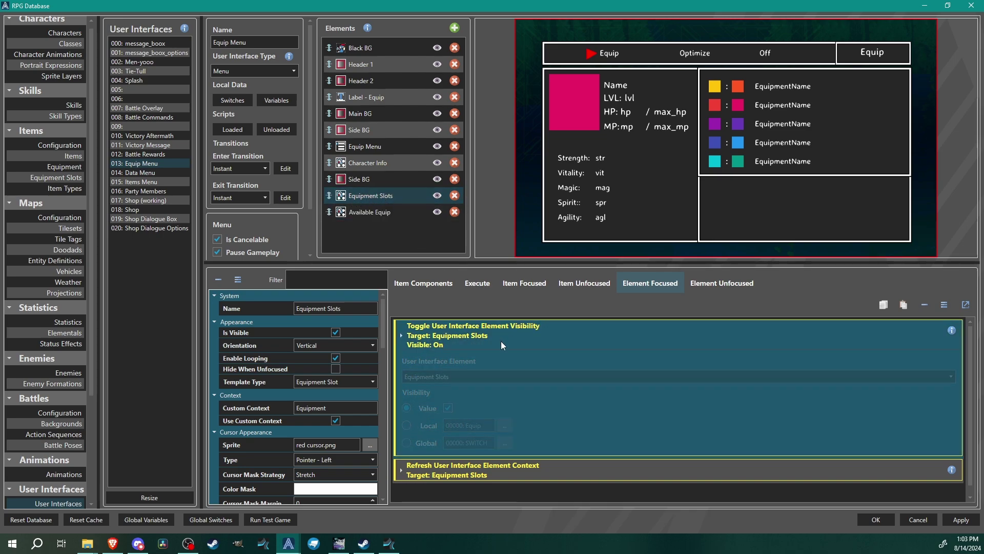
{"action": "left_click", "coordinate": [500, 341]}
{"action": "left_click", "coordinate": [494, 369]}
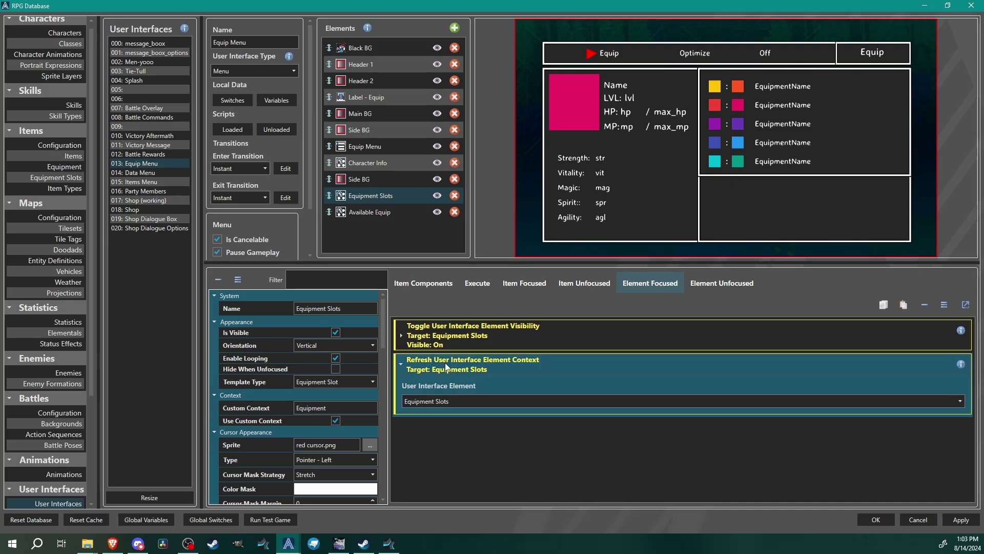
{"action": "left_click", "coordinate": [445, 362]}
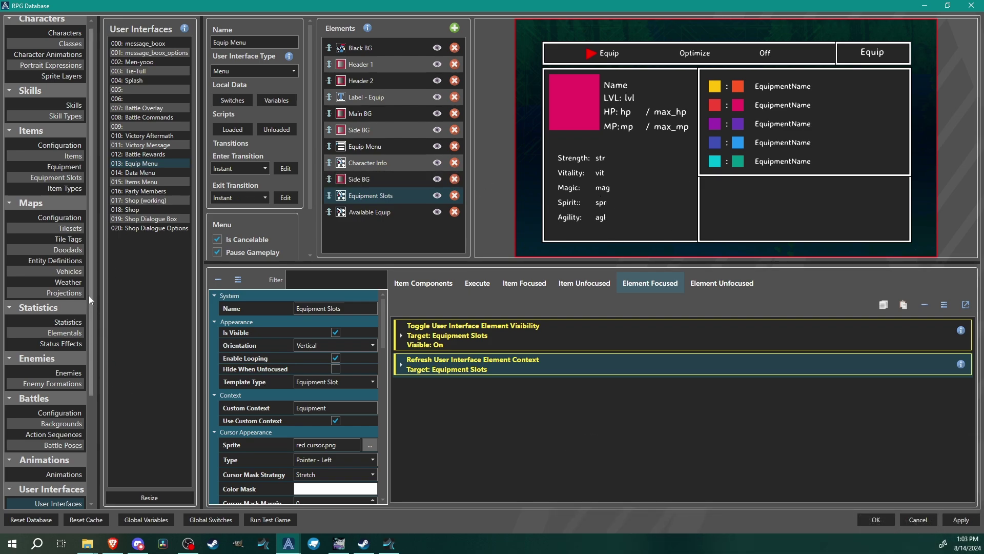
Name the first three equipment slots in the database Weapon, Helm and Arm
{"action": "scroll", "coordinate": [93, 114], "scroll_direction": "up", "scroll_amount": 1}
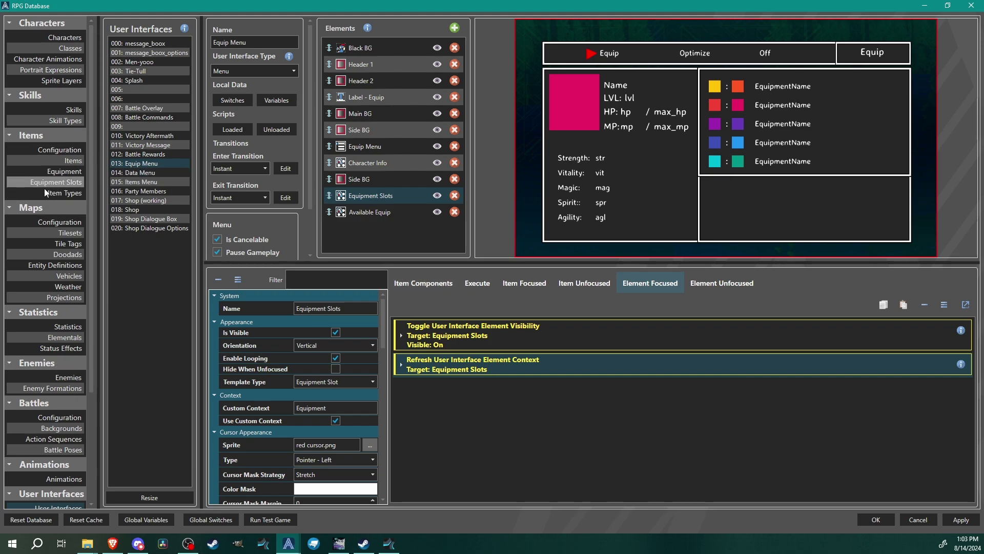
{"action": "left_click", "coordinate": [56, 183]}
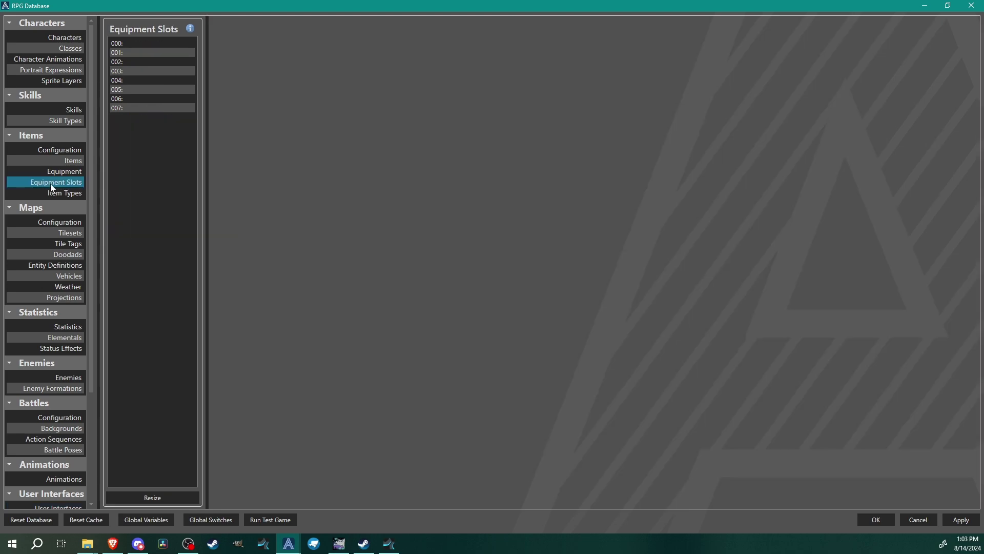
{"action": "left_click", "coordinate": [135, 45]}
{"action": "left_click", "coordinate": [345, 62]}
{"action": "type", "text": "Wea"}
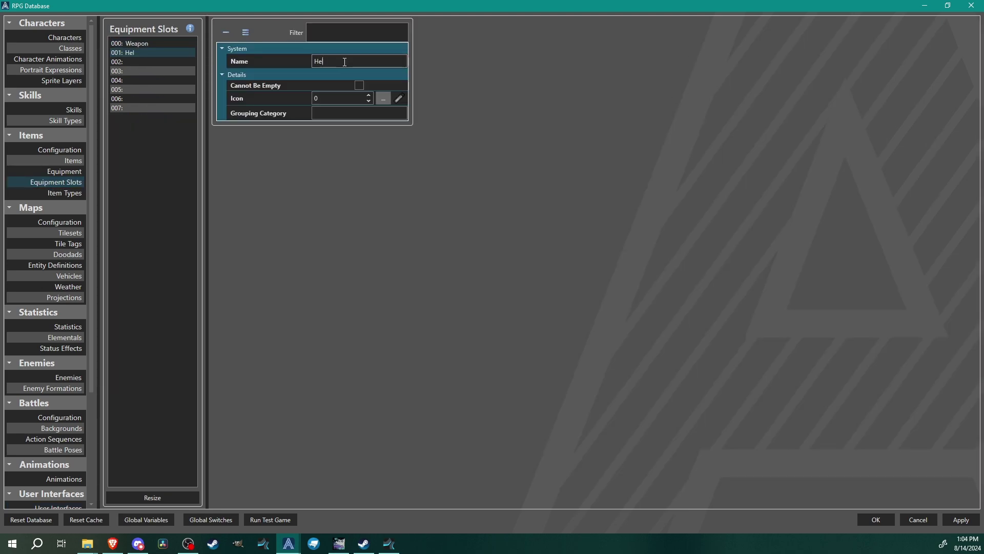
{"action": "type", "text": "lm"}
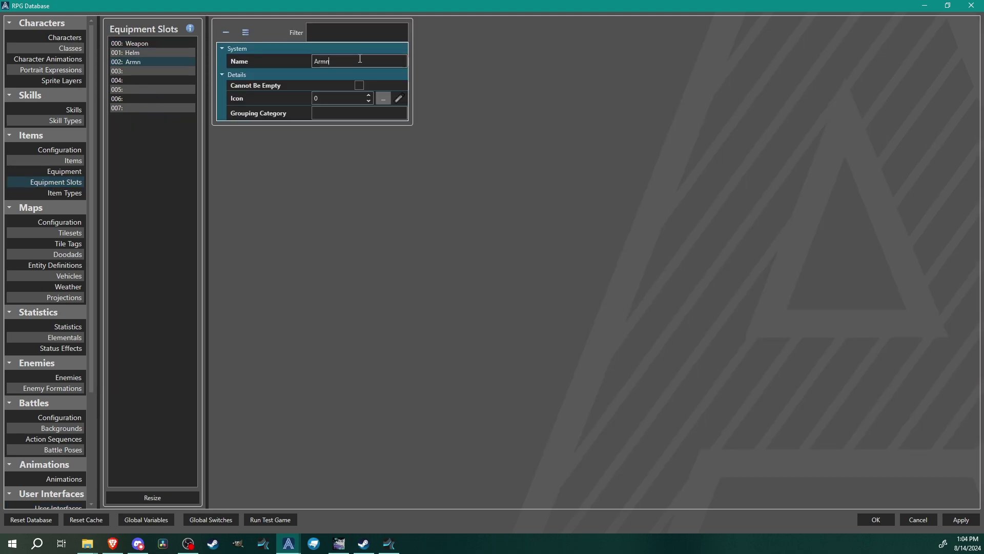
{"action": "type", "text": "m"}
Name equipment slot 003 Chest and slot 004 Accessory
{"action": "left_click", "coordinate": [134, 70]}
{"action": "left_click", "coordinate": [338, 61]}
{"action": "type", "text": "Chest"}
{"action": "left_click", "coordinate": [143, 80]}
{"action": "left_click", "coordinate": [347, 62]}
{"action": "type", "text": "Access"}
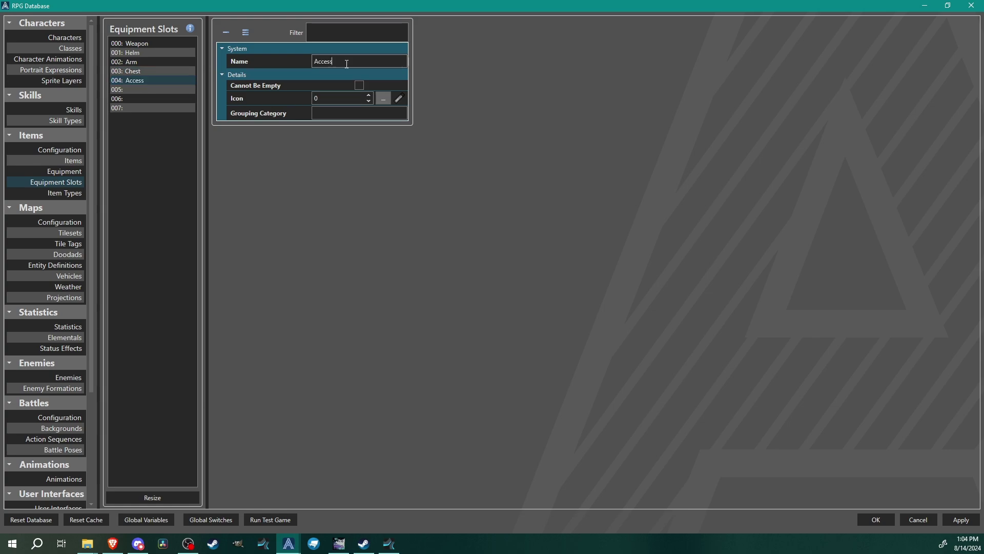
{"action": "type", "text": "ory"}
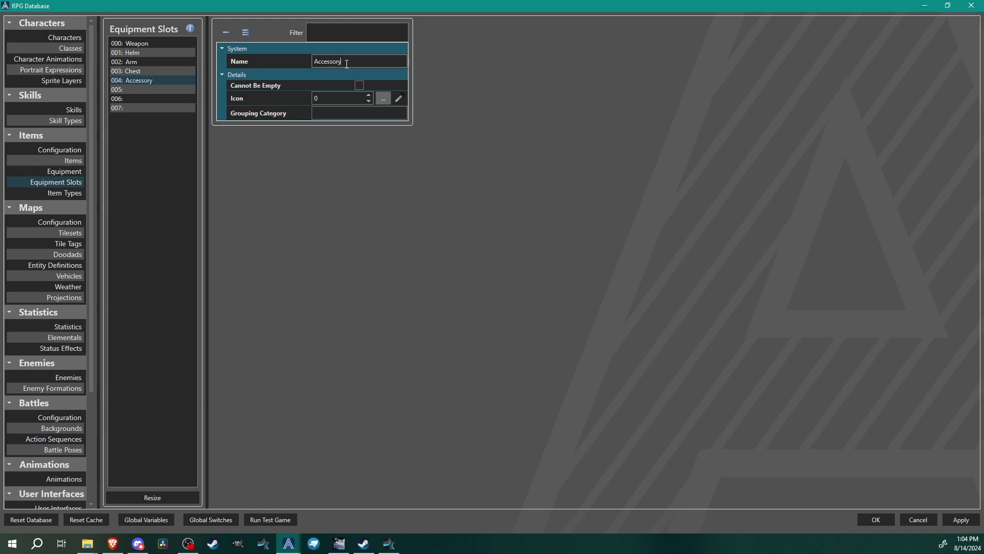
{"action": "left_click", "coordinate": [382, 98]}
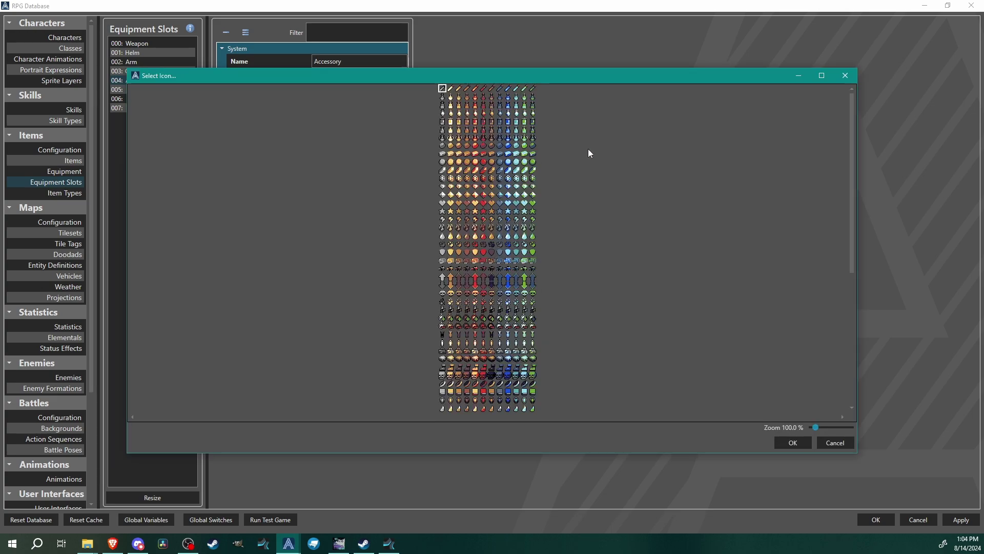
{"action": "scroll", "coordinate": [826, 428], "scroll_direction": "up", "scroll_amount": 5}
{"action": "left_click", "coordinate": [835, 443]}
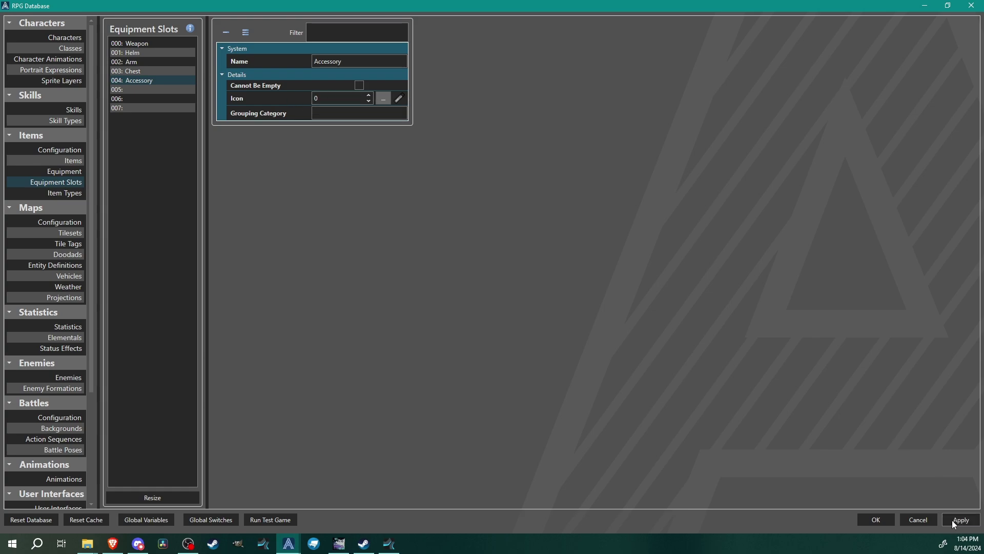
Compare the slot rows in the Equip Menu interface's preview with the database's list of equipment slots
{"action": "scroll", "coordinate": [57, 407], "scroll_direction": "down", "scroll_amount": 4}
{"action": "left_click", "coordinate": [56, 405]}
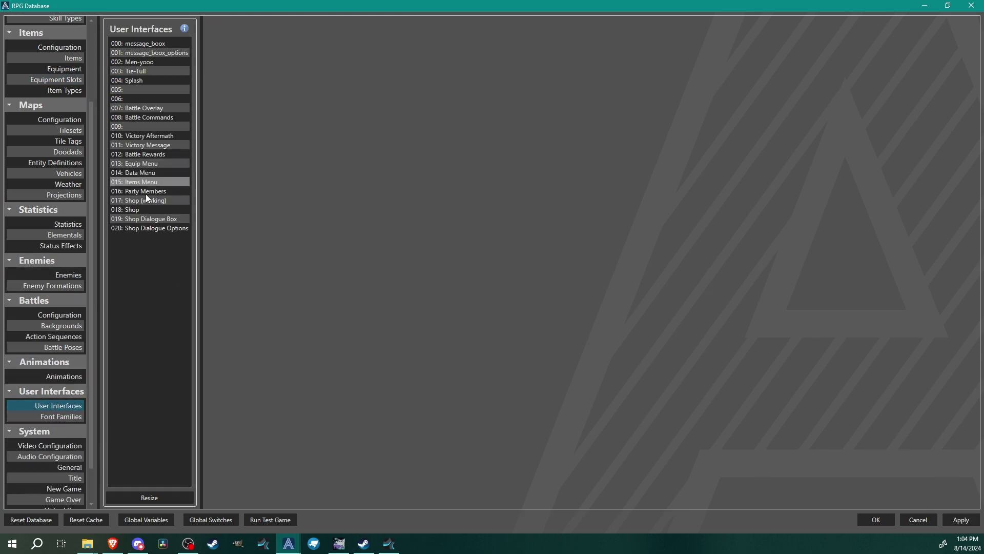
{"action": "left_click", "coordinate": [137, 163]}
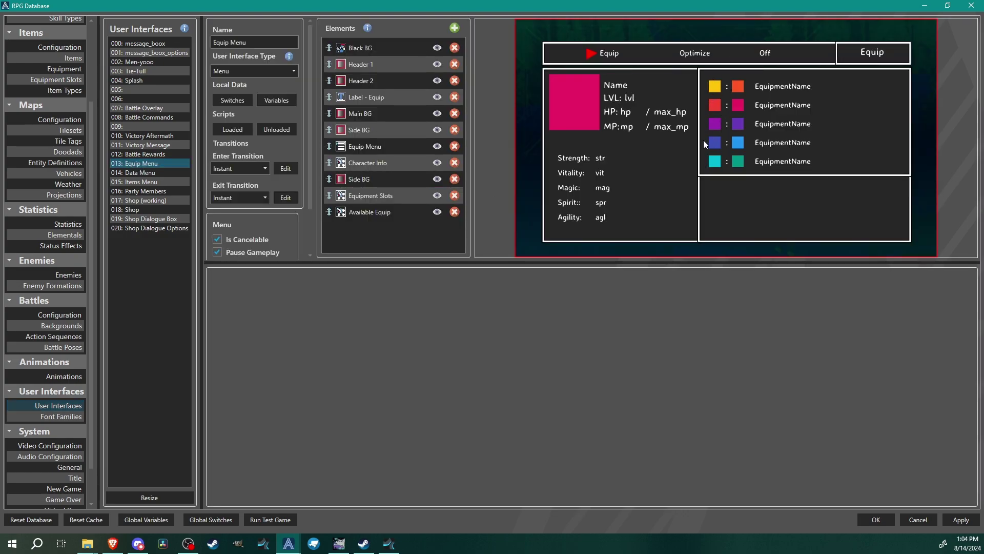
{"action": "scroll", "coordinate": [30, 162], "scroll_direction": "up", "scroll_amount": 2}
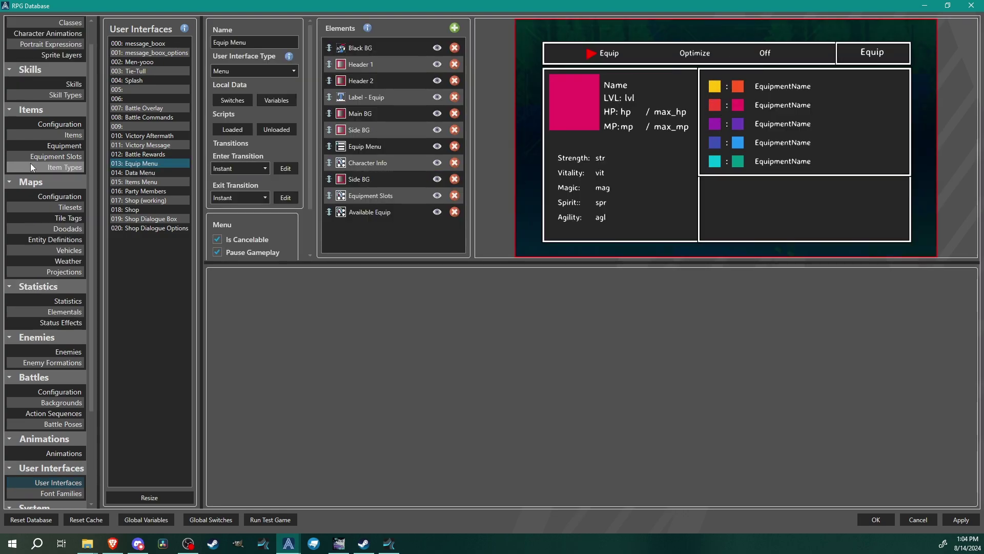
{"action": "left_click", "coordinate": [62, 156]}
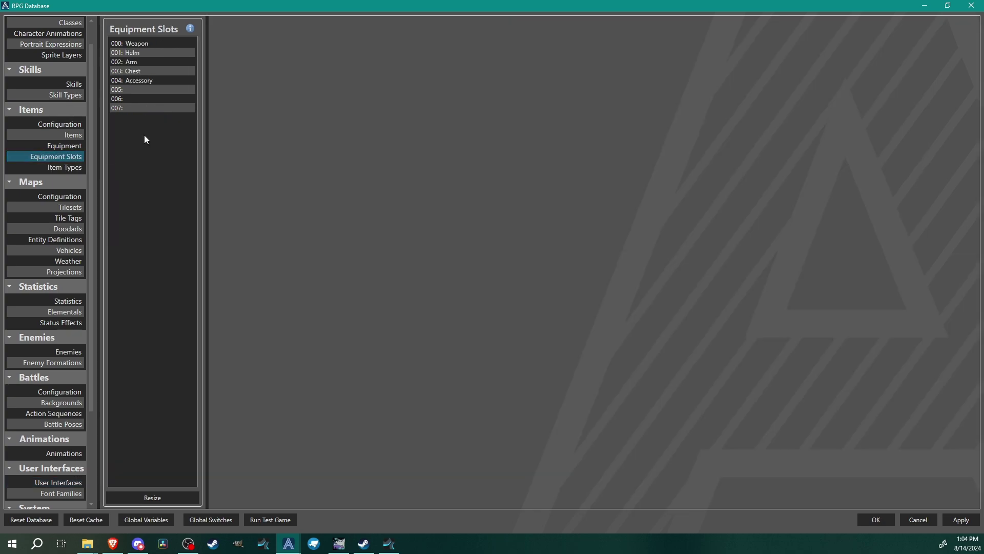
Set the icon of the Weapon equipment slot to 625 and the Helm slot to 769
{"action": "left_click", "coordinate": [143, 45]}
{"action": "double_click", "coordinate": [333, 98]}
{"action": "type", "text": "625"}
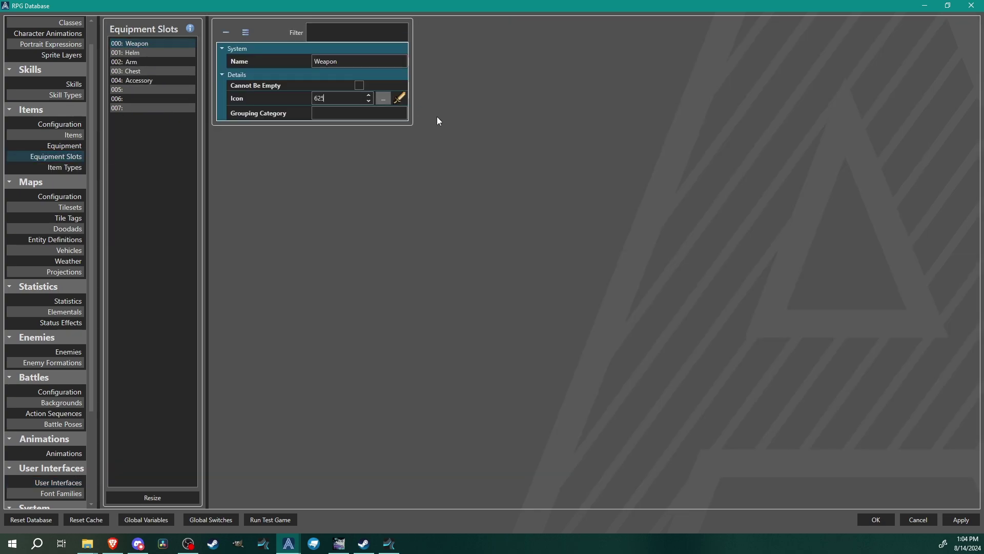
{"action": "left_click", "coordinate": [117, 53]}
{"action": "double_click", "coordinate": [356, 98]}
{"action": "type", "text": "769"}
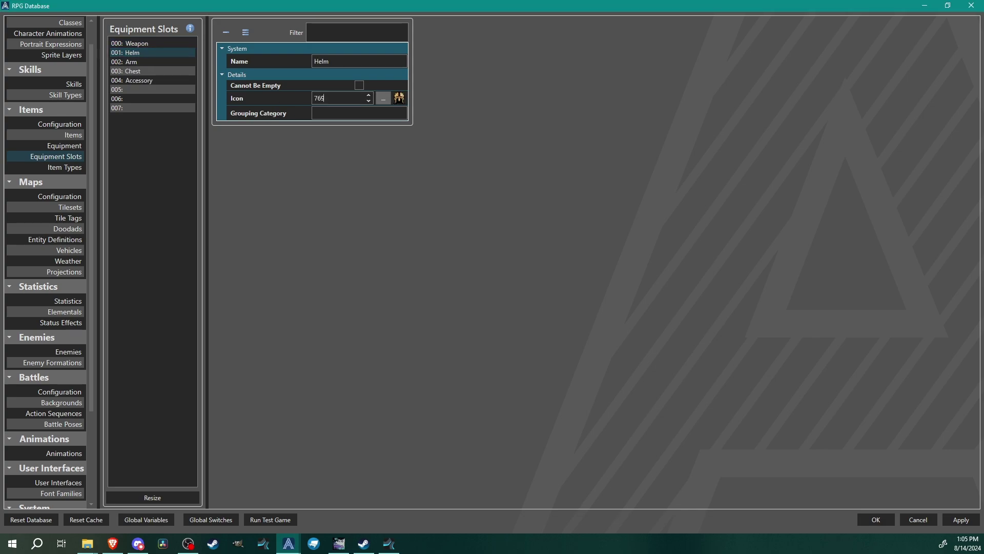
Set icons for the equipment slots following Helm, entering icon numbers 805 and 45
{"action": "key", "text": "Return"}
{"action": "double_click", "coordinate": [347, 97]}
{"action": "type", "text": "805"}
{"action": "double_click", "coordinate": [336, 97]}
{"action": "type", "text": "45"}
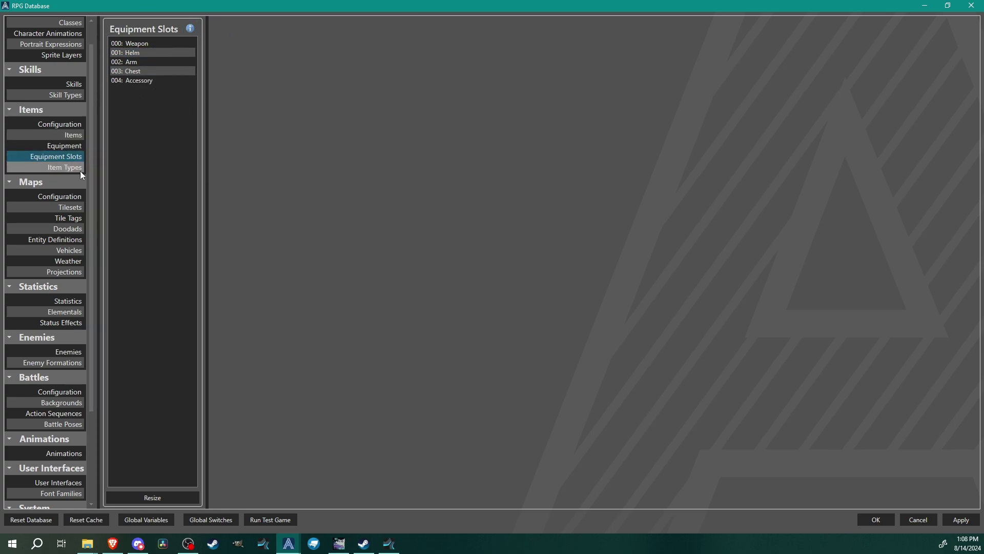
Resize the database's Item Types list to 10 entries
{"action": "left_click", "coordinate": [48, 166]}
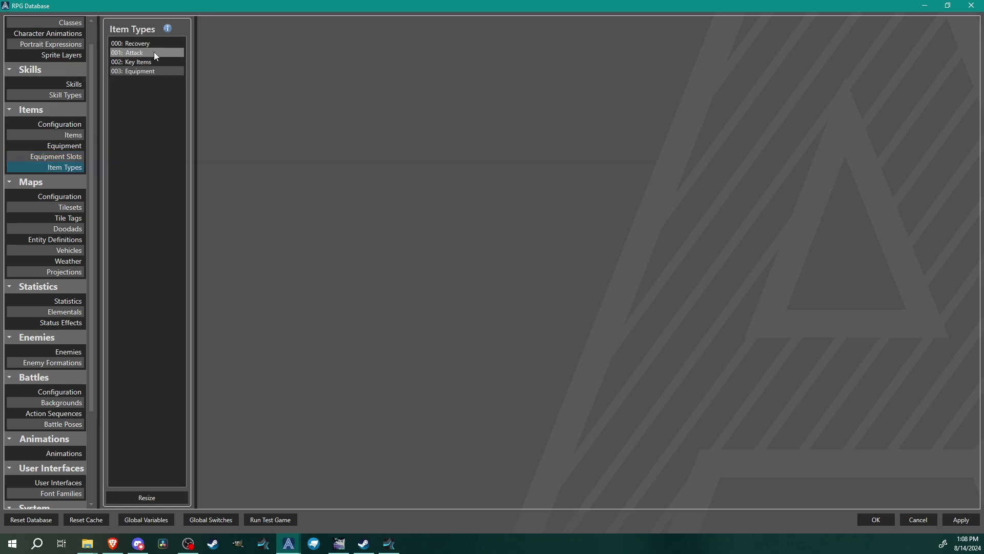
{"action": "left_click", "coordinate": [159, 496]}
{"action": "double_click", "coordinate": [472, 272]}
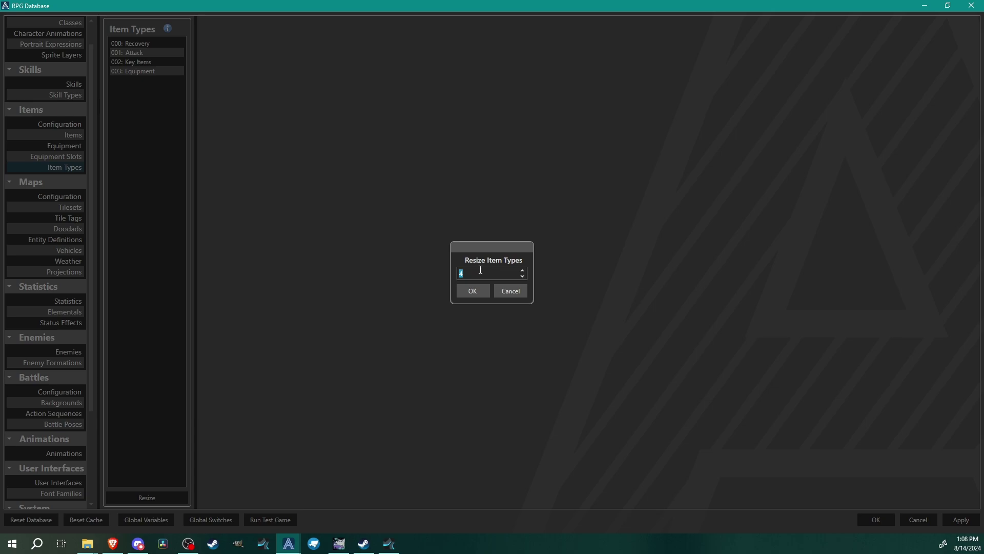
{"action": "type", "text": "10"}
{"action": "left_click", "coordinate": [474, 291]}
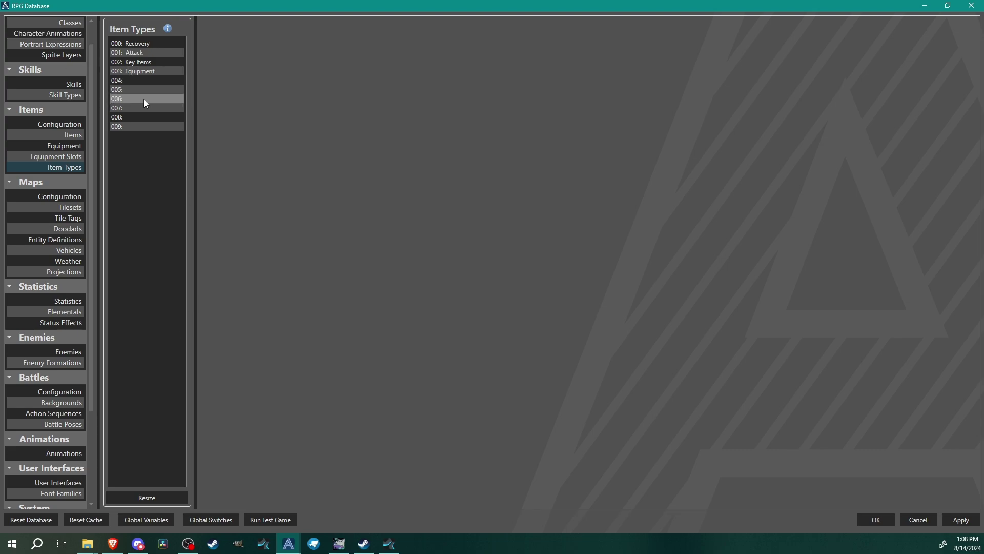
Name item type 004 Guitar
{"action": "left_click", "coordinate": [131, 81]}
{"action": "left_click", "coordinate": [380, 59]}
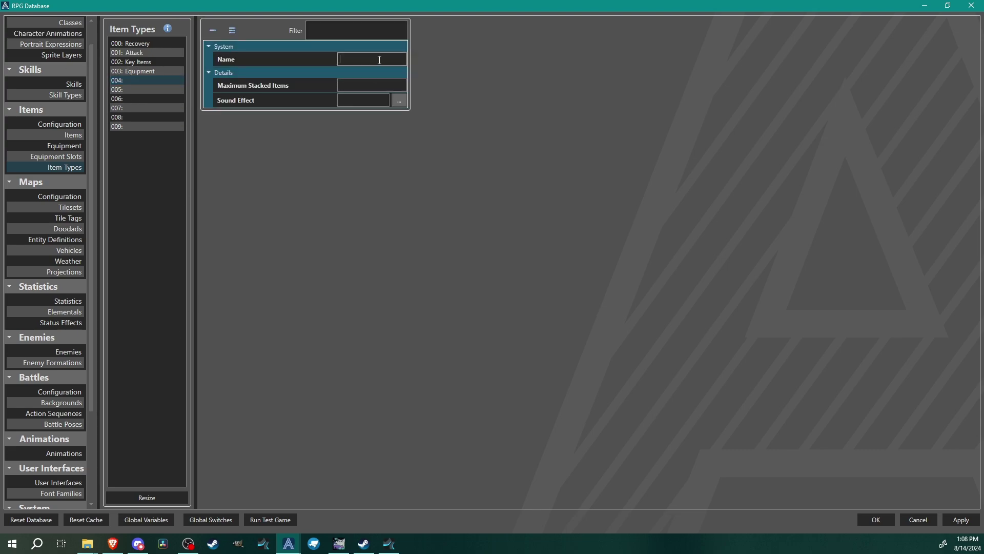
{"action": "type", "text": "Staff"}
{"action": "key", "text": "BackSpace"}
{"action": "key", "text": "BackSpace"}
{"action": "key", "text": "BackSpace"}
{"action": "type", "text": "tar"}
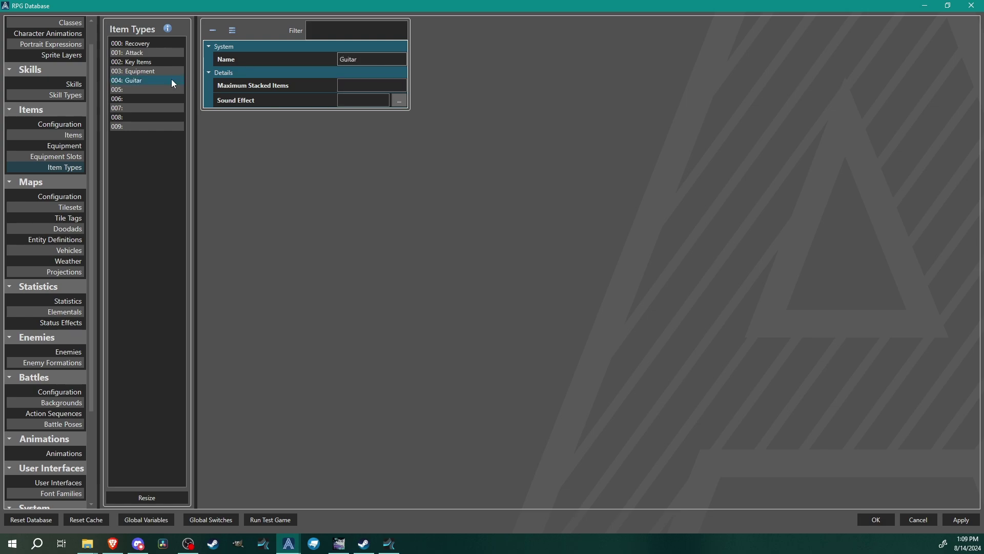
Name item types 005, 006 and 007 Staff, Knuckle and Big Staff
{"action": "left_click", "coordinate": [149, 89]}
{"action": "type", "text": "Staff"}
{"action": "left_click", "coordinate": [137, 98]}
{"action": "type", "text": "Knuckle"}
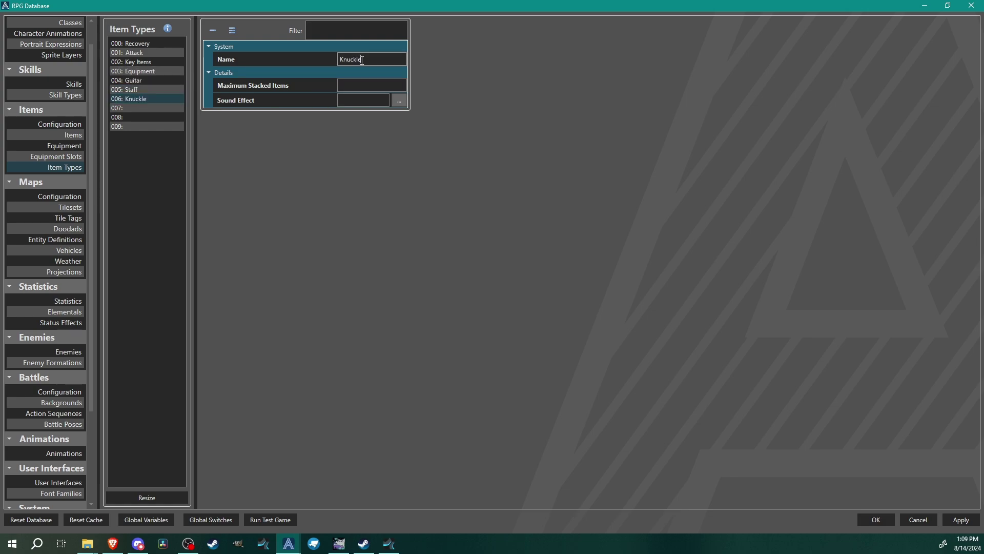
{"action": "left_click", "coordinate": [144, 108]}
{"action": "type", "text": "Big Staff"}
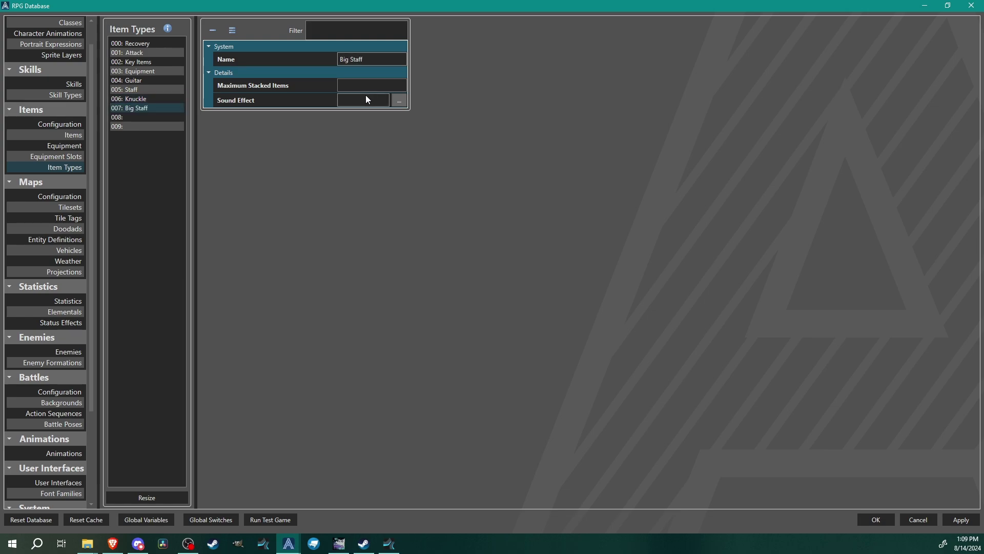
Name item type 008 Armor and item type 009 Accessory
{"action": "left_click", "coordinate": [139, 125]}
{"action": "left_click", "coordinate": [137, 117]}
{"action": "left_click", "coordinate": [398, 57]}
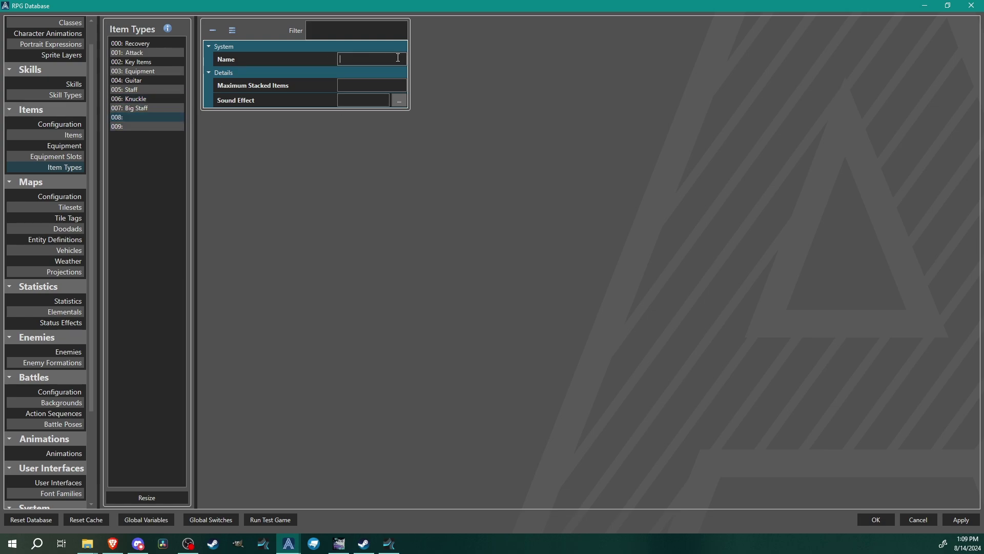
{"action": "type", "text": "Armor"}
{"action": "left_click", "coordinate": [139, 125]}
{"action": "left_click", "coordinate": [353, 58]}
{"action": "type", "text": "Acc"}
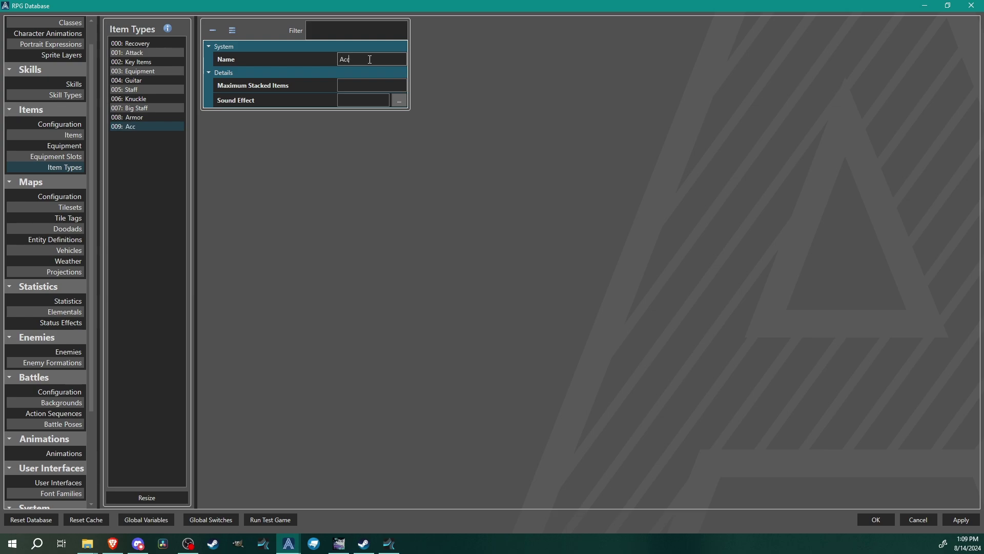
{"action": "type", "text": "essory"}
Review the weapon item types Guitar, Staff, Knuckle and Big Staff one by one
{"action": "left_click", "coordinate": [139, 79]}
{"action": "left_click", "coordinate": [146, 89]}
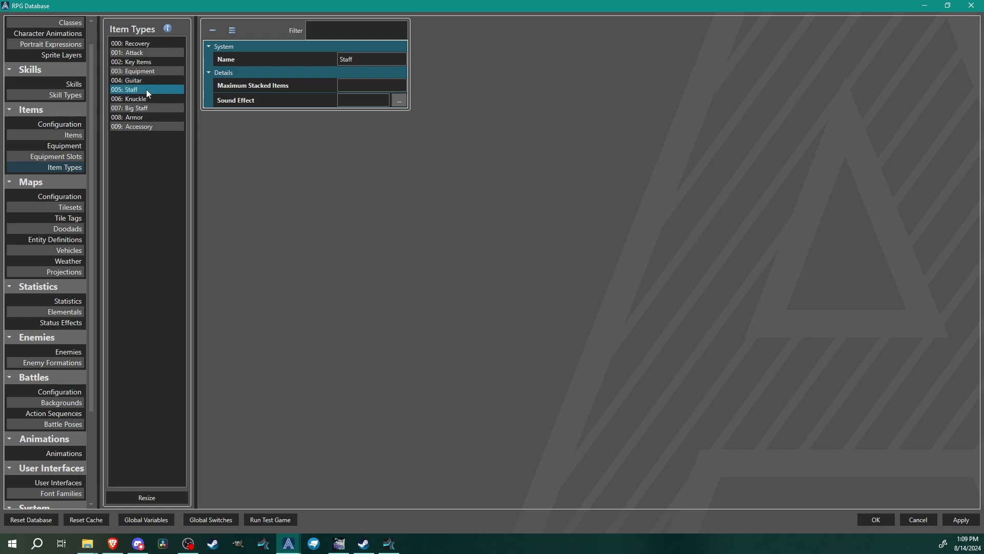
{"action": "left_click", "coordinate": [151, 108]}
{"action": "left_click", "coordinate": [150, 100]}
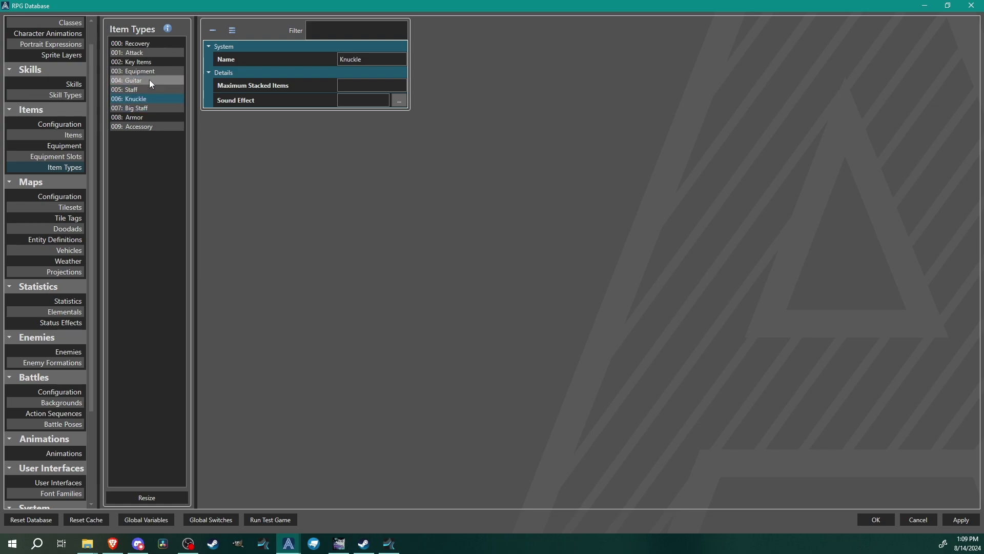
{"action": "left_click", "coordinate": [143, 88]}
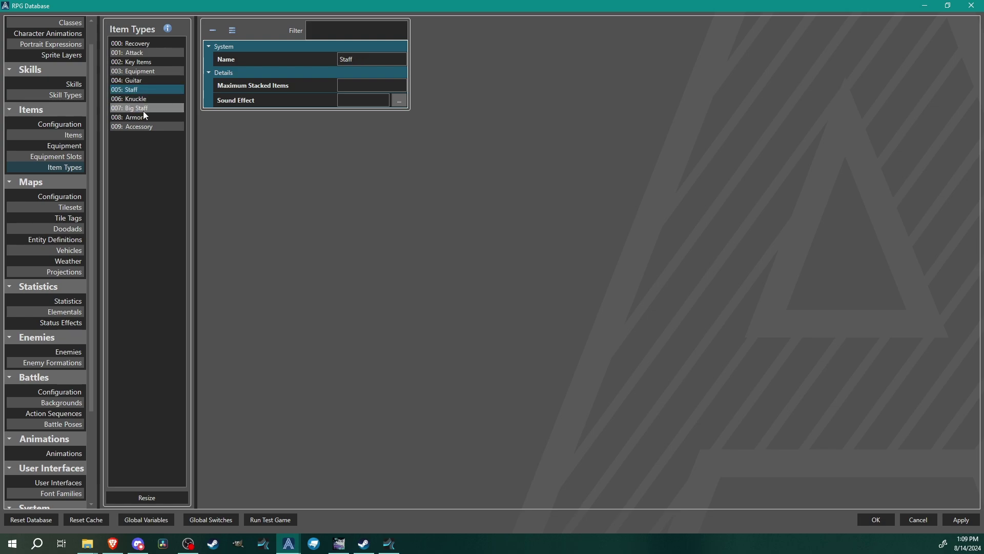
{"action": "left_click", "coordinate": [139, 99]}
{"action": "left_click", "coordinate": [143, 108]}
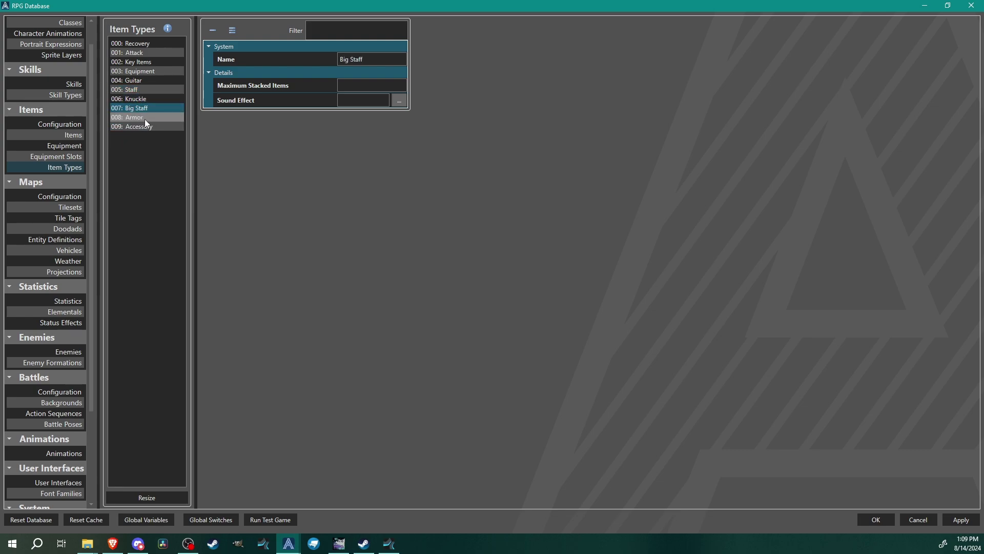
{"action": "left_click", "coordinate": [137, 80]}
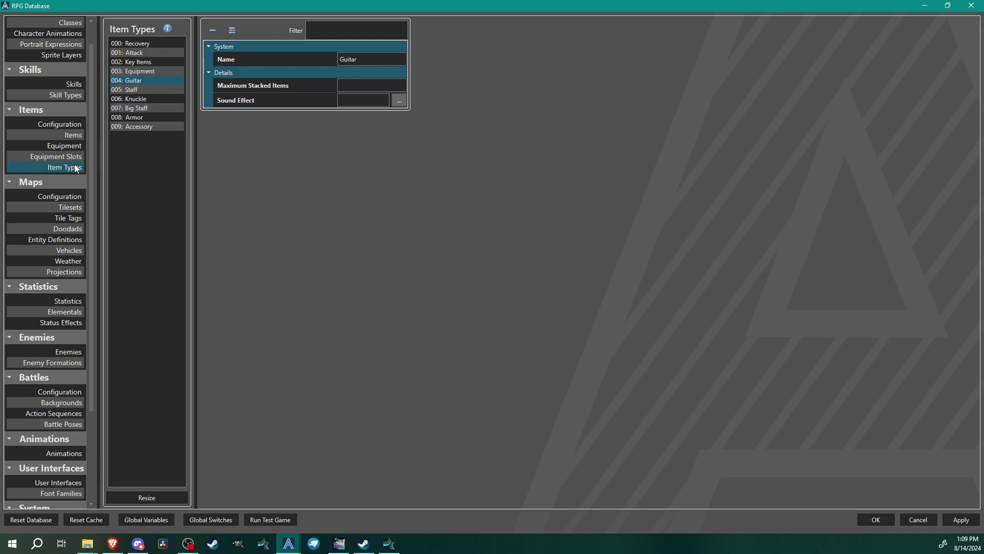
Name the first two entries in the Equipment list Cheap Guitar and Nice Guitar
{"action": "left_click", "coordinate": [64, 163]}
{"action": "left_click", "coordinate": [65, 145]}
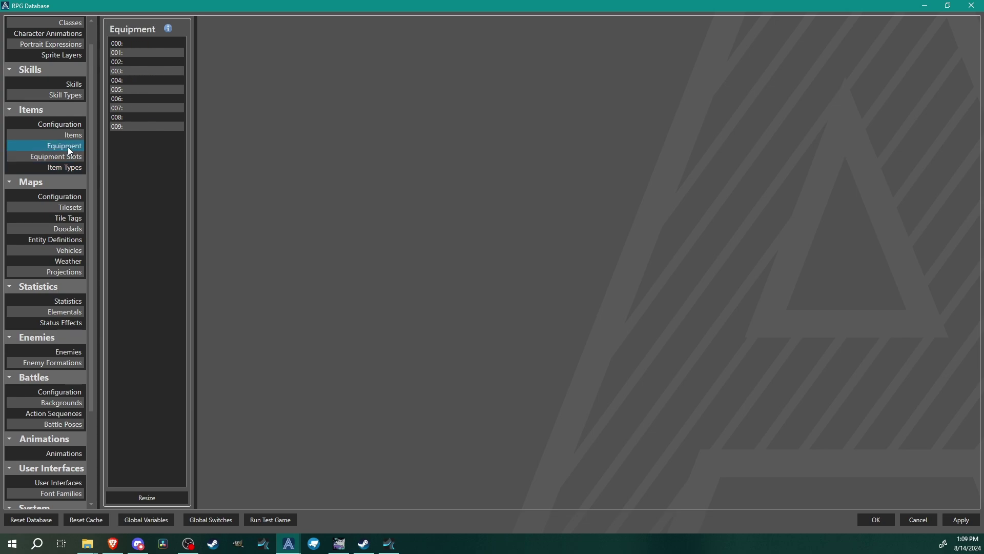
{"action": "left_click", "coordinate": [144, 43]}
{"action": "left_click", "coordinate": [339, 59]}
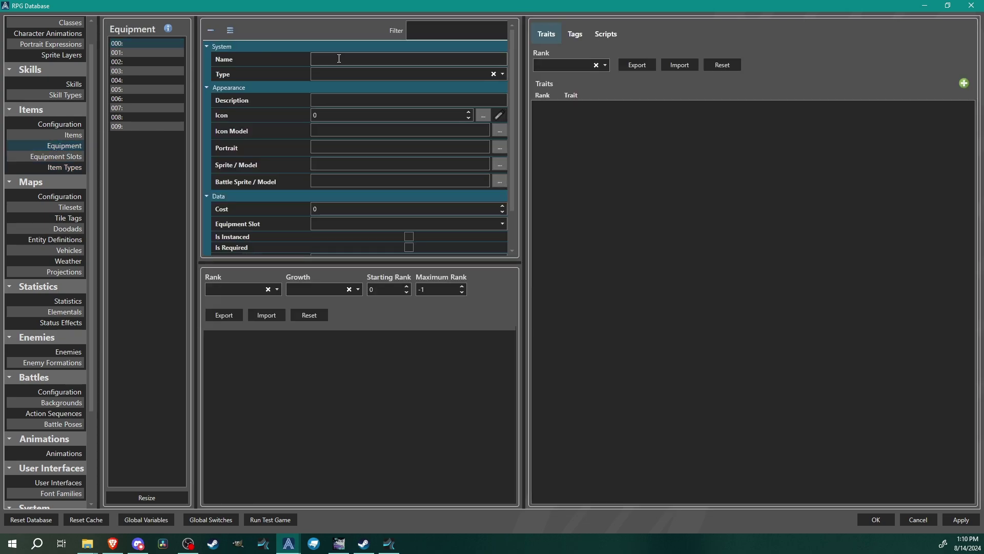
{"action": "type", "text": "Cheap Guitar"}
{"action": "key", "text": "Return"}
{"action": "type", "text": "Nice"}
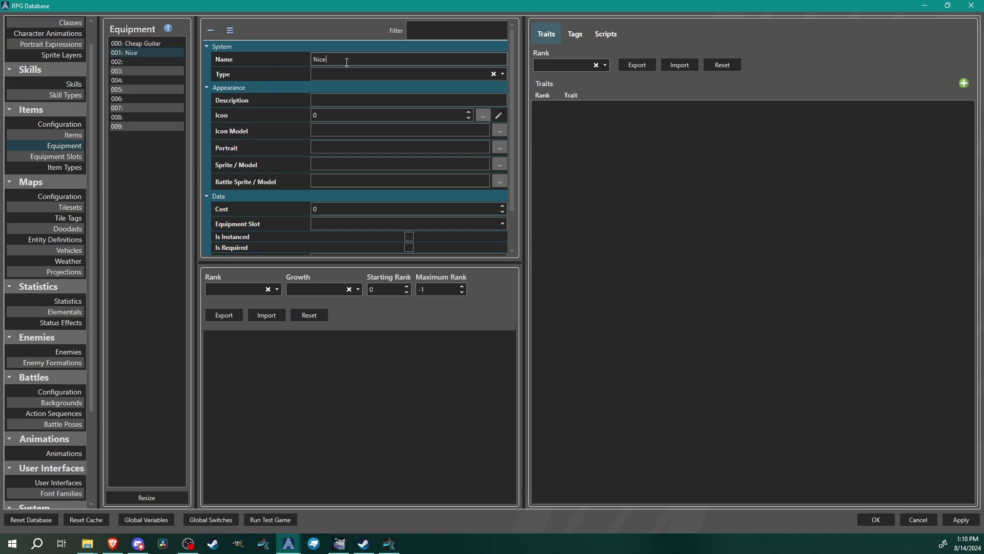
{"action": "type", "text": " Guitar"}
{"action": "key", "text": "Return"}
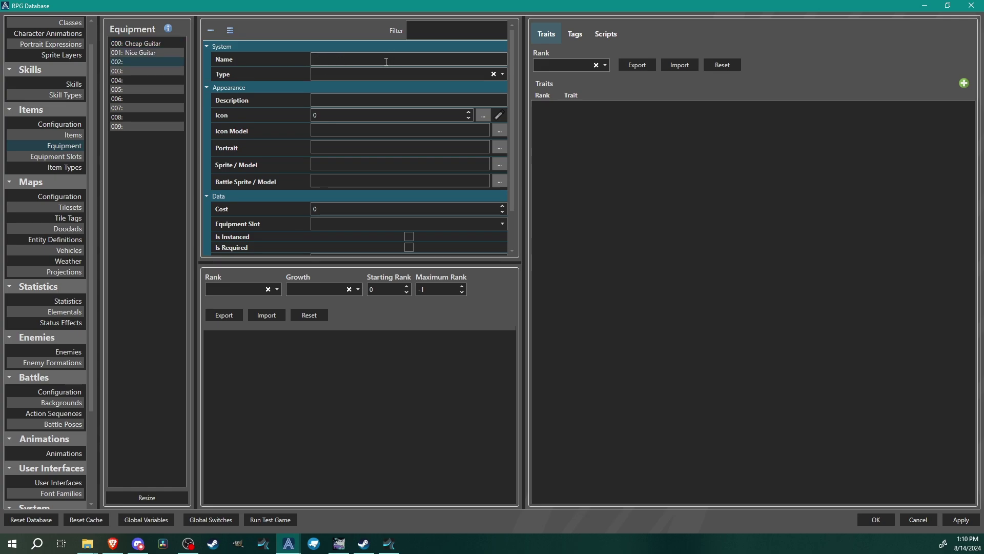
Name equipment entries 002, 003 and 004 Staff, Dog Knuckle and Guppy Staff
{"action": "type", "text": "Star"}
{"action": "key", "text": "Return"}
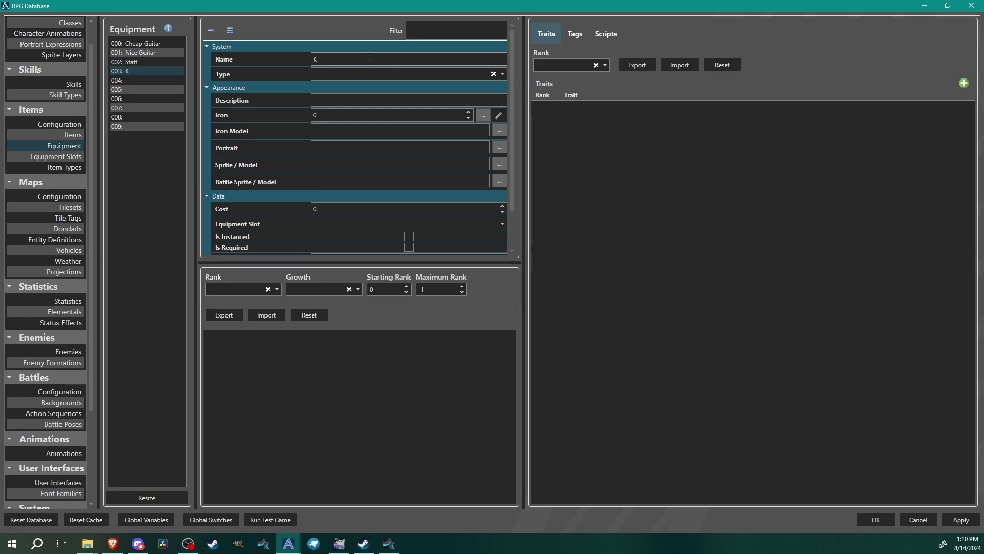
{"action": "type", "text": "og Knuckle"}
{"action": "key", "text": "Return"}
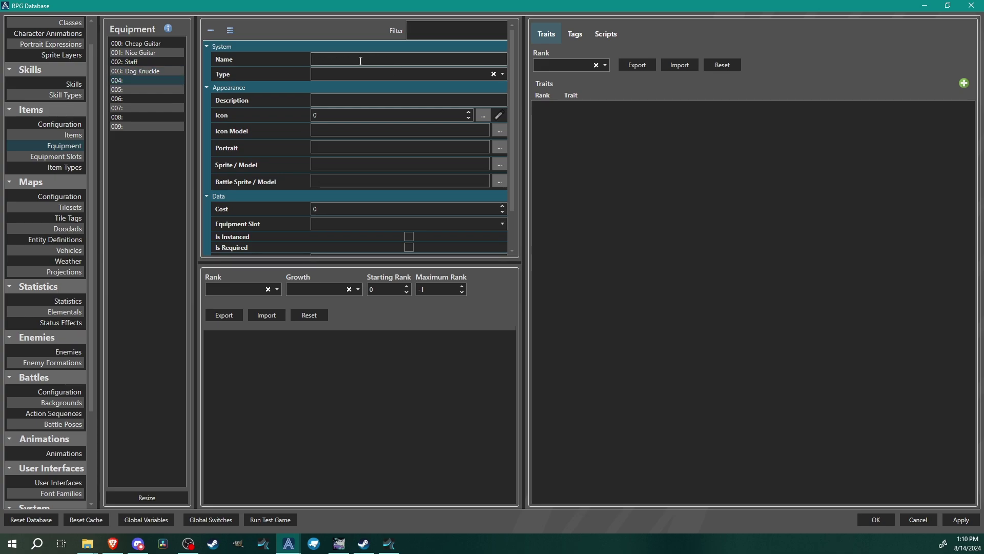
{"action": "type", "text": "Big S"}
{"action": "key", "text": "BackSpace"}
{"action": "type", "text": "Guppy Staff"}
Name equipment entries 005 to 008 Leather Helm, Leather Plate, Leather Arm and Charm
{"action": "left_click", "coordinate": [149, 89]}
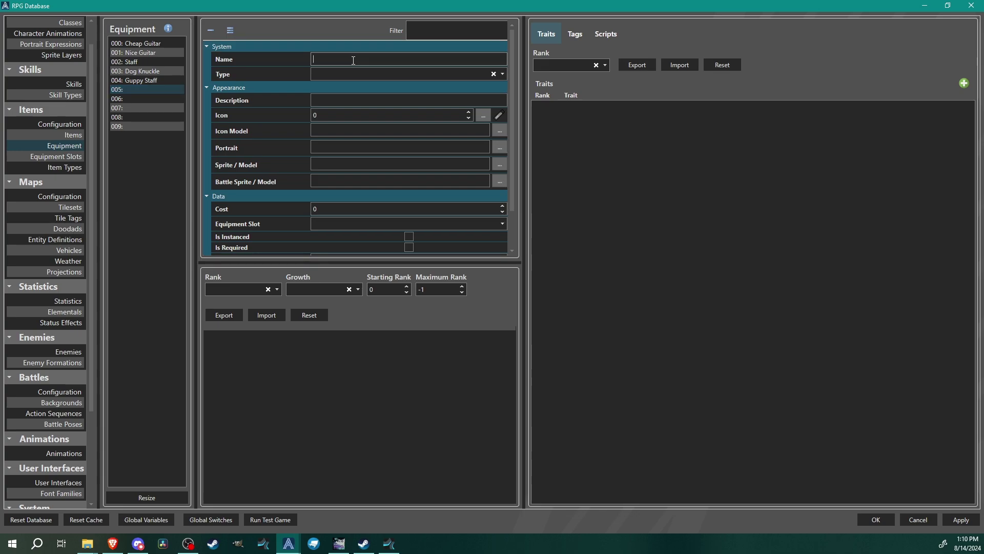
{"action": "type", "text": "Leather Helm"}
{"action": "left_click", "coordinate": [128, 98]}
{"action": "type", "text": "Leather"}
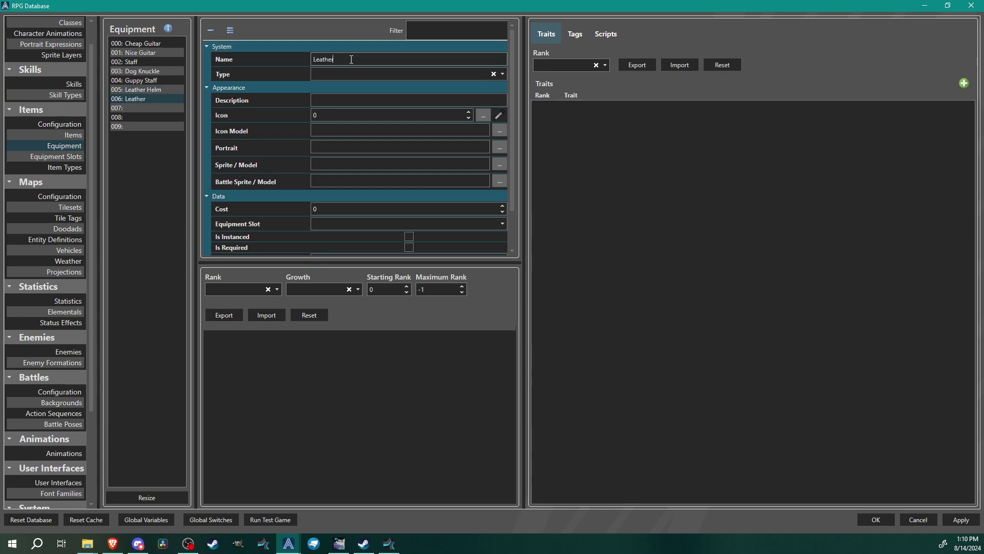
{"action": "type", "text": " Plate"}
{"action": "left_click", "coordinate": [154, 107]}
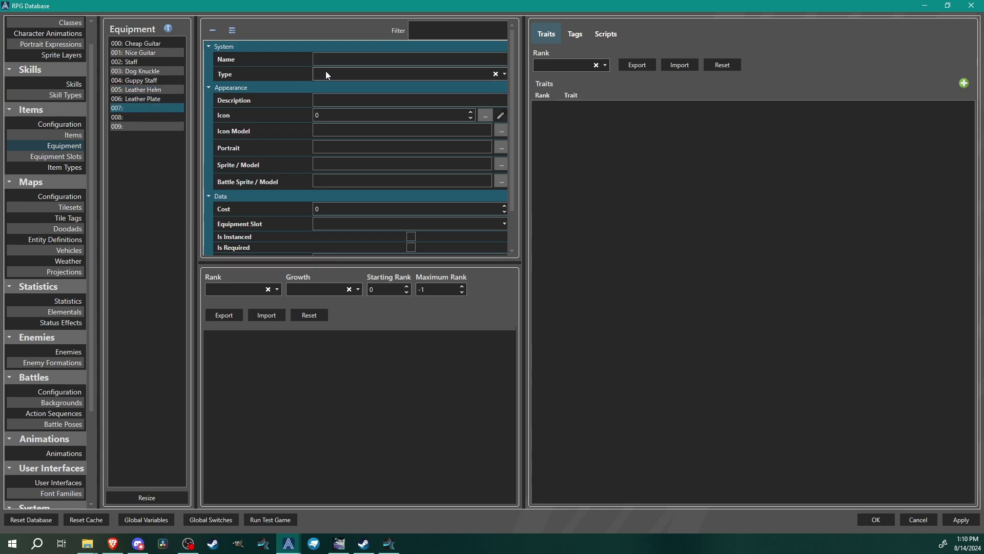
{"action": "type", "text": "Leather Arm"}
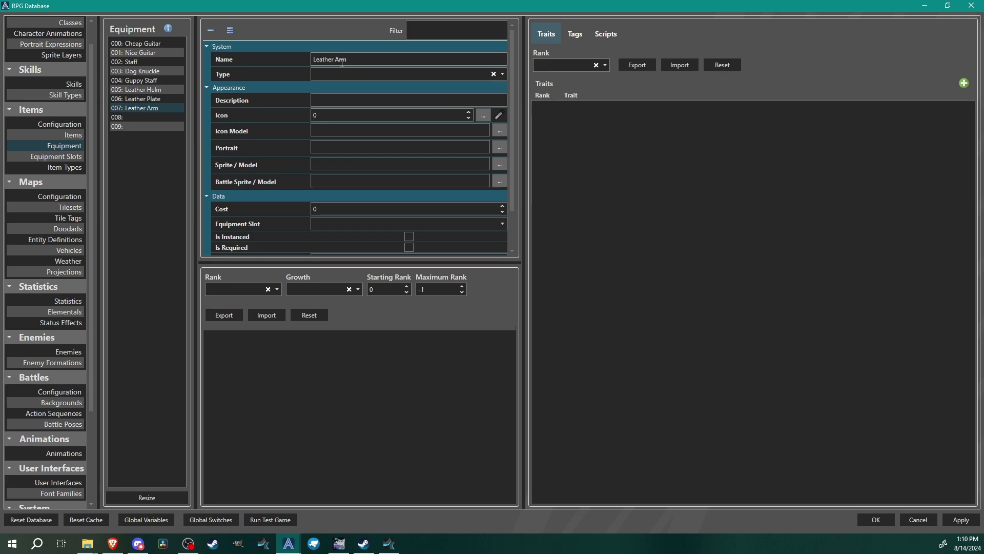
{"action": "key", "text": "Return"}
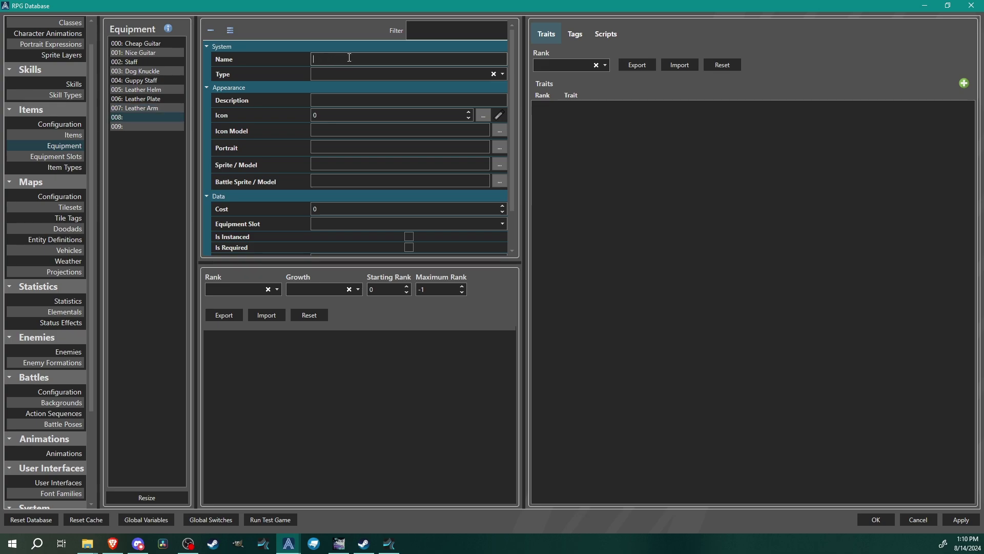
{"action": "type", "text": "Charm"}
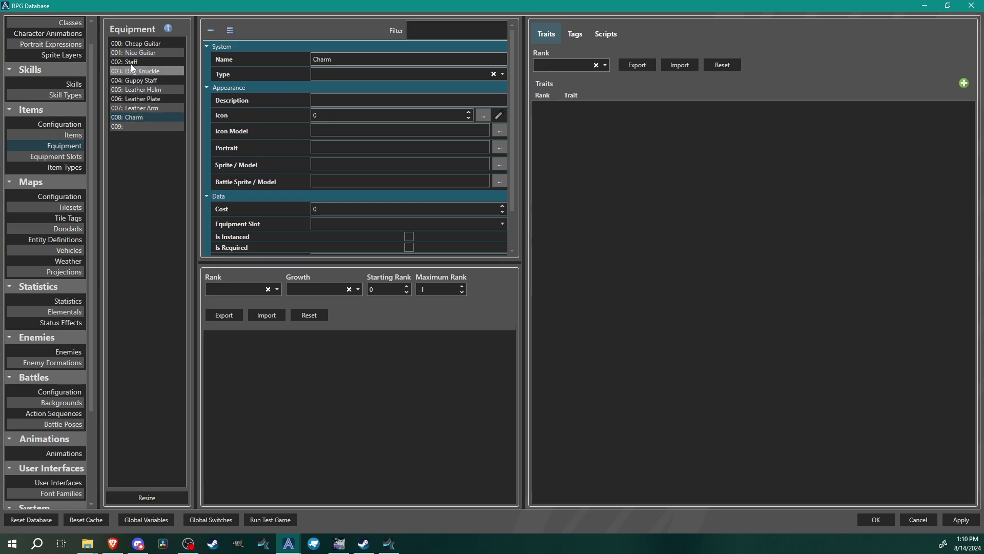
Assign the Guitar item type to the Cheap Guitar and Nice Guitar equipment
{"action": "left_click", "coordinate": [145, 44]}
{"action": "left_click", "coordinate": [380, 75]}
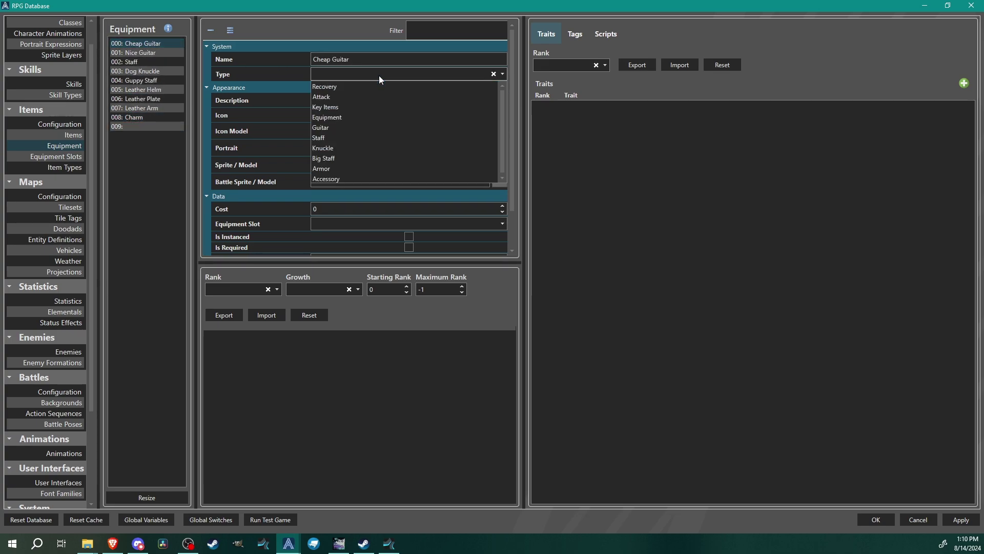
{"action": "left_click", "coordinate": [328, 128]}
{"action": "left_click", "coordinate": [133, 52]}
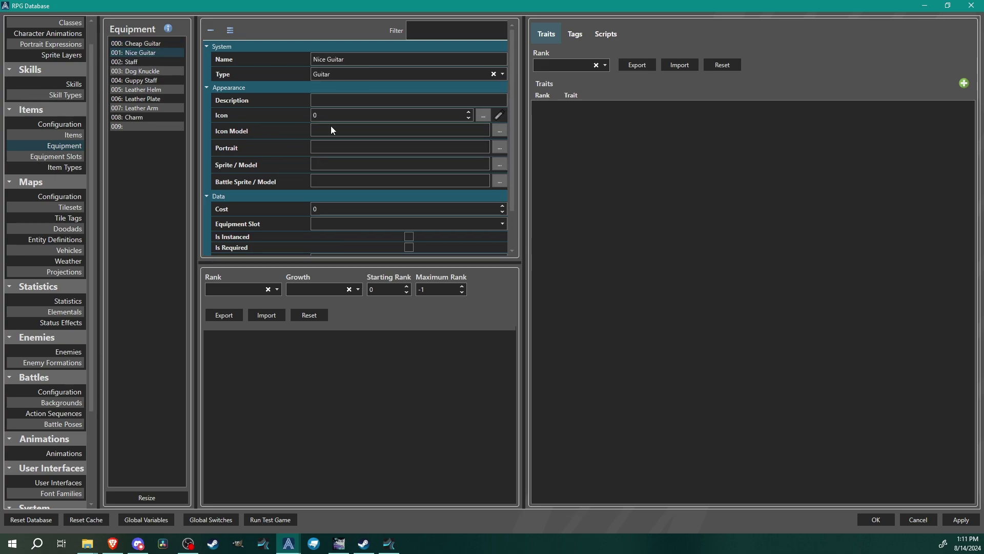
Set the equipment types to Staff for Staff, Knuckle for Dog Knuckle and Big Staff for Guppy Staff
{"action": "left_click", "coordinate": [153, 62]}
{"action": "left_click", "coordinate": [379, 75]}
{"action": "left_click", "coordinate": [344, 138]}
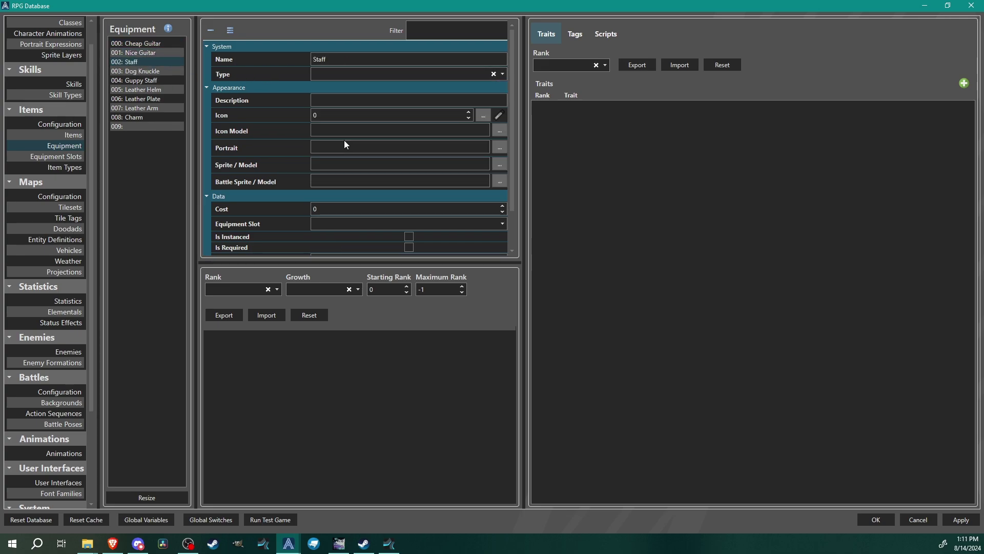
{"action": "left_click", "coordinate": [173, 72]}
{"action": "left_click", "coordinate": [369, 75]}
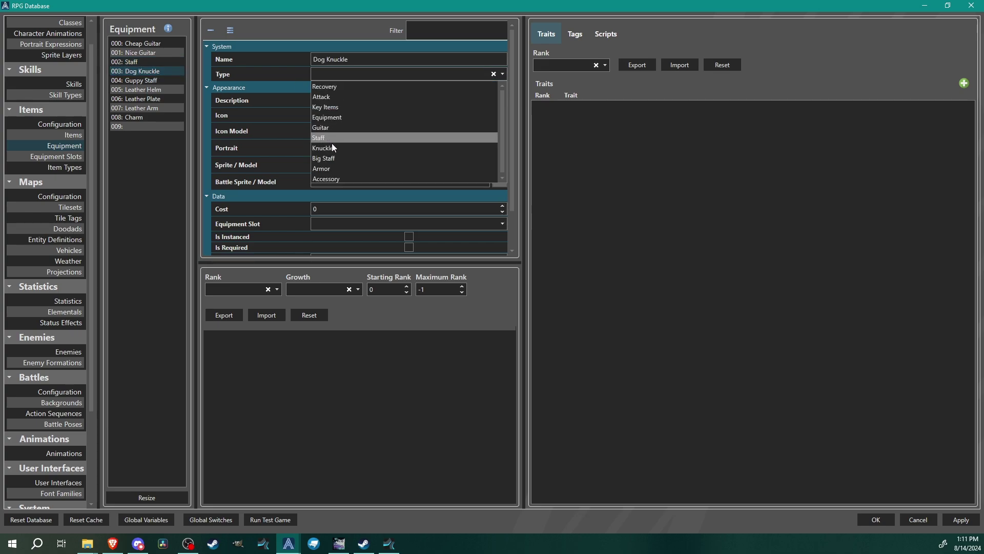
{"action": "left_click", "coordinate": [334, 149]}
{"action": "left_click", "coordinate": [146, 80]}
{"action": "left_click", "coordinate": [363, 74]}
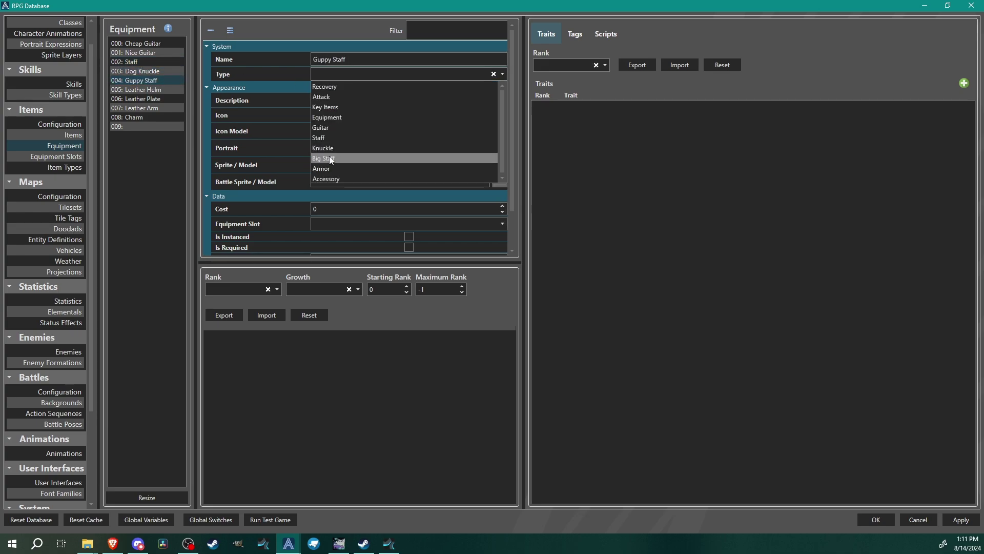
{"action": "left_click", "coordinate": [330, 156]}
Set the equipment types to Armor for Leather Helm and Accessory for Charm
{"action": "left_click", "coordinate": [135, 90]}
{"action": "left_click", "coordinate": [377, 74]}
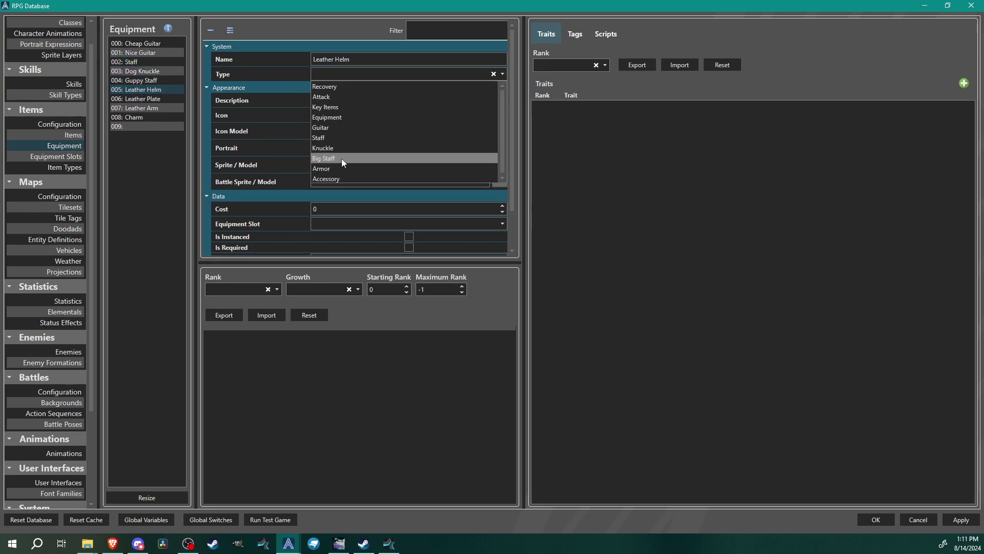
{"action": "left_click", "coordinate": [329, 168]}
{"action": "left_click", "coordinate": [138, 117]}
{"action": "left_click", "coordinate": [407, 73]}
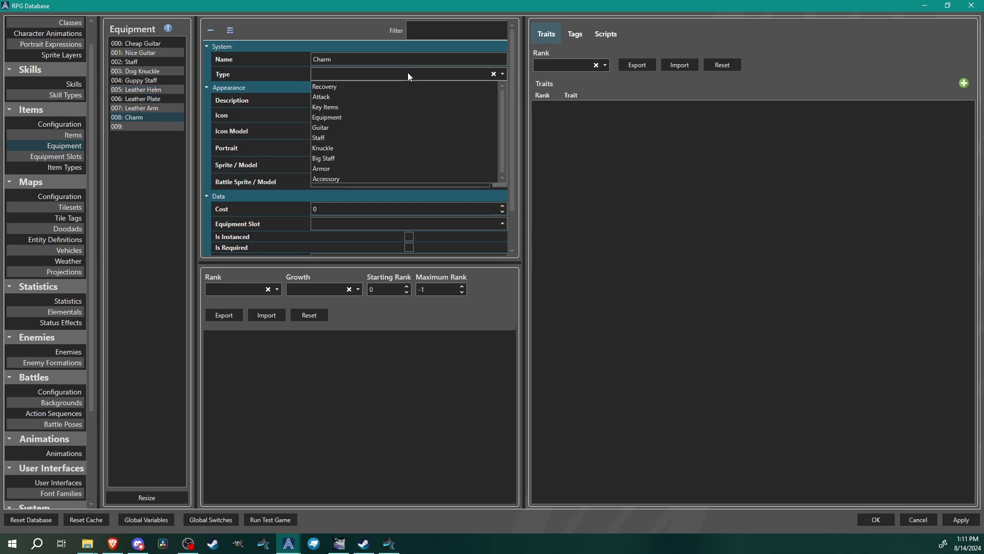
{"action": "left_click", "coordinate": [328, 179]}
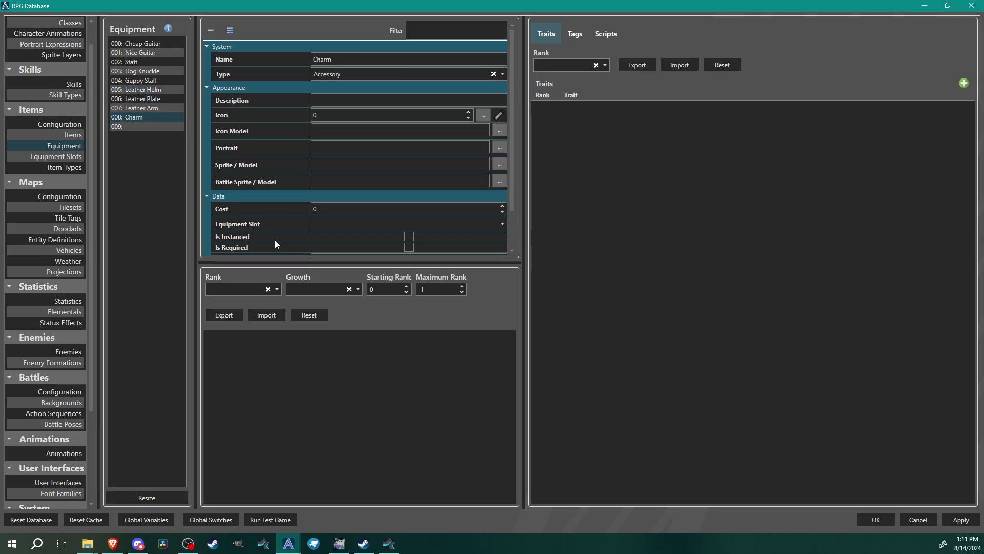
Choose the red axe, icon 724, for Cheap Guitar and select its icon number for reuse on Nice Guitar
{"action": "left_click", "coordinate": [146, 44]}
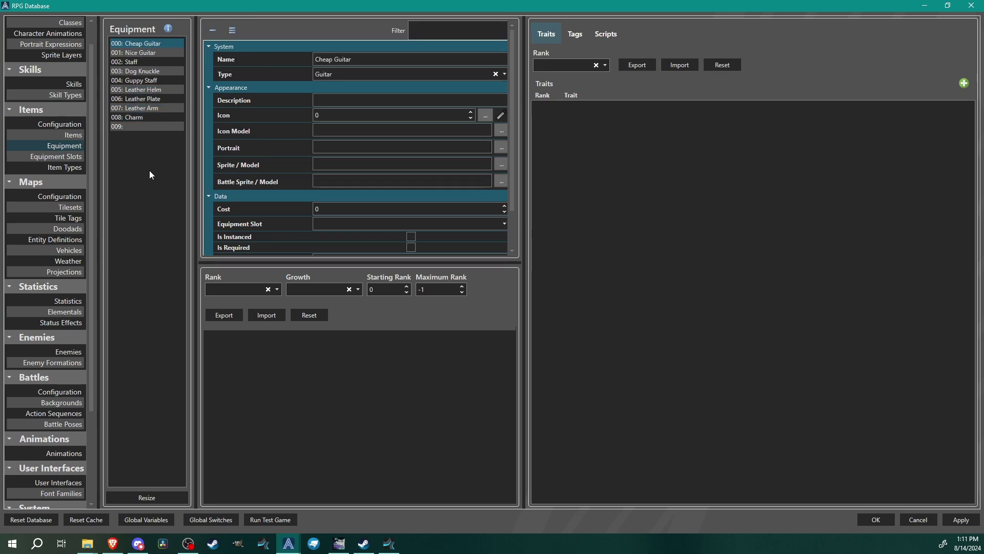
{"action": "left_click", "coordinate": [315, 101]}
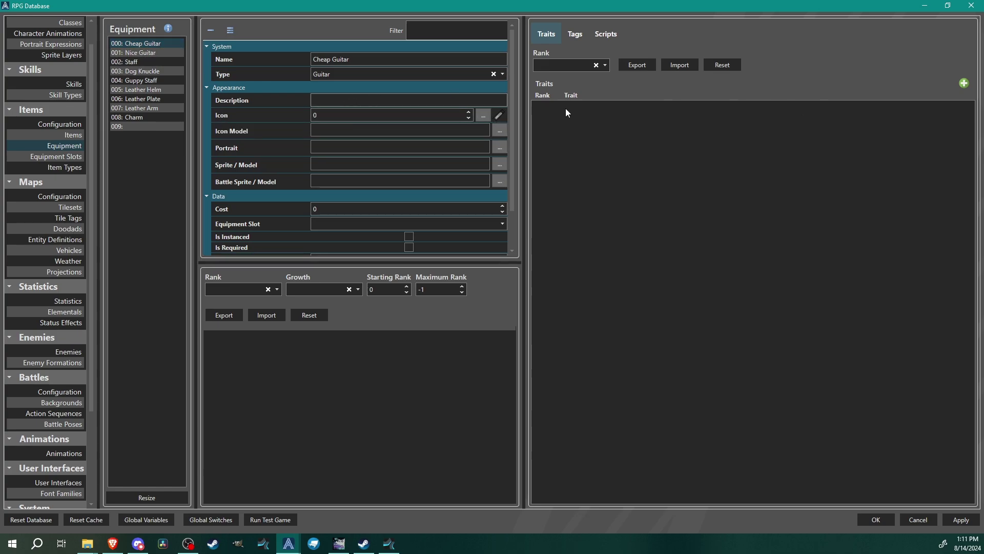
{"action": "left_click", "coordinate": [500, 116]}
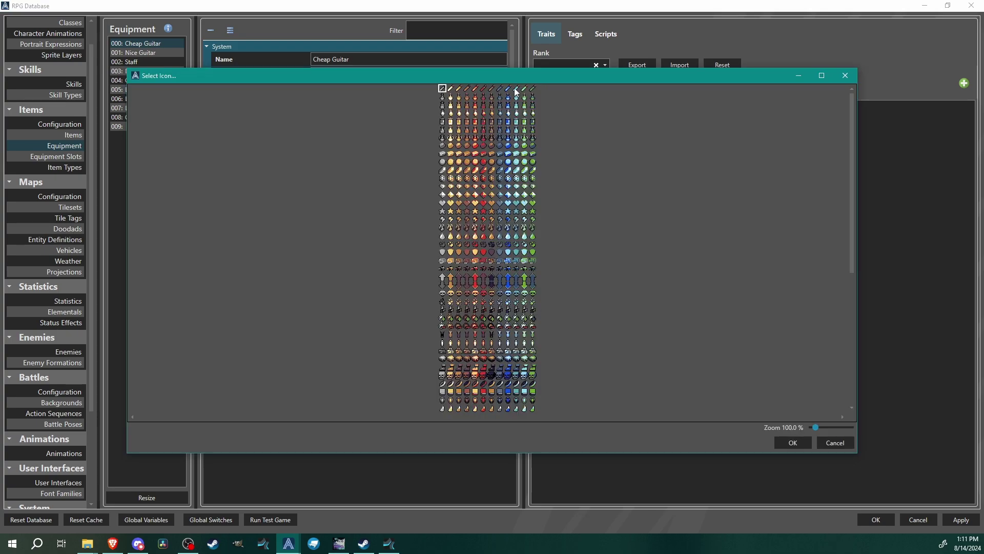
{"action": "left_click_drag", "start_coordinate": [816, 428], "coordinate": [827, 429]}
{"action": "scroll", "coordinate": [288, 211], "scroll_direction": "down", "scroll_amount": 5}
{"action": "scroll", "coordinate": [279, 213], "scroll_direction": "down", "scroll_amount": 10}
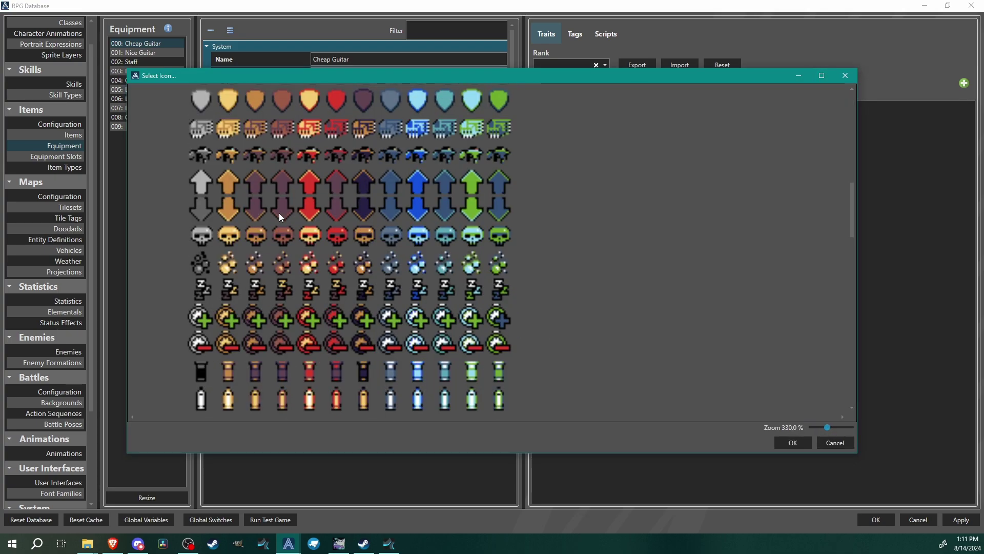
{"action": "scroll", "coordinate": [278, 213], "scroll_direction": "down", "scroll_amount": 15}
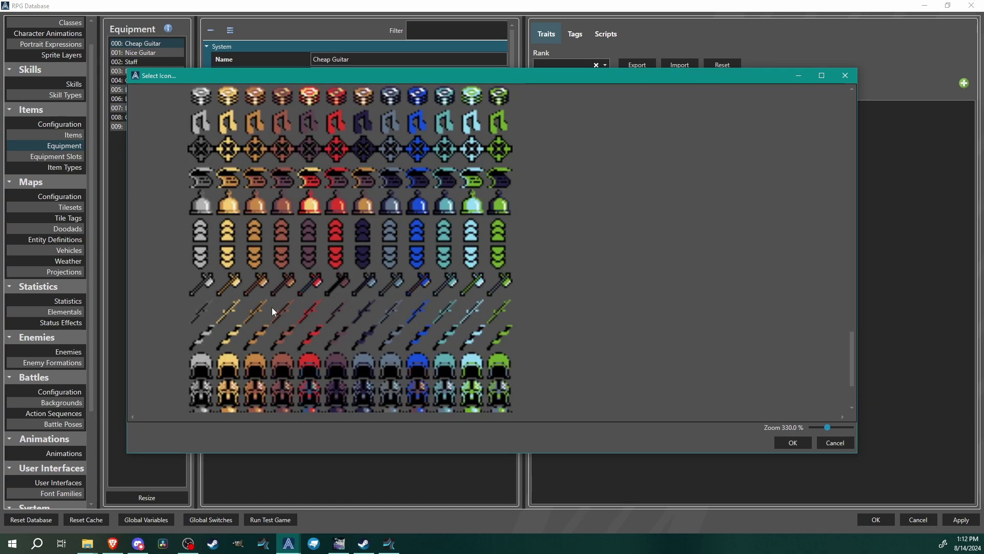
{"action": "left_click", "coordinate": [306, 287]}
{"action": "left_click", "coordinate": [792, 442]}
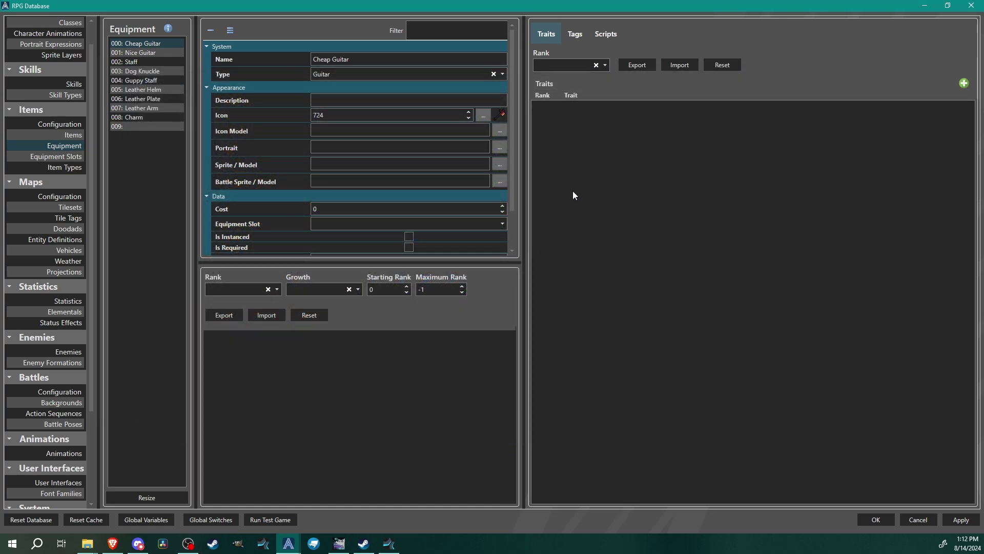
{"action": "double_click", "coordinate": [376, 116]}
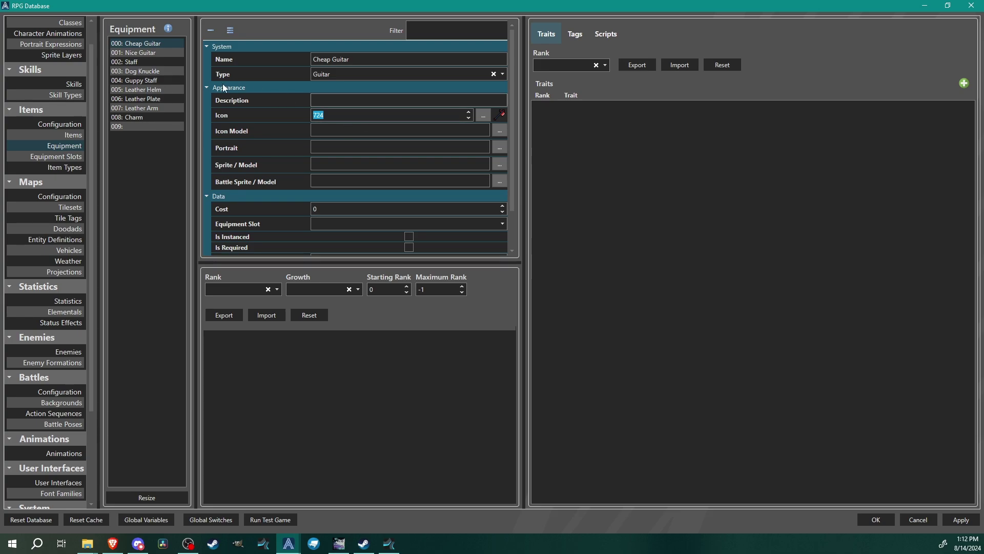
{"action": "left_click", "coordinate": [142, 53]}
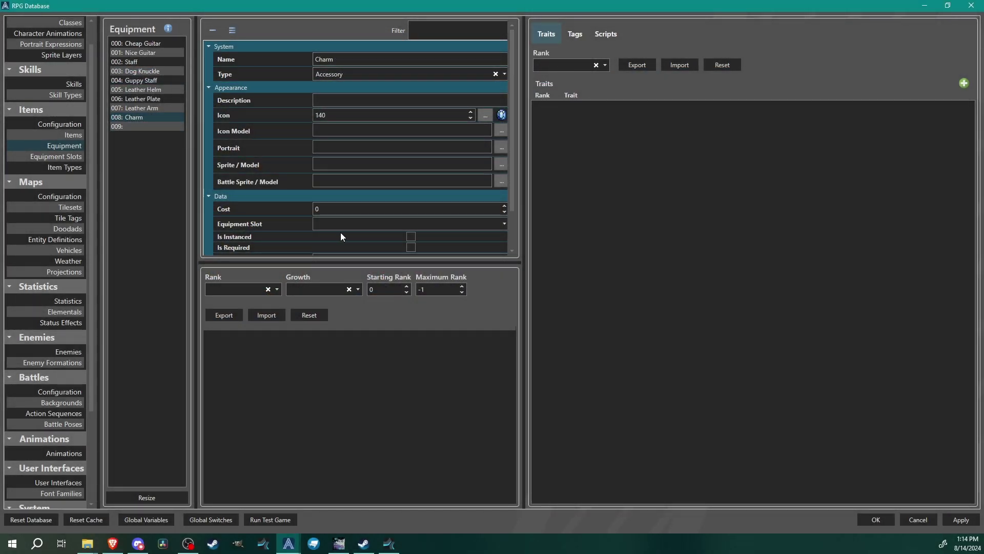
{"action": "left_click", "coordinate": [316, 209]}
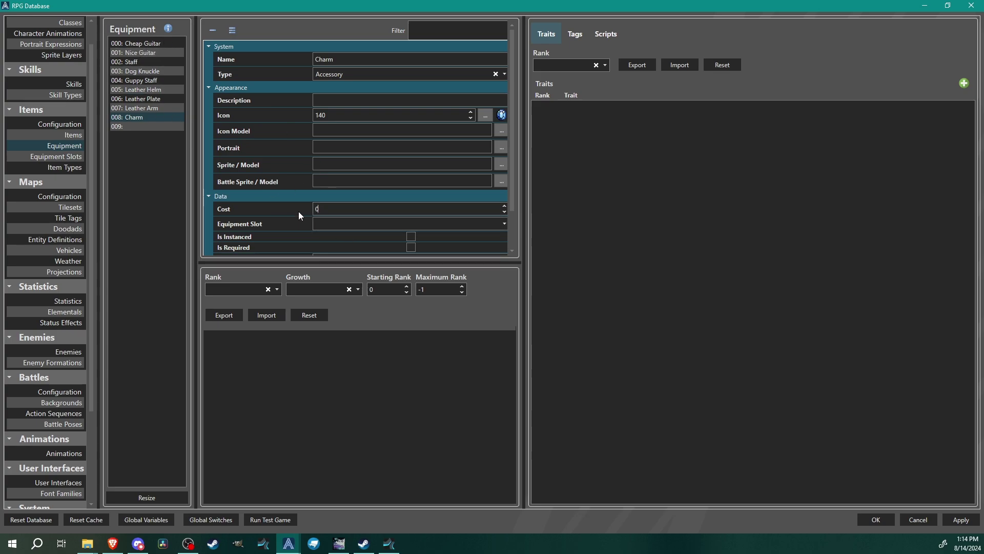
{"action": "scroll", "coordinate": [271, 216], "scroll_direction": "down", "scroll_amount": 1}
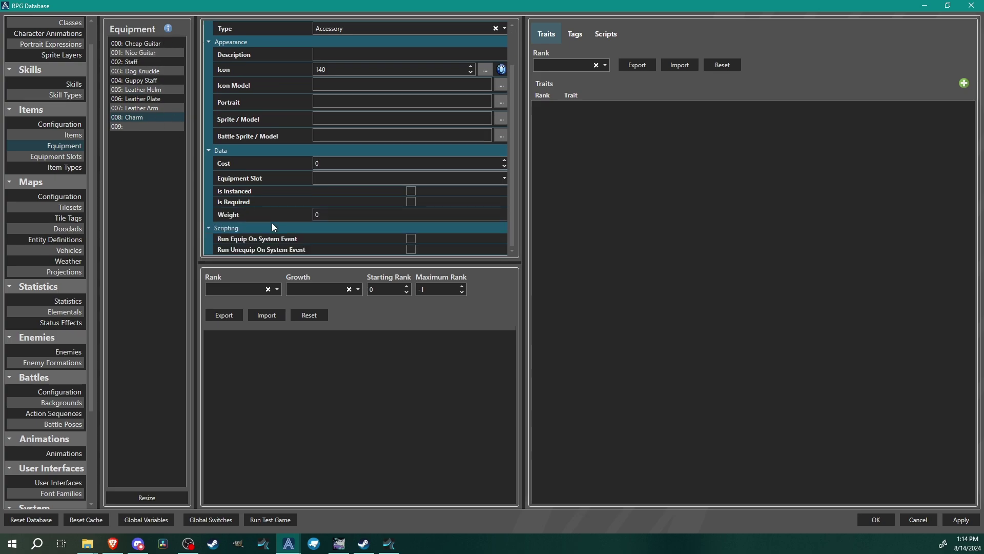
Assign the Weapon equipment slot to Cheap Guitar and Nice Guitar
{"action": "left_click", "coordinate": [142, 43]}
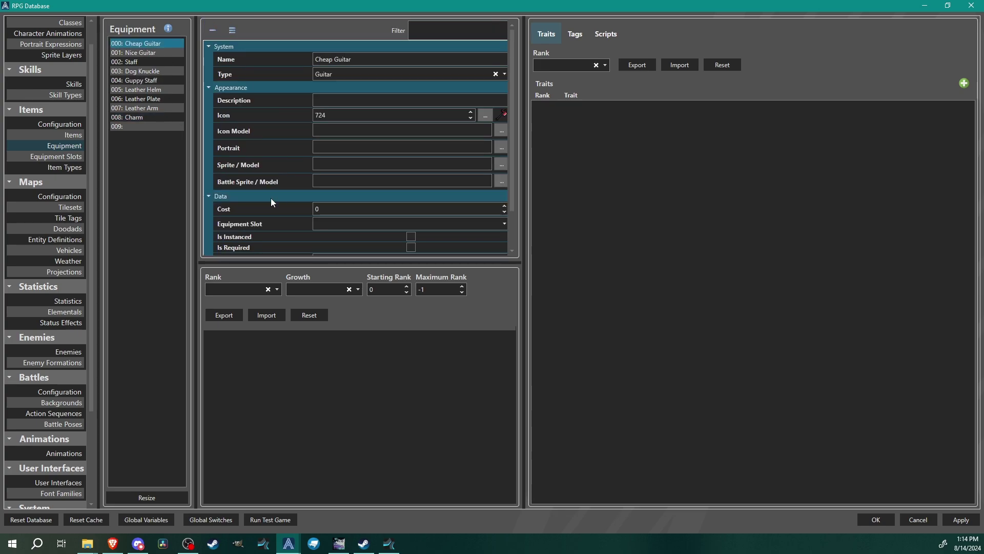
{"action": "left_click", "coordinate": [328, 226]}
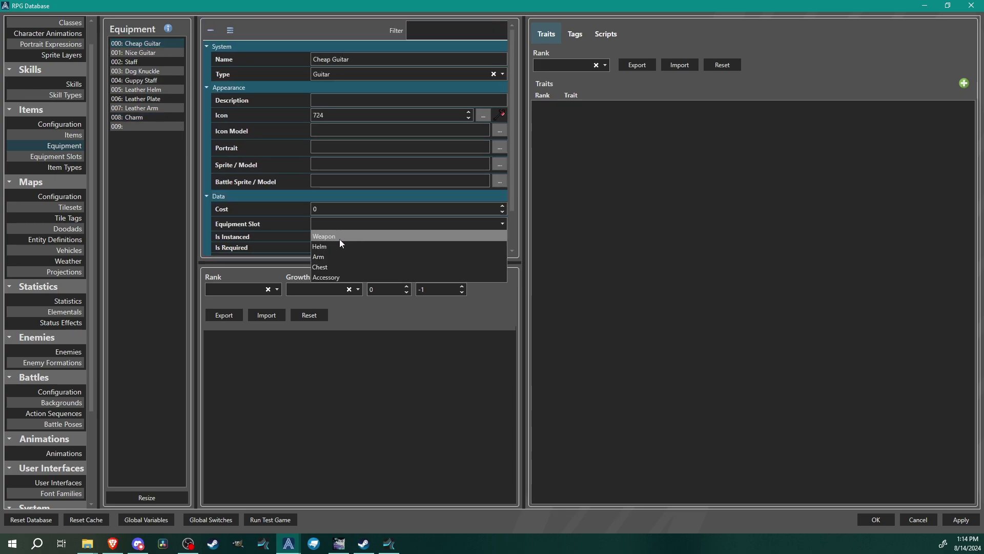
{"action": "left_click", "coordinate": [339, 237]}
{"action": "left_click", "coordinate": [137, 51]}
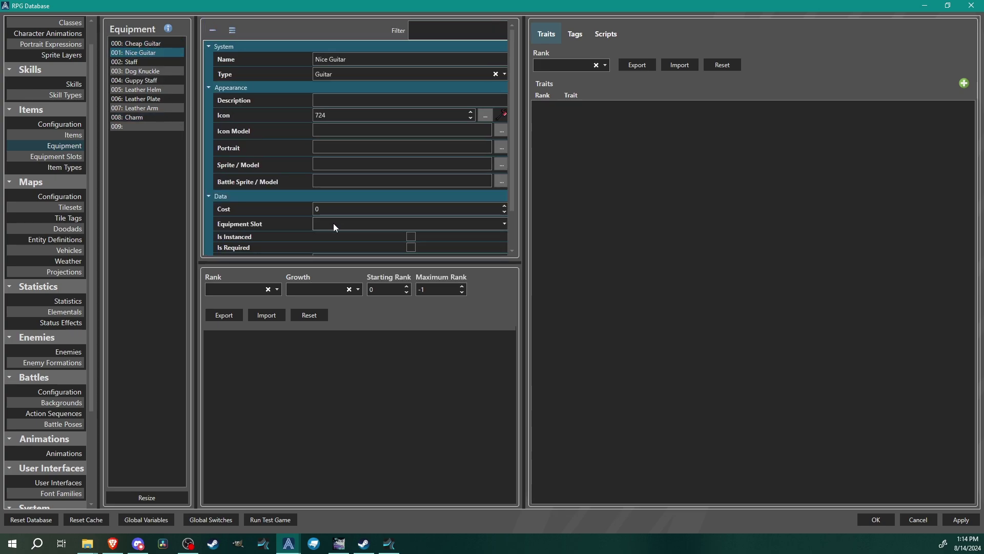
{"action": "left_click", "coordinate": [334, 223]}
{"action": "left_click", "coordinate": [336, 237]}
Assign the Weapon equipment slot to Staff, Dog Knuckle and Guppy Staff
{"action": "left_click", "coordinate": [153, 62]}
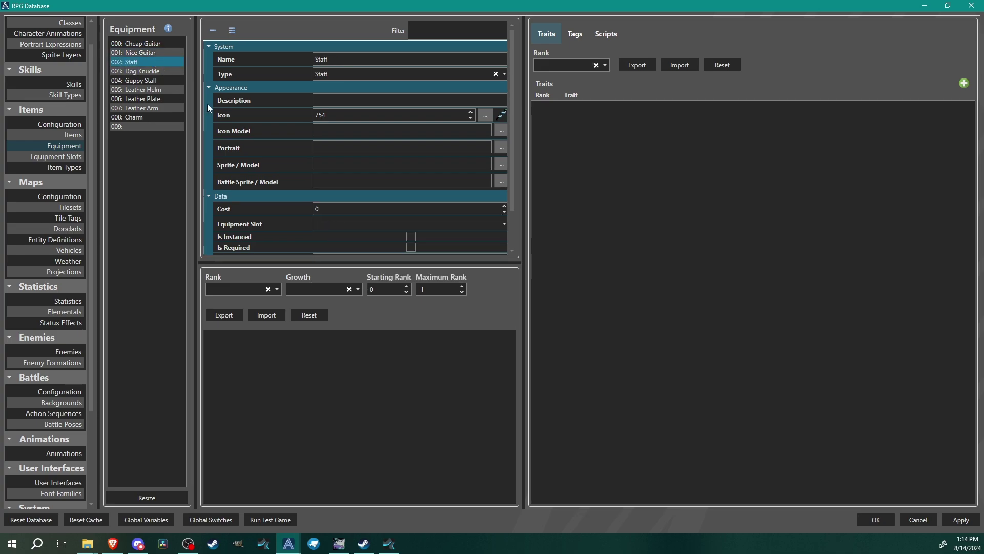
{"action": "left_click", "coordinate": [327, 224]}
{"action": "left_click", "coordinate": [327, 236]}
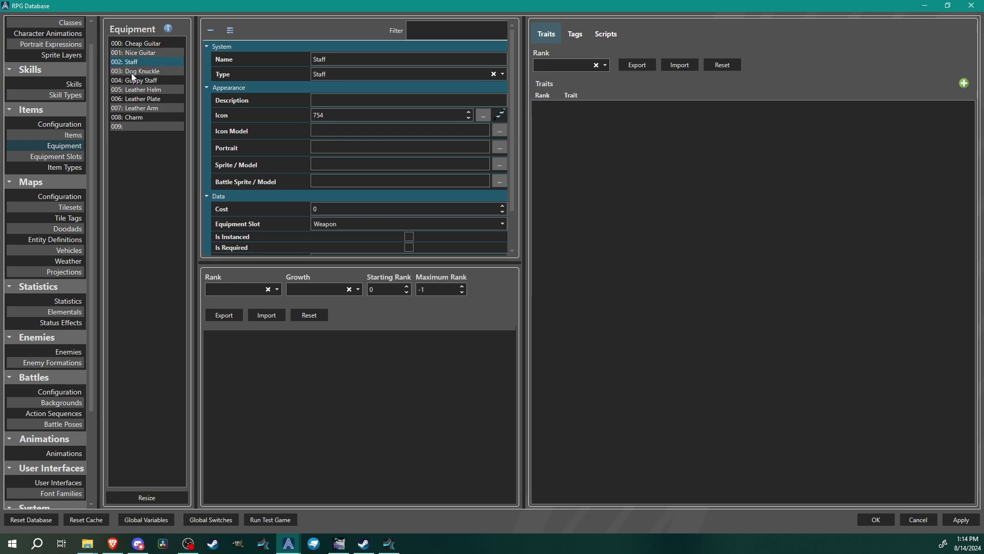
{"action": "left_click", "coordinate": [134, 71]}
{"action": "left_click", "coordinate": [334, 224]}
{"action": "left_click", "coordinate": [334, 236]}
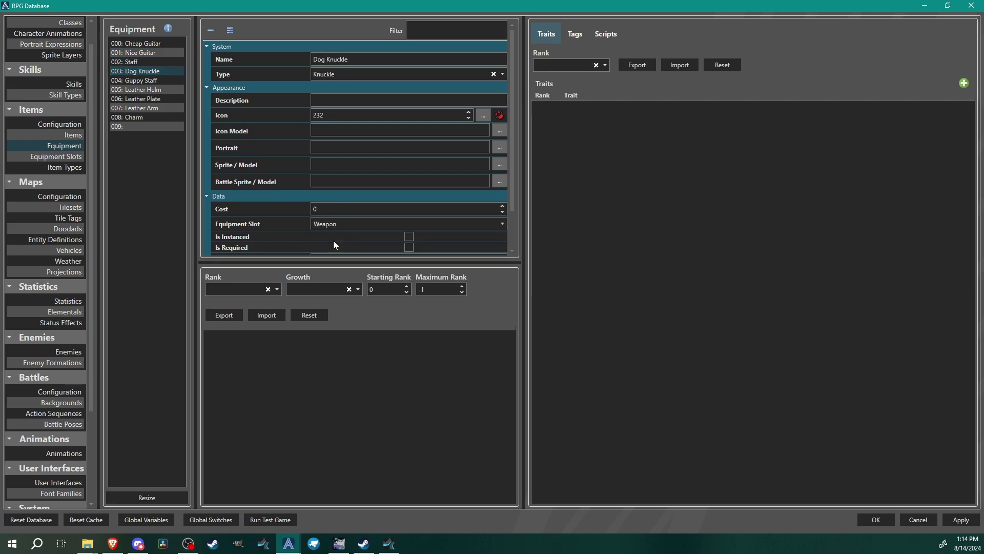
{"action": "left_click", "coordinate": [137, 81]}
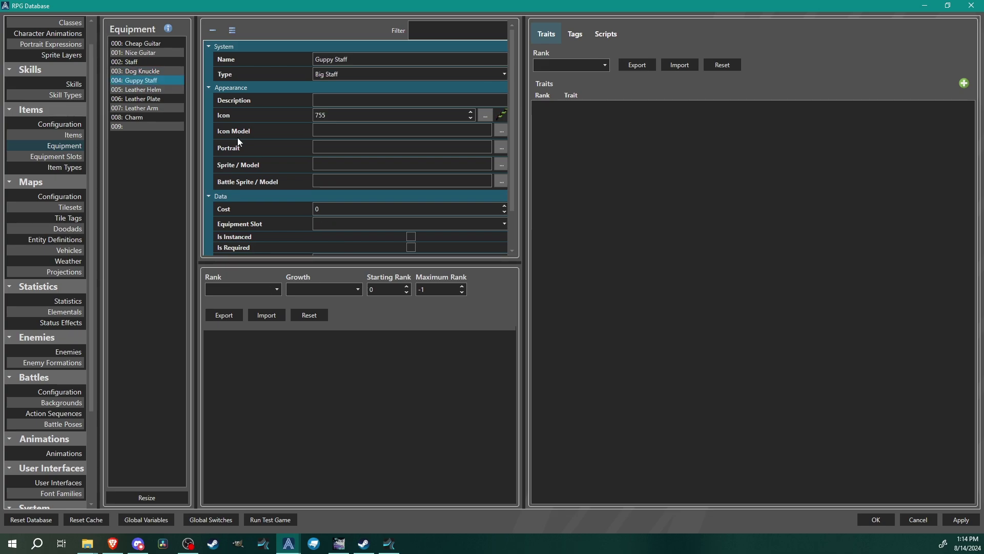
{"action": "left_click", "coordinate": [340, 227]}
{"action": "left_click", "coordinate": [337, 237]}
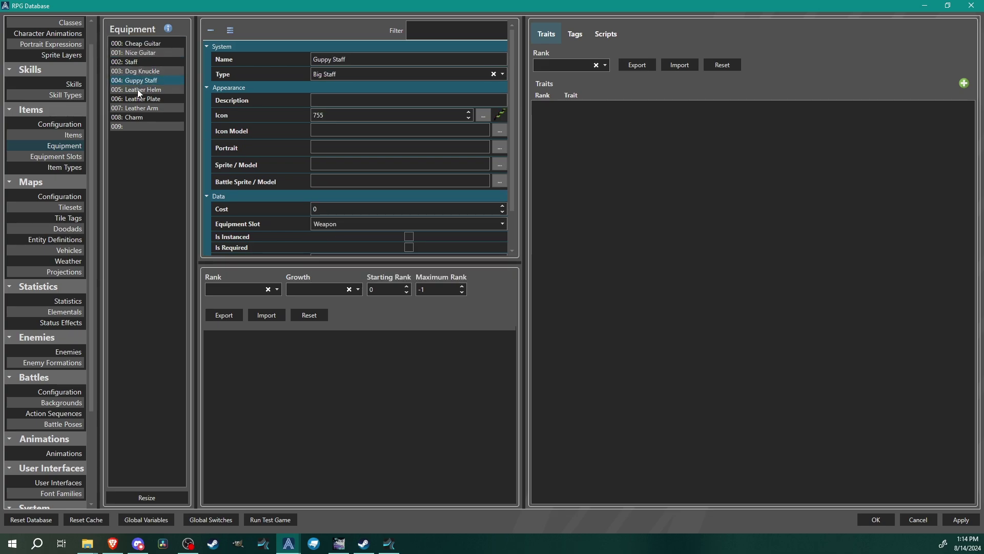
Assign the Helm equipment slot to Leather Helm and the Chest slot to Leather Plate
{"action": "left_click", "coordinate": [137, 90]}
{"action": "left_click", "coordinate": [334, 224]}
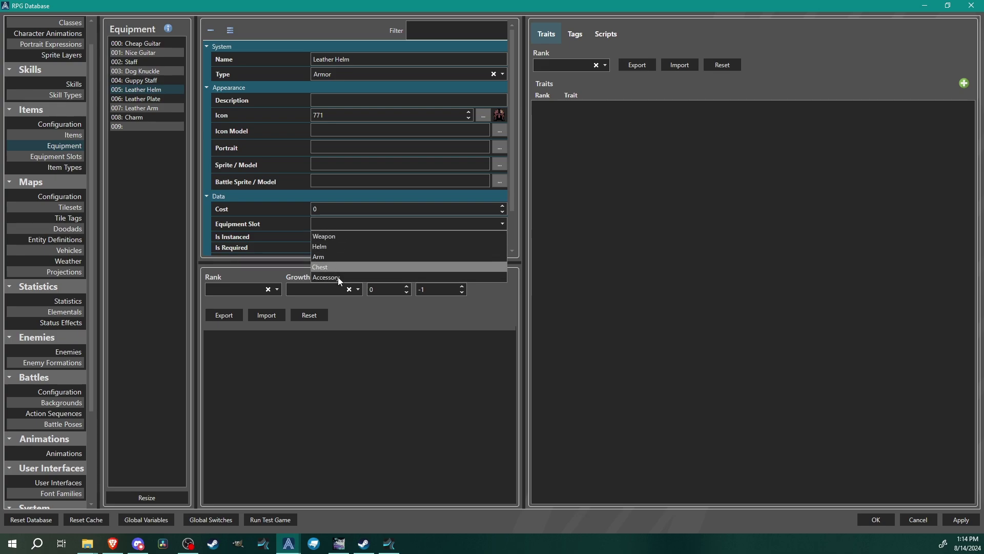
{"action": "left_click", "coordinate": [334, 247]}
{"action": "left_click", "coordinate": [137, 98]}
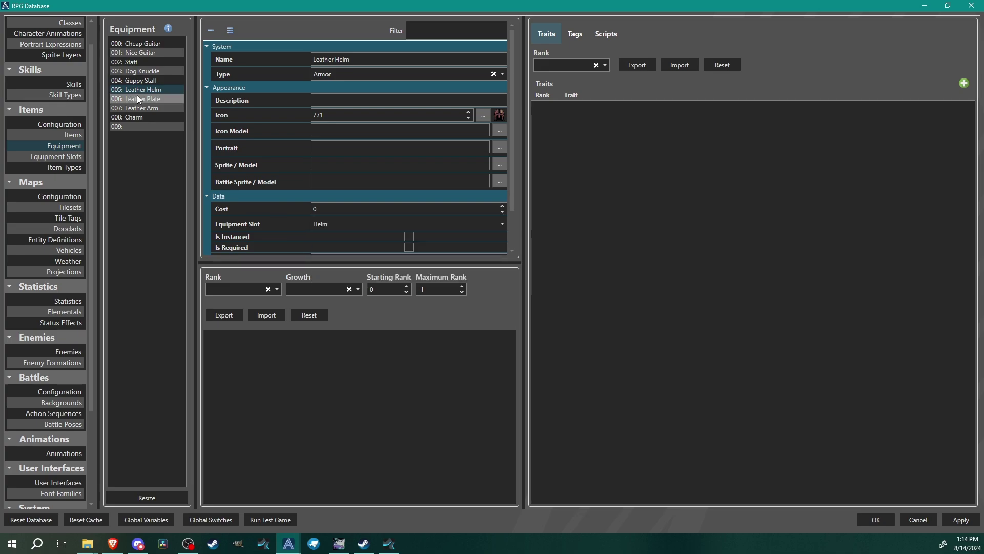
{"action": "left_click", "coordinate": [331, 224]}
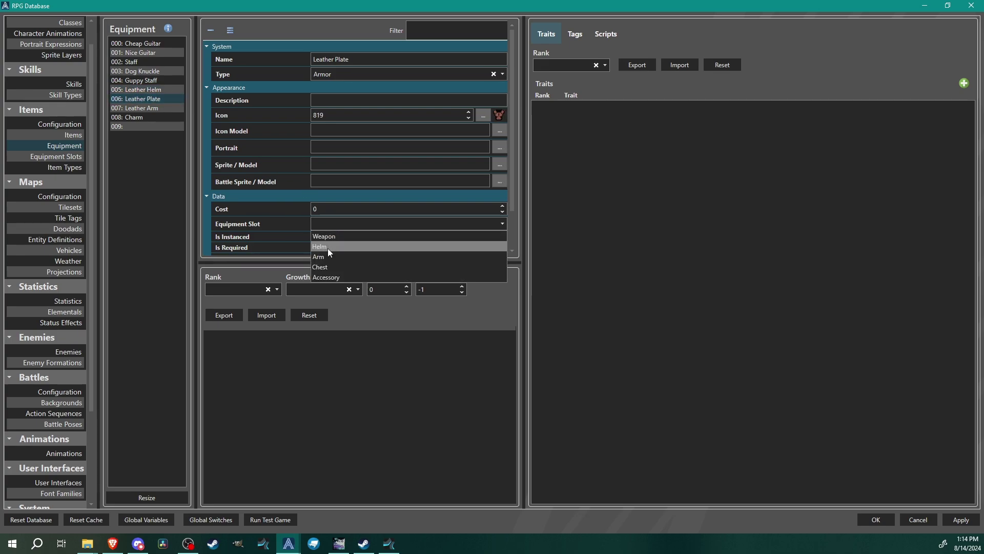
{"action": "left_click", "coordinate": [333, 268]}
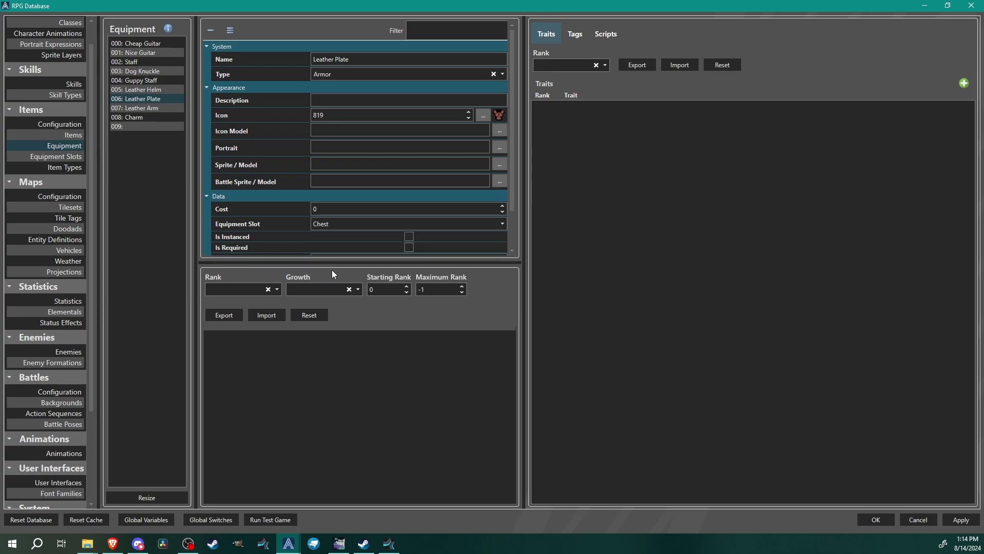
Assign the Arm equipment slot to Leather Arm and the Accessory slot to Charm
{"action": "left_click", "coordinate": [147, 108]}
{"action": "left_click", "coordinate": [351, 223]}
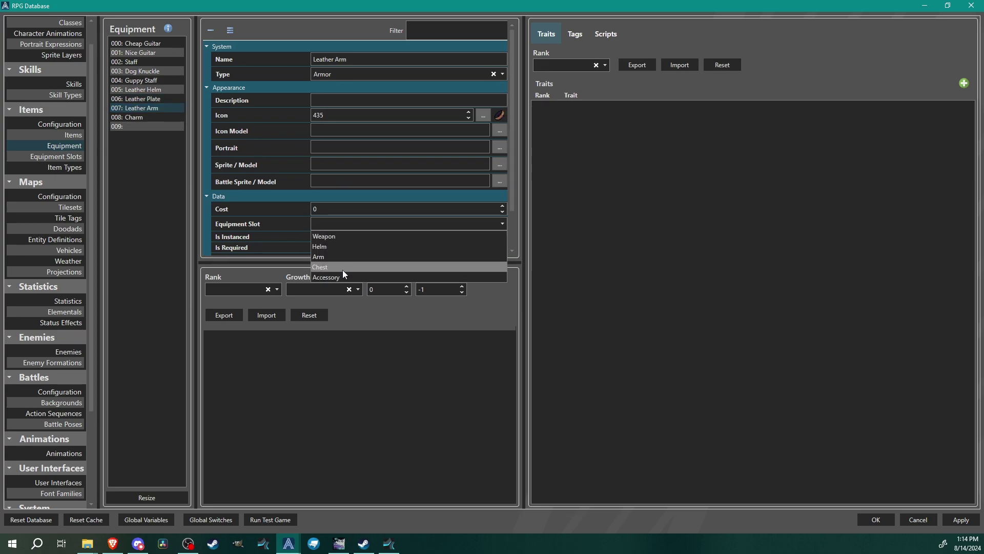
{"action": "left_click", "coordinate": [334, 255]}
{"action": "left_click", "coordinate": [146, 118]}
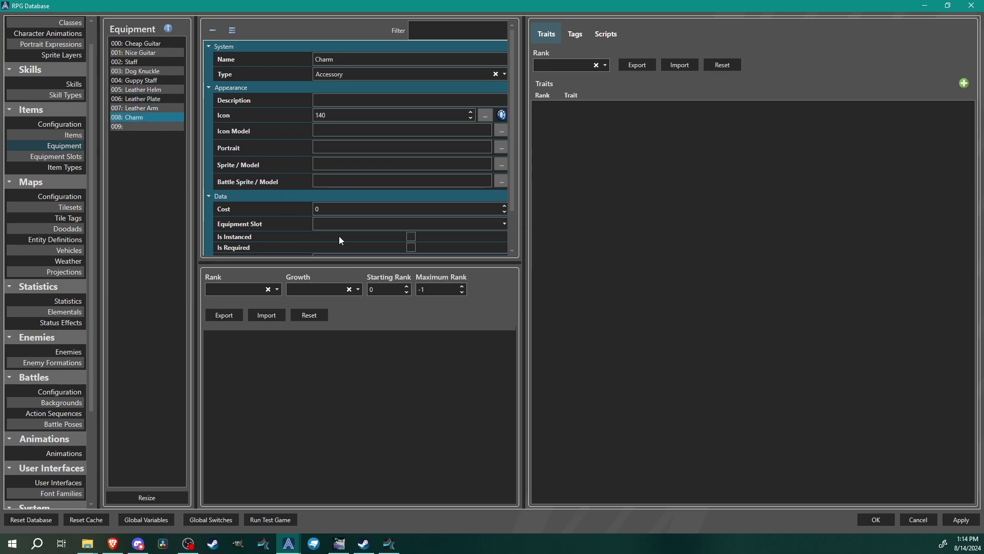
{"action": "left_click", "coordinate": [336, 226]}
{"action": "left_click", "coordinate": [332, 277]}
{"action": "scroll", "coordinate": [247, 222], "scroll_direction": "down", "scroll_amount": 1}
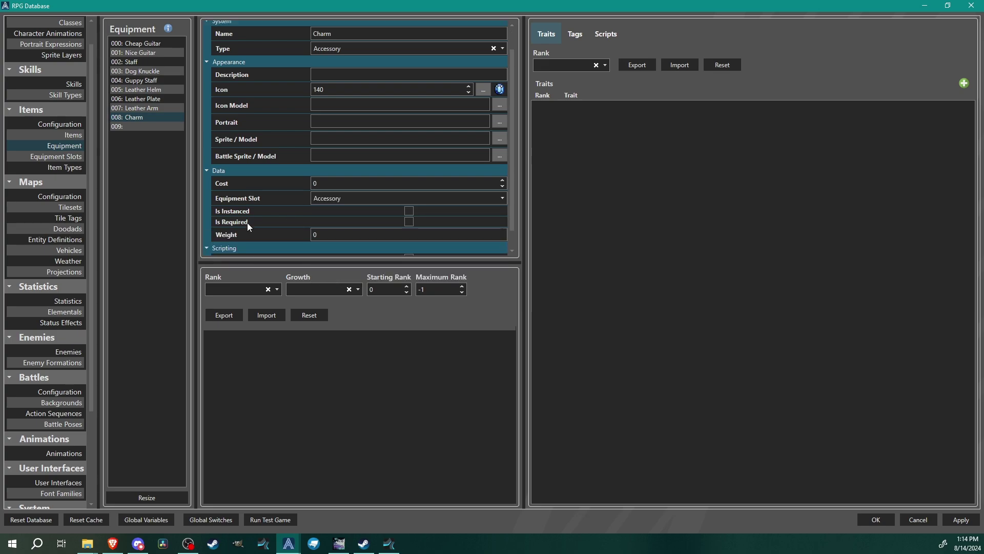
{"action": "scroll", "coordinate": [247, 223], "scroll_direction": "down", "scroll_amount": 1}
{"action": "scroll", "coordinate": [247, 223], "scroll_direction": "up", "scroll_amount": 3}
Add a rank 1 Statistic trait to Cheap Guitar that adjusts Strength by a value of 20
{"action": "left_click", "coordinate": [147, 44]}
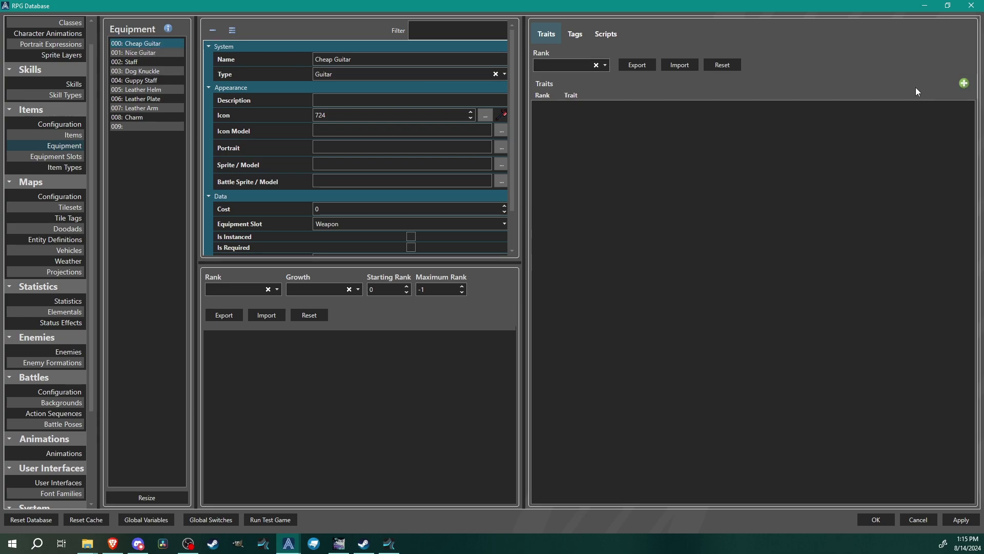
{"action": "left_click", "coordinate": [963, 83]}
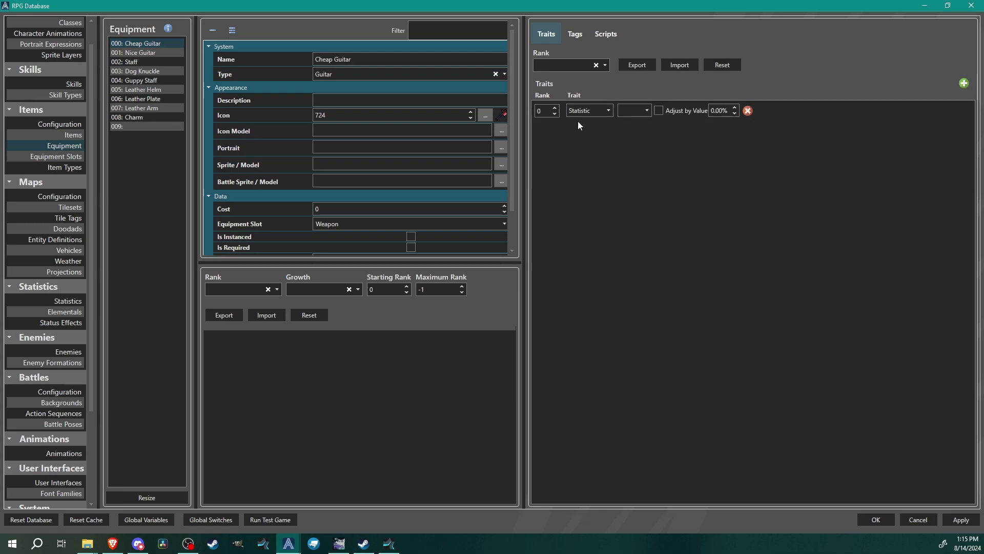
{"action": "left_click", "coordinate": [563, 107]}
{"action": "left_click", "coordinate": [554, 107]}
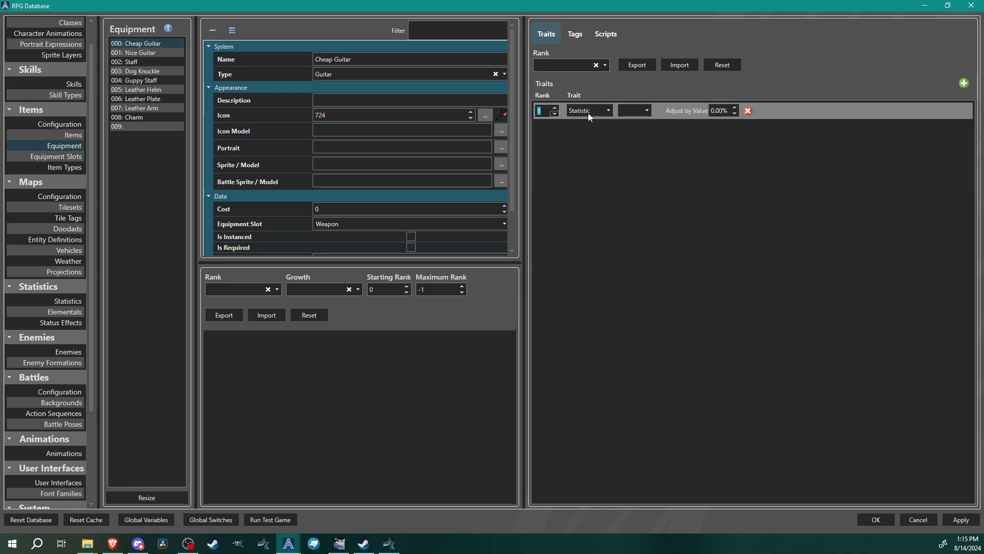
{"action": "left_click", "coordinate": [647, 111]}
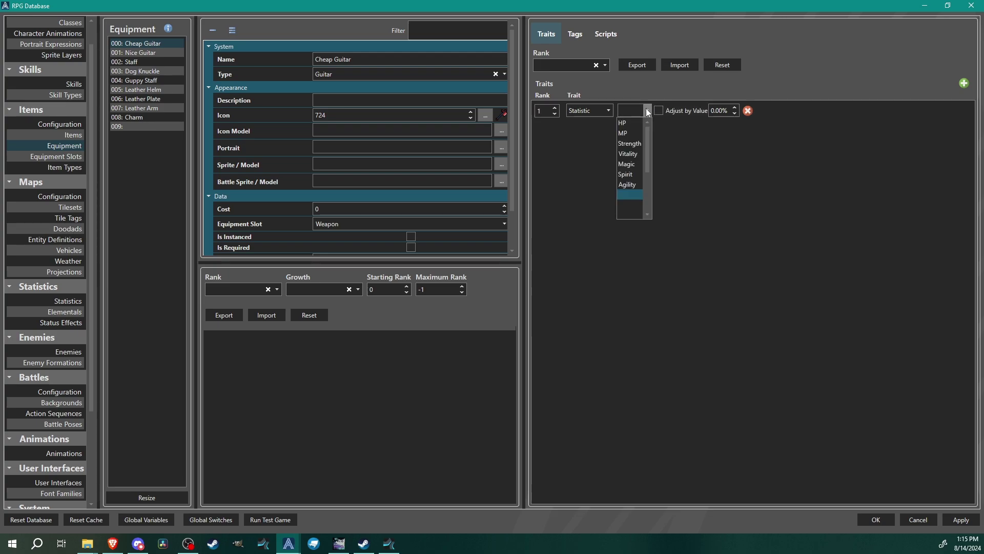
{"action": "left_click", "coordinate": [635, 144]}
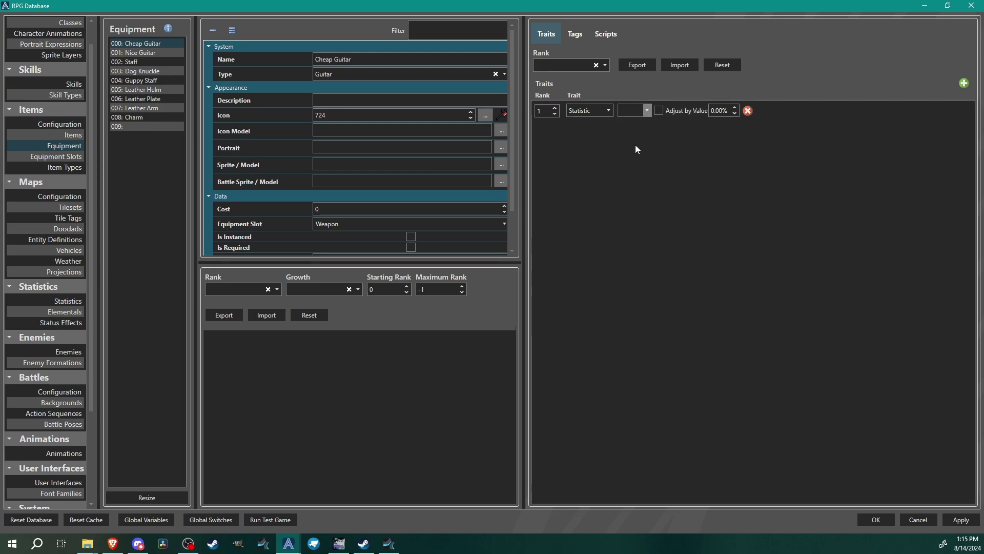
{"action": "left_click", "coordinate": [669, 111]}
{"action": "key", "text": "Tab"}
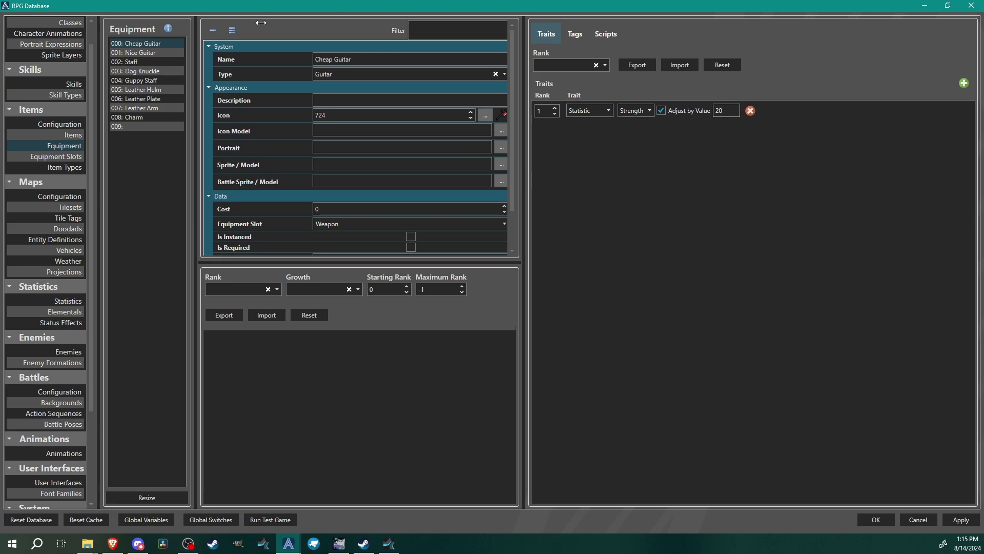
Add a rank 1 Statistic trait to Nice Guitar that adjusts Strength by a value of 100
{"action": "left_click", "coordinate": [149, 53]}
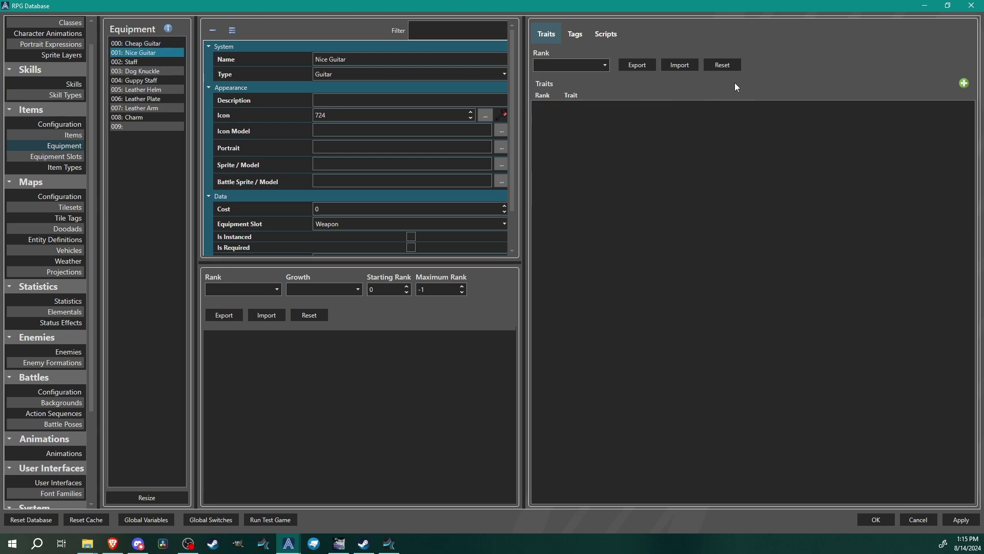
{"action": "left_click", "coordinate": [964, 84]}
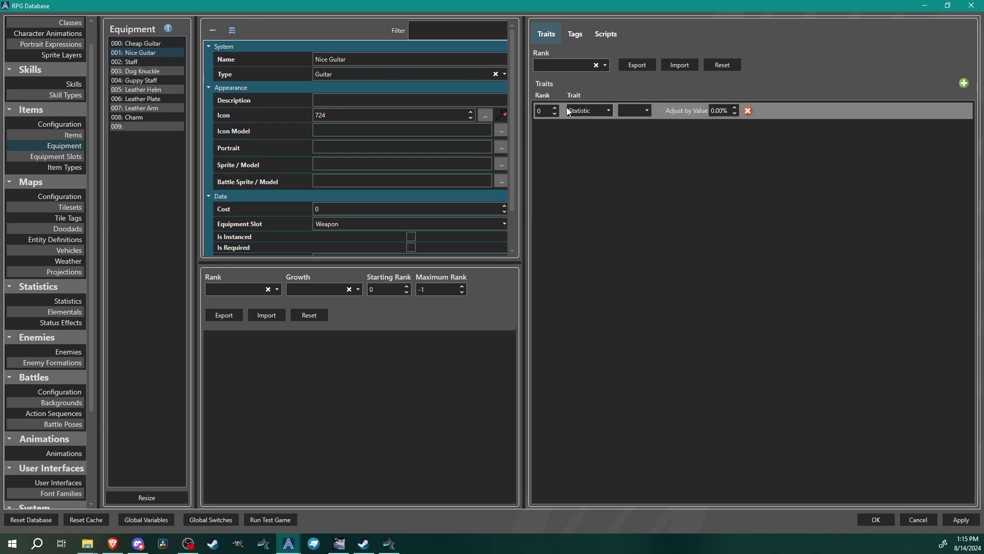
{"action": "type", "text": "1"}
{"action": "left_click", "coordinate": [634, 110]}
{"action": "left_click", "coordinate": [632, 134]}
{"action": "left_click", "coordinate": [661, 110]}
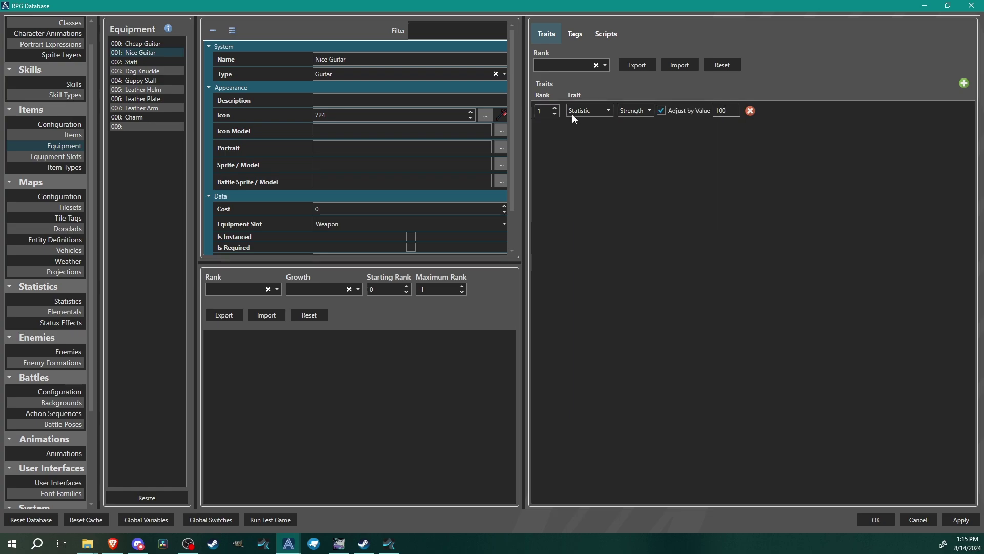
Add a second rank 1 Statistic trait to Nice Guitar that adjusts Vitality by a value of 20
{"action": "left_click", "coordinate": [572, 114]}
{"action": "left_click", "coordinate": [592, 123]}
{"action": "left_click", "coordinate": [593, 126]}
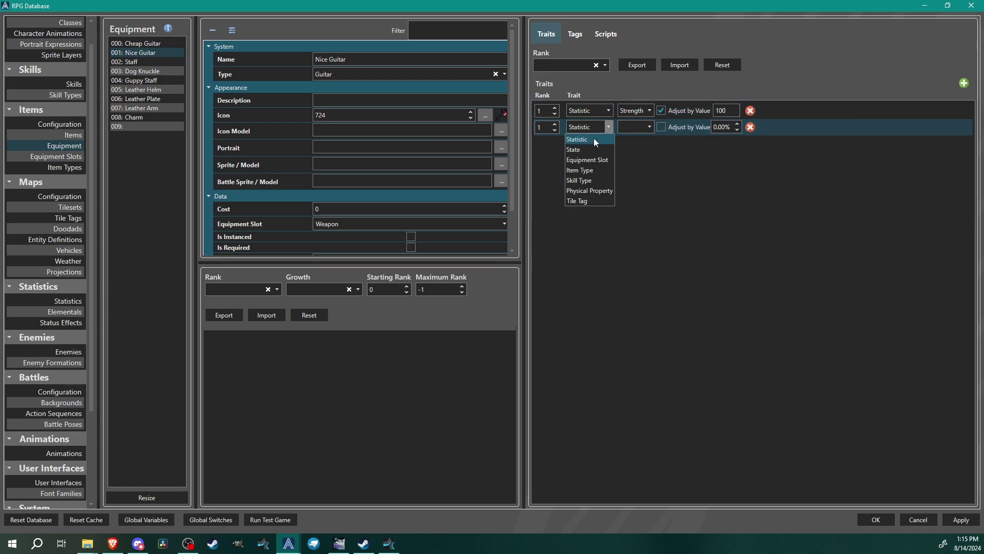
{"action": "left_click", "coordinate": [594, 139]}
{"action": "left_click", "coordinate": [649, 126]}
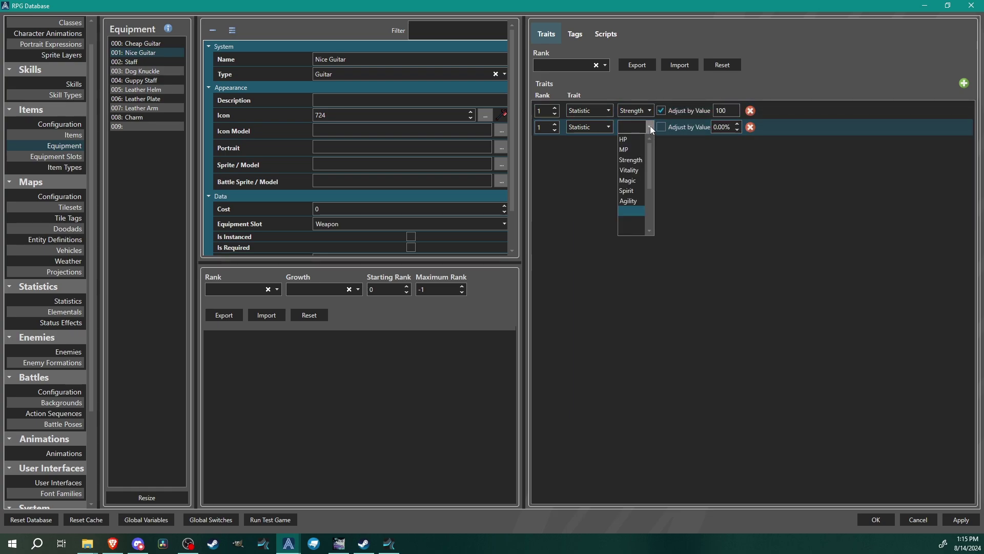
{"action": "left_click", "coordinate": [635, 170]}
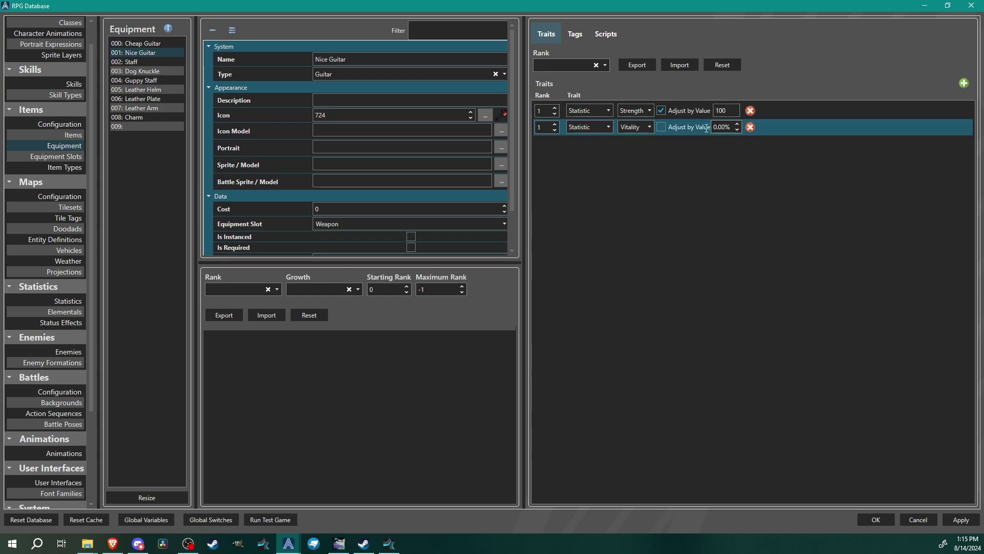
{"action": "left_click", "coordinate": [673, 129]}
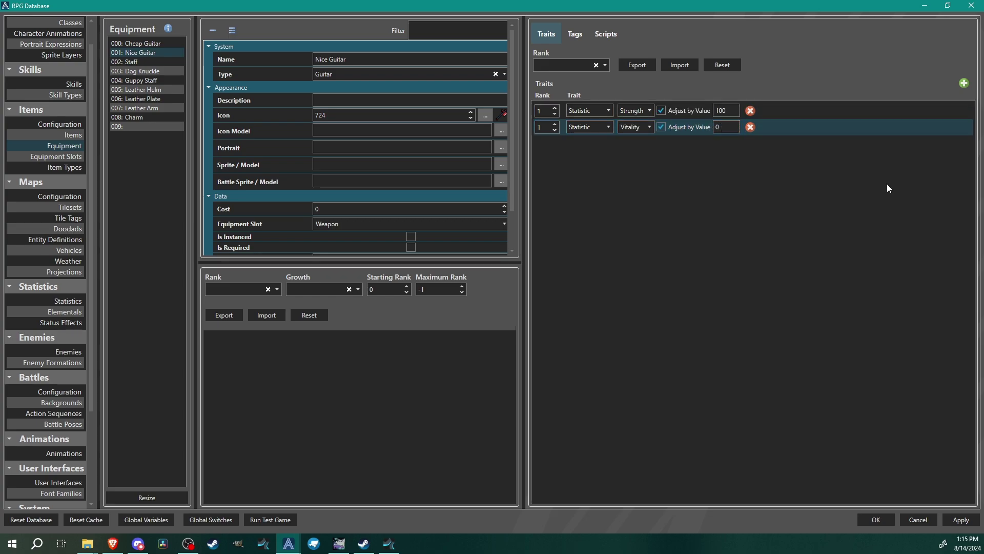
{"action": "key", "text": "BackSpace"}
{"action": "type", "text": "20"}
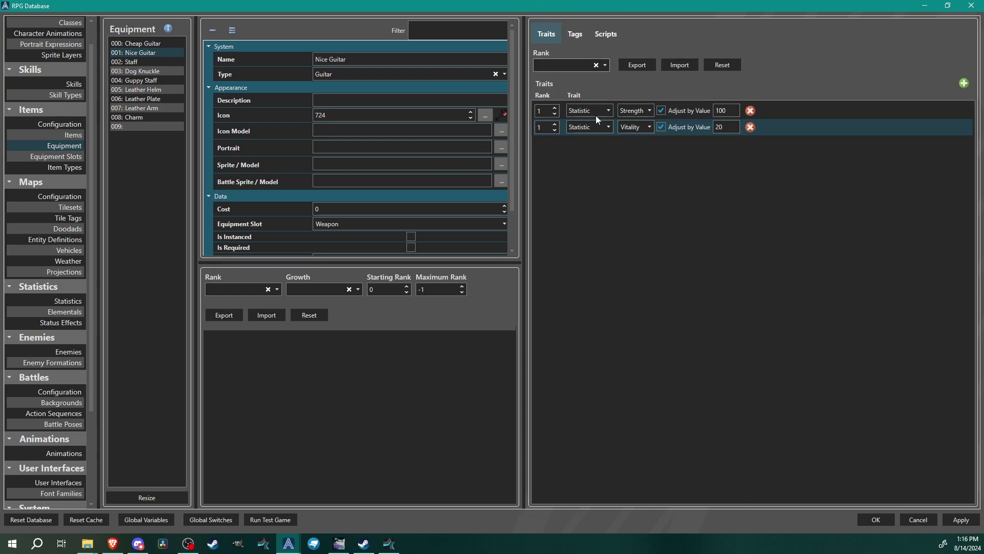
Try out Skill Type and Physical Property as the kind of a third trait on Nice Guitar
{"action": "right_click", "coordinate": [600, 155]}
{"action": "left_click", "coordinate": [964, 84]}
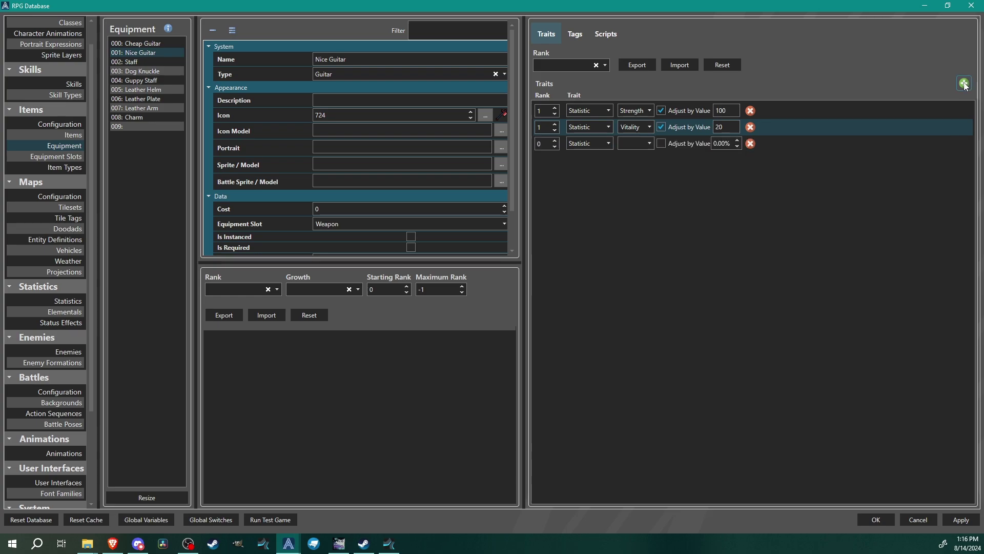
{"action": "left_click", "coordinate": [603, 141]}
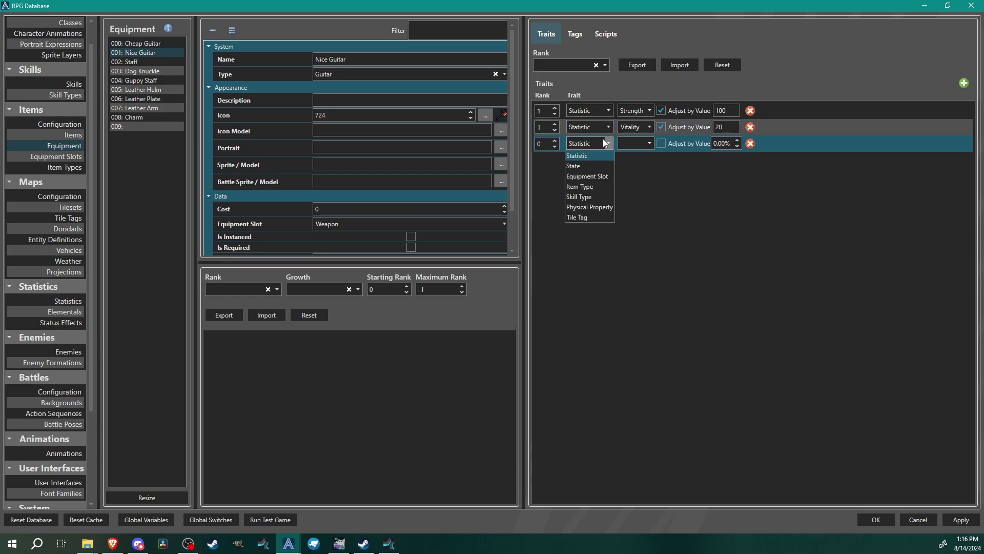
{"action": "left_click", "coordinate": [585, 198]}
{"action": "left_click", "coordinate": [659, 145]}
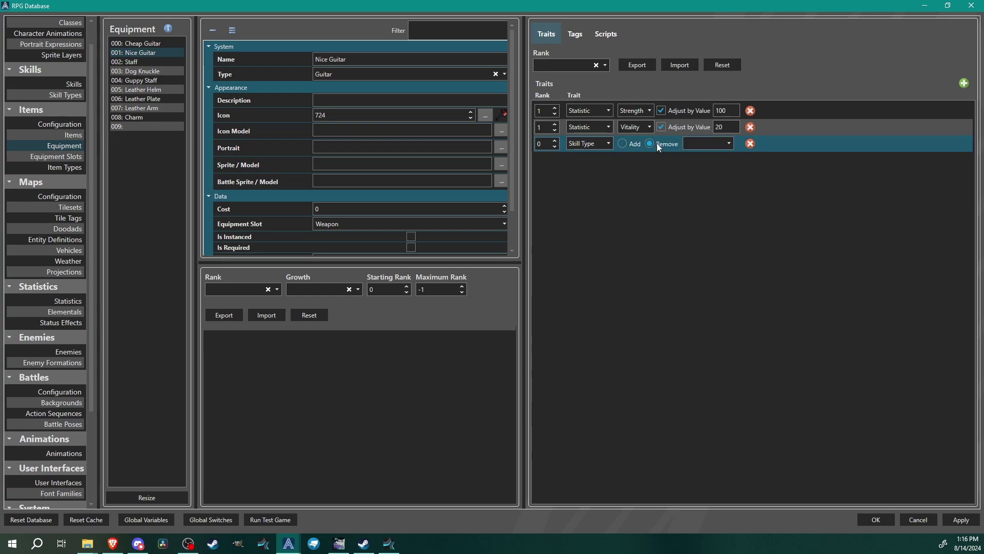
{"action": "left_click", "coordinate": [709, 144]}
{"action": "left_click", "coordinate": [593, 144]}
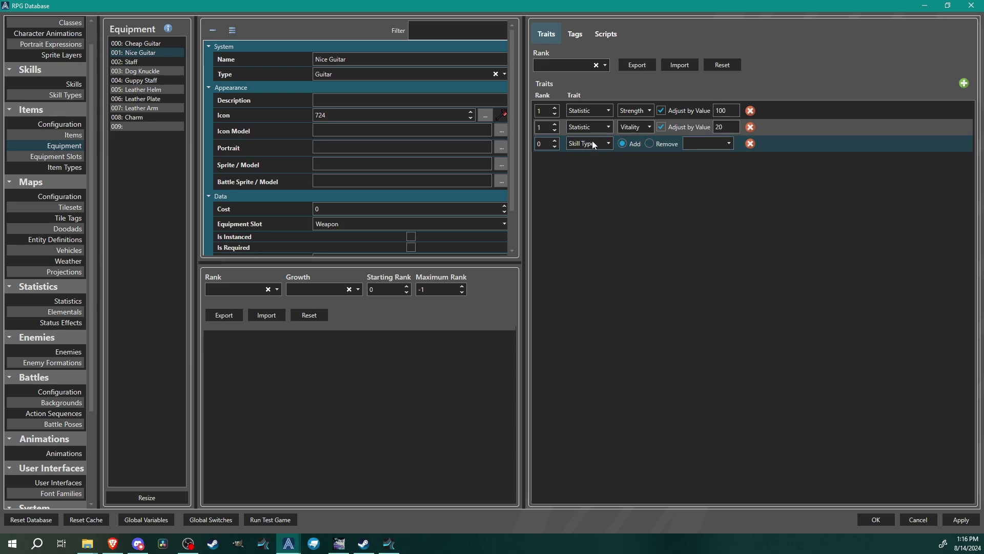
{"action": "left_click", "coordinate": [593, 144]}
{"action": "left_click", "coordinate": [590, 208]}
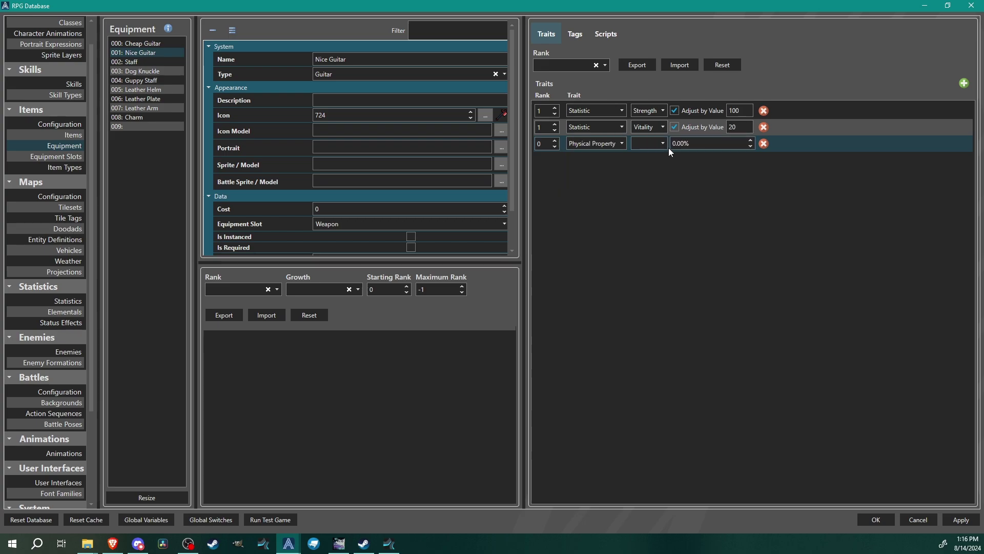
{"action": "left_click", "coordinate": [597, 143]}
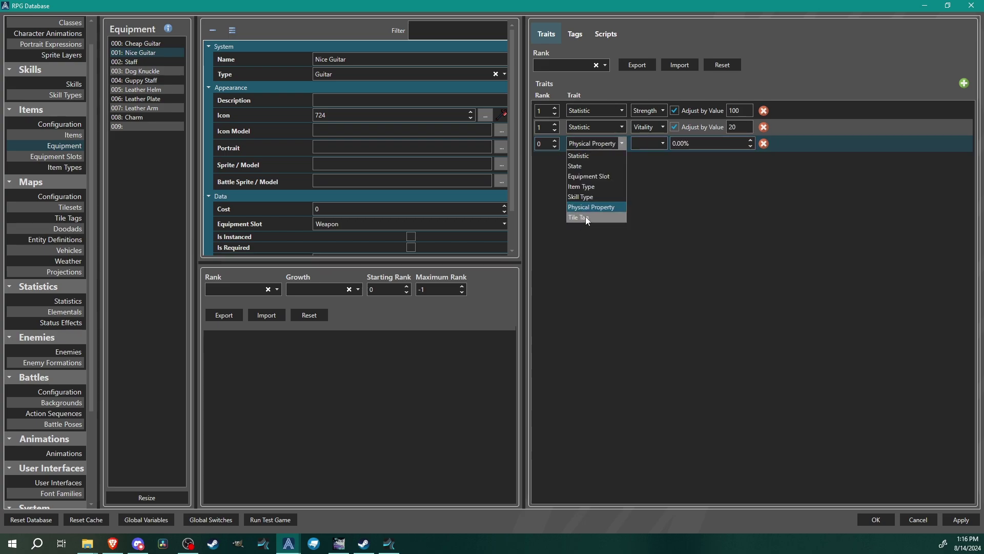
{"action": "left_click", "coordinate": [693, 167]}
Look through Nice Guitar's tags, equip scripts and available rank options, and return to its traits
{"action": "left_click", "coordinate": [575, 34]}
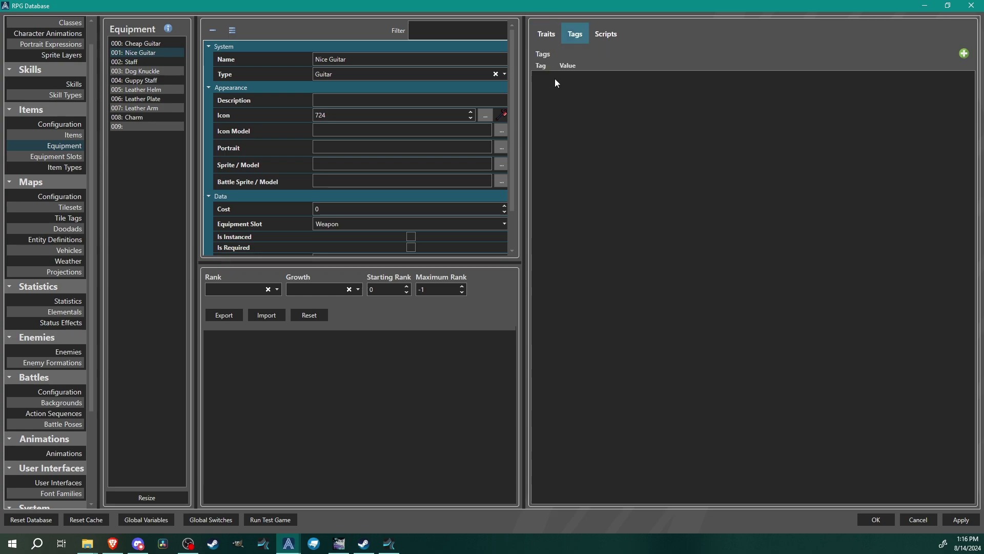
{"action": "left_click", "coordinate": [595, 41]}
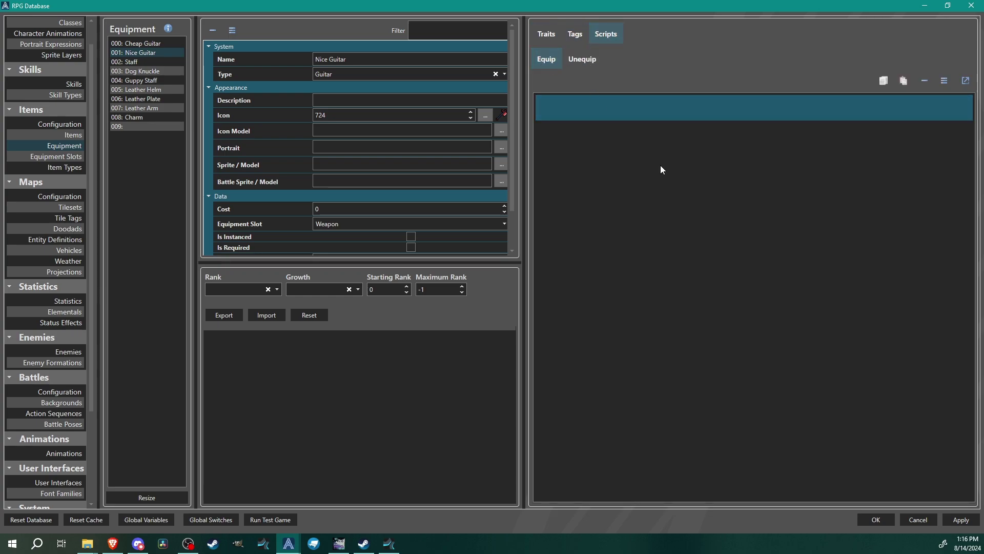
{"action": "left_click", "coordinate": [249, 289]}
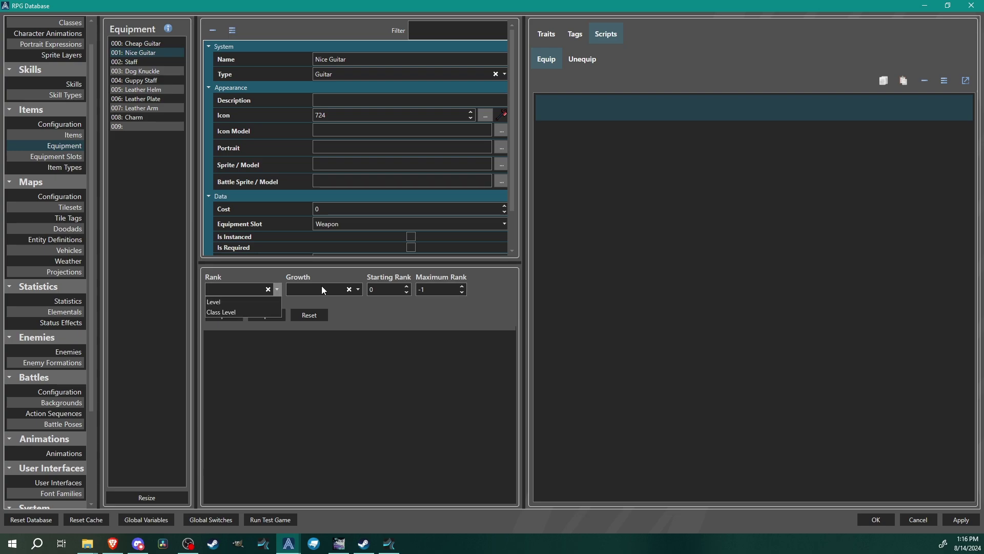
{"action": "left_click", "coordinate": [328, 316]}
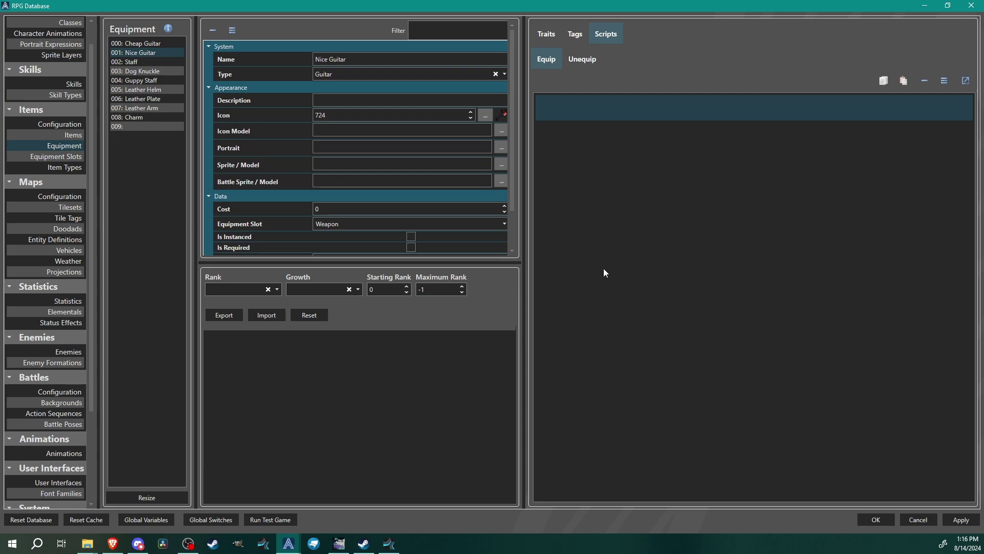
{"action": "left_click", "coordinate": [544, 36]}
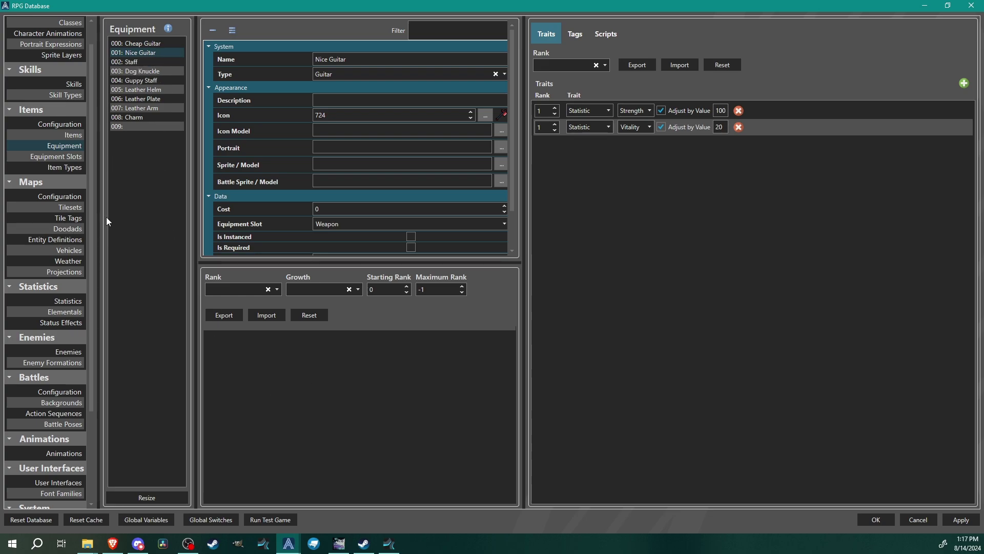
Enable the Weapon, Helm, Arm, Chest and Accessory equipment slots for the character Bertimus
{"action": "scroll", "coordinate": [60, 155], "scroll_direction": "up", "scroll_amount": 1}
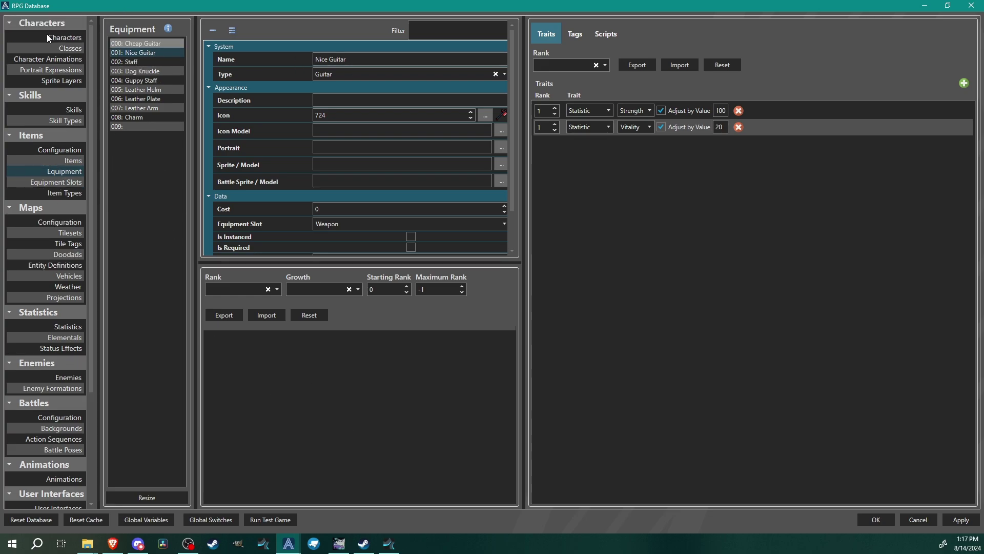
{"action": "left_click", "coordinate": [71, 39]}
{"action": "left_click", "coordinate": [137, 43]}
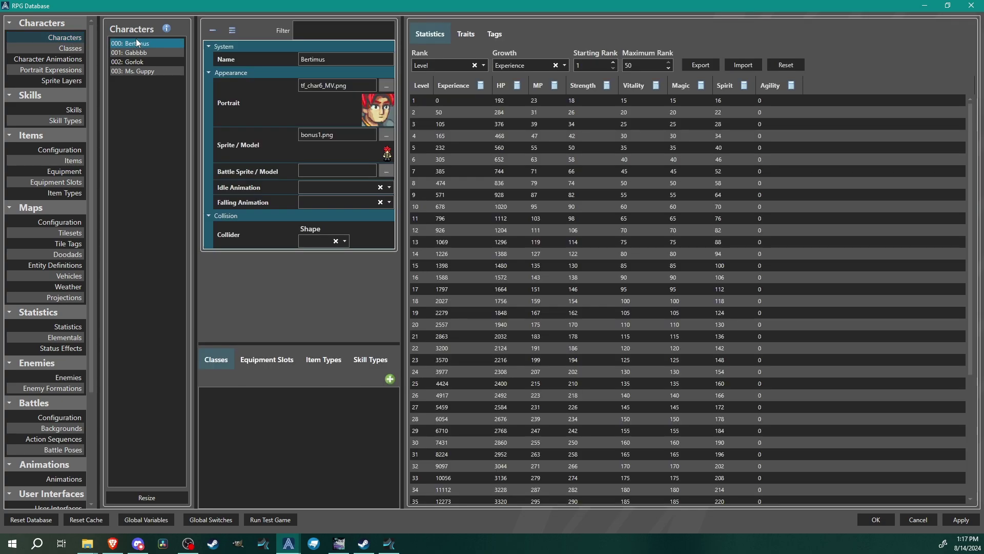
{"action": "left_click", "coordinate": [263, 361]}
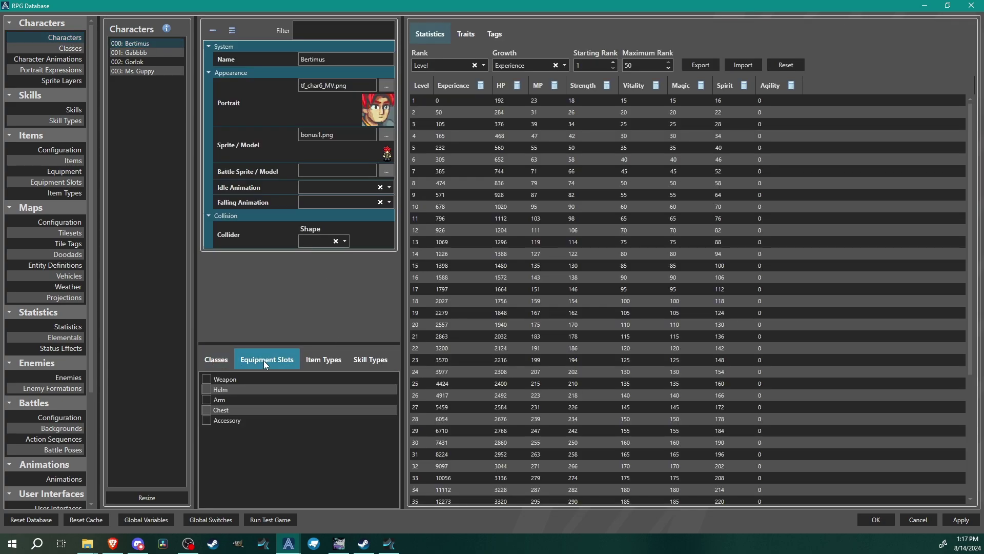
{"action": "left_click", "coordinate": [207, 391]}
{"action": "left_click", "coordinate": [207, 400]}
{"action": "left_click", "coordinate": [207, 410]}
{"action": "left_click", "coordinate": [207, 420]}
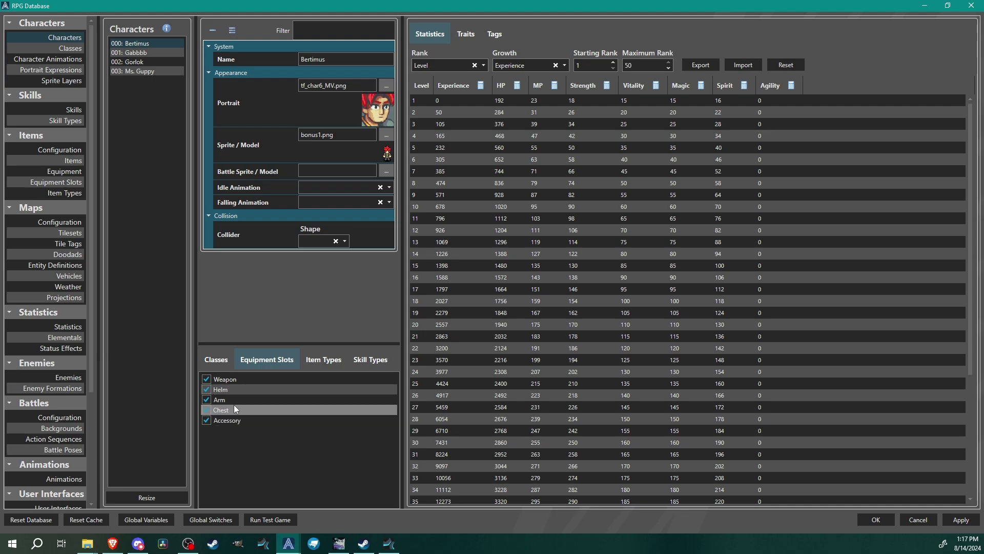
Allow the Guitar, Armor and Accessory item types for Bertimus
{"action": "left_click", "coordinate": [315, 359]}
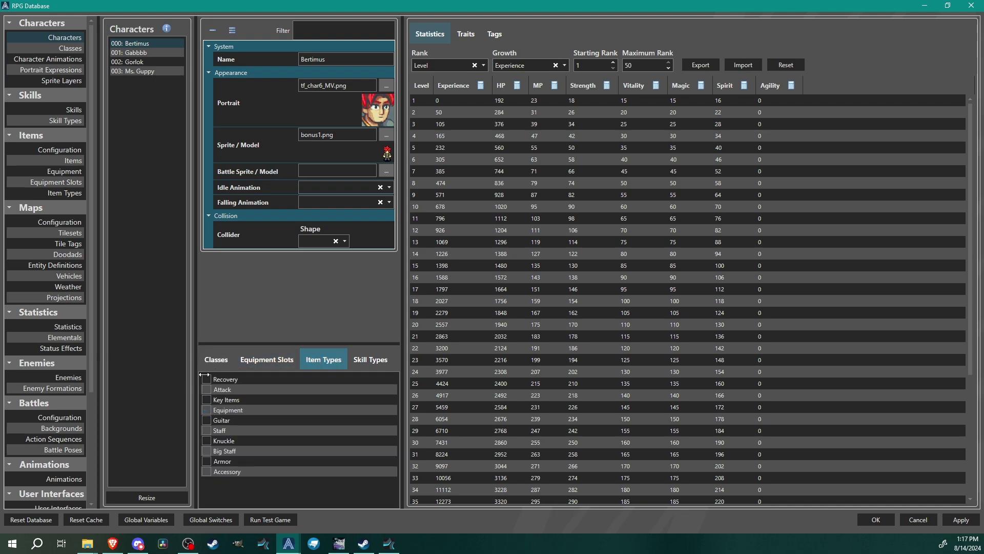
{"action": "left_click", "coordinate": [206, 420]}
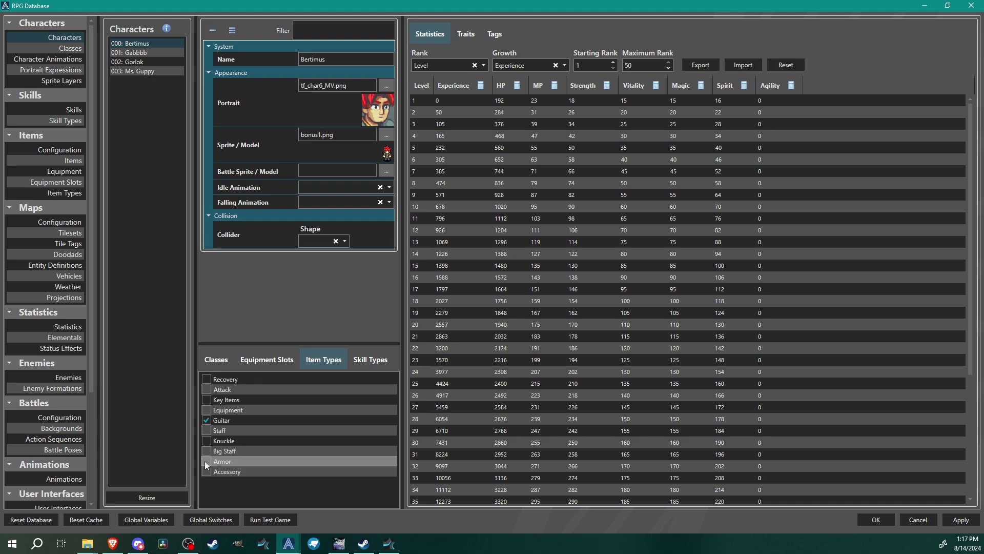
{"action": "left_click", "coordinate": [207, 461]}
{"action": "left_click", "coordinate": [206, 472]}
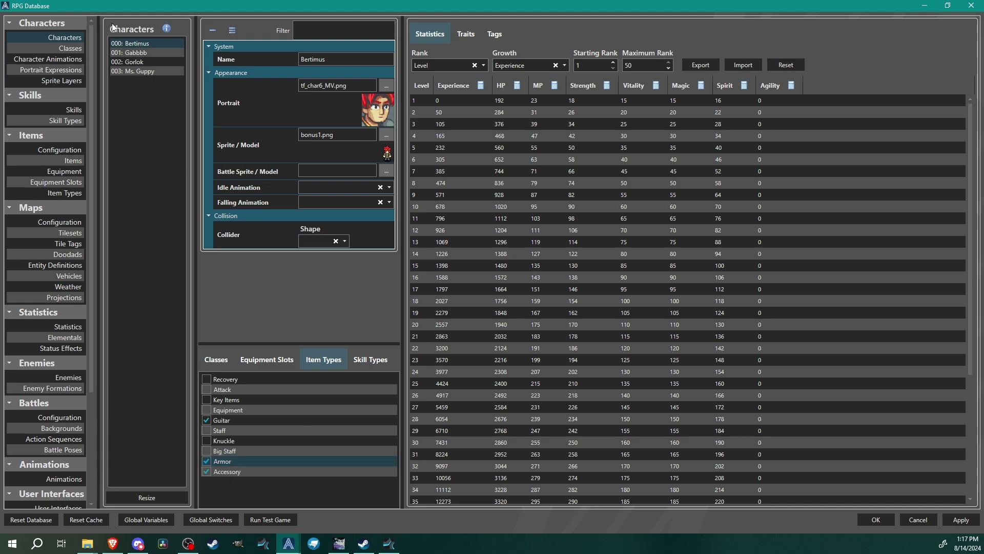
Enable the Weapon, Helm, Arm, Chest and Accessory equipment slots for Gabbbb and allow the Staff item type
{"action": "left_click", "coordinate": [143, 52]}
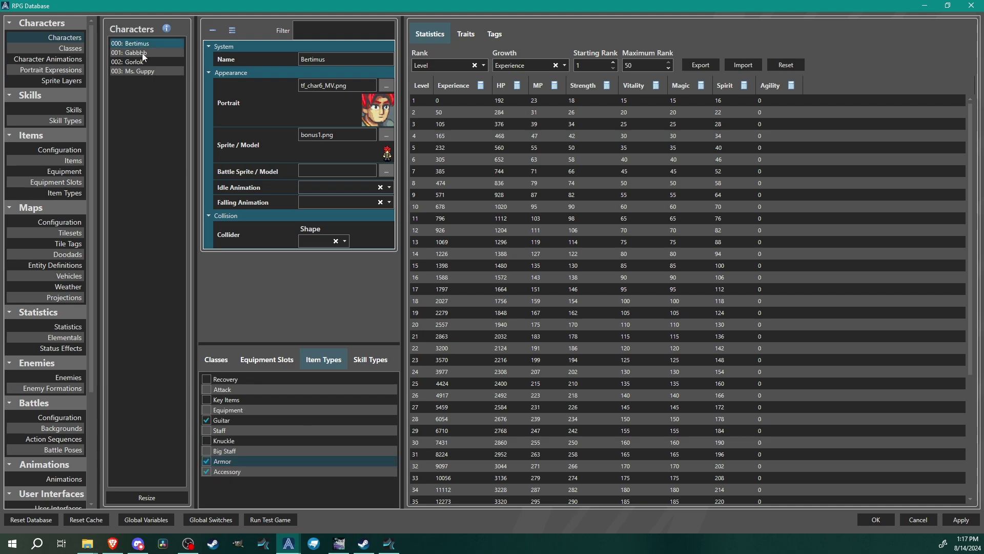
{"action": "left_click", "coordinate": [256, 367]}
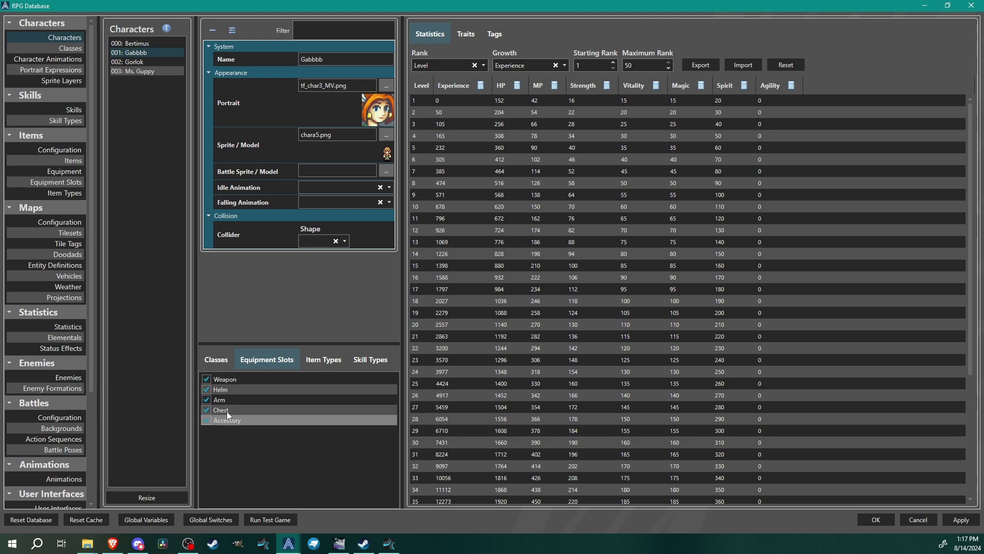
{"action": "left_click", "coordinate": [322, 360]}
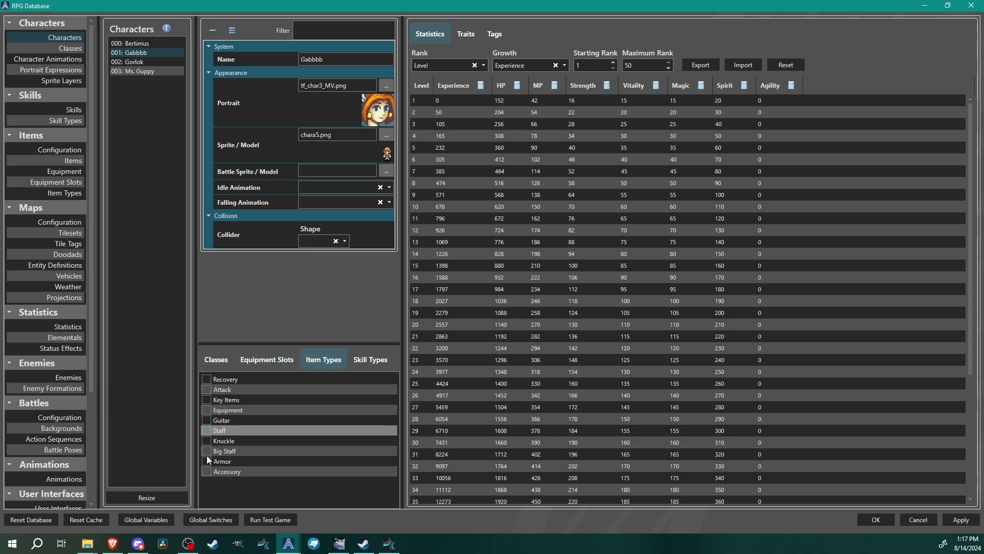
Enable the Weapon, Helm and Arm equipment slots for the character Gorlok
{"action": "left_click", "coordinate": [144, 60]}
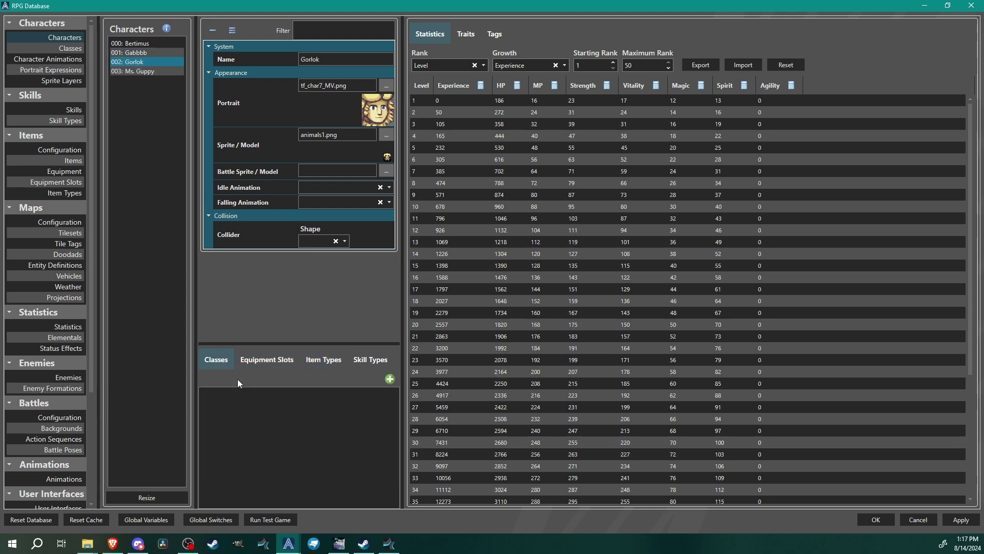
{"action": "left_click", "coordinate": [251, 361]}
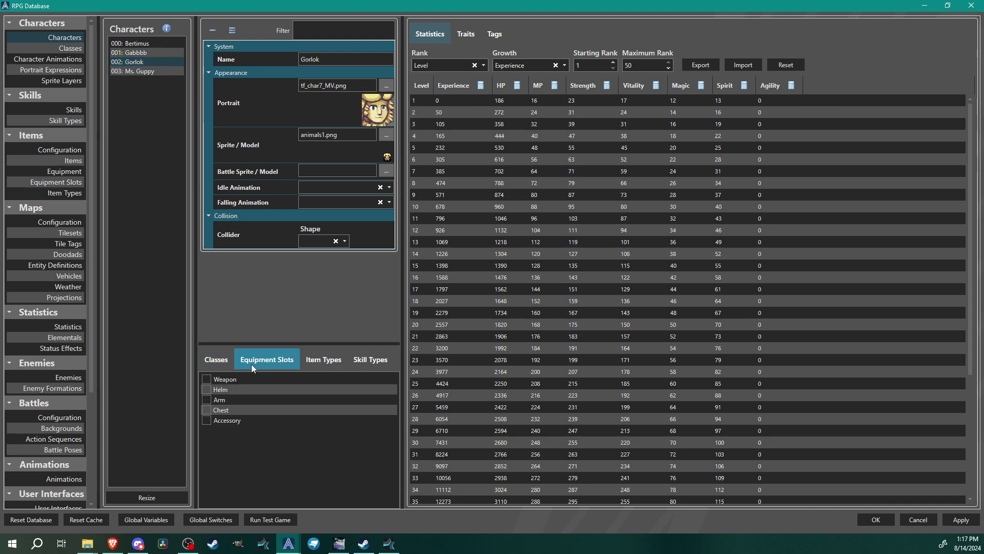
{"action": "left_click", "coordinate": [207, 379]}
{"action": "left_click", "coordinate": [207, 389]}
{"action": "left_click", "coordinate": [207, 398]}
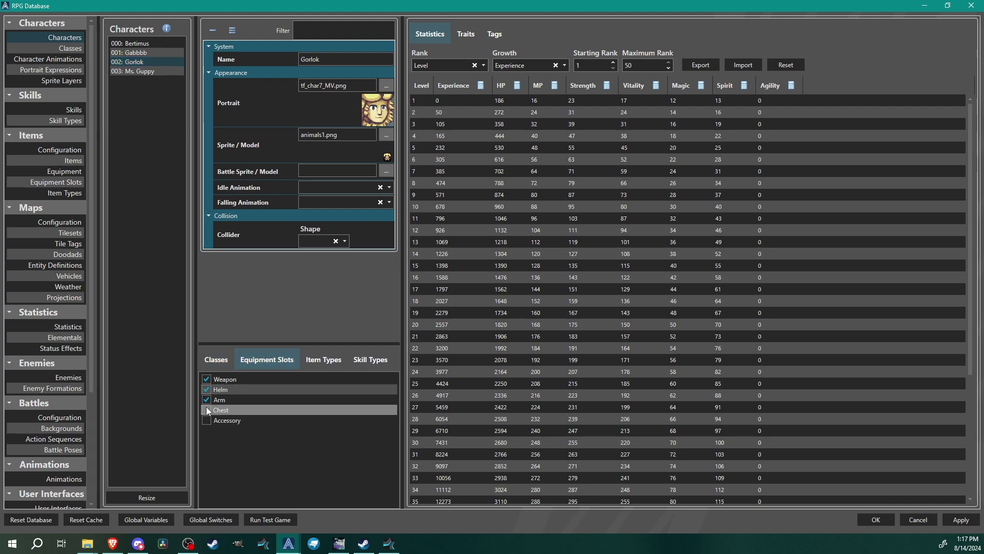
Allow the Knuckle, Armor and Accessory item types for Gorlok
{"action": "left_click", "coordinate": [320, 360]}
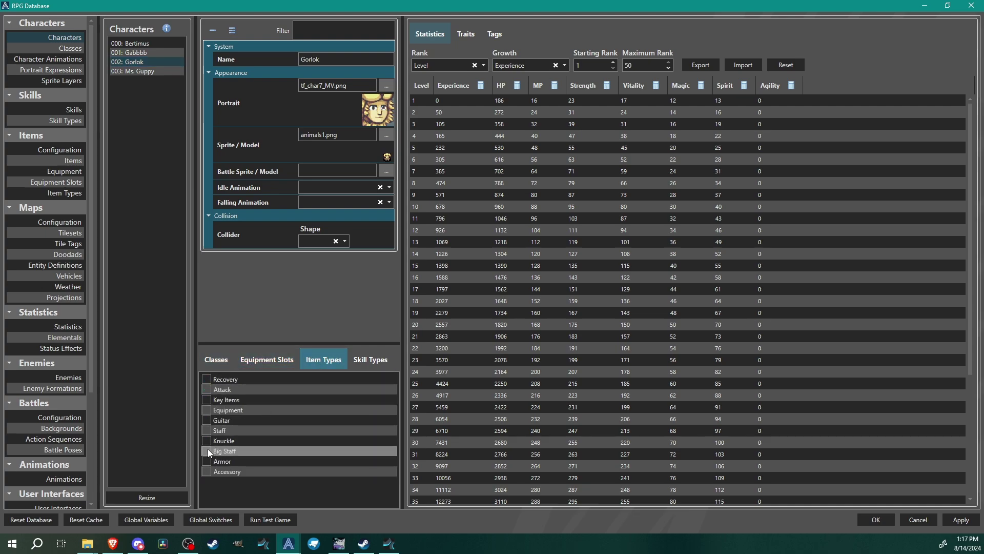
{"action": "left_click", "coordinate": [207, 440]}
{"action": "left_click", "coordinate": [206, 460]}
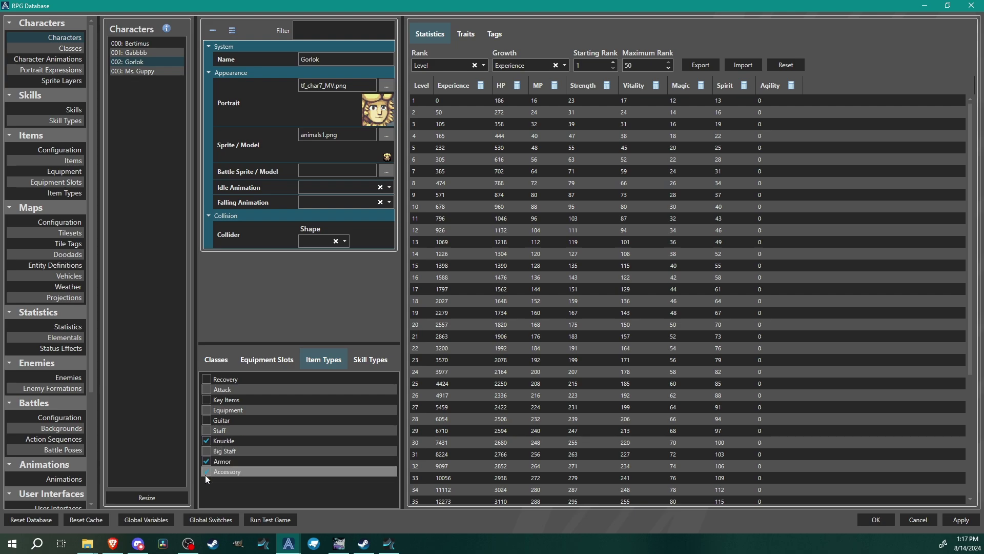
Enable the Weapon and Helm equipment slots for Ms. Guppy and allow her the Big Staff, Armor and Accessory item types
{"action": "left_click", "coordinate": [139, 72]}
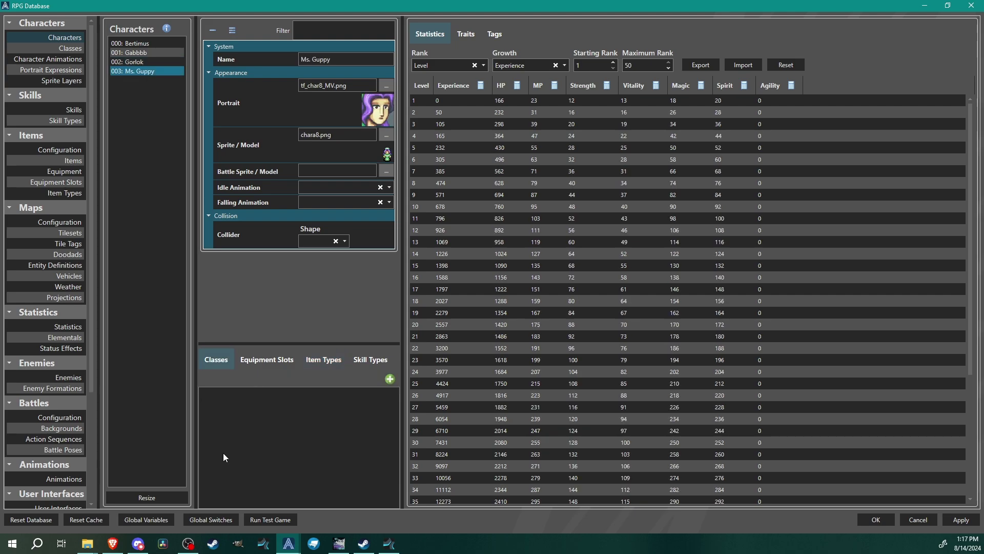
{"action": "left_click", "coordinate": [266, 359]}
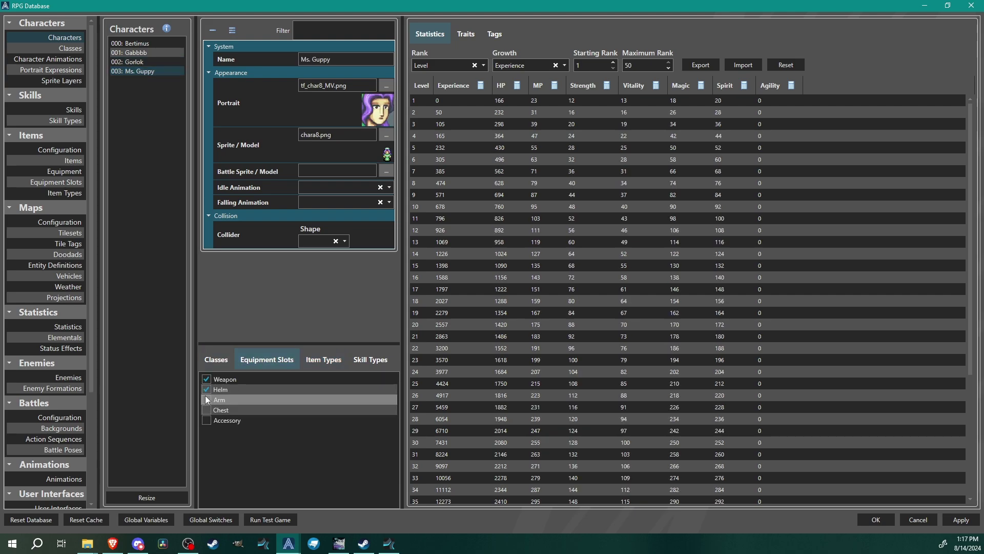
{"action": "left_click", "coordinate": [312, 361]}
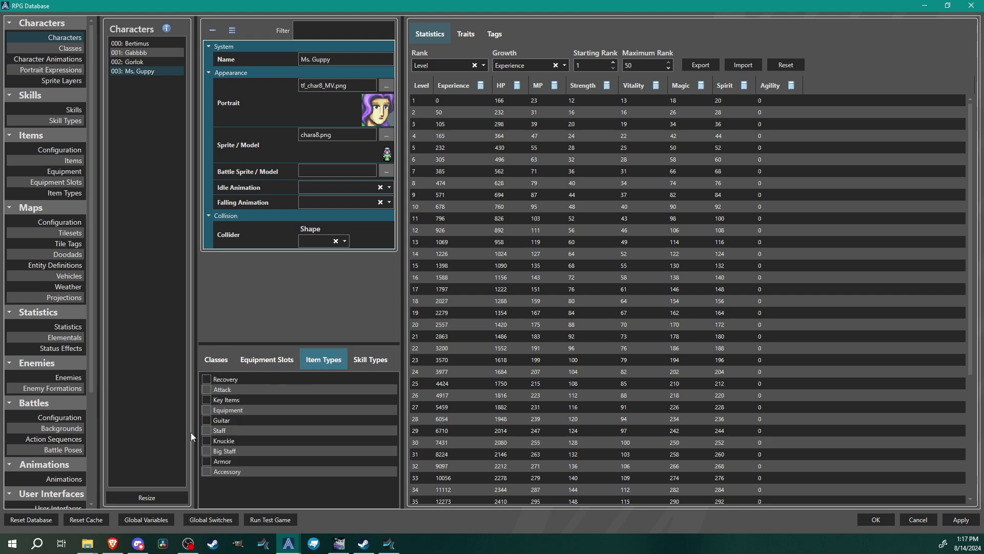
{"action": "left_click", "coordinate": [207, 451]}
{"action": "left_click", "coordinate": [207, 461]}
{"action": "left_click", "coordinate": [207, 471]}
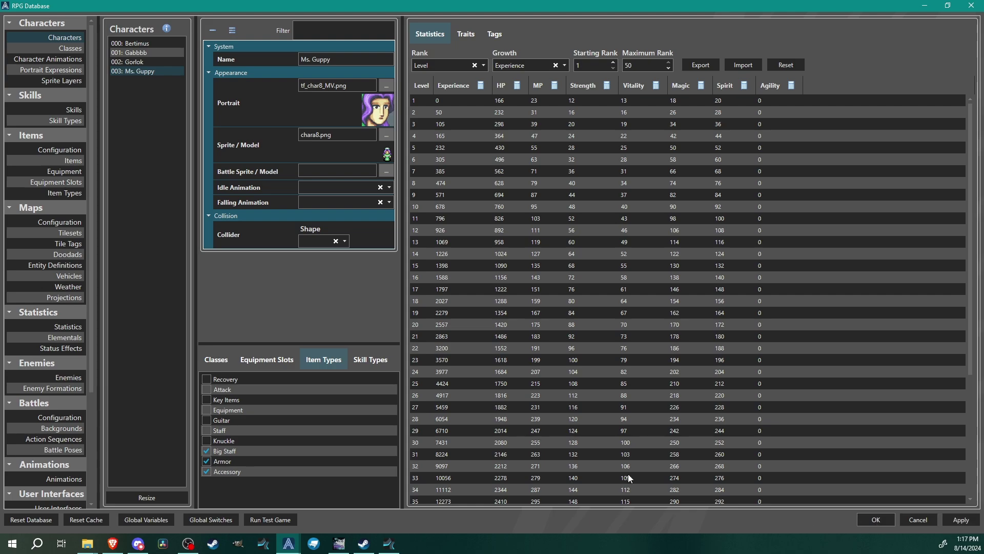
Add twelve new entries to the initial inventory in the New Game settings
{"action": "left_click_drag", "start_coordinate": [92, 338], "coordinate": [94, 491]}
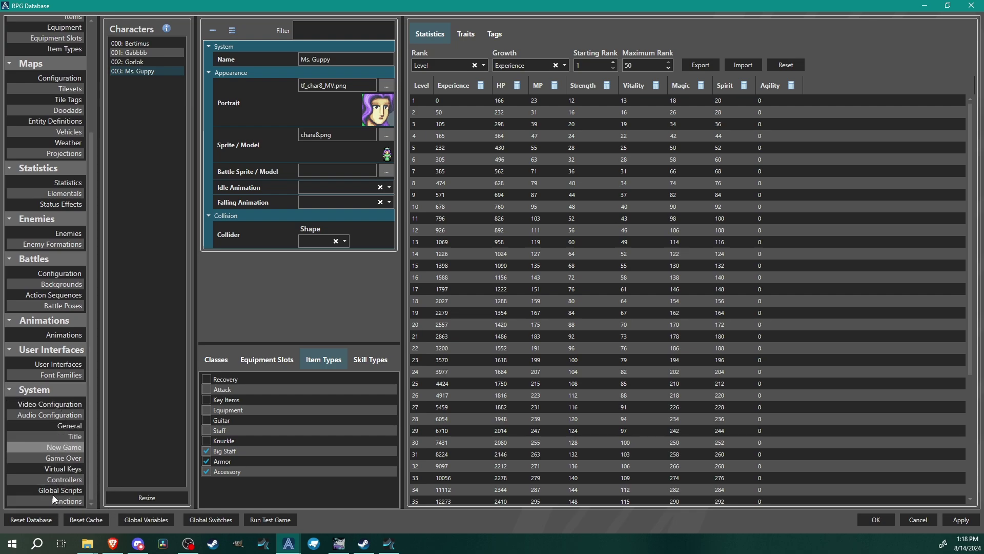
{"action": "left_click", "coordinate": [68, 449]}
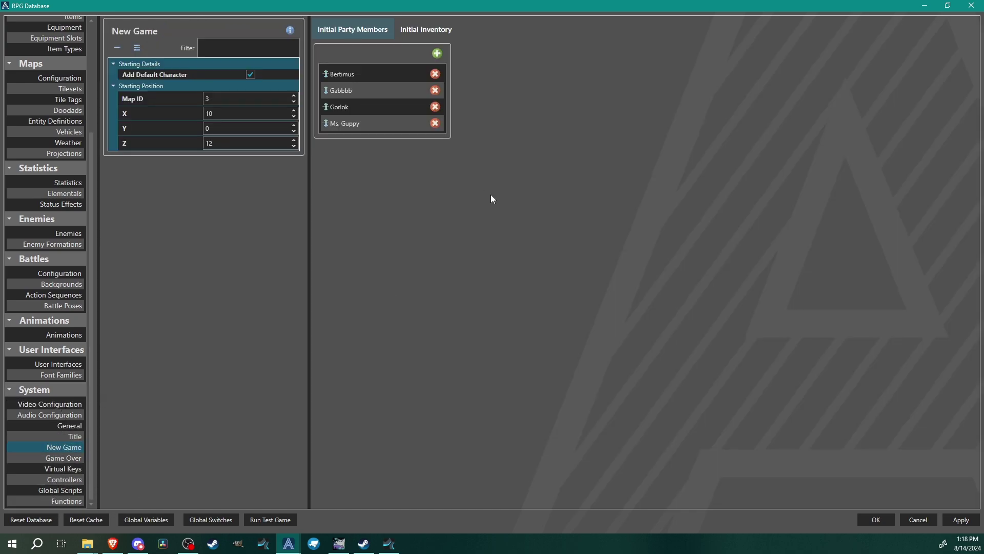
{"action": "left_click", "coordinate": [438, 29]}
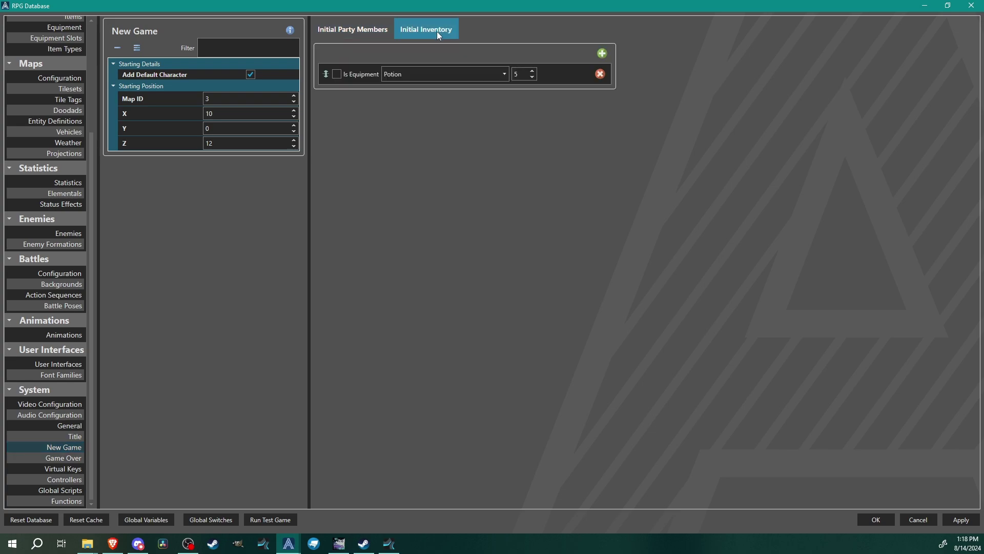
{"action": "left_click", "coordinate": [602, 54]}
{"action": "left_click", "coordinate": [601, 53]}
{"action": "left_click", "coordinate": [602, 53]}
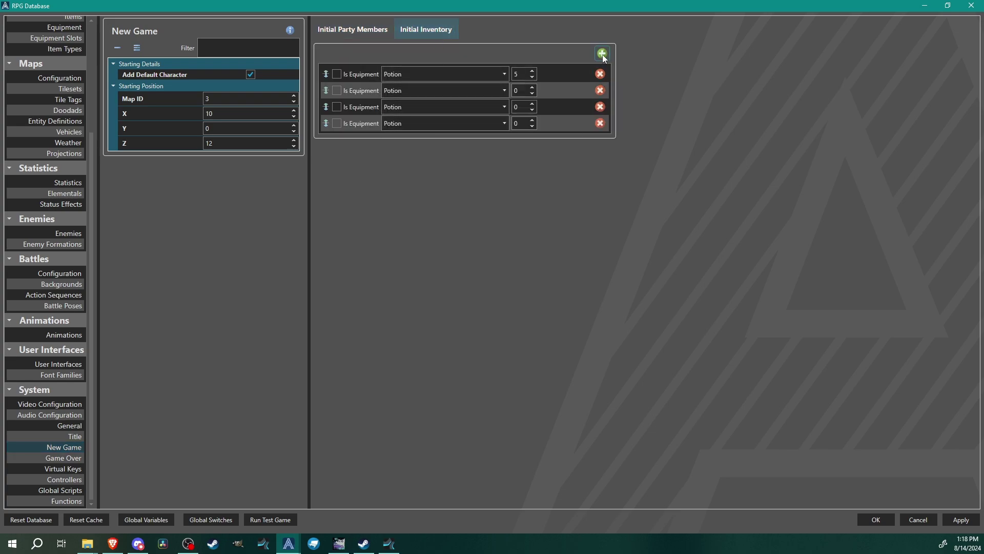
{"action": "left_click", "coordinate": [601, 53]}
{"action": "left_click", "coordinate": [602, 54]}
{"action": "left_click", "coordinate": [602, 53]}
{"action": "left_click", "coordinate": [602, 54]}
{"action": "left_click", "coordinate": [602, 54]}
{"action": "left_click", "coordinate": [601, 54]}
{"action": "left_click", "coordinate": [601, 53]}
{"action": "left_click", "coordinate": [601, 54]}
{"action": "left_click", "coordinate": [602, 54]}
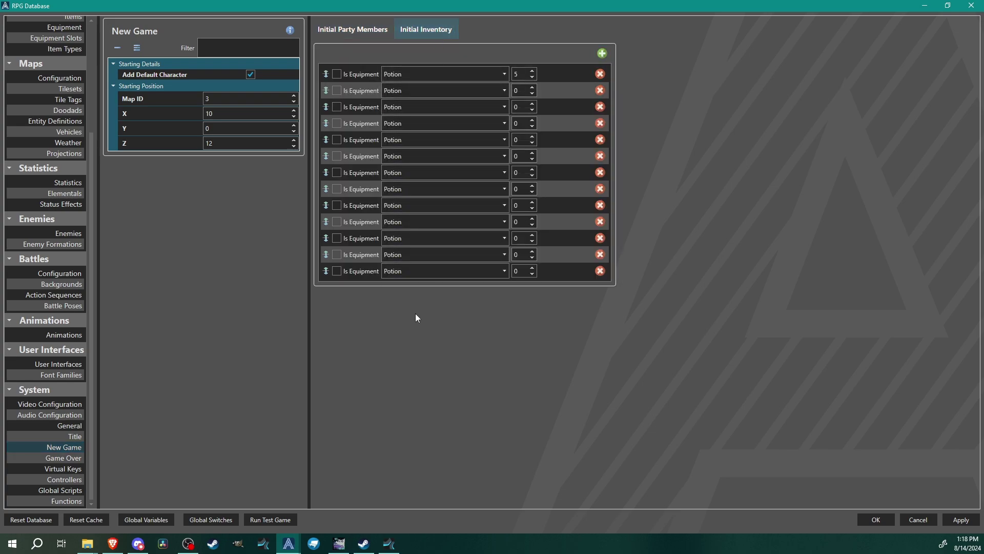
Mark the first eight initial inventory entries as equipment
{"action": "left_click", "coordinate": [337, 75]}
{"action": "left_click", "coordinate": [337, 91]}
{"action": "left_click", "coordinate": [336, 107]}
{"action": "left_click", "coordinate": [336, 124]}
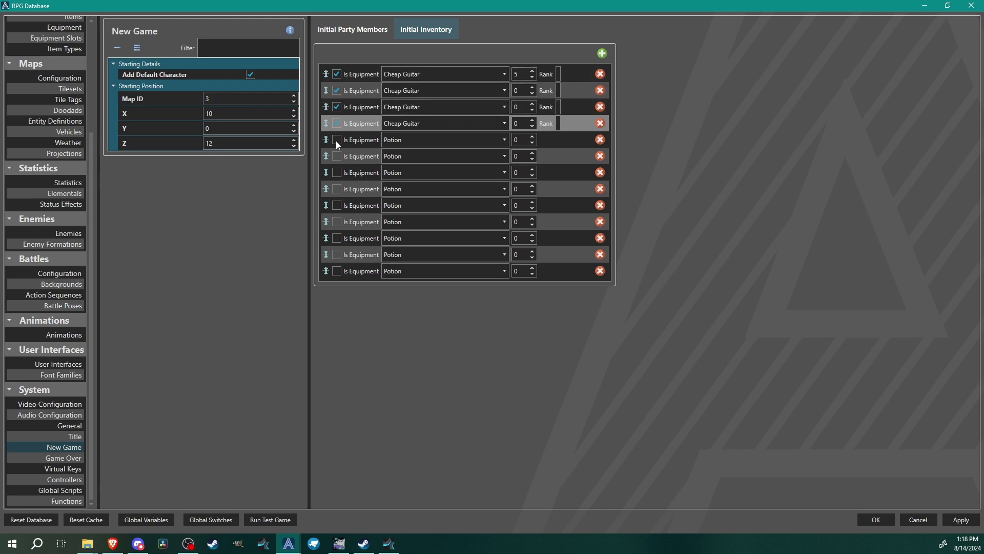
{"action": "left_click", "coordinate": [336, 140]}
{"action": "left_click", "coordinate": [336, 157]}
{"action": "left_click", "coordinate": [337, 173]}
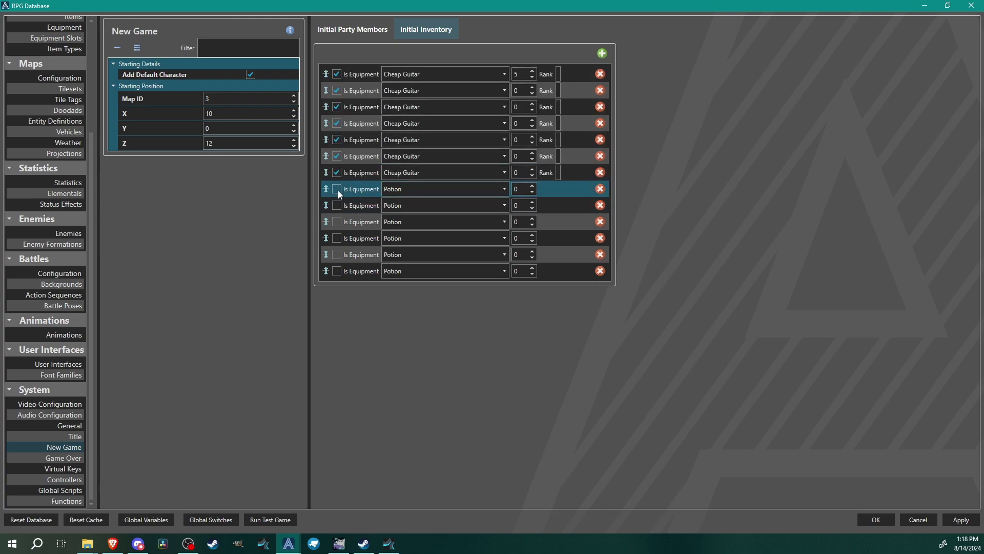
{"action": "left_click", "coordinate": [336, 189]}
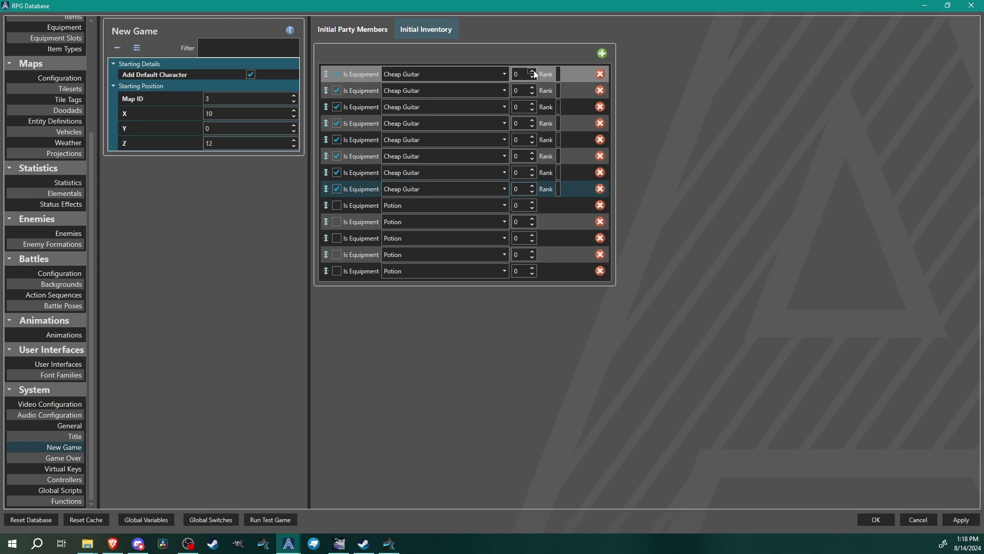
Set the first entry's quantity to 1 and the second to fifth entries to Nice Guitar, Staff, Dog Knuckle and Guppy Staff
{"action": "left_click", "coordinate": [428, 89]}
{"action": "left_click", "coordinate": [403, 115]}
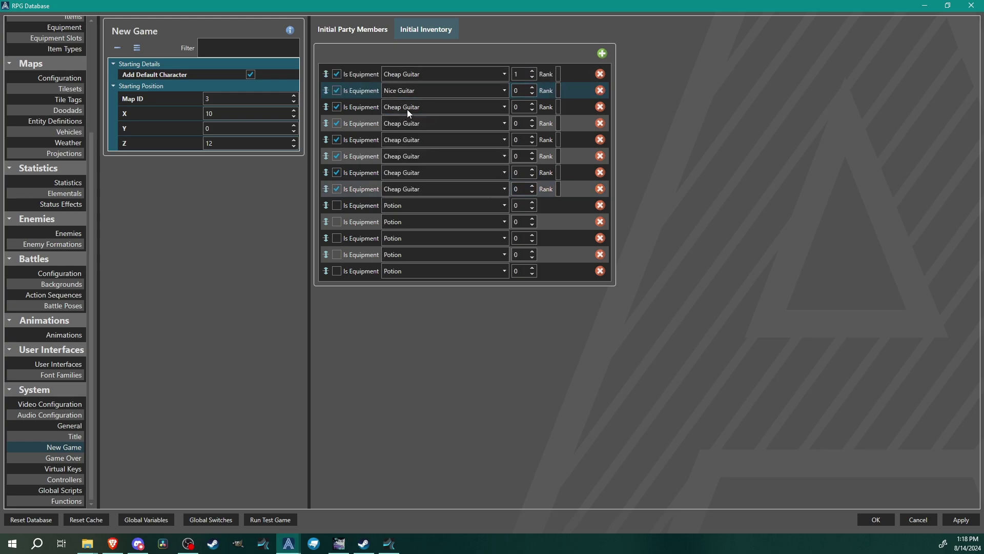
{"action": "left_click", "coordinate": [407, 107]}
{"action": "left_click", "coordinate": [403, 140]}
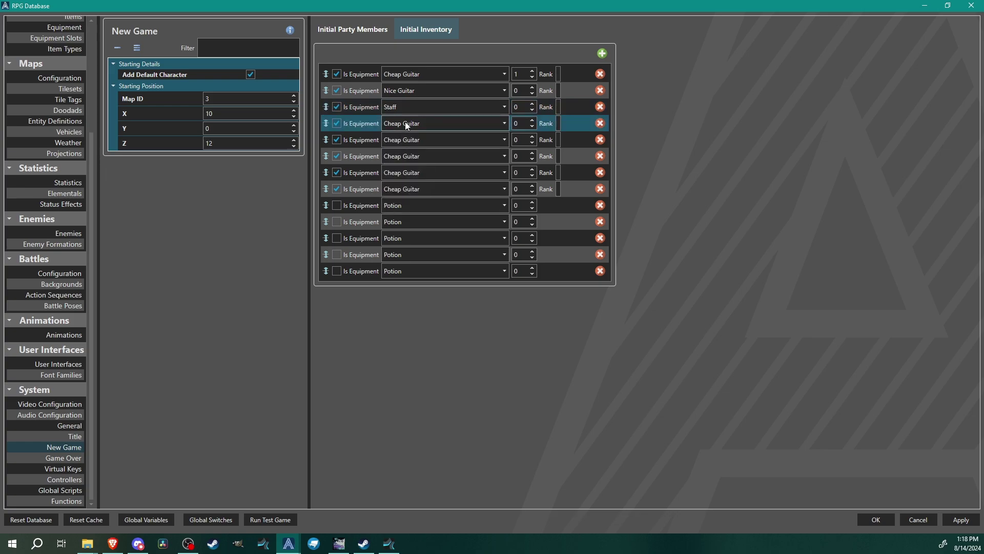
{"action": "left_click", "coordinate": [404, 123]}
{"action": "left_click", "coordinate": [405, 166]}
{"action": "left_click", "coordinate": [404, 145]}
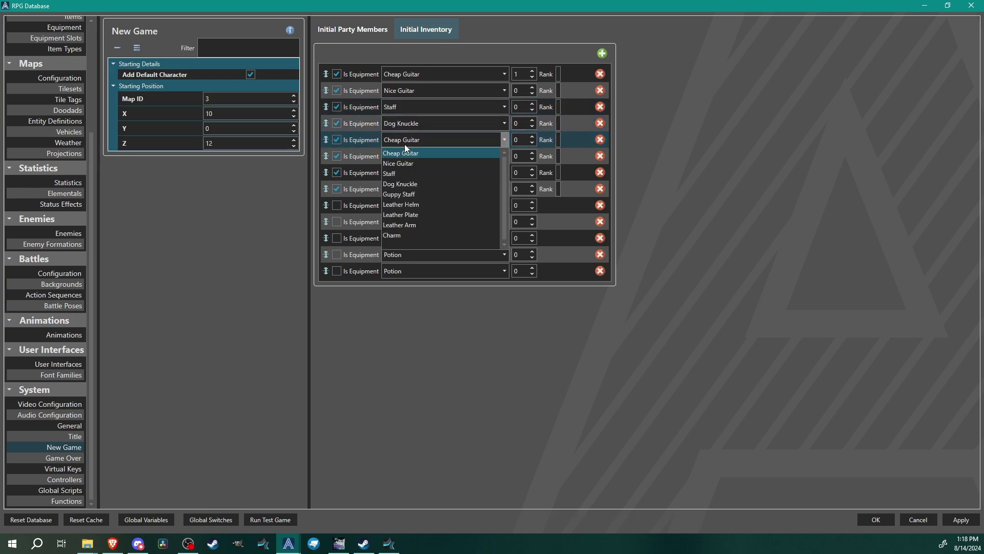
{"action": "left_click", "coordinate": [409, 200]}
Set the sixth initial inventory entry to Leather Helm with a quantity of 4
{"action": "left_click", "coordinate": [402, 159]}
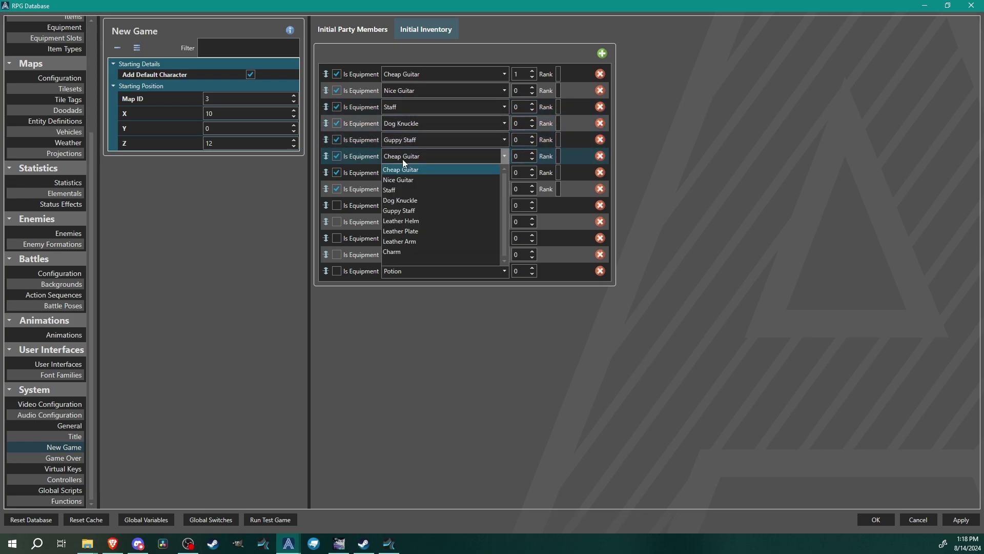
{"action": "left_click", "coordinate": [407, 160]}
{"action": "left_click", "coordinate": [410, 162]}
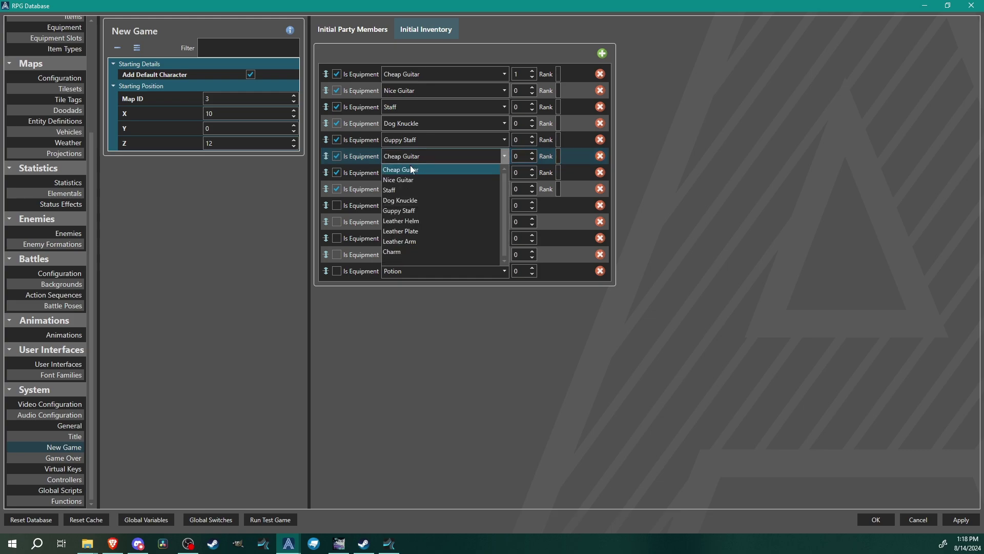
{"action": "left_click", "coordinate": [408, 221]}
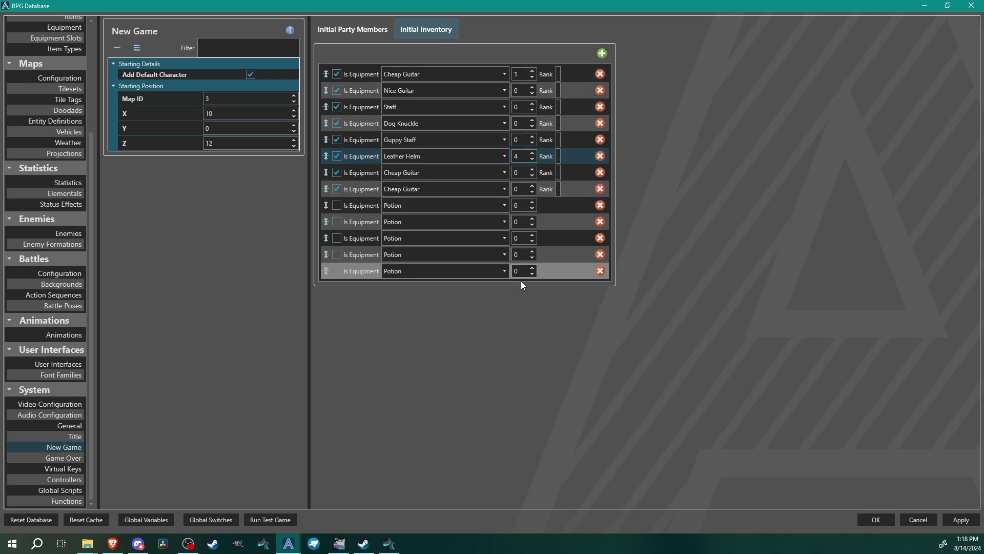
Set the quantities of the Nice Guitar, Staff, Dog Knuckle and Guppy Staff to 1 each
{"action": "left_click", "coordinate": [533, 88]}
{"action": "left_click", "coordinate": [532, 104]}
{"action": "left_click", "coordinate": [532, 120]}
{"action": "left_click", "coordinate": [532, 137]}
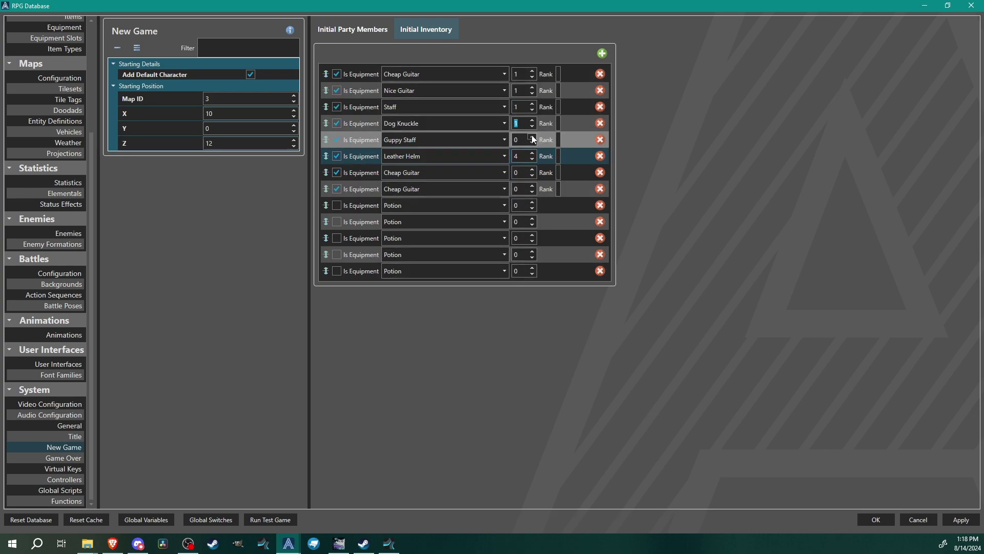
Set the seventh entry to Leather Plate with quantity 4 and the eighth to Leather Arm with quantity 3
{"action": "left_click", "coordinate": [404, 175]}
{"action": "left_click", "coordinate": [414, 248]}
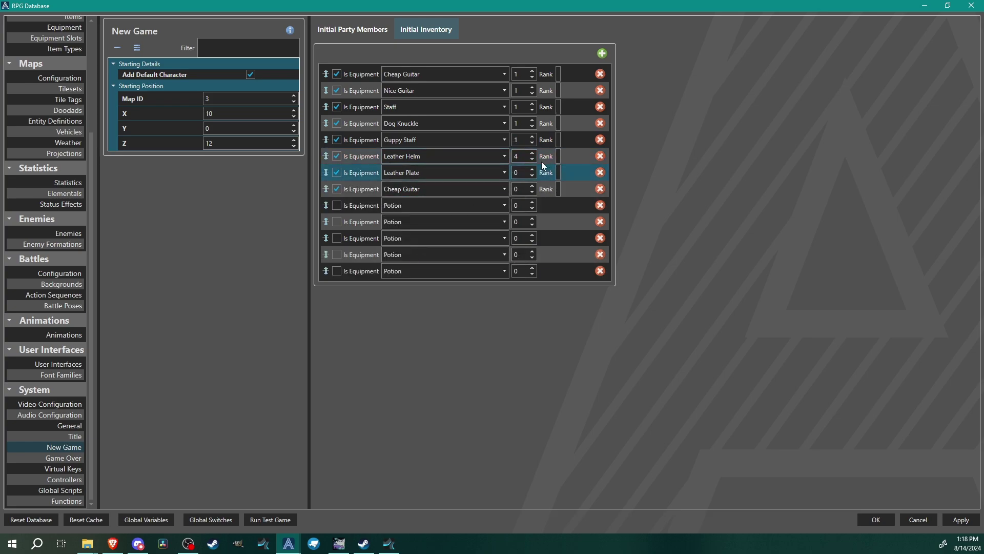
{"action": "left_click", "coordinate": [532, 170]}
{"action": "left_click", "coordinate": [532, 170]}
{"action": "left_click", "coordinate": [533, 170]}
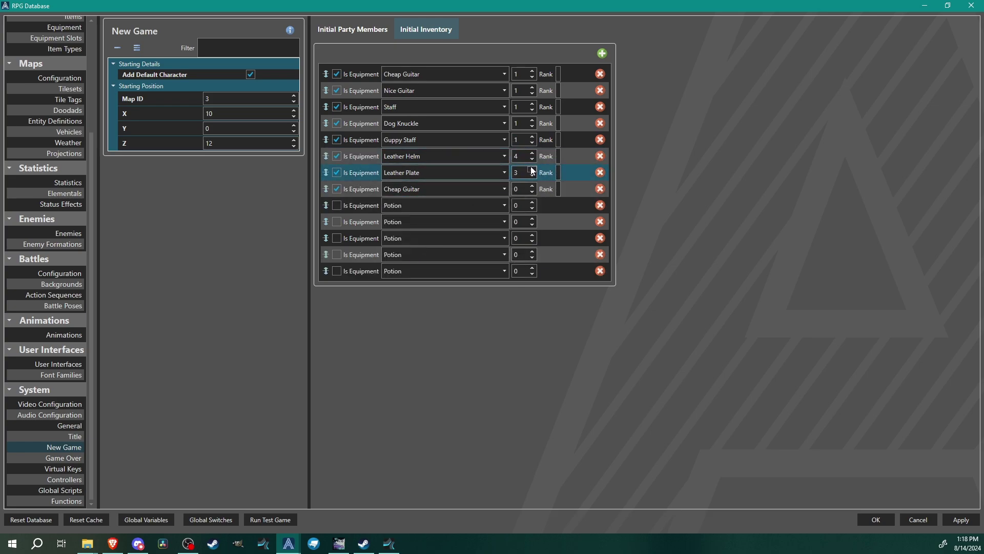
{"action": "left_click", "coordinate": [464, 189]}
{"action": "left_click", "coordinate": [409, 279]}
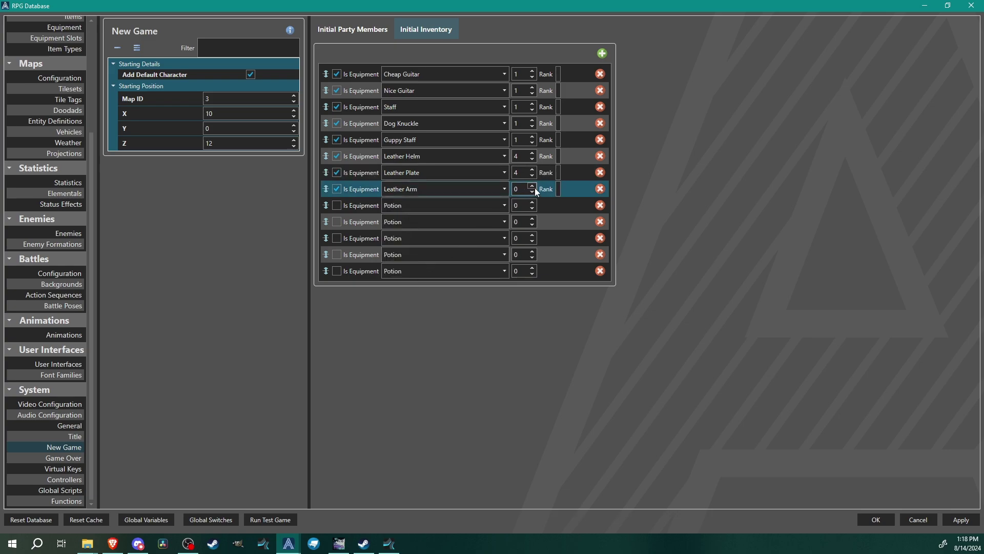
Make the ninth entry an equipment entry for Charm with quantity 2 and save the database changes
{"action": "left_click", "coordinate": [337, 205]}
{"action": "left_click", "coordinate": [419, 206]}
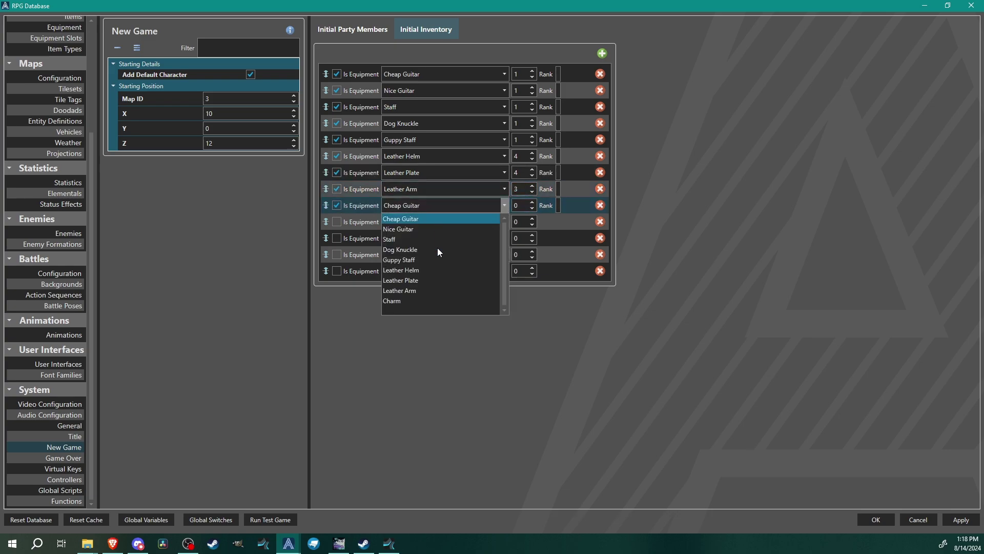
{"action": "left_click", "coordinate": [415, 299]}
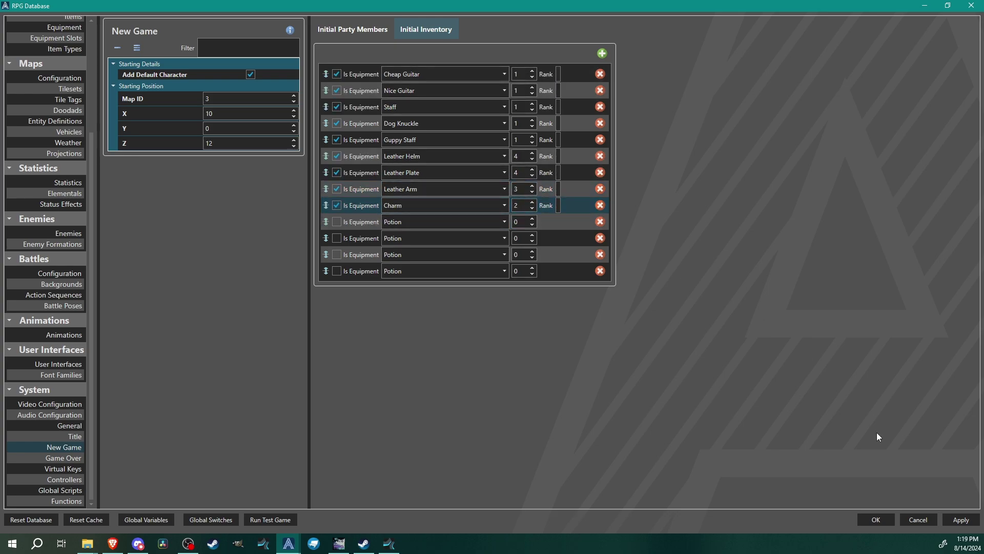
{"action": "left_click", "coordinate": [887, 521]}
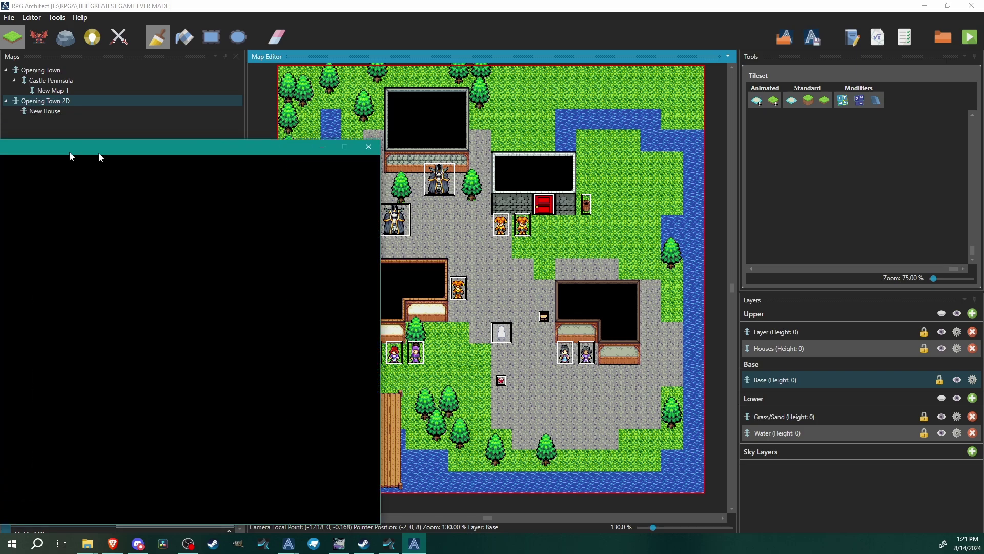
Cycle through the party members in the running test game's main menu and open the Equip screen for Bertimus
{"action": "left_click_drag", "start_coordinate": [11, 144], "coordinate": [438, 87]}
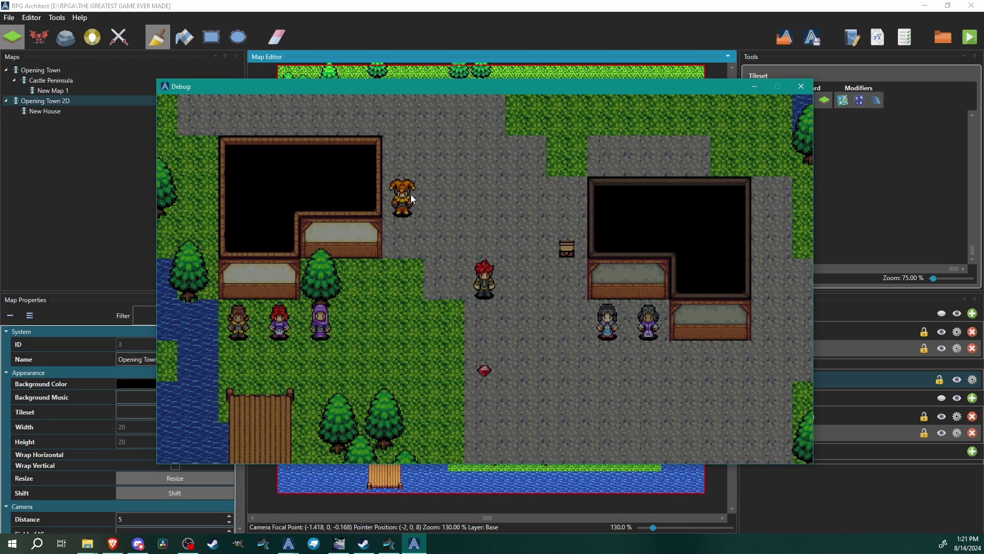
{"action": "key", "text": "Escape"}
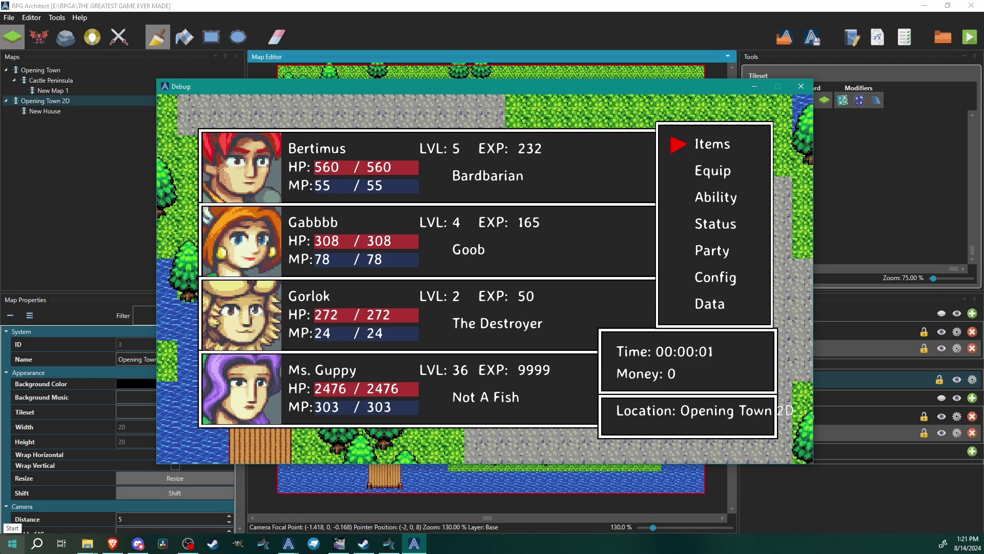
{"action": "key", "text": "Down"}
{"action": "key", "text": "Return"}
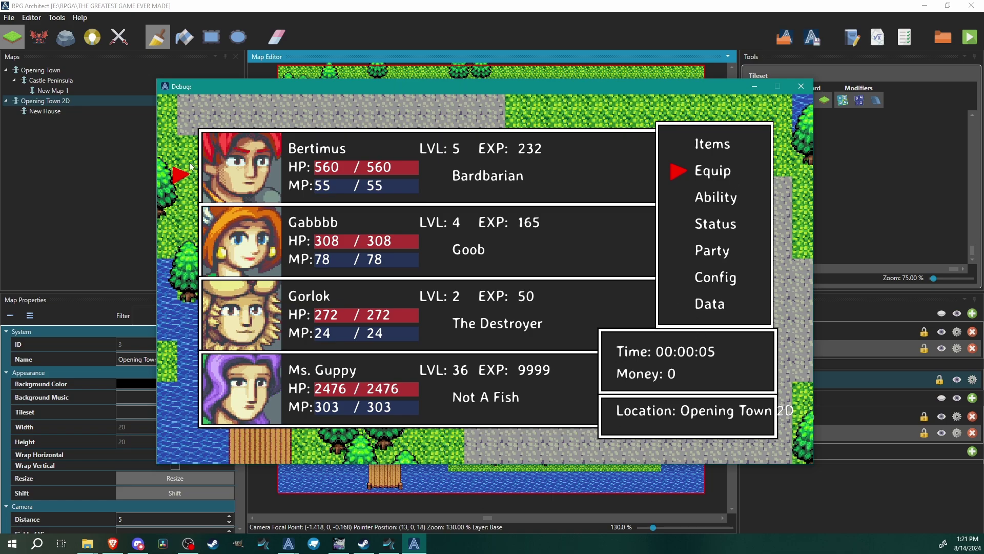
{"action": "key", "text": "Down"}
{"action": "key", "text": "Down"}
{"action": "key", "text": "Down"}
{"action": "key", "text": "Down"}
{"action": "key", "text": "Down"}
{"action": "key", "text": "Down"}
{"action": "key", "text": "Down"}
{"action": "key", "text": "Down"}
{"action": "key", "text": "Return"}
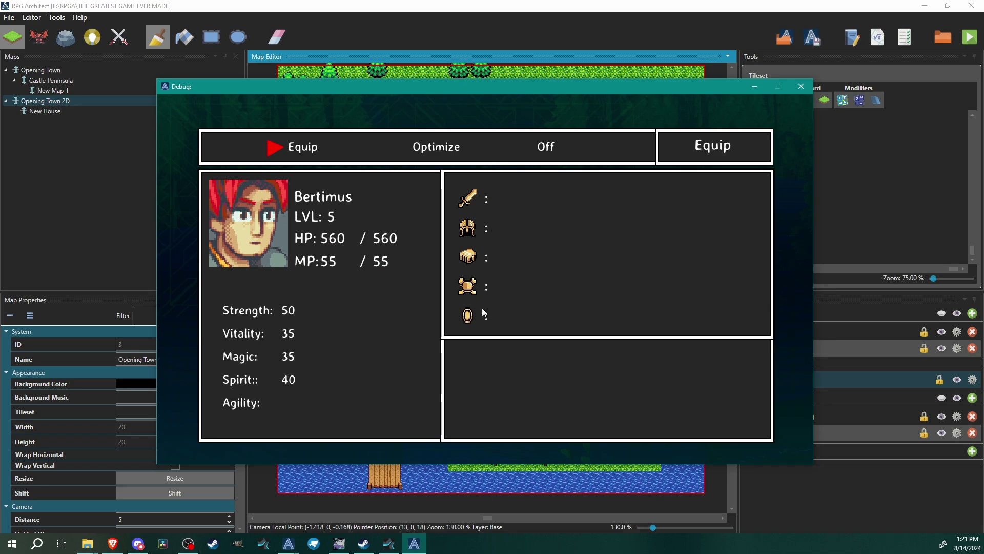
Return to the main menu and examine the starting equipment listed in the test game's Items menu
{"action": "key", "text": "Escape"}
{"action": "key", "text": "Up"}
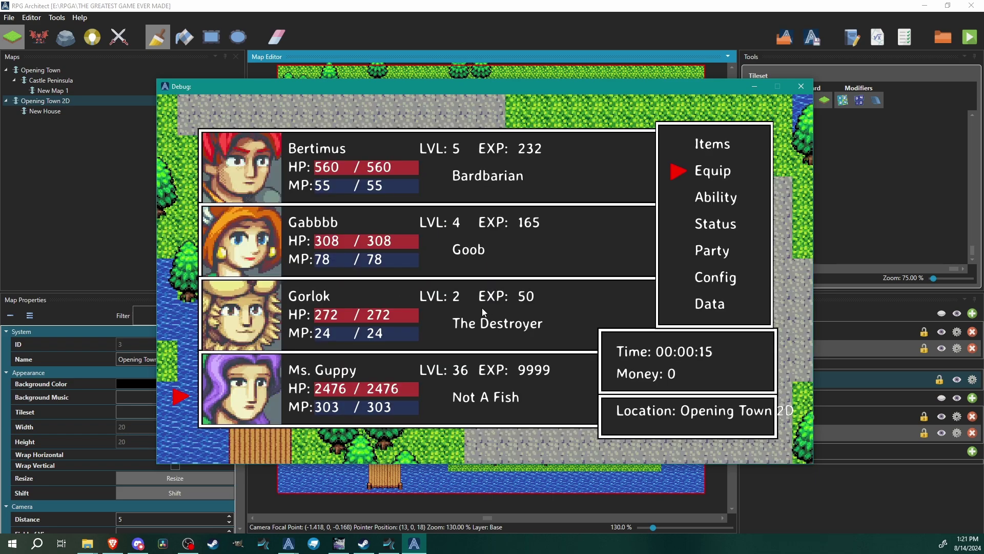
{"action": "key", "text": "Escape"}
{"action": "key", "text": "Up"}
{"action": "key", "text": "Return"}
{"action": "key", "text": "Down"}
{"action": "key", "text": "Down"}
{"action": "key", "text": "Down"}
{"action": "key", "text": "Down"}
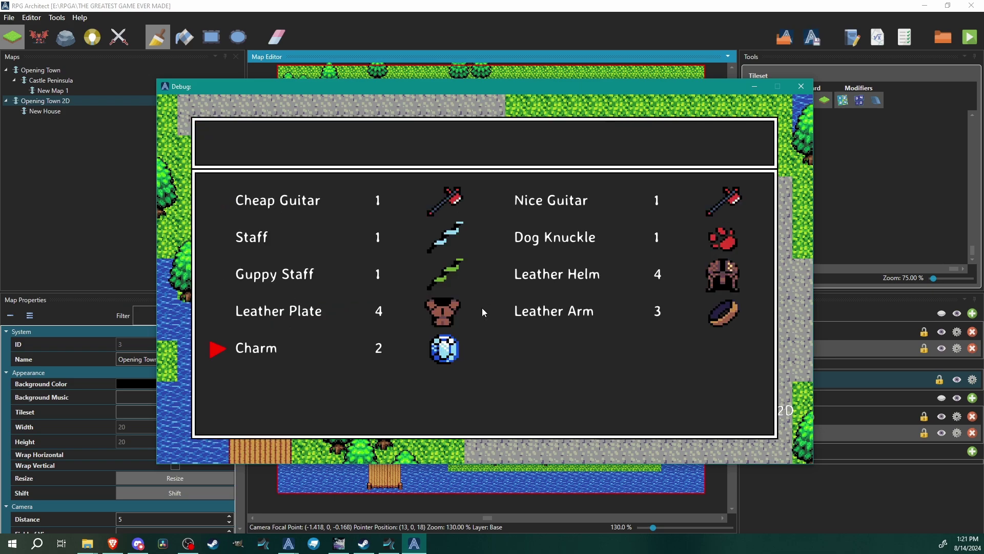
{"action": "key", "text": "Up"}
{"action": "key", "text": "Right"}
{"action": "key", "text": "Left"}
{"action": "key", "text": "Up"}
{"action": "key", "text": "Up"}
{"action": "key", "text": "Up"}
{"action": "key", "text": "Right"}
{"action": "key", "text": "Escape"}
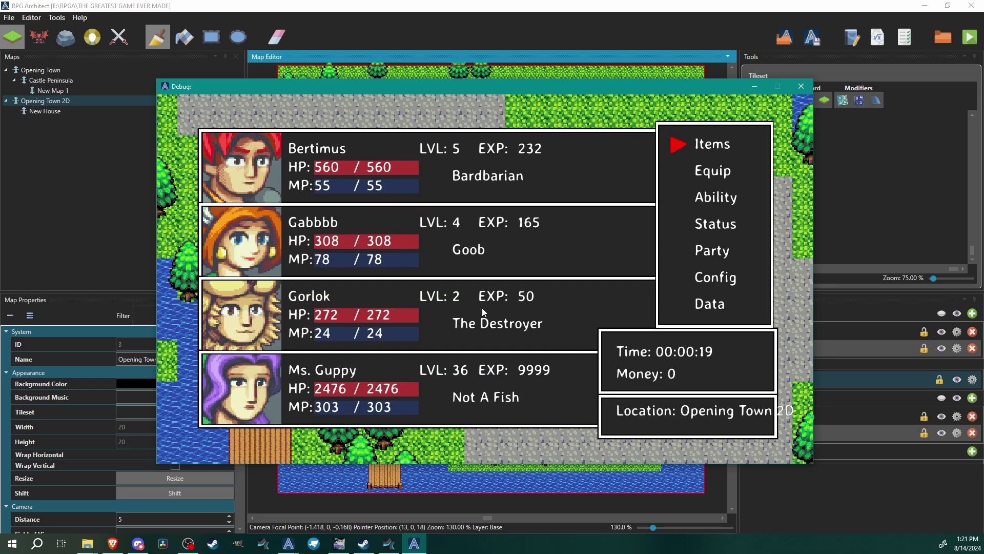
Open the Equip screen for Bertimus and equip the Cheap Guitar in the weapon slot
{"action": "key", "text": "Down"}
{"action": "key", "text": "Return"}
{"action": "key", "text": "Down"}
{"action": "key", "text": "Return"}
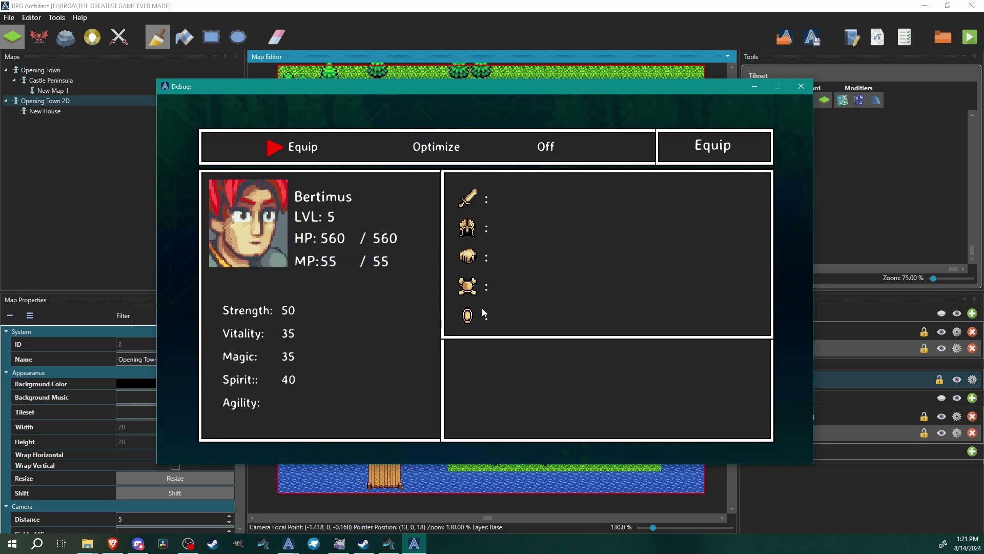
{"action": "key", "text": "Return"}
{"action": "key", "text": "Return"}
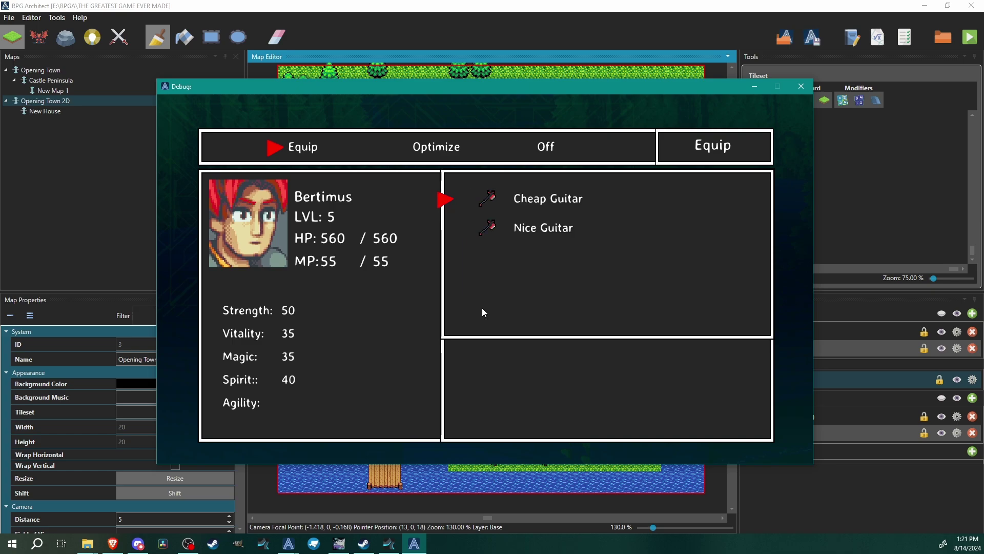
{"action": "key", "text": "Down"}
{"action": "key", "text": "Up"}
{"action": "key", "text": "Return"}
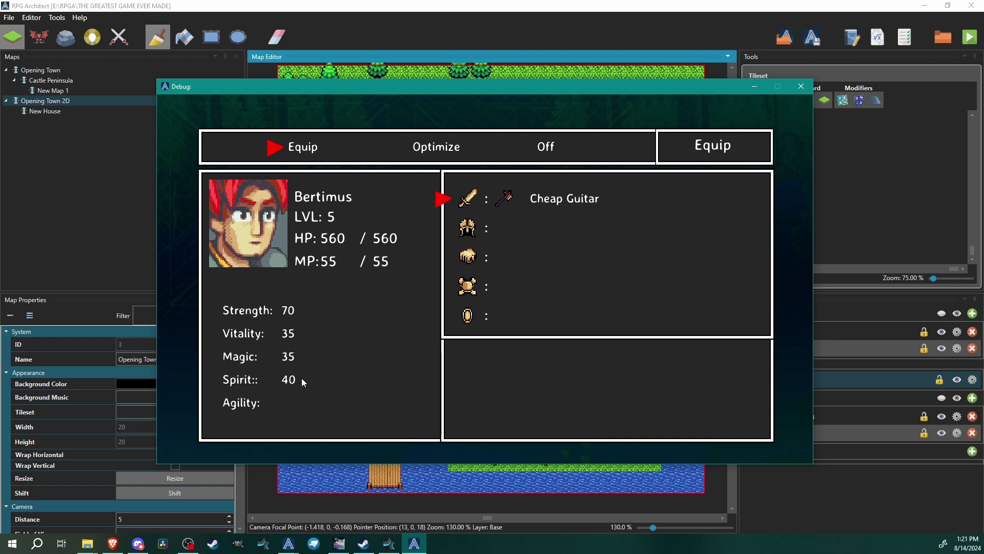
Replace Bertimus's Cheap Guitar with the Nice Guitar and check which weapons remain available for the slot
{"action": "key", "text": "Return"}
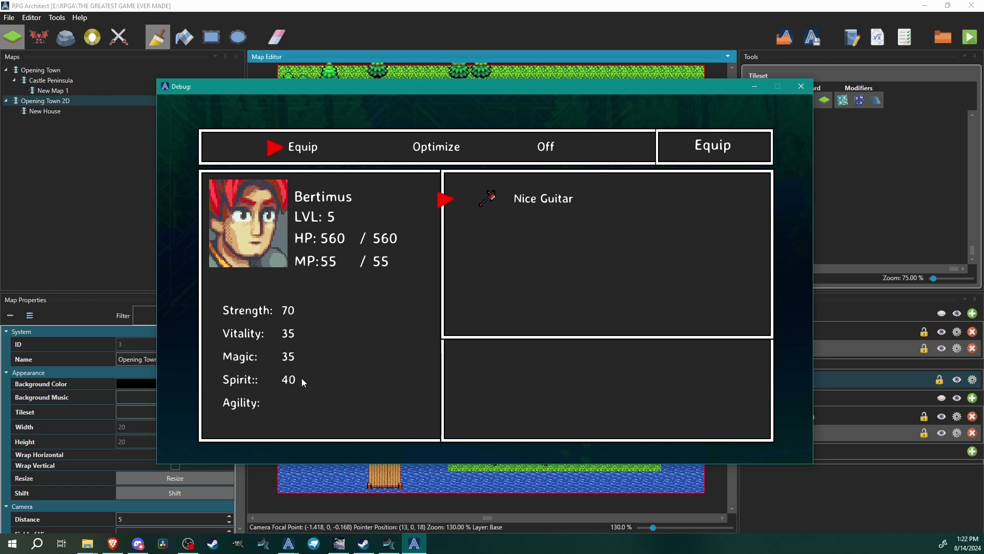
{"action": "key", "text": "Return"}
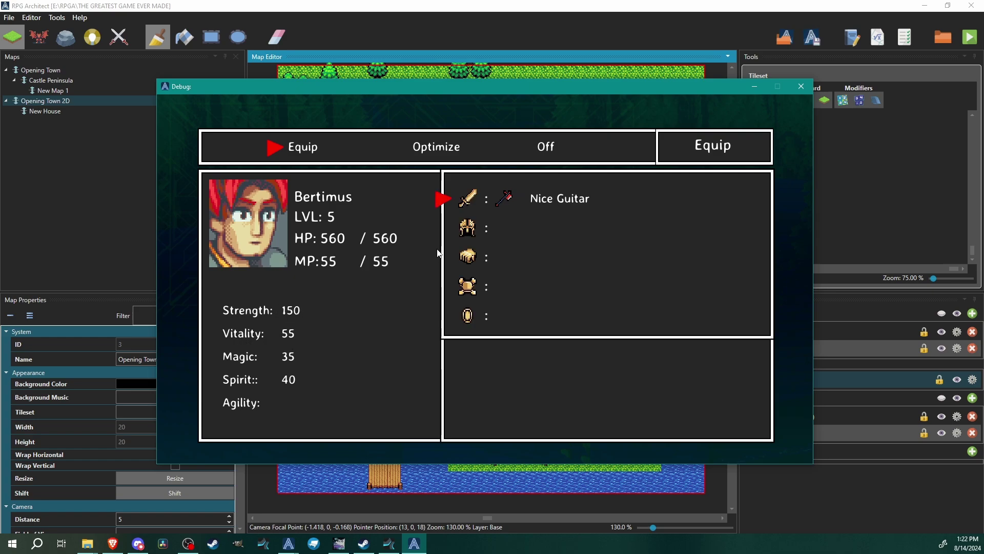
{"action": "key", "text": "Return"}
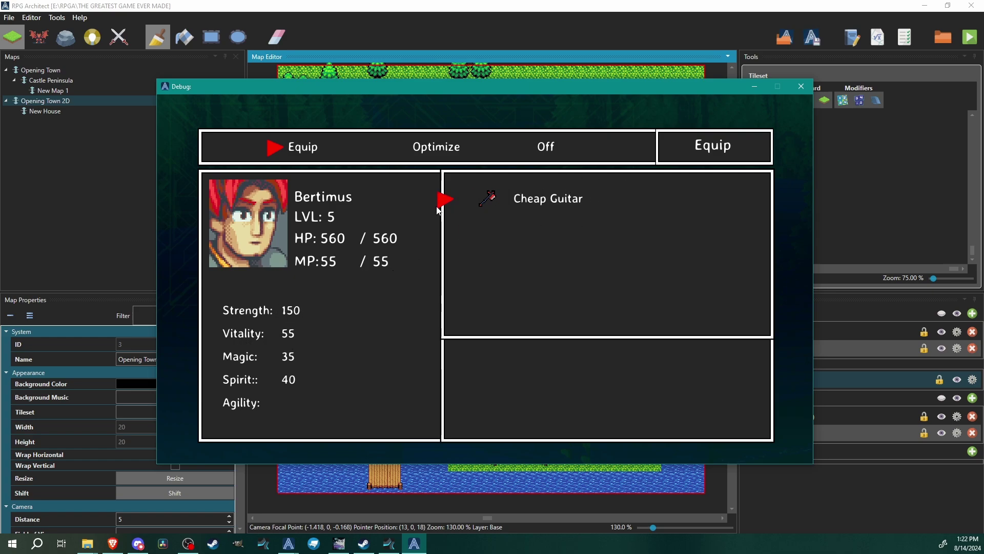
{"action": "key", "text": "Escape"}
Equip the Leather Helm in Bertimus's head slot and the Leather Arm in his arm slot
{"action": "key", "text": "Down"}
{"action": "key", "text": "Return"}
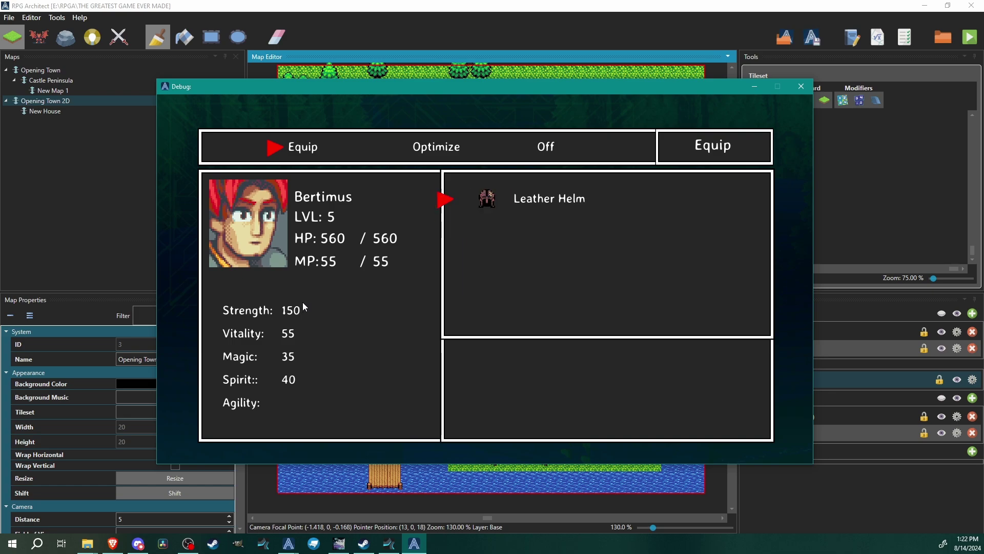
{"action": "key", "text": "Escape"}
{"action": "key", "text": "Down"}
{"action": "key", "text": "Return"}
{"action": "key", "text": "Escape"}
Equip the Leather Plate in Bertimus's body slot and the Charm in his accessory slot
{"action": "key", "text": "Down"}
{"action": "key", "text": "Return"}
{"action": "key", "text": "Return"}
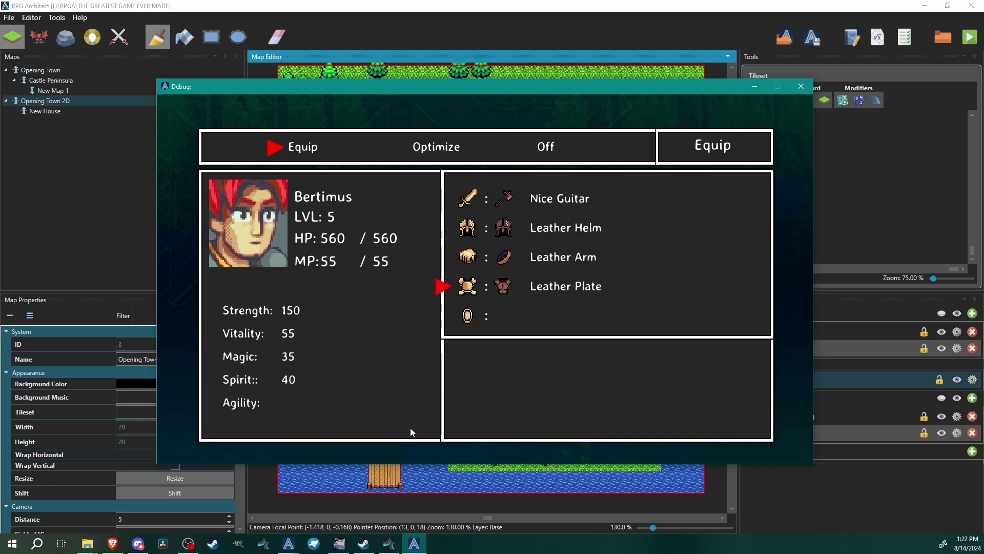
{"action": "key", "text": "Down"}
{"action": "key", "text": "Return"}
{"action": "key", "text": "Return"}
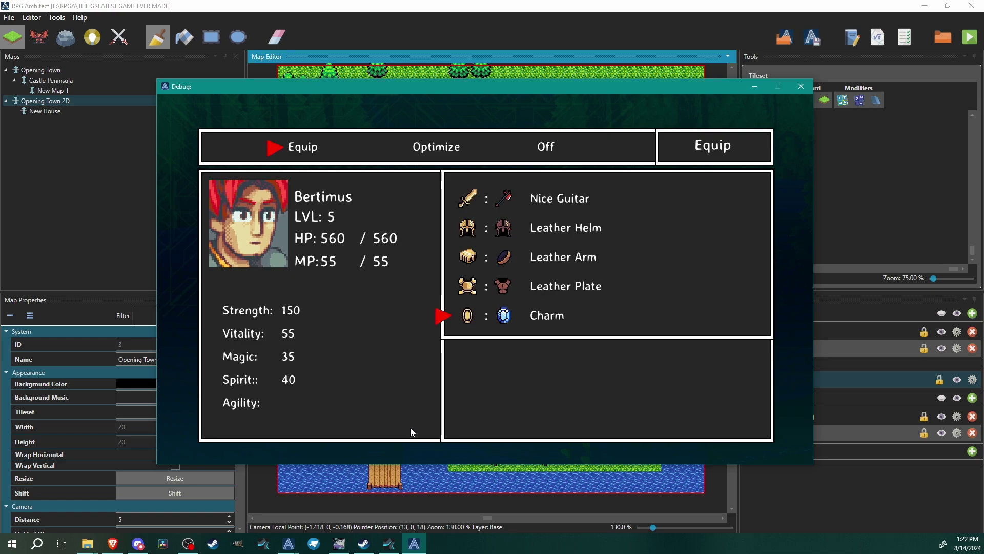
Leave Bertimus's Equip screen, open the one for Gabbbb and equip the Staff in her weapon slot
{"action": "key", "text": "Up"}
{"action": "key", "text": "Up"}
{"action": "key", "text": "Up"}
{"action": "key", "text": "Up"}
{"action": "key", "text": "Escape"}
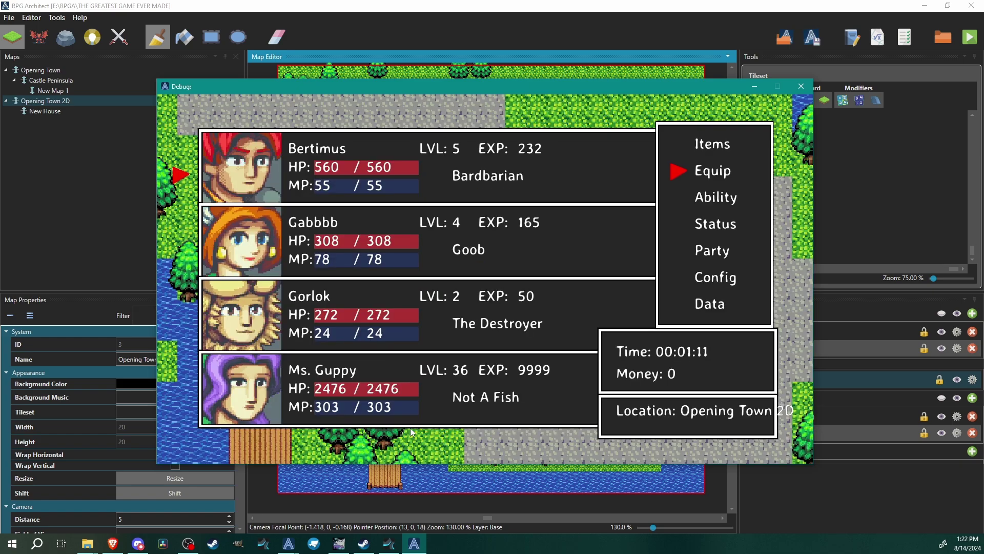
{"action": "key", "text": "Down"}
{"action": "key", "text": "Return"}
{"action": "key", "text": "Return"}
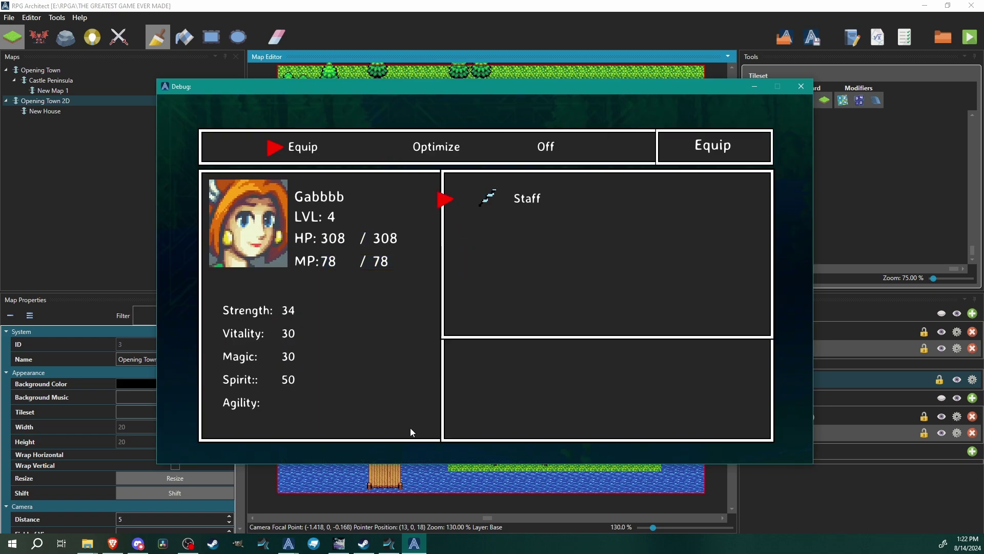
{"action": "key", "text": "Return"}
Equip the Leather Helm in Gabbbb's head slot and the Leather Arm in her arm slot
{"action": "key", "text": "Down"}
{"action": "key", "text": "Return"}
{"action": "key", "text": "Return"}
{"action": "key", "text": "Down"}
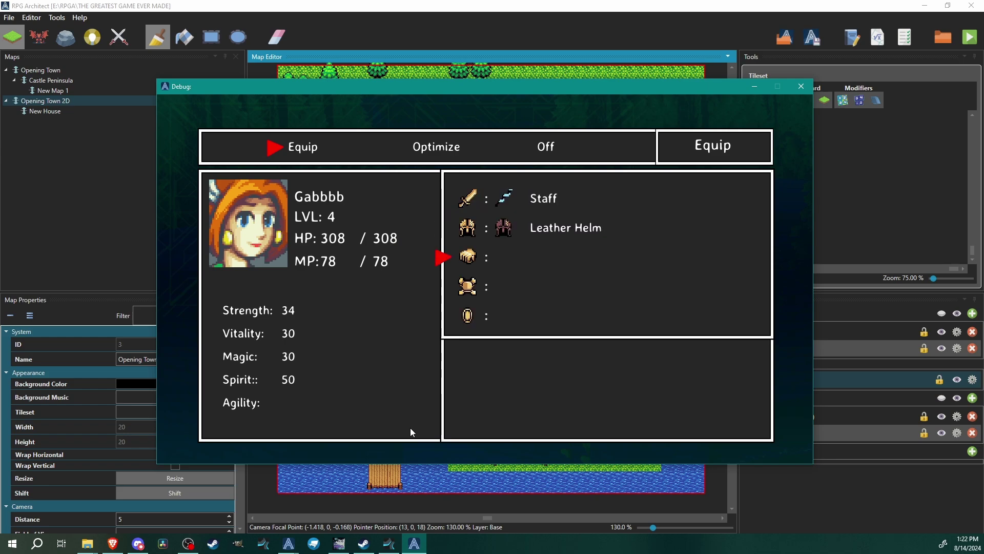
{"action": "key", "text": "Return"}
{"action": "key", "text": "Return"}
Equip the Leather Plate in Gabbbb's body slot and choose the Charm for her accessory slot
{"action": "key", "text": "Down"}
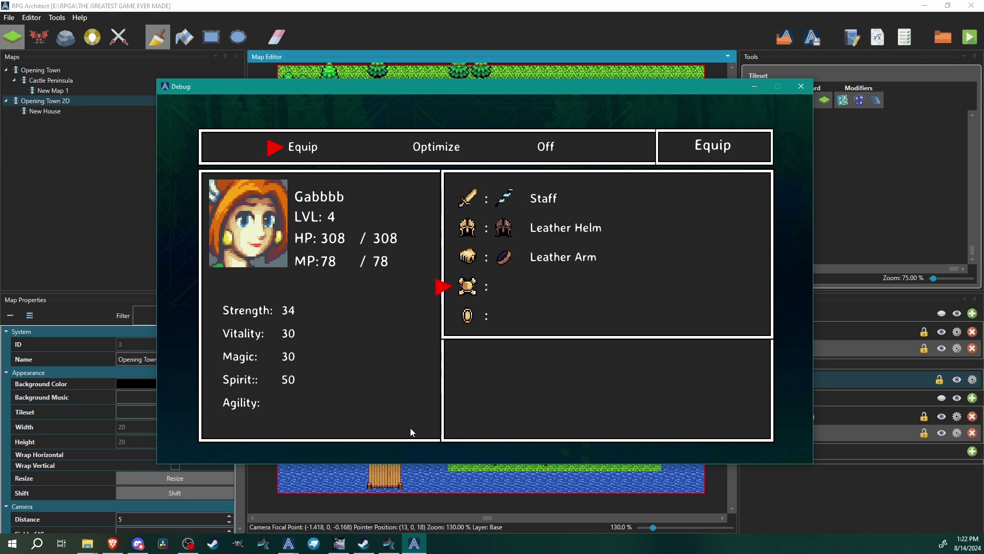
{"action": "key", "text": "Return"}
{"action": "key", "text": "Return"}
{"action": "key", "text": "Down"}
{"action": "key", "text": "Return"}
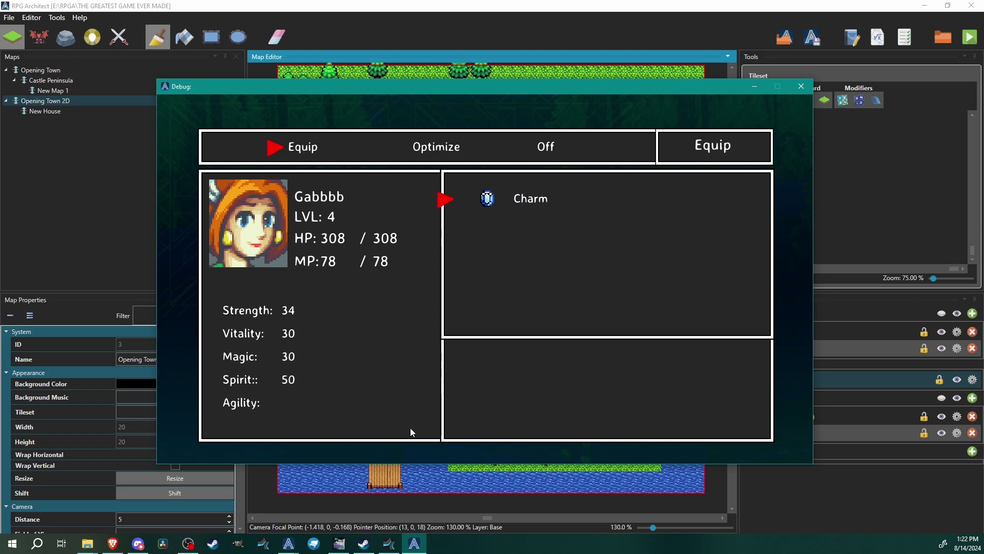